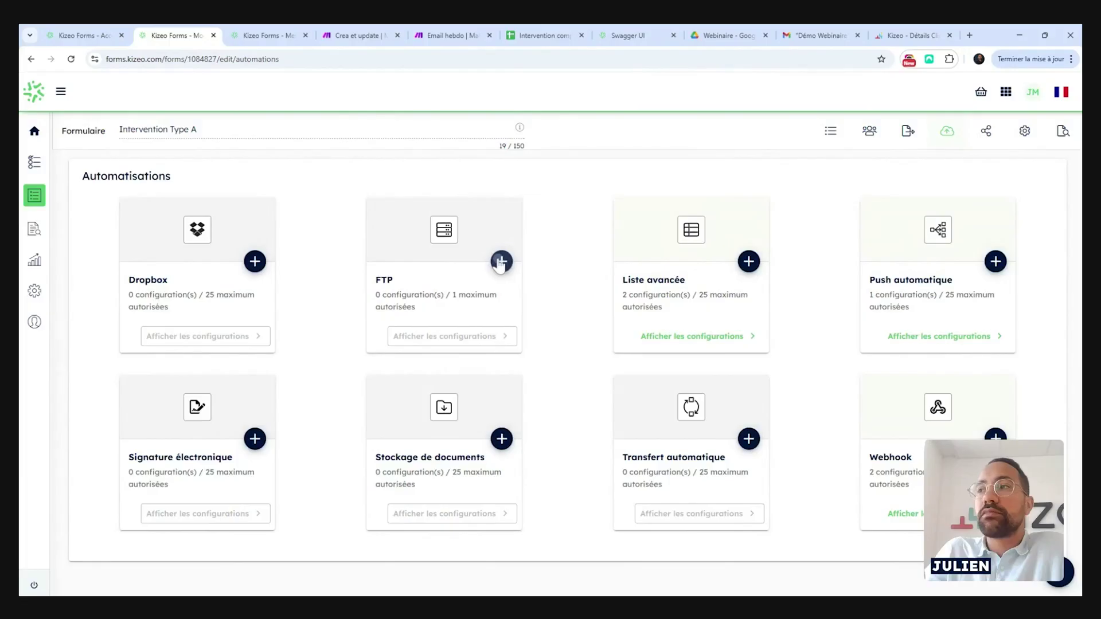
- View the FTP automation's configuration form and close it without saving
left_click(501, 262)
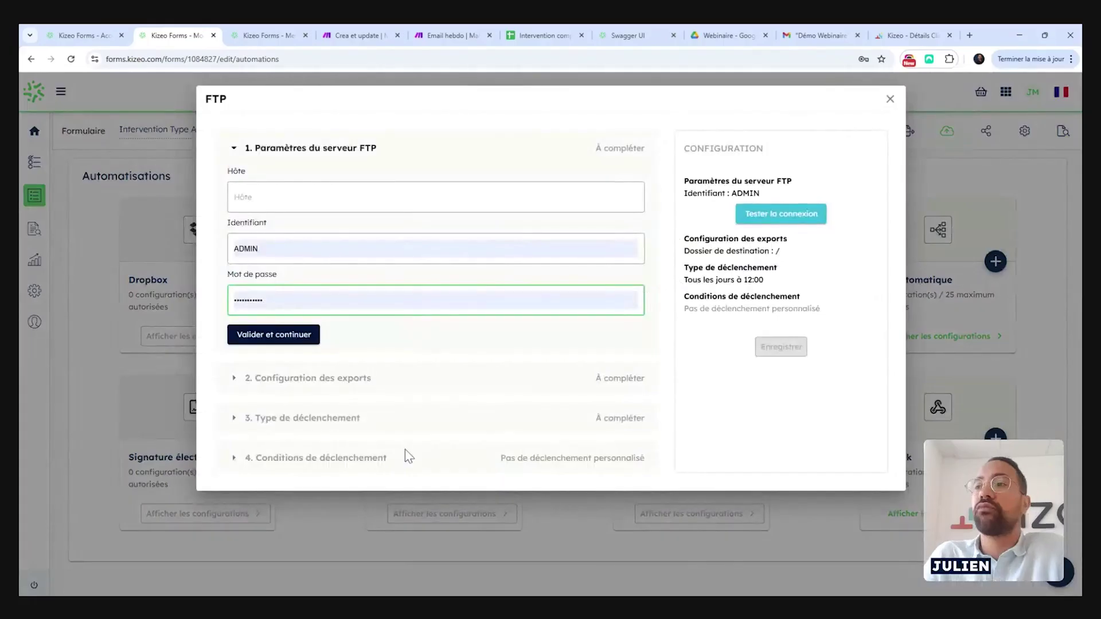
left_click(890, 100)
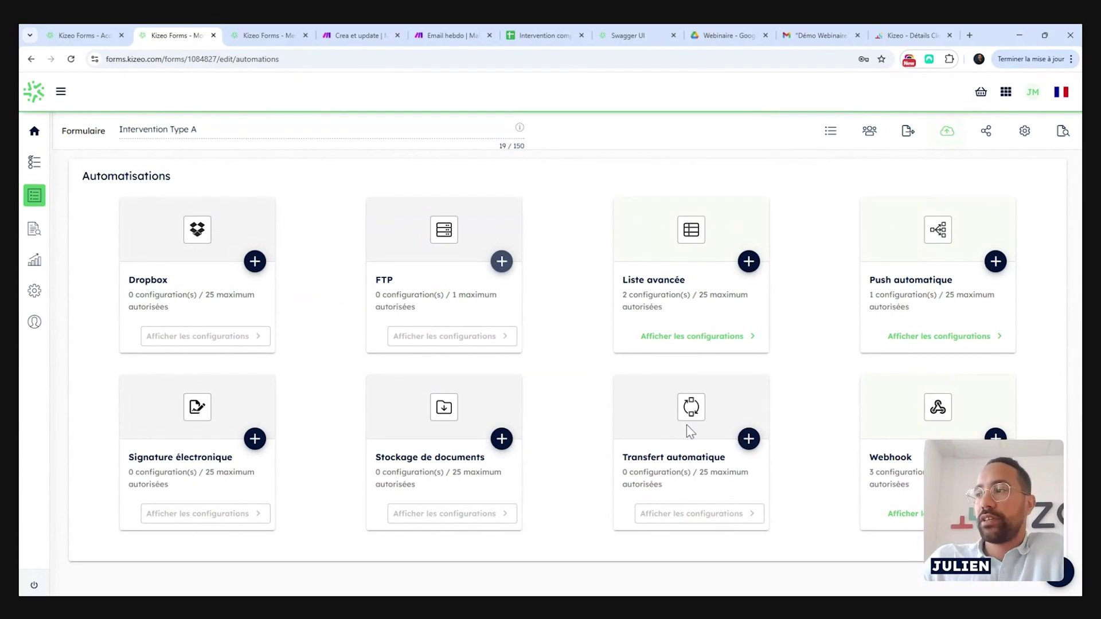
- Start a Transfert automatique configuration with the Kizeo Forms user CDG2 as recipient and continue to its conditions
left_click(748, 439)
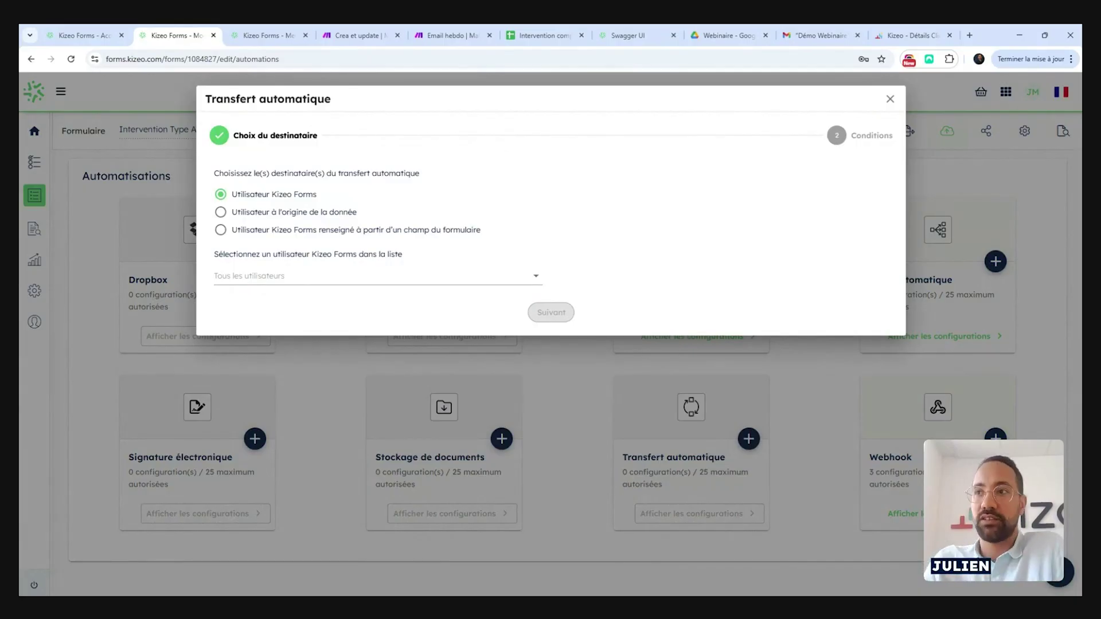
left_click(466, 276)
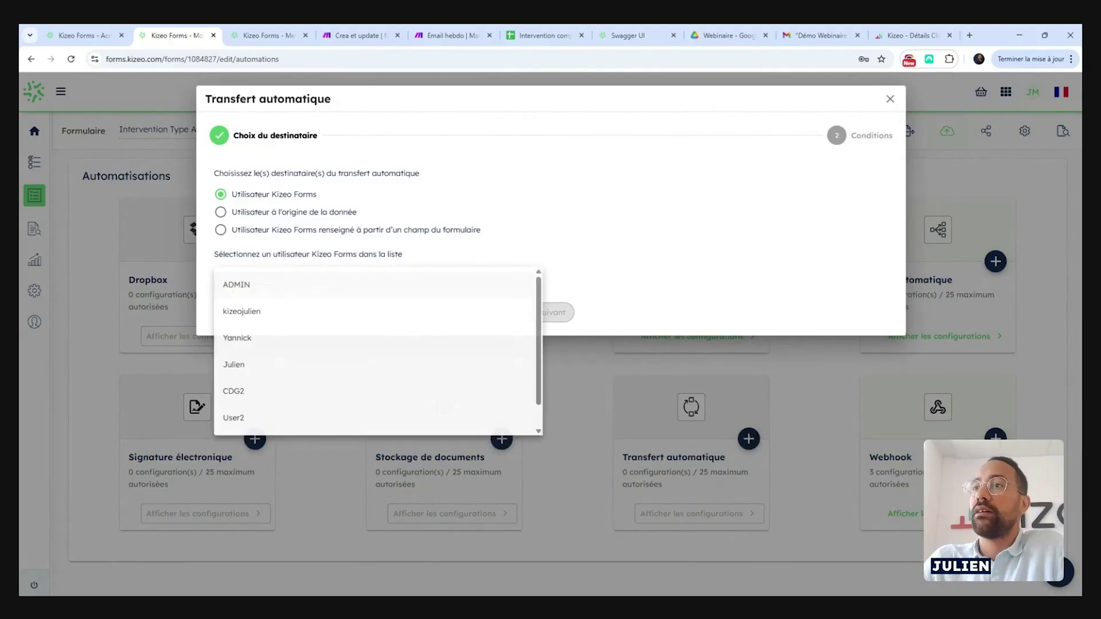
left_click(353, 391)
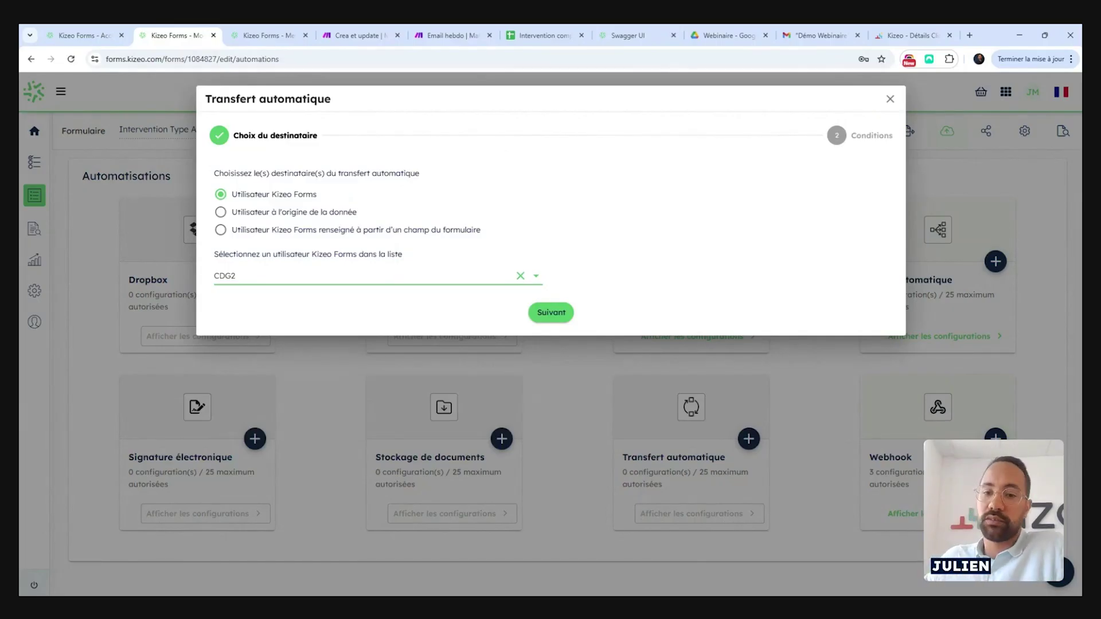
left_click(548, 312)
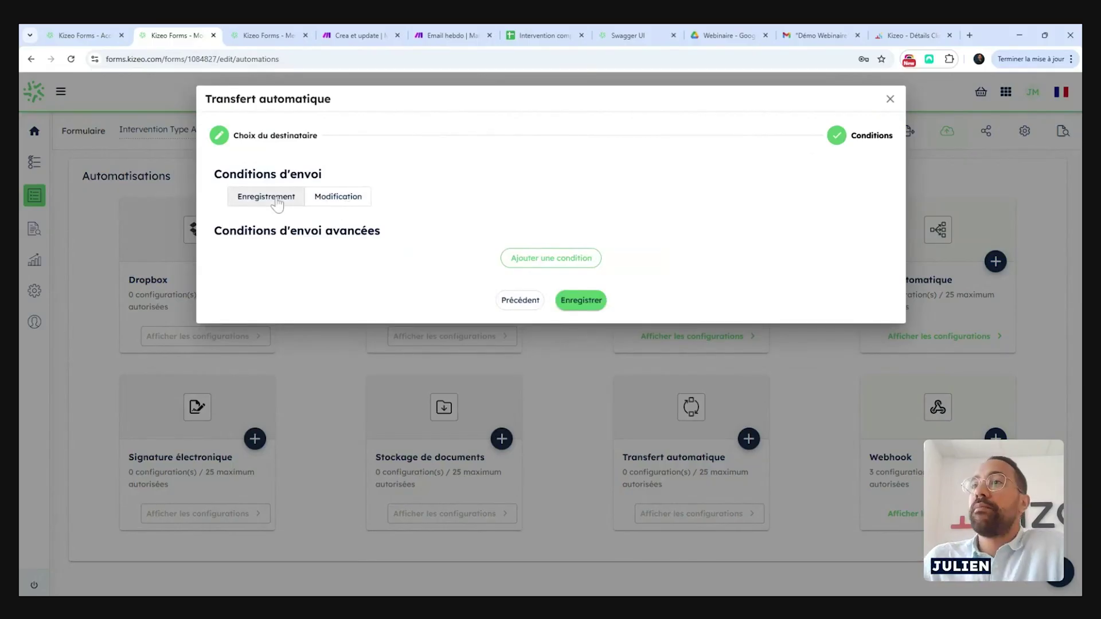
- Add an advanced sending condition to the transfer using a Filtre simple where Numéro = 80, and validate it
left_click(550, 258)
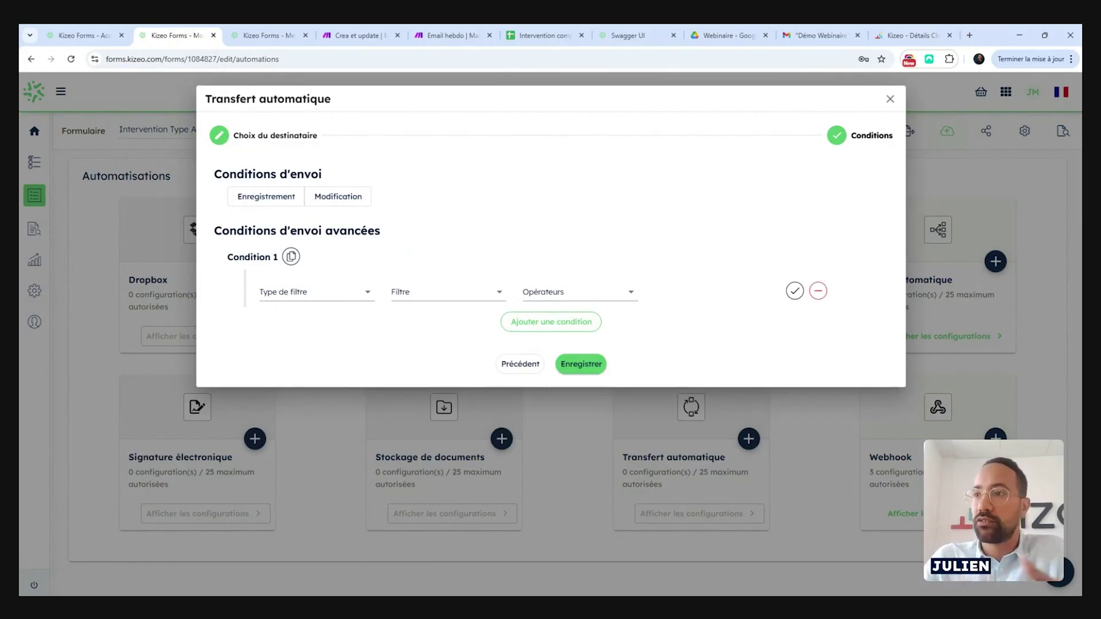
left_click(336, 292)
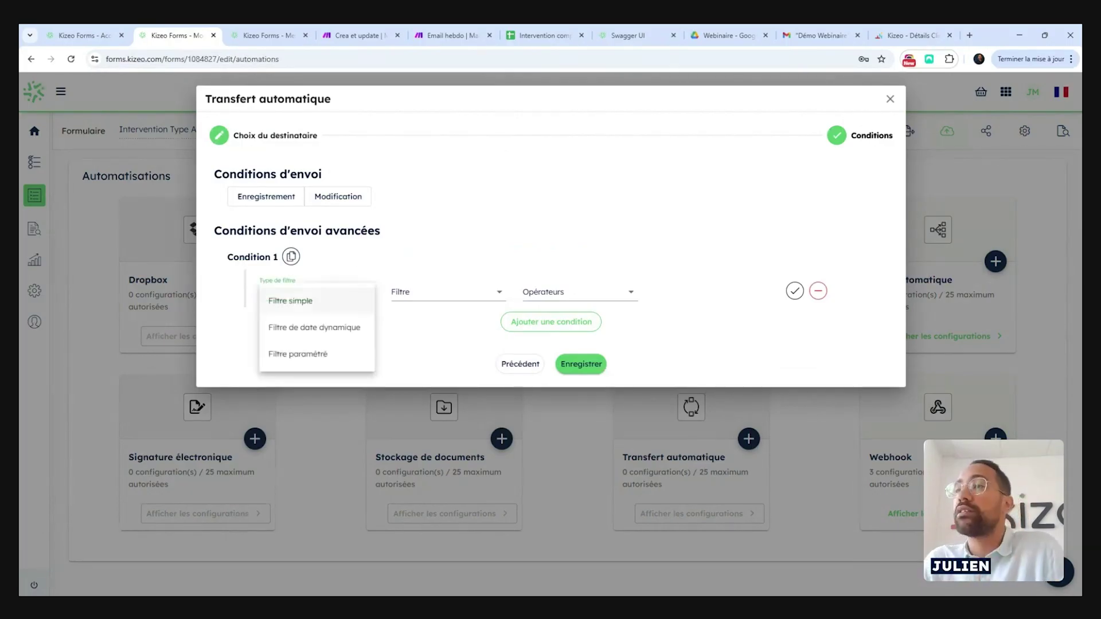
left_click(314, 311)
left_click(432, 290)
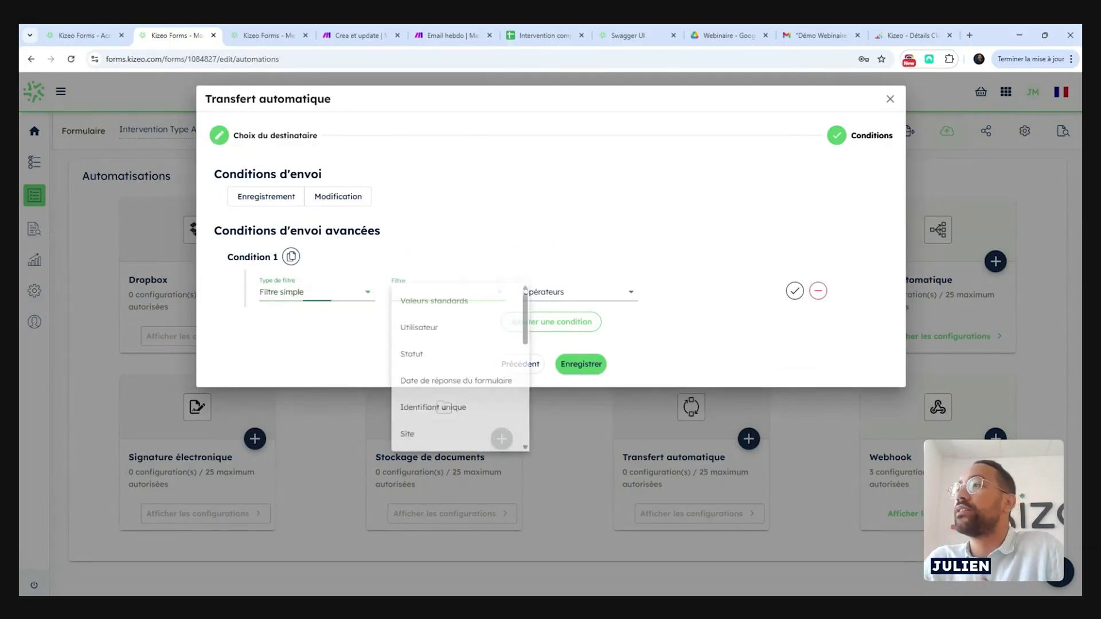
scroll(431, 374, "down", 5)
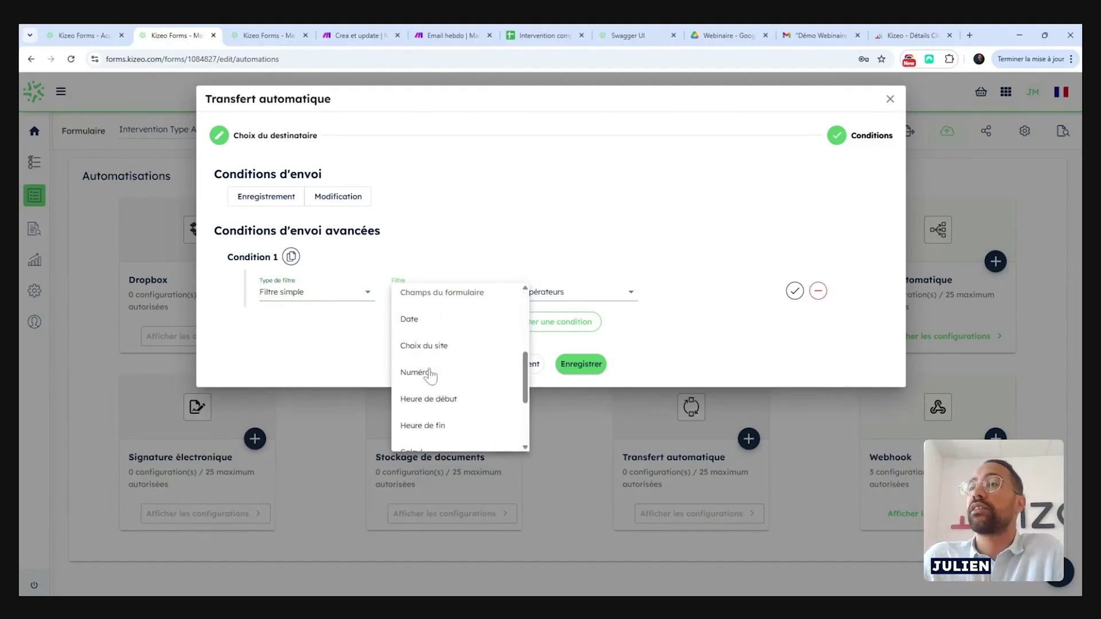
left_click(433, 373)
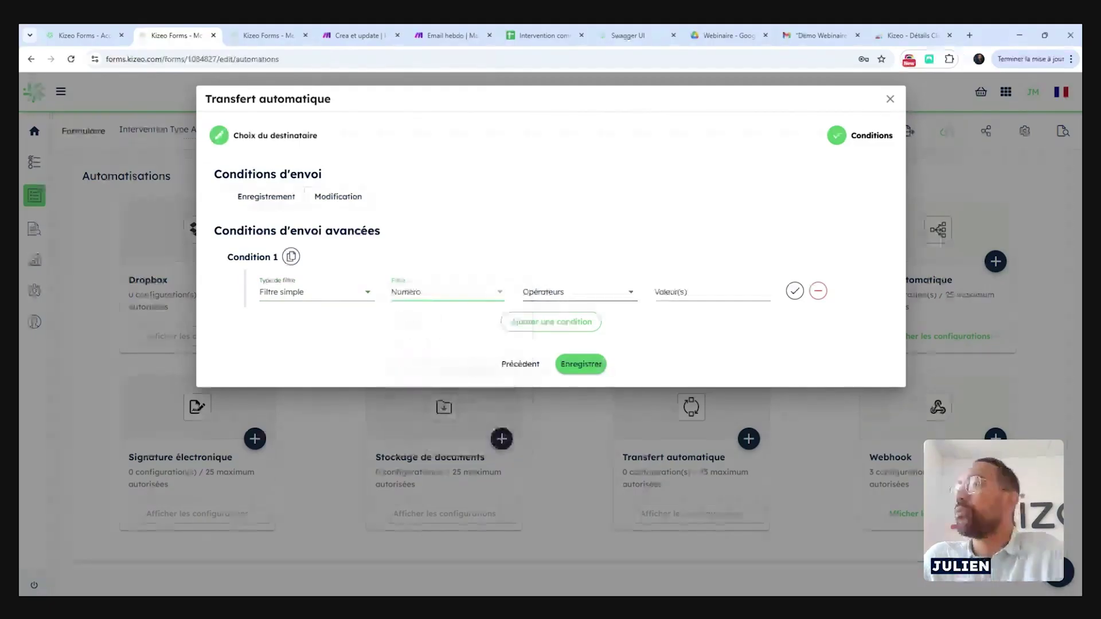
left_click(574, 293)
left_click(574, 311)
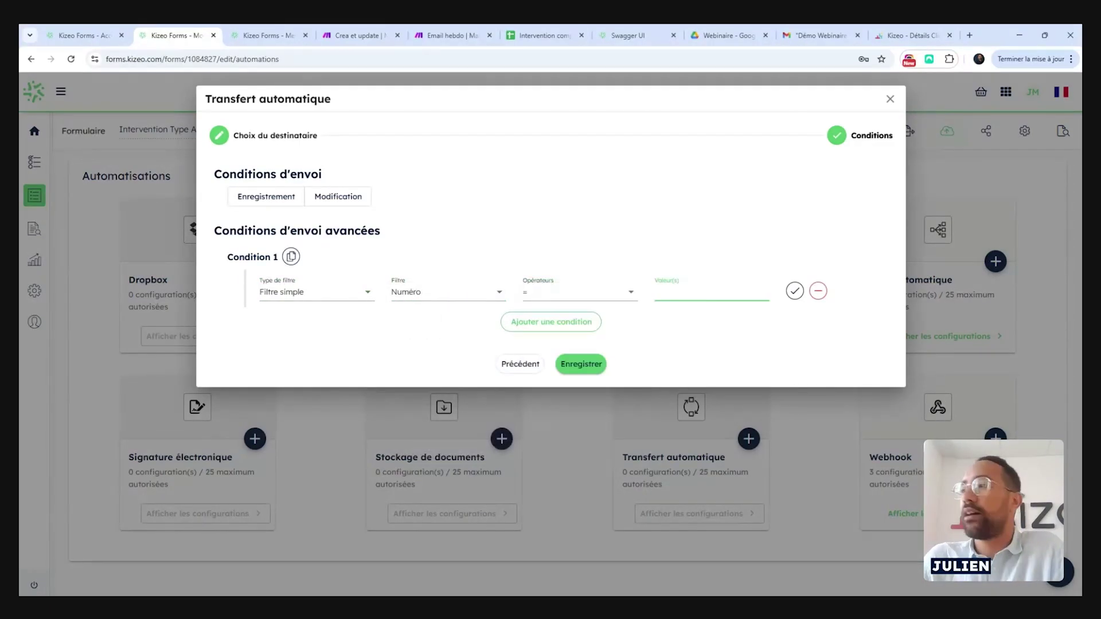
type("80")
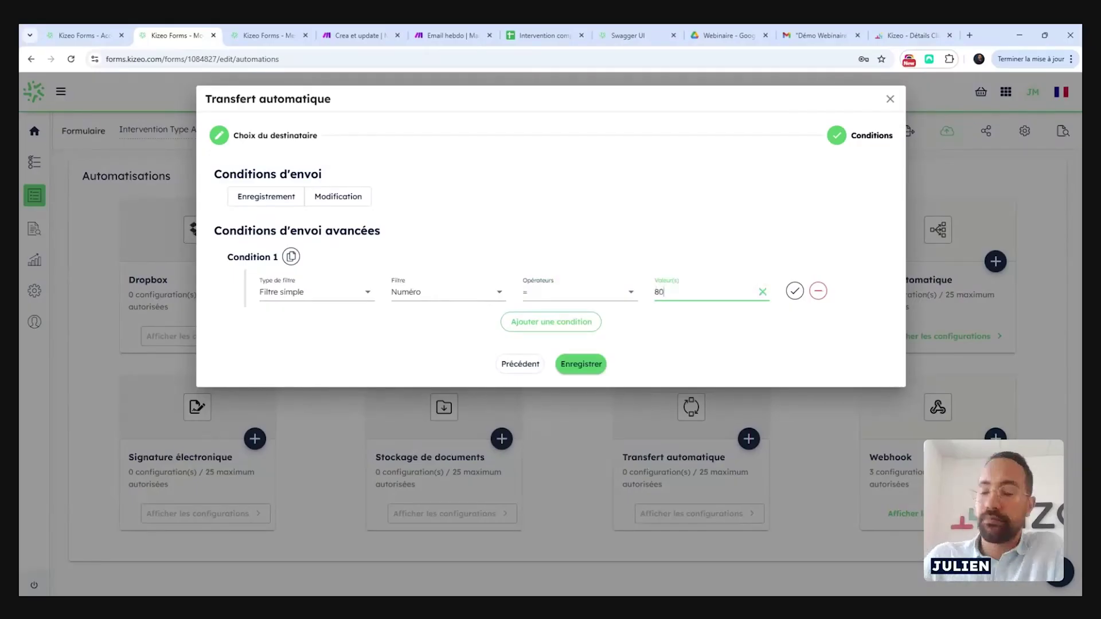
left_click(795, 291)
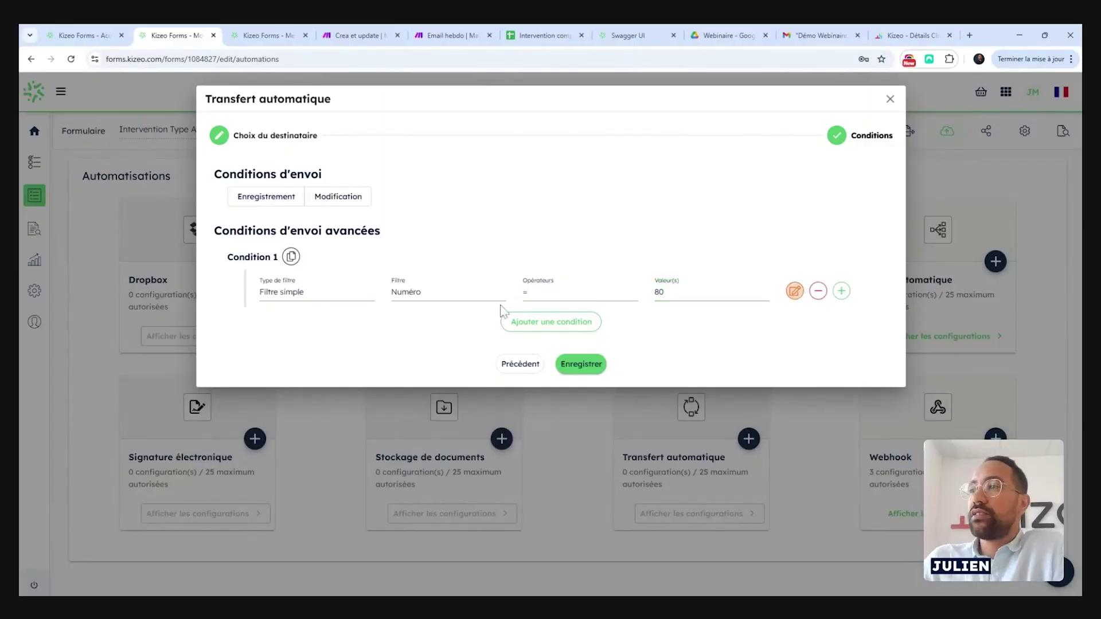
- Add an empty ET filter row to Condition 1 and an alternative OU condition to the transfer
left_click(841, 291)
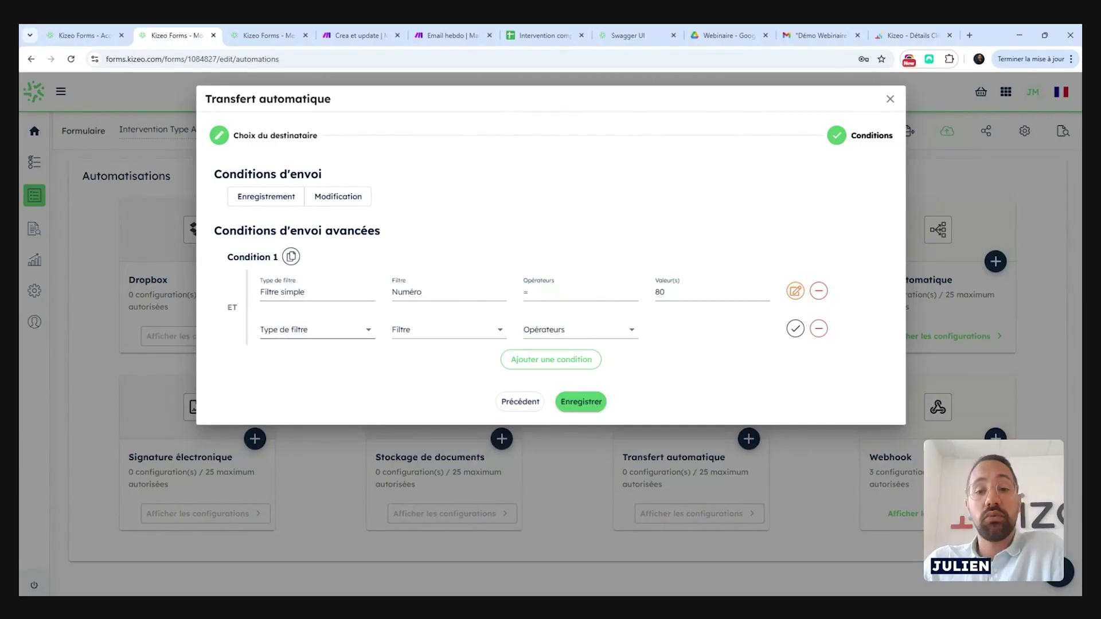
left_click(552, 361)
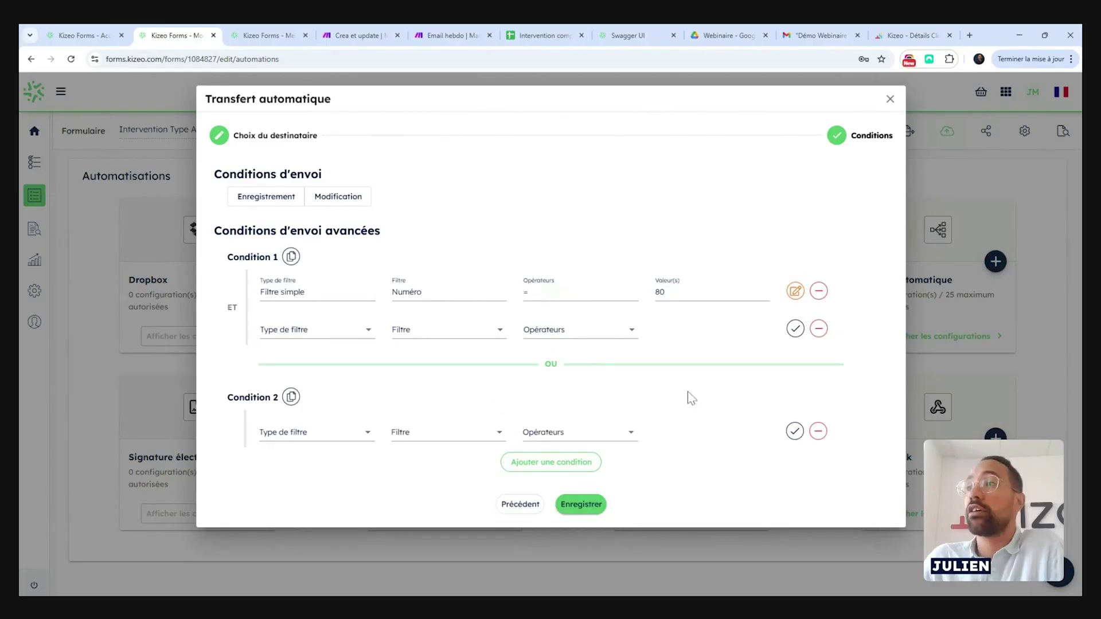
- Quit the Transfert automatique configuration and discard its unsaved changes
left_click(890, 100)
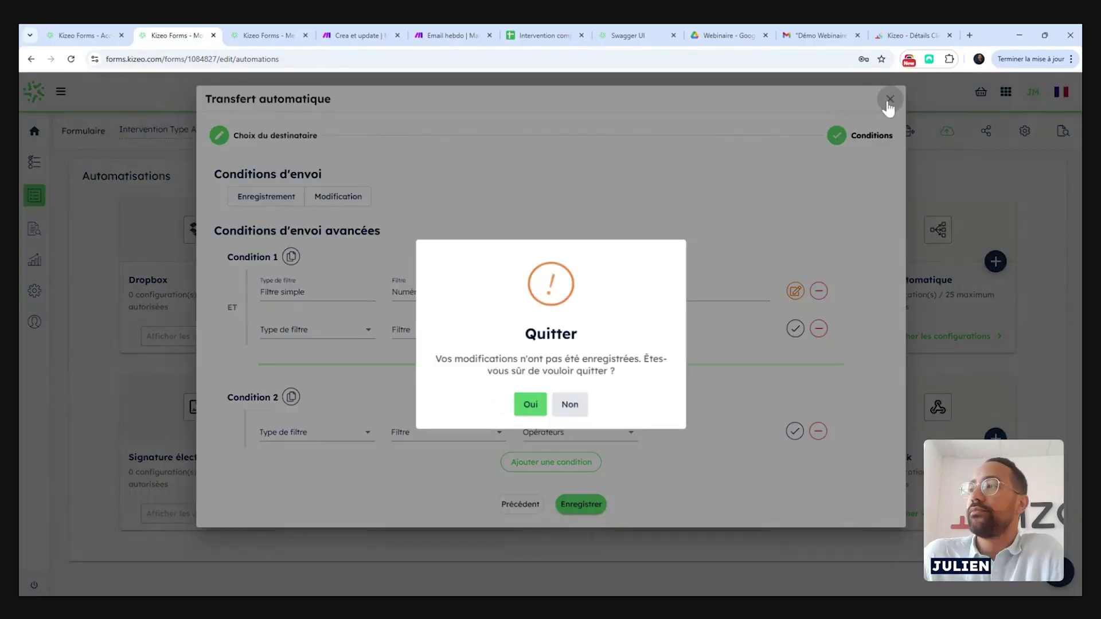
left_click(525, 413)
left_click(529, 408)
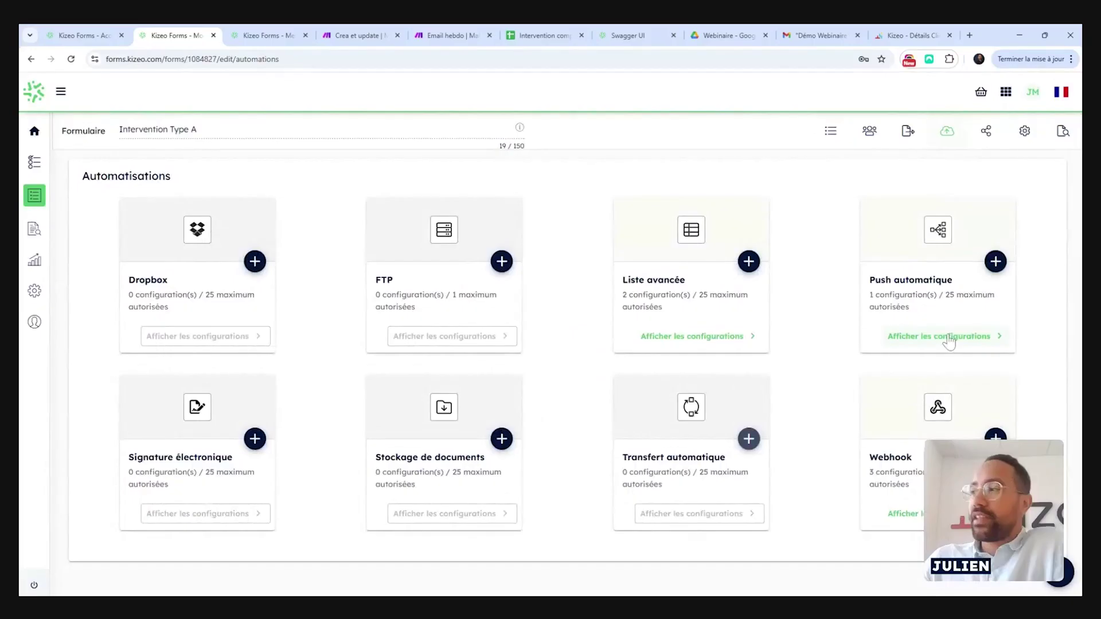
- View the existing Push automatique configurations of the form and close the list
left_click(950, 339)
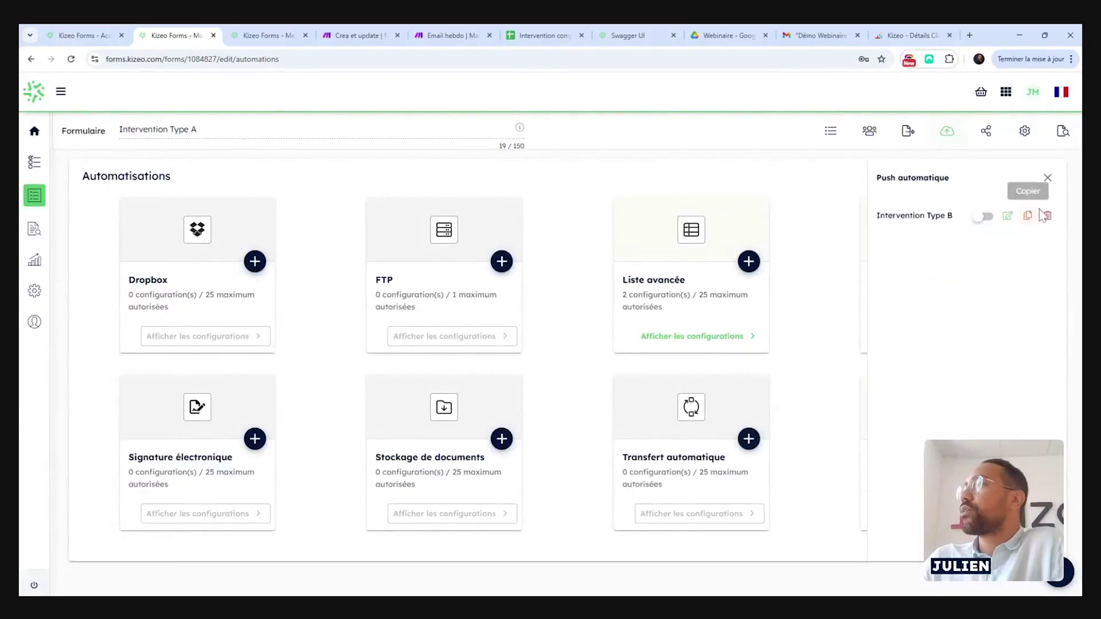
left_click(1048, 179)
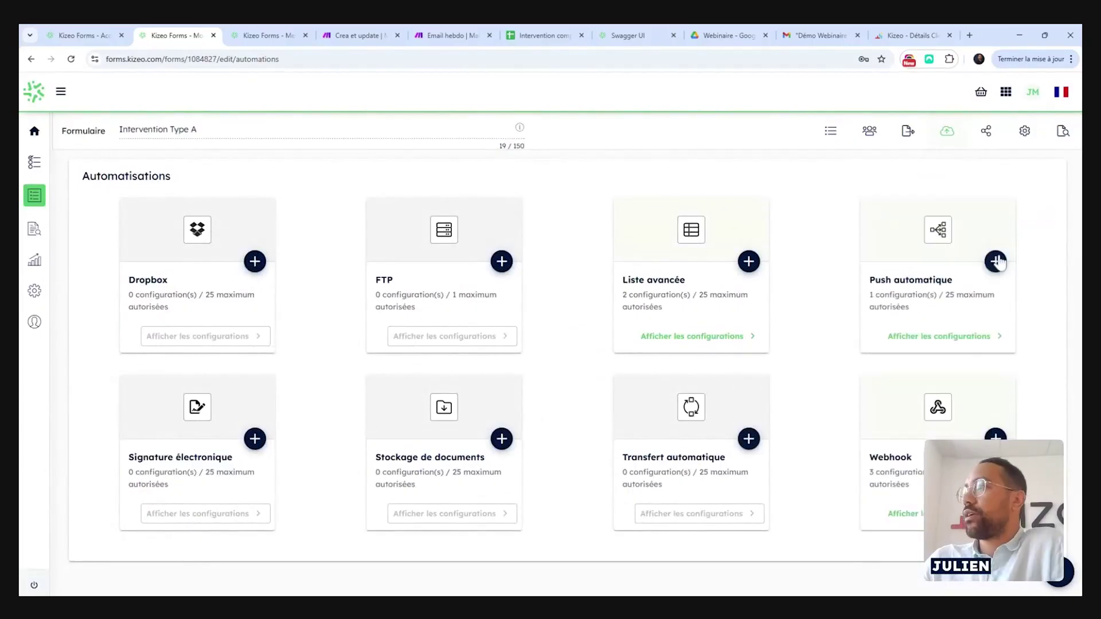
- Create a Push automatique configuration with Intervention Type B as the destination form
left_click(996, 261)
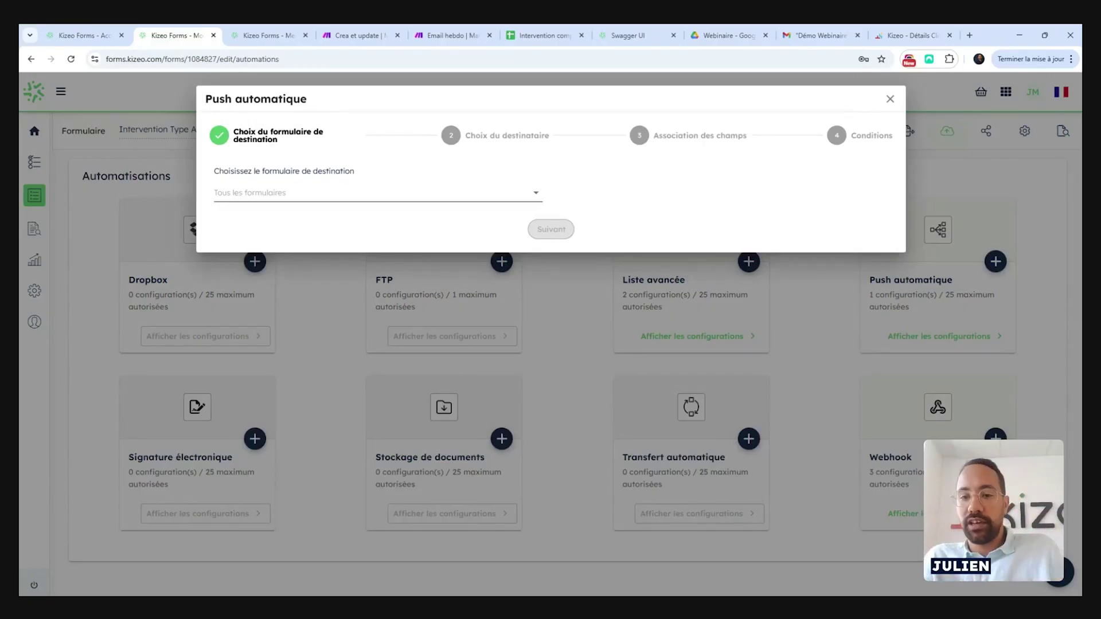
left_click(367, 192)
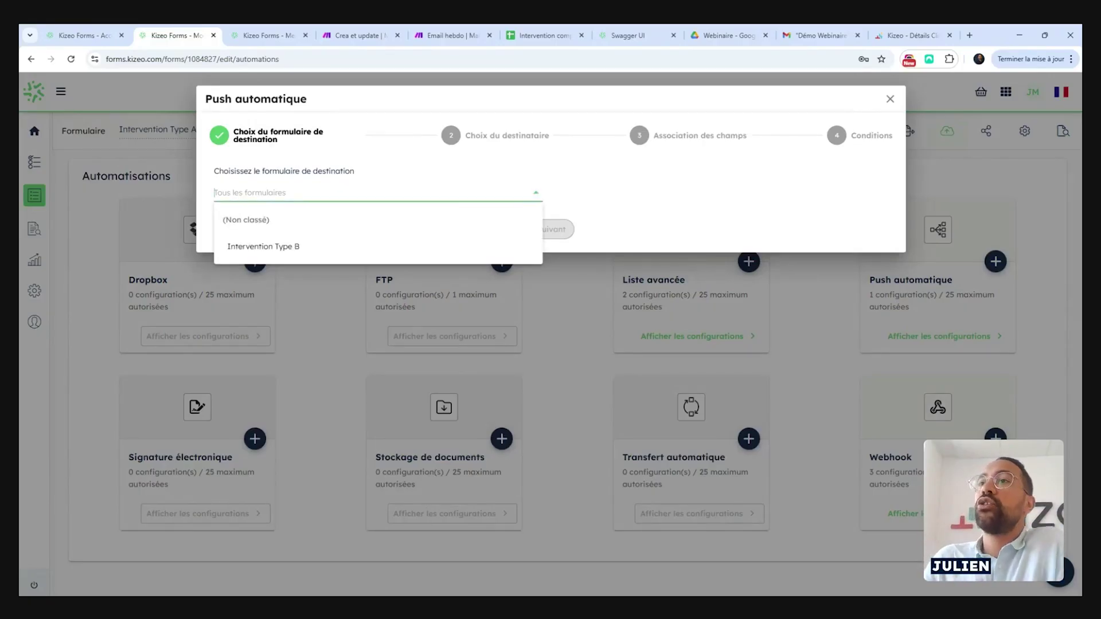
left_click(338, 247)
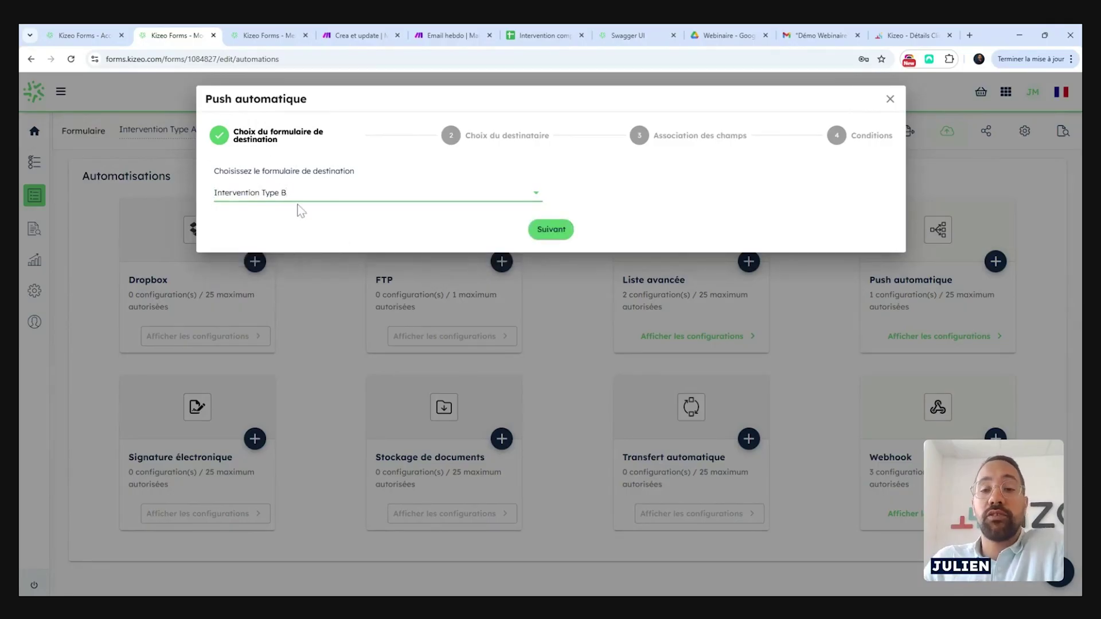
left_click(551, 229)
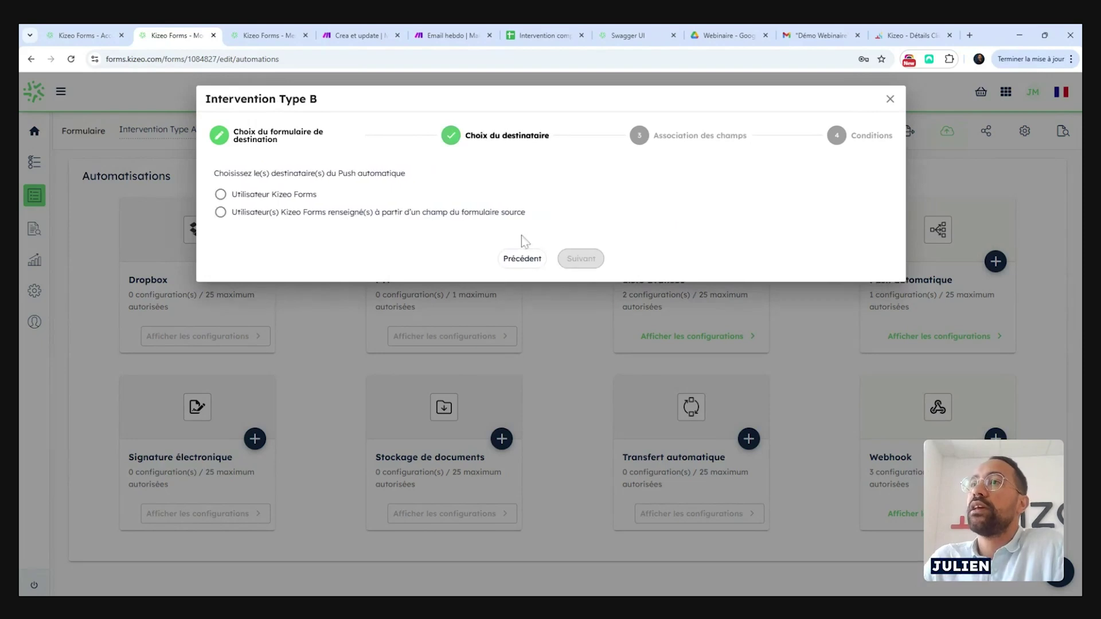
- Set the push recipient type to Utilisateur Kizeo Forms, choose the only user listed, and continue to the field association
left_click(259, 213)
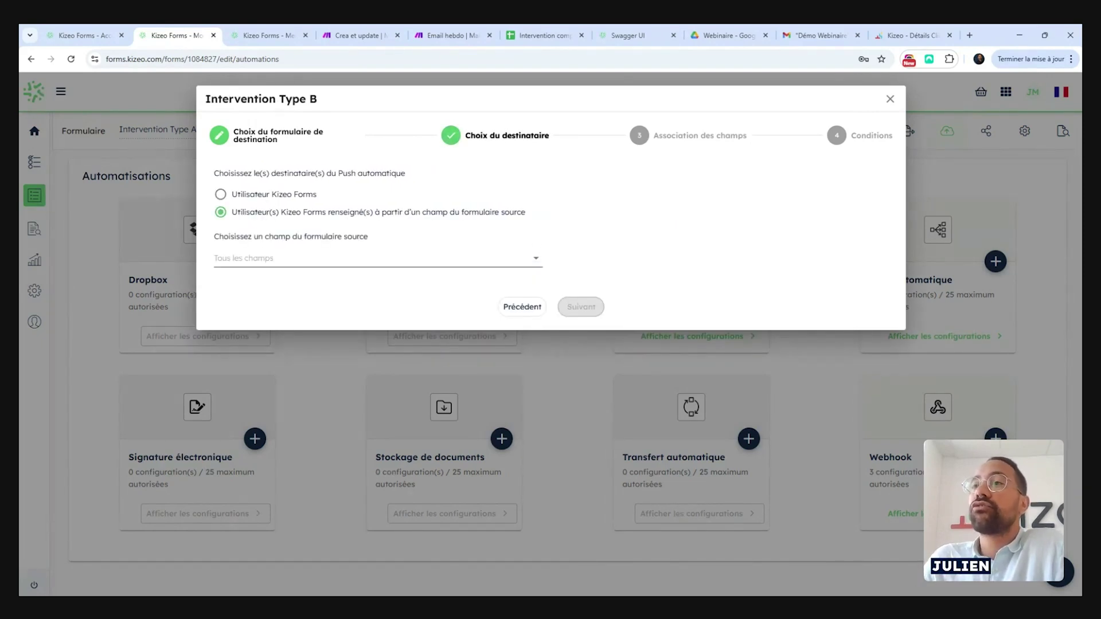
left_click(271, 196)
left_click(289, 259)
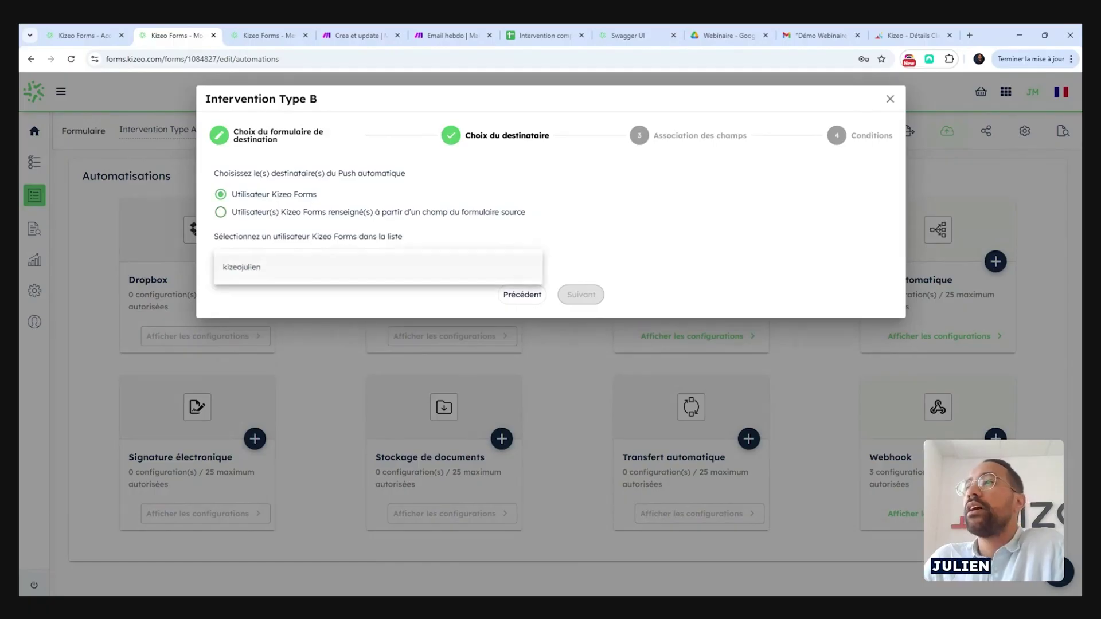
left_click(301, 278)
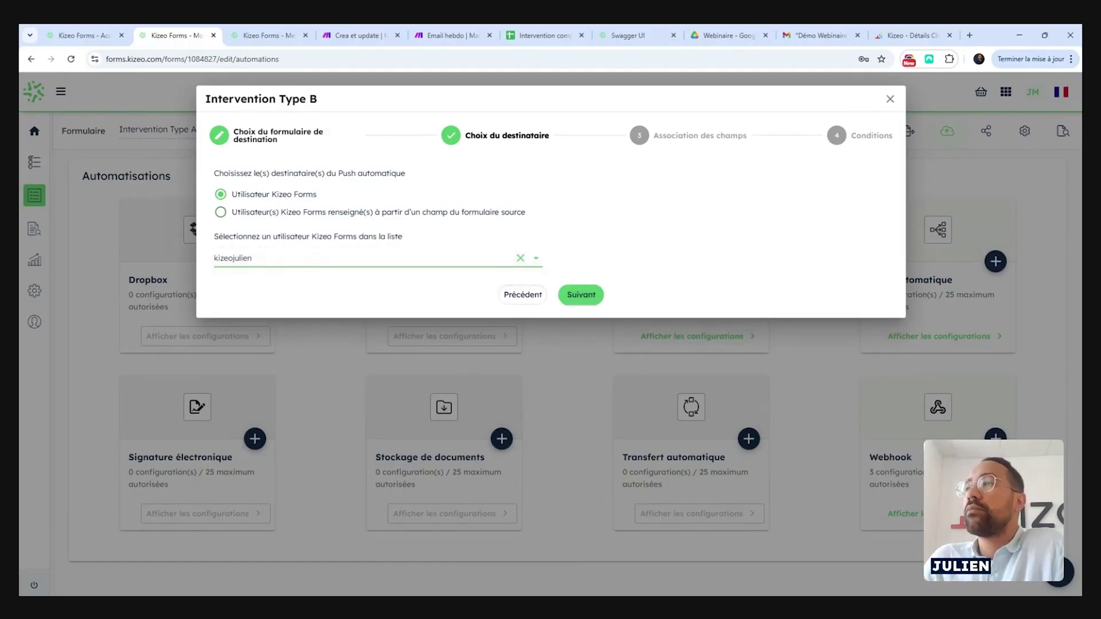
left_click(581, 296)
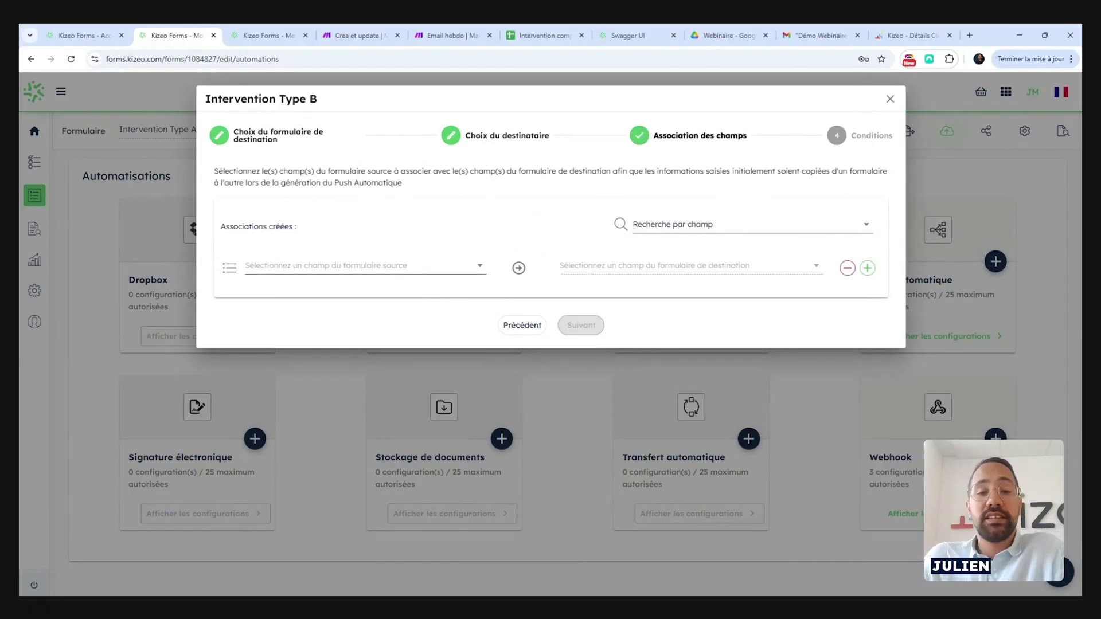
- Associate the source form's Choix du site field with the destination form's Choix du site field
left_click(366, 267)
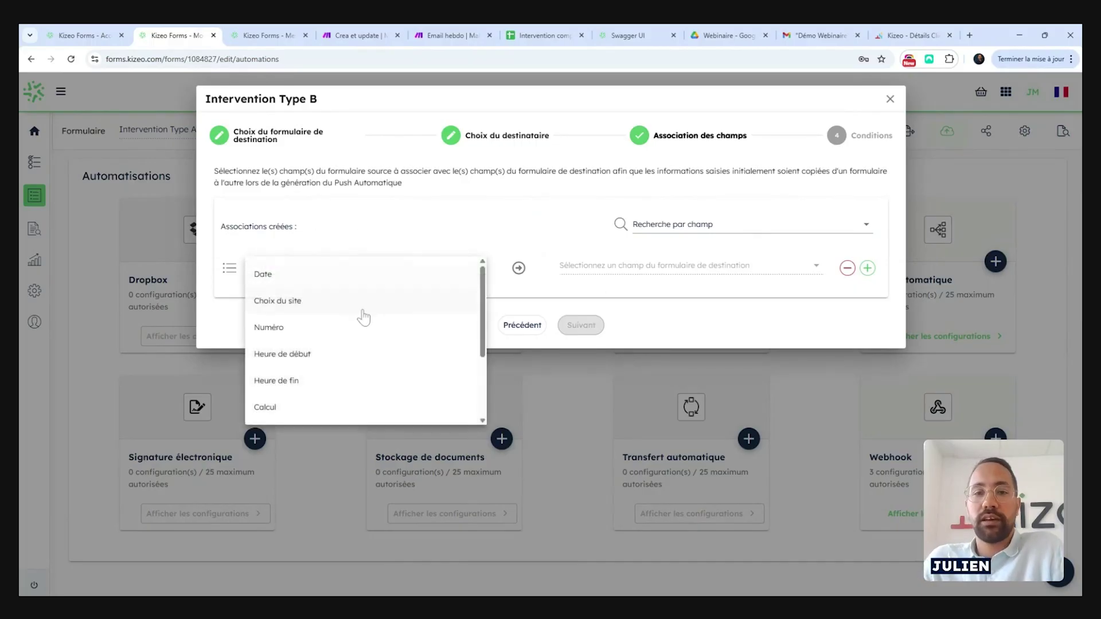
scroll(356, 339, "down", 2)
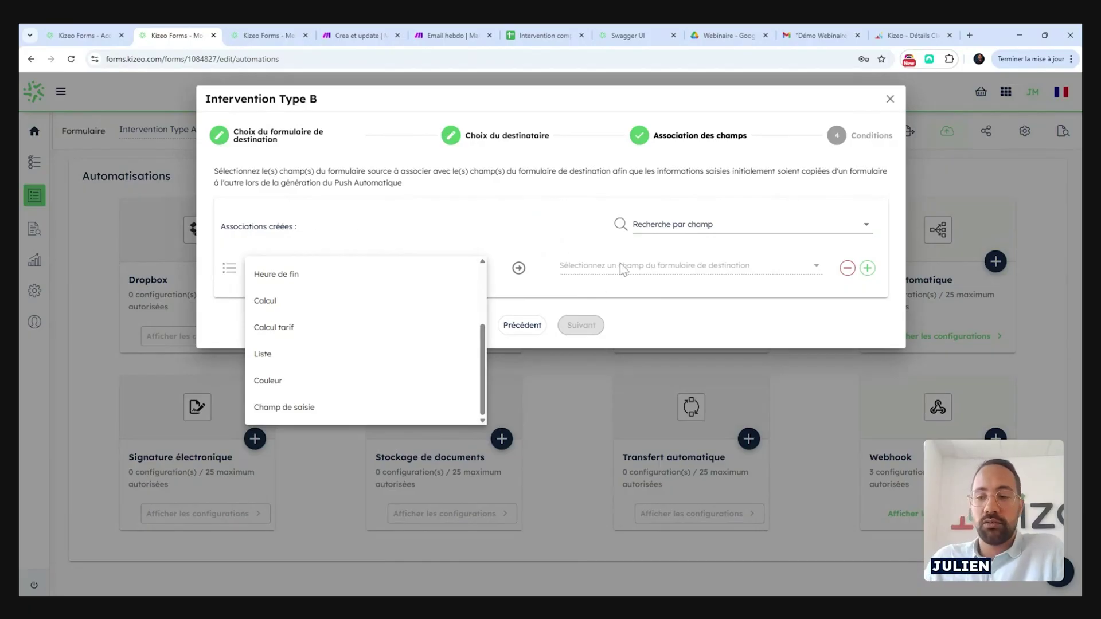
scroll(394, 320, "up", 2)
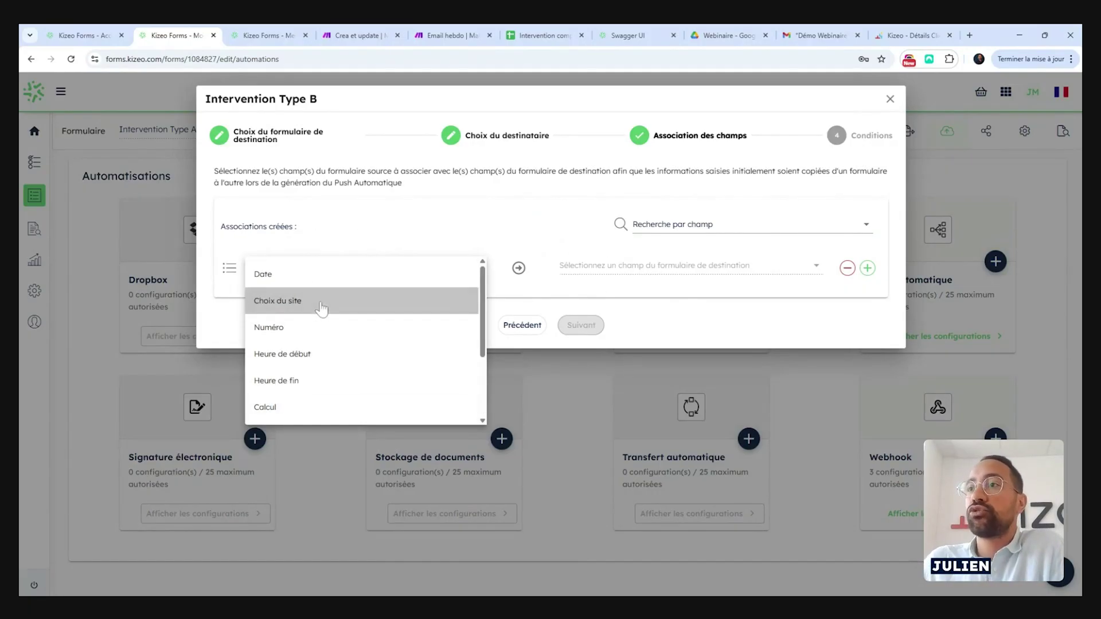
left_click(320, 310)
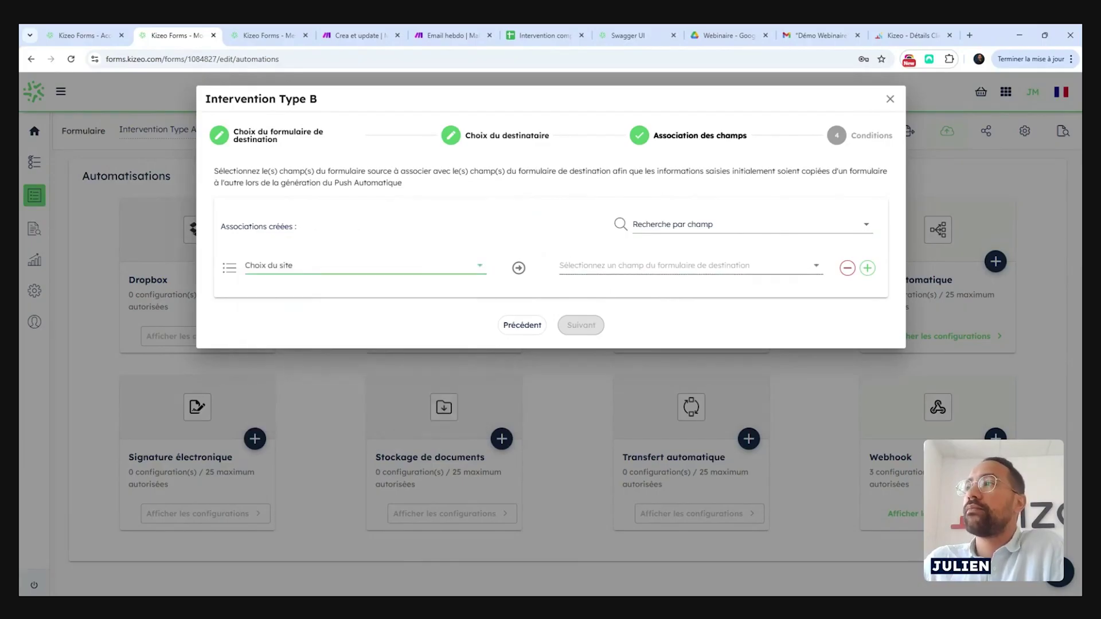
left_click(617, 270)
left_click(619, 281)
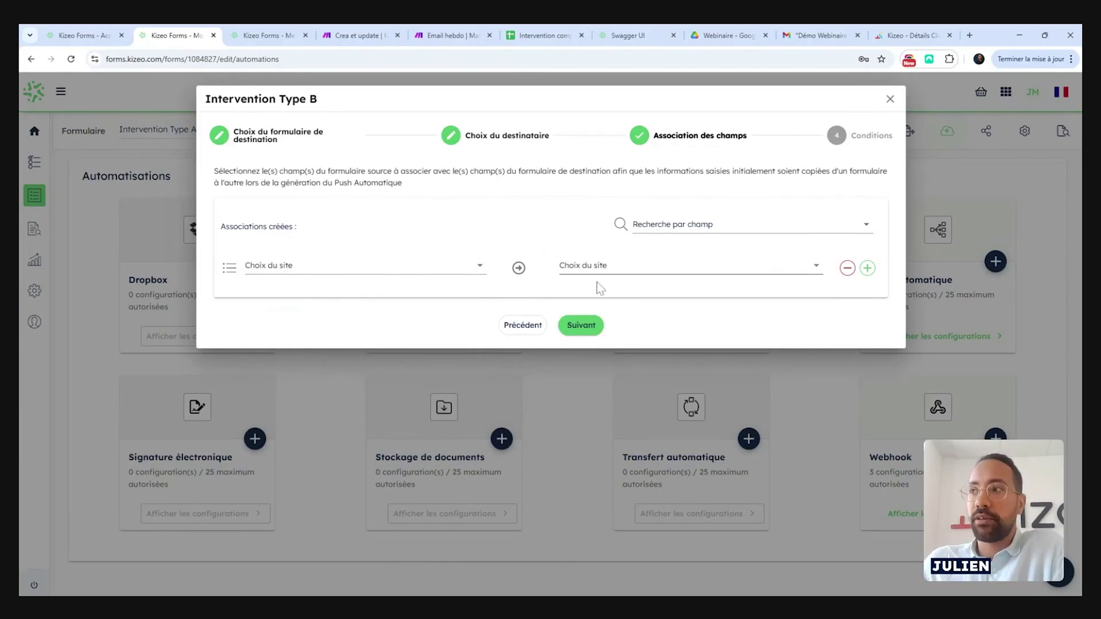
- Add a second field association linking the source form's Numéro field to the destination form's Numéro field
left_click(868, 268)
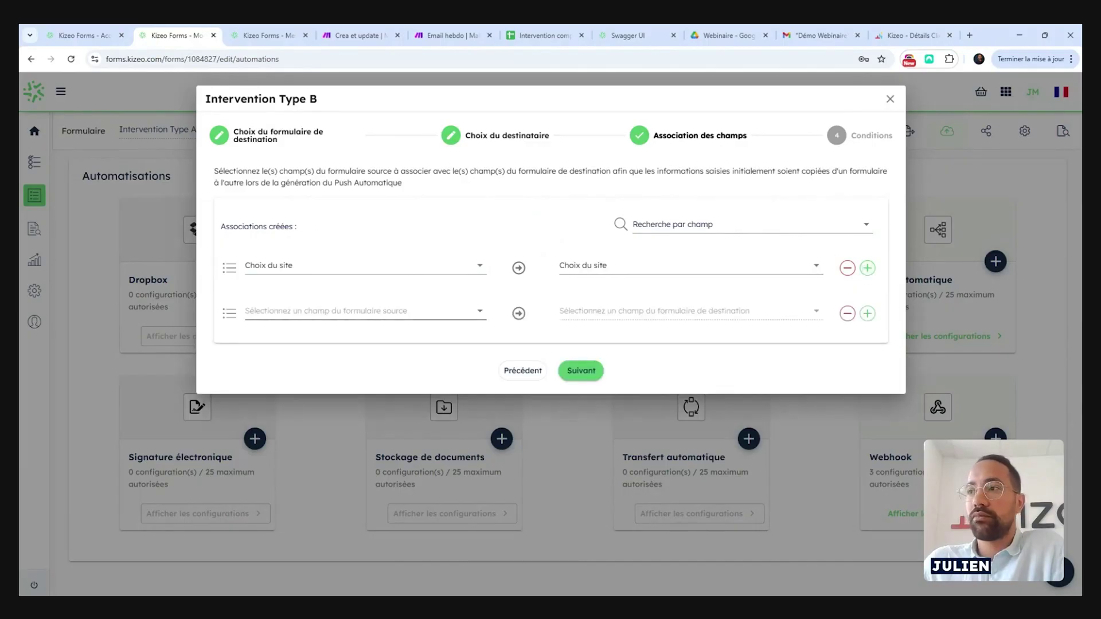
left_click(429, 311)
left_click(317, 354)
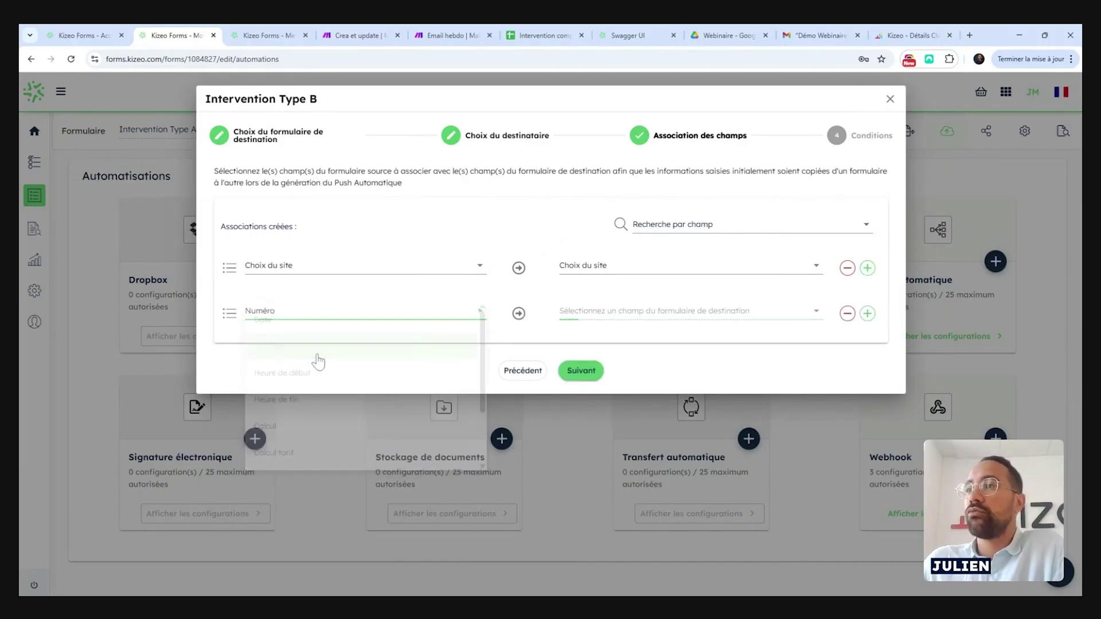
left_click(583, 311)
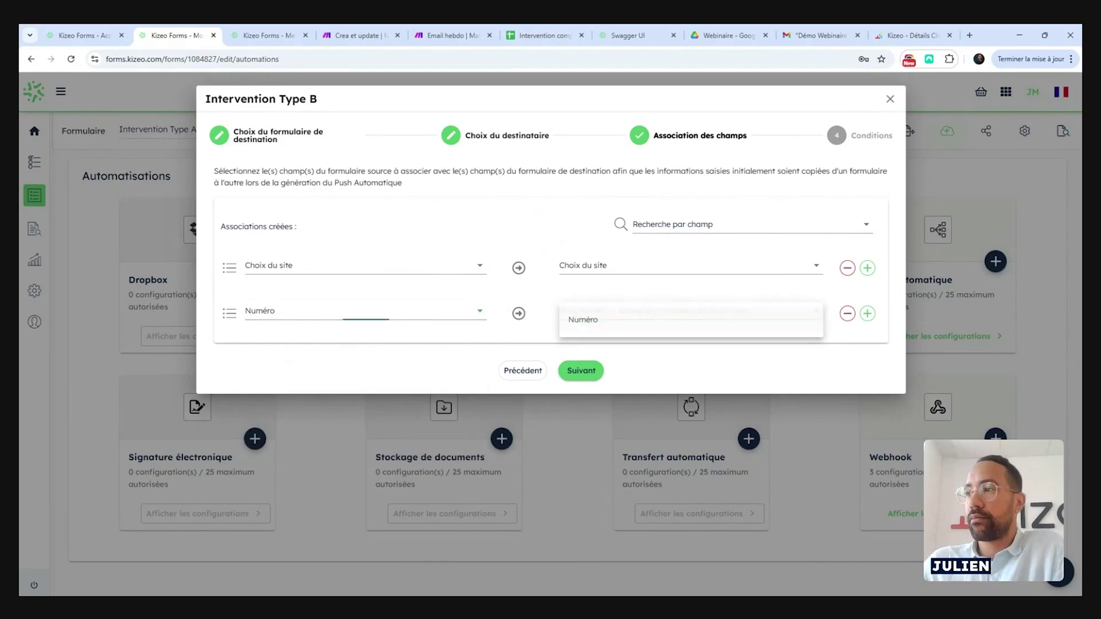
left_click(583, 319)
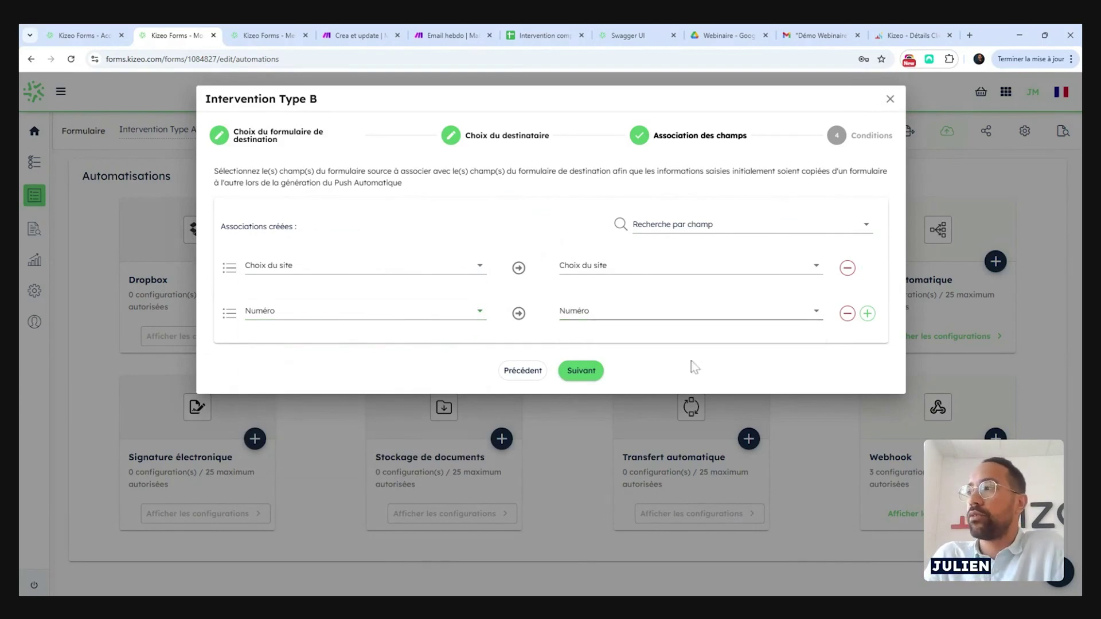
- Add a third field association linking the source form's Calcul field to the destination form's Calcul field
left_click(868, 314)
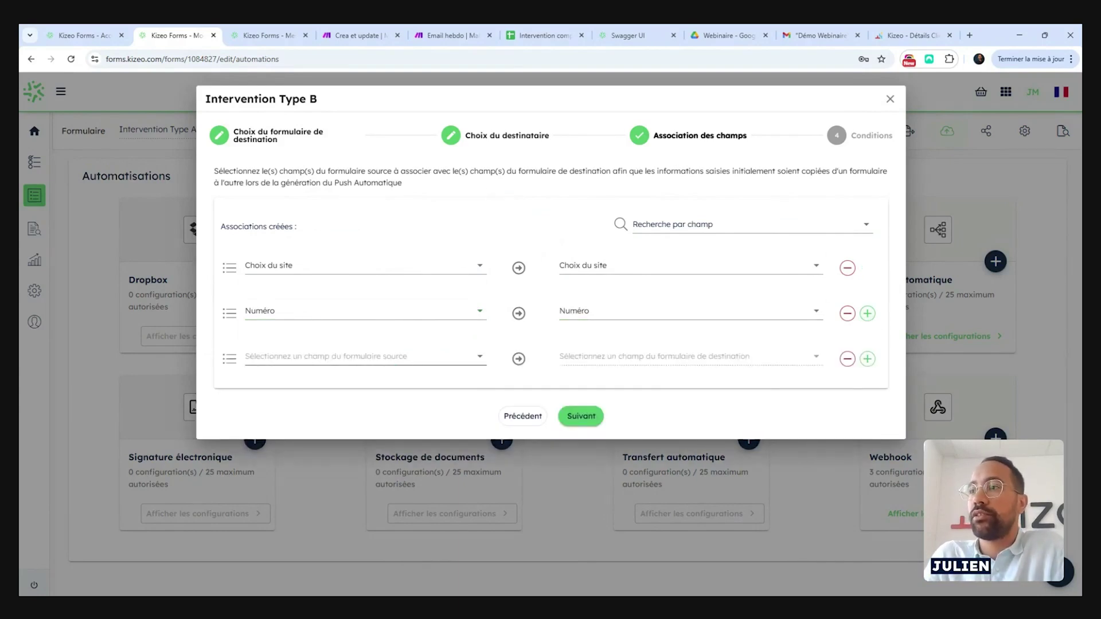
left_click(459, 356)
scroll(312, 438, "down", 1)
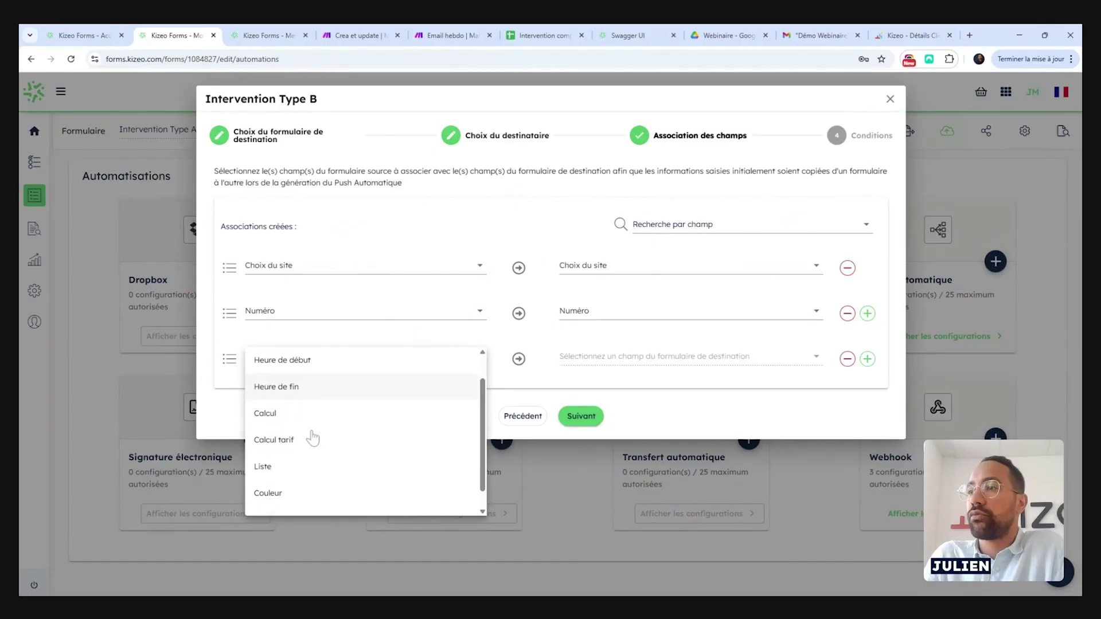
left_click(281, 466)
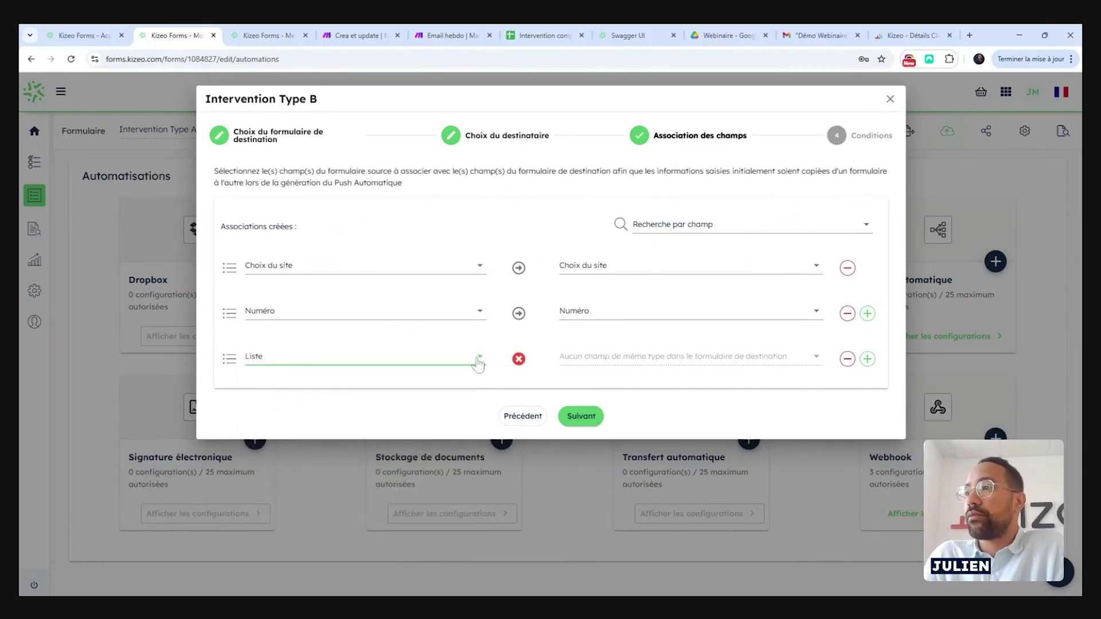
left_click(479, 362)
left_click(307, 415)
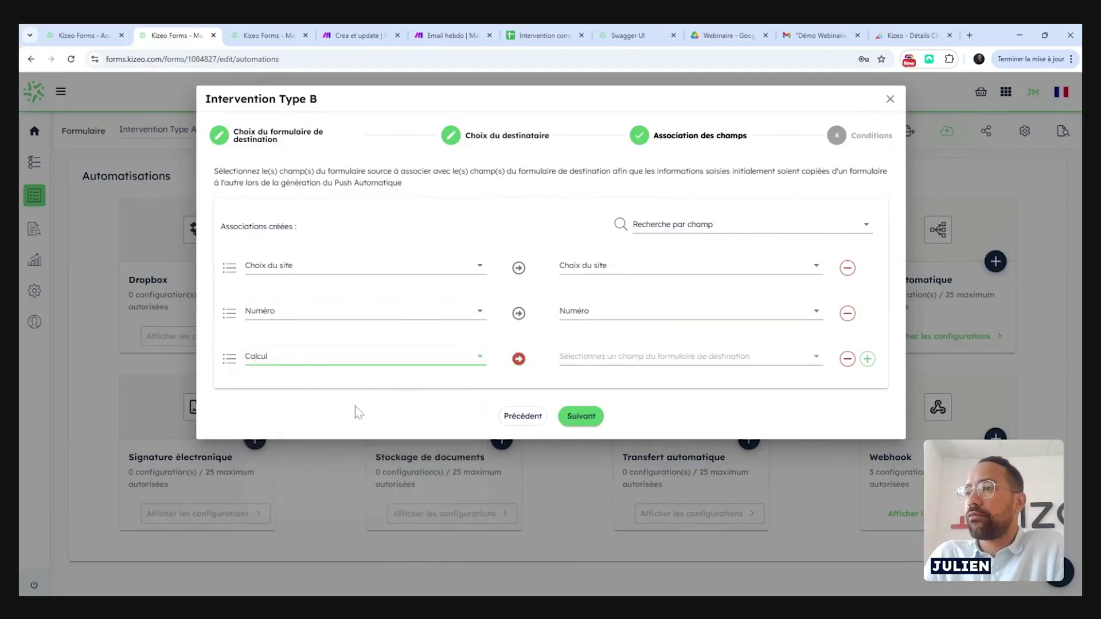
left_click(635, 361)
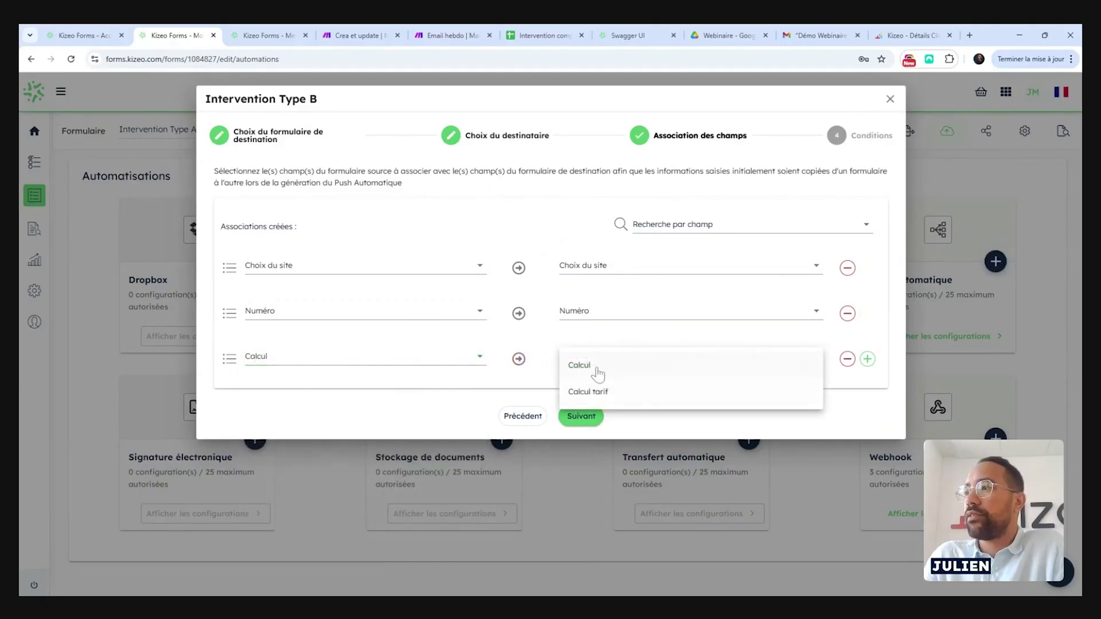
left_click(597, 374)
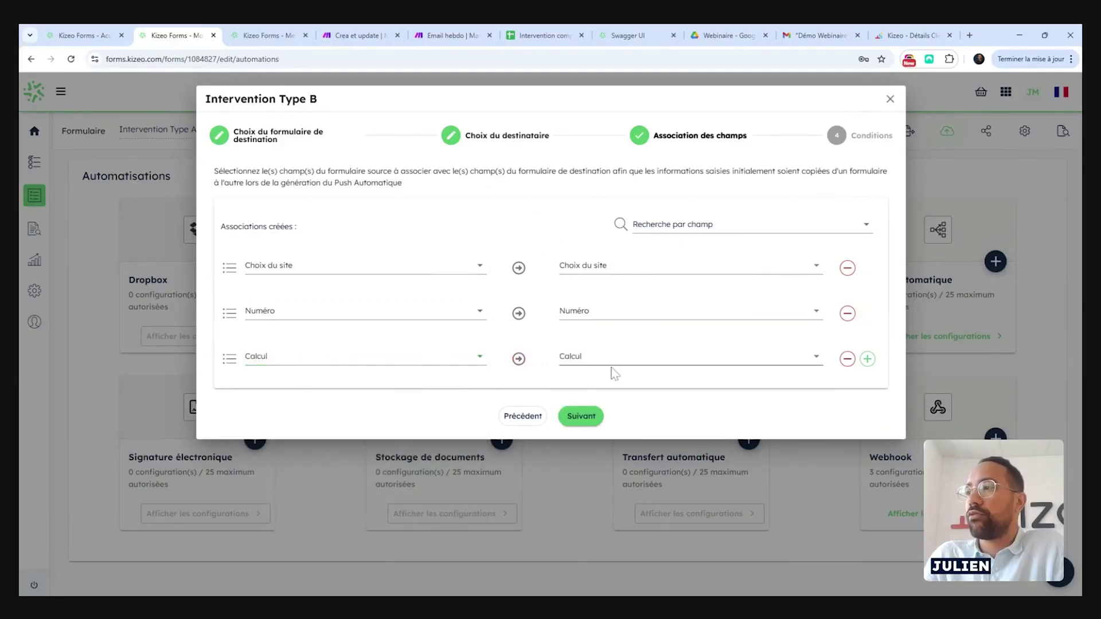
- Continue to the conditions and set the push to be sent on Enregistrement
left_click(582, 417)
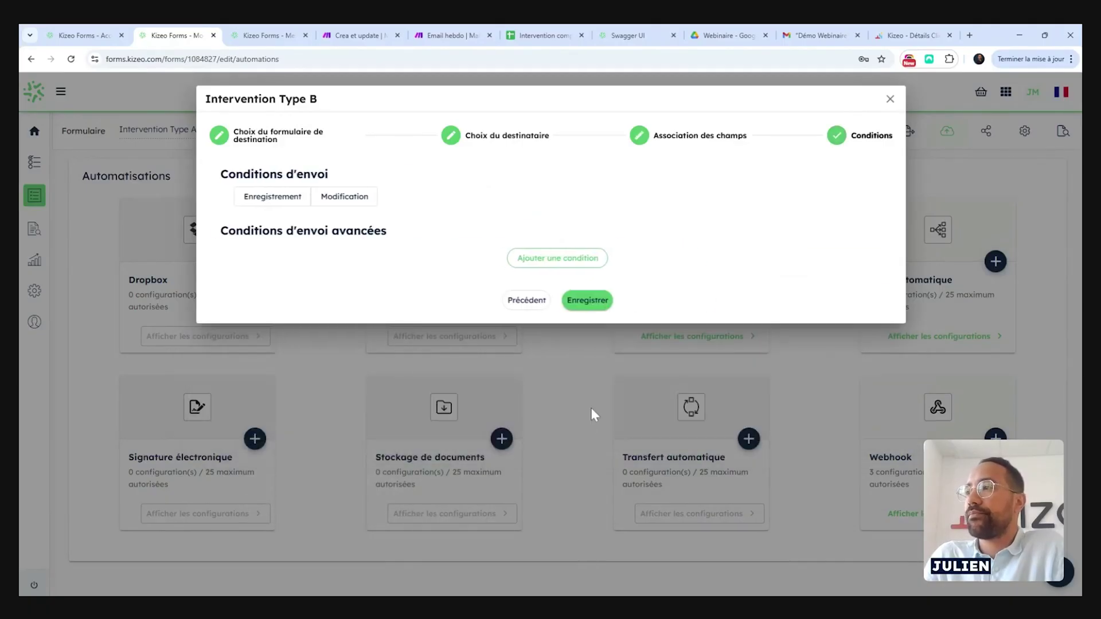
left_click(260, 199)
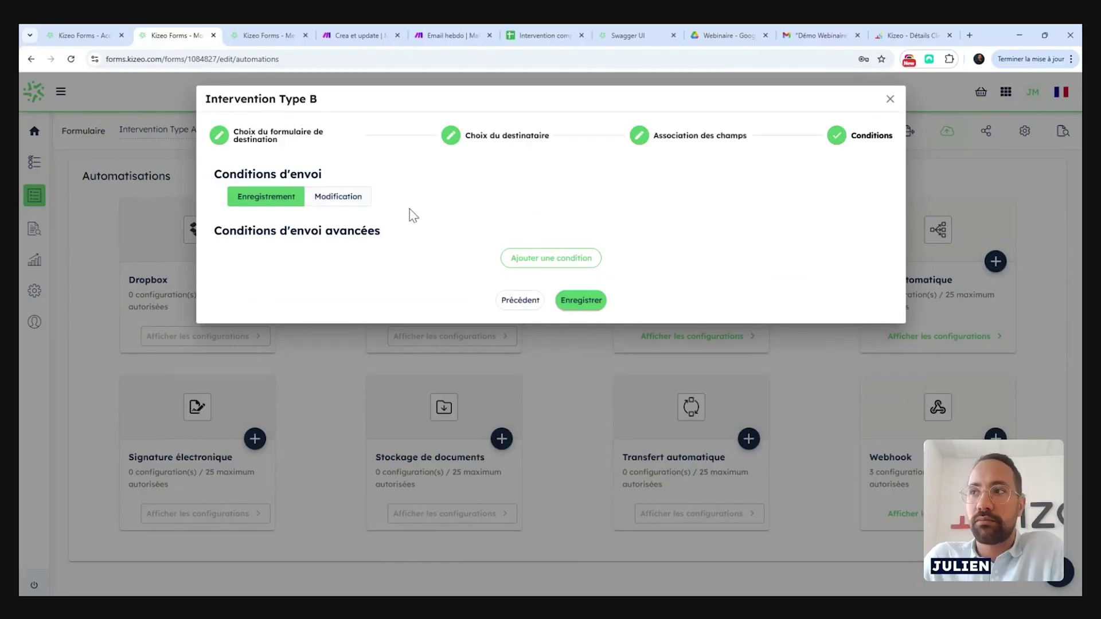
- Open the external list Liste Avancée in grid editing and set Valeur nombre to 10 for Element 1 and 5 for Element 2
left_click(246, 35)
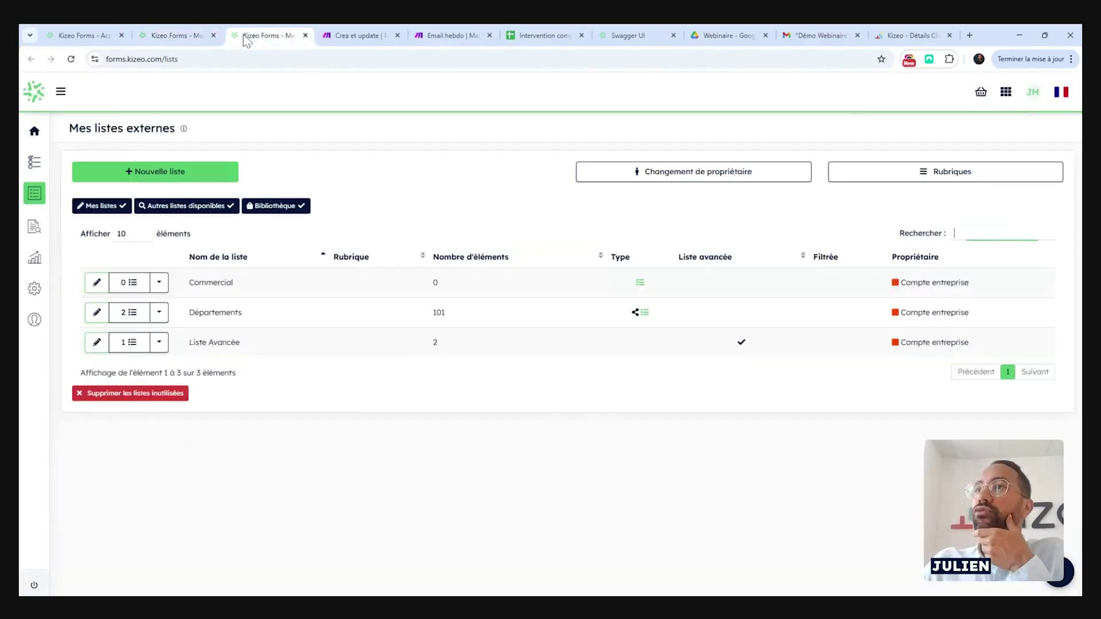
left_click(97, 343)
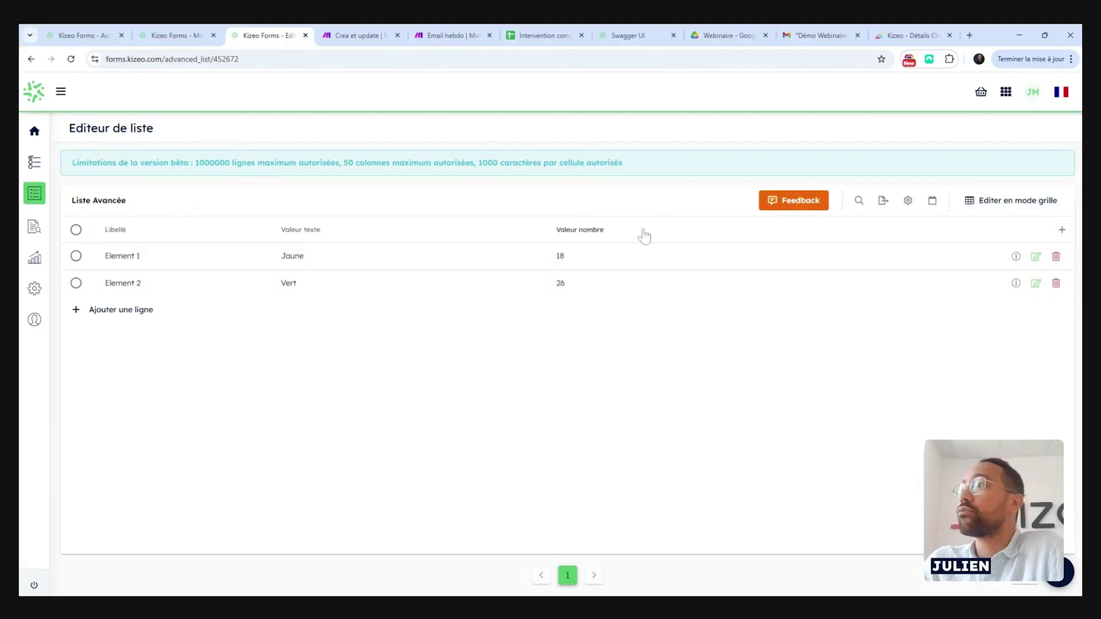
left_click(1028, 202)
left_click(911, 256)
type("10")
key("Return")
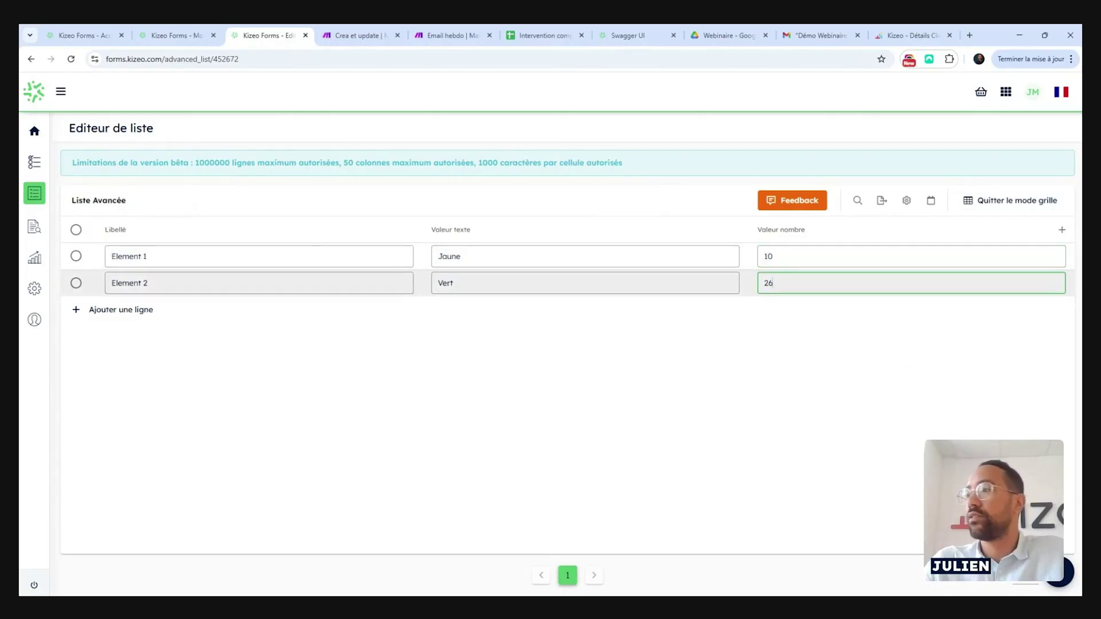
key("BackSpace")
type("5")
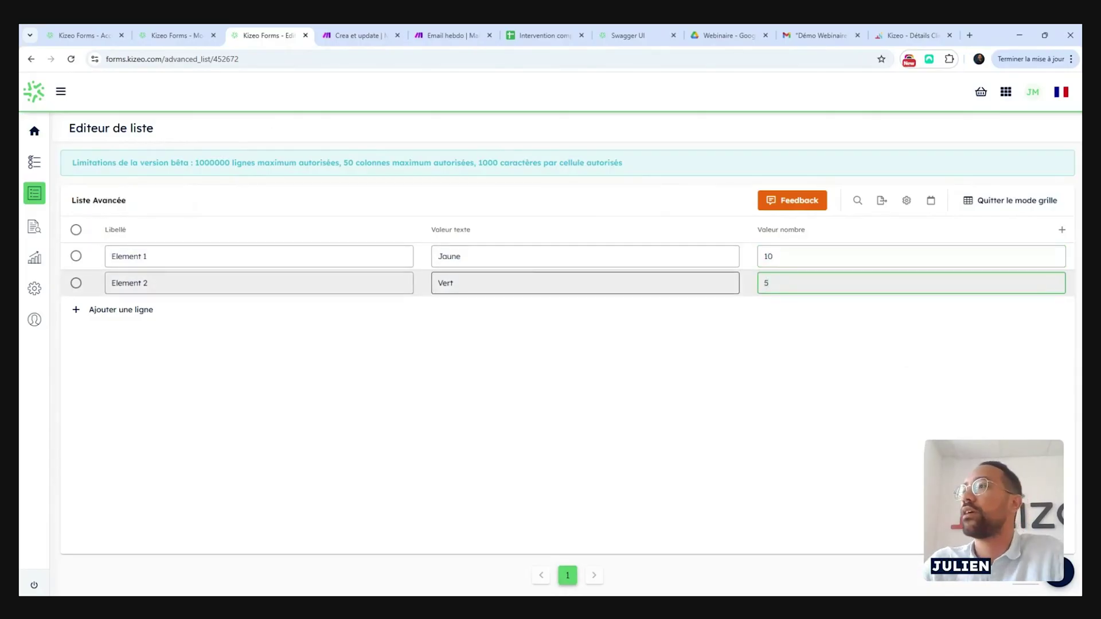
- Set the Valeur texte of Element 2 to Rouge and leave grid editing
left_click(585, 283)
key("BackSpace")
key("BackSpace")
type("Rouge")
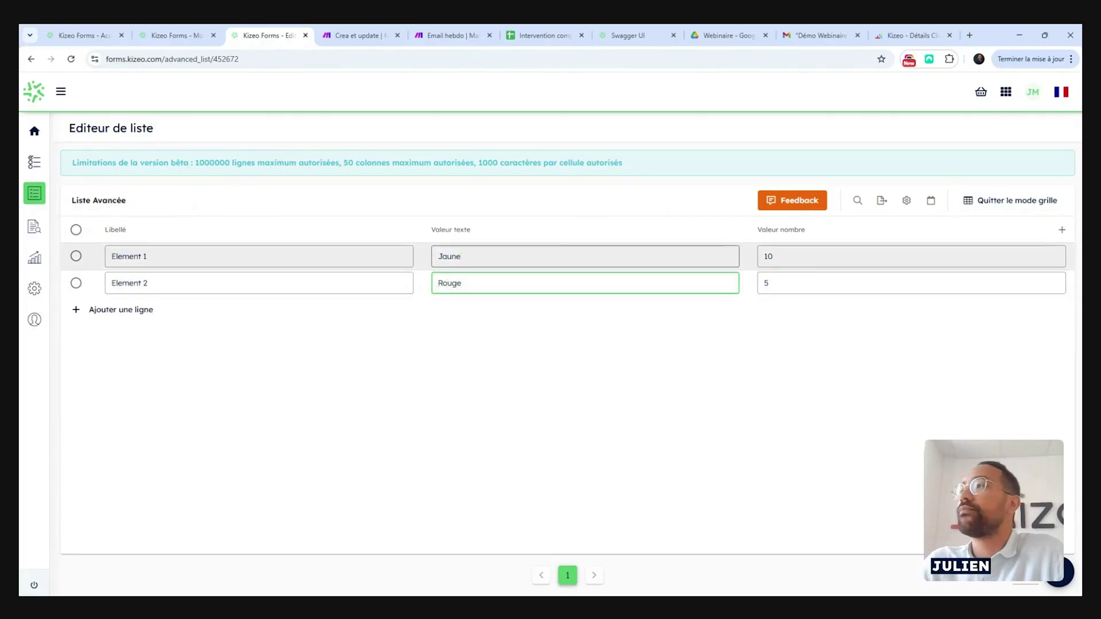
left_click(985, 201)
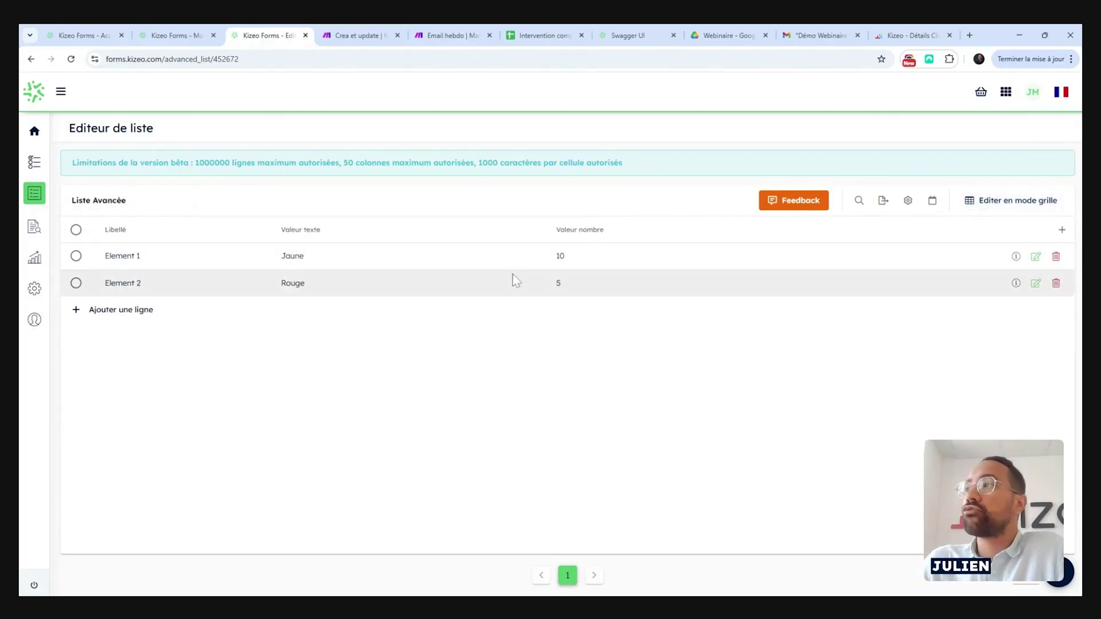
left_click(313, 230)
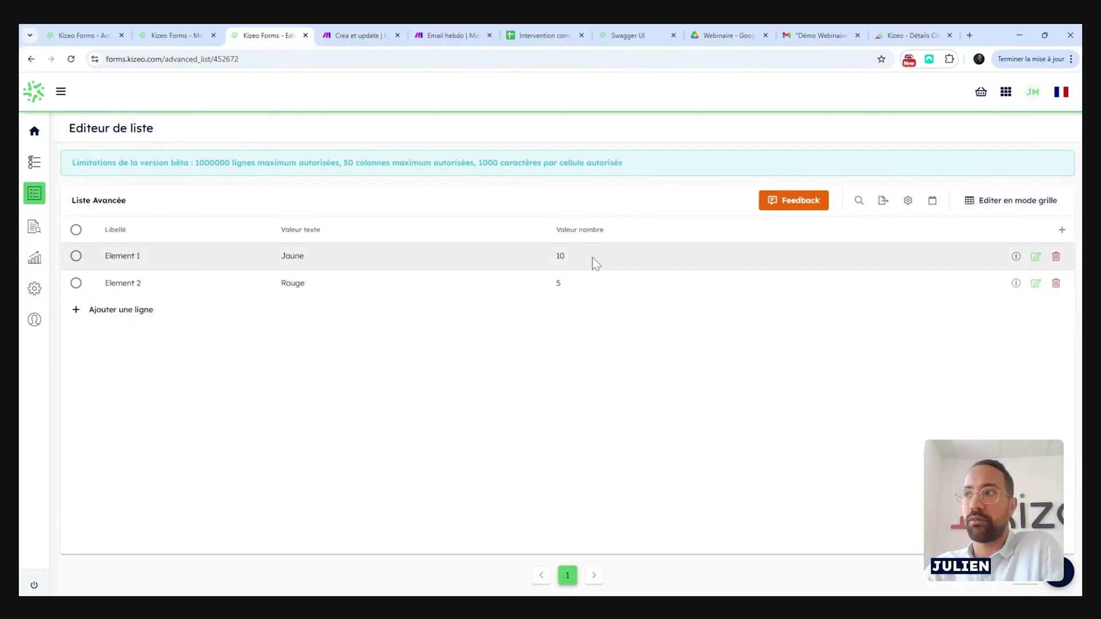
- Return to the form's automations, save the new Push automatique configuration and dismiss the notification
left_click(187, 30)
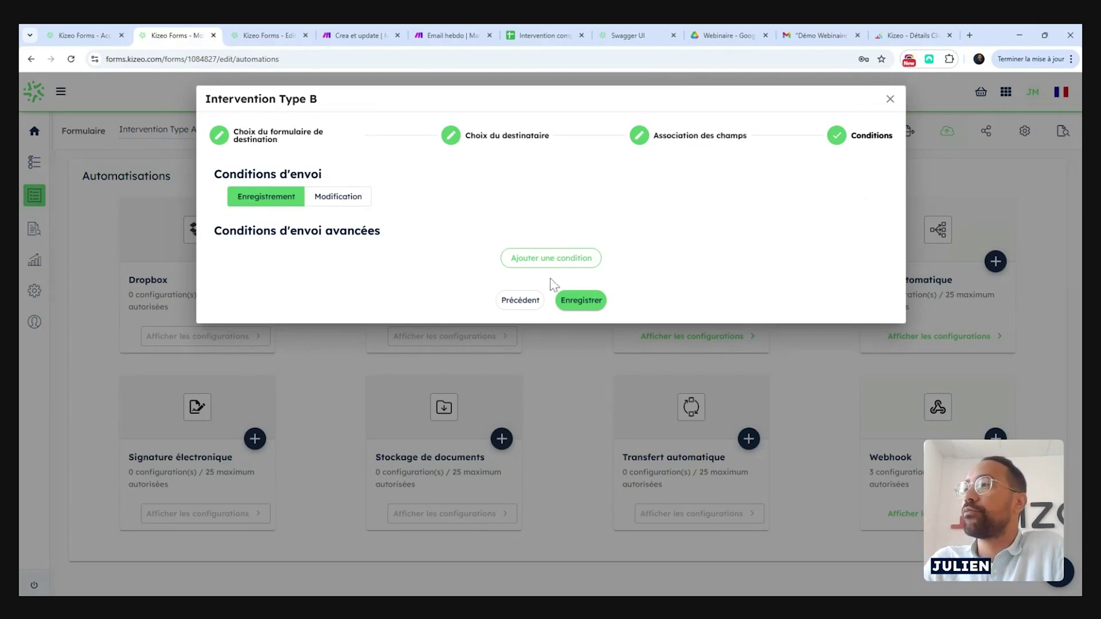
left_click(575, 308)
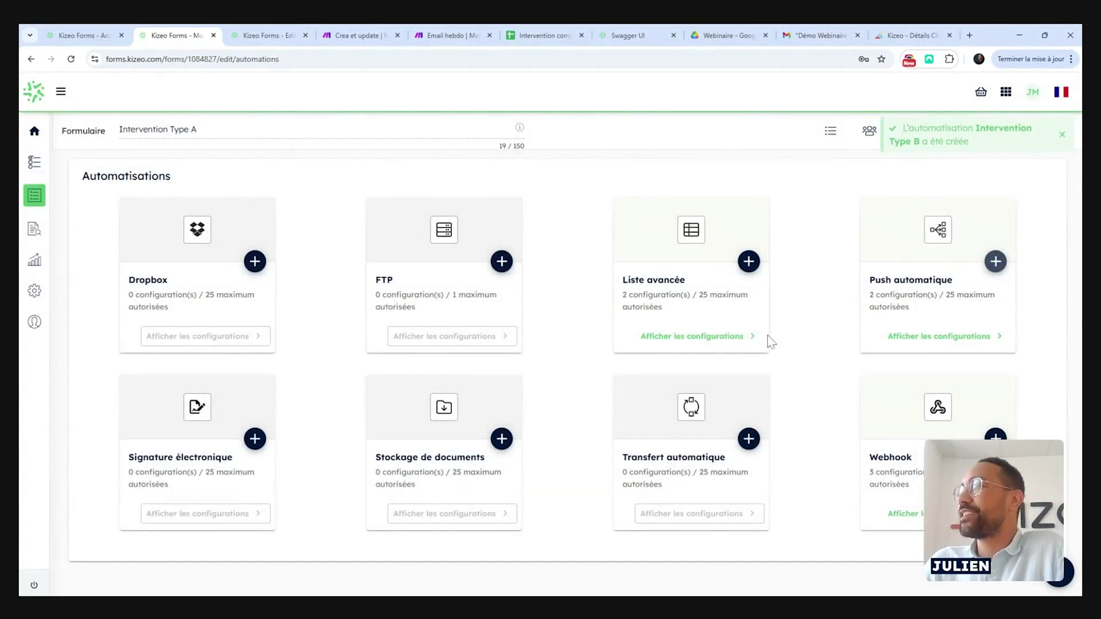
left_click(1063, 135)
left_click(1059, 131)
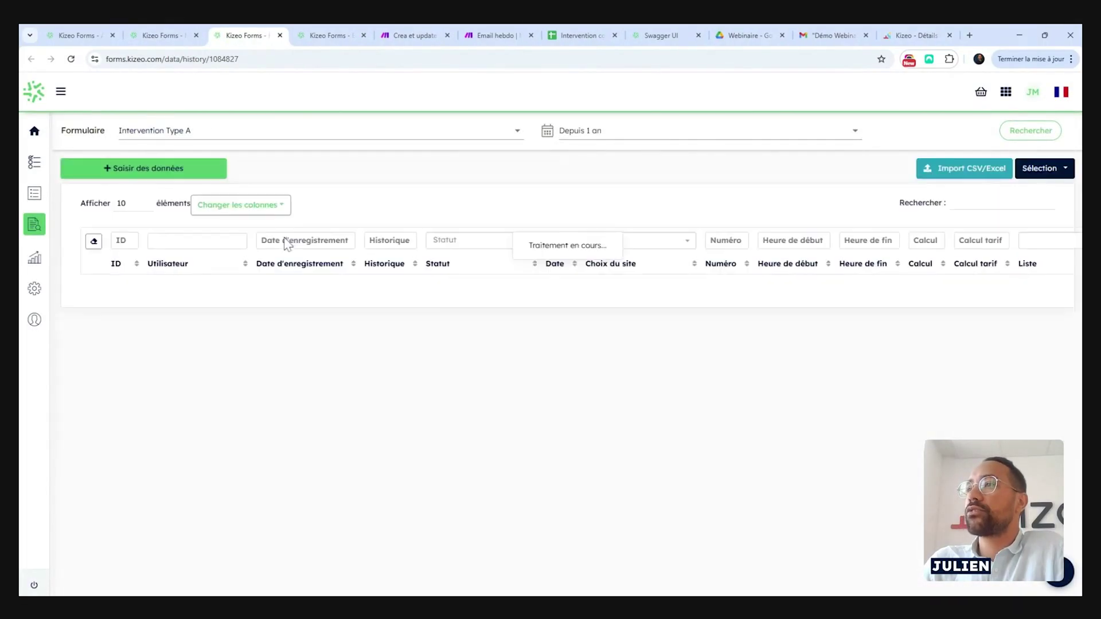
- Start a new web entry for Intervention Type A and choose Avignon as the Choix du site
left_click(164, 171)
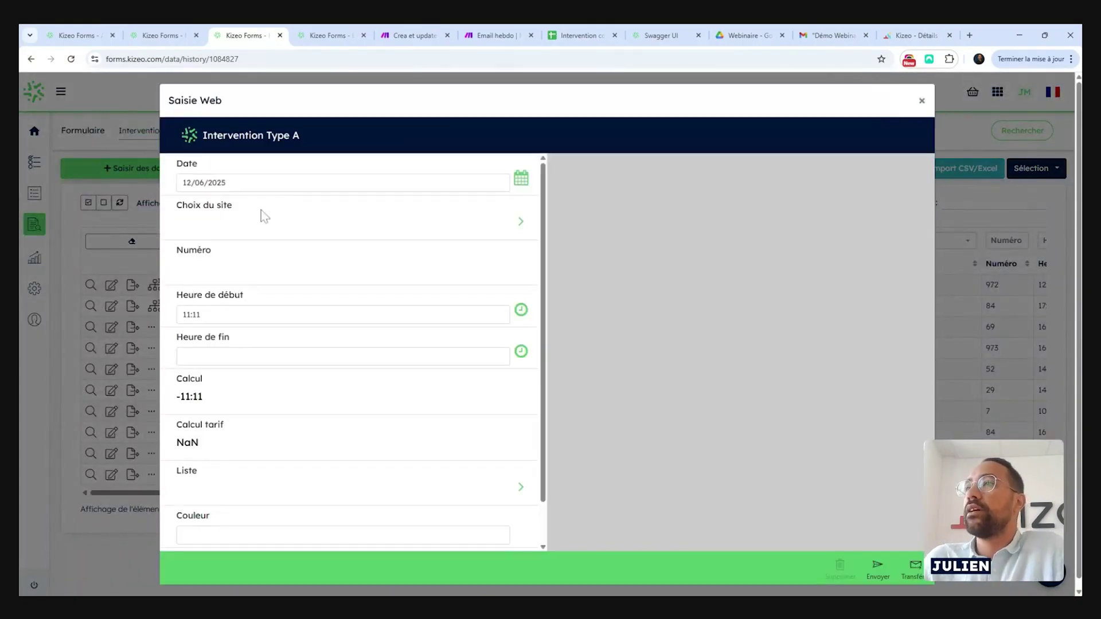
left_click(259, 216)
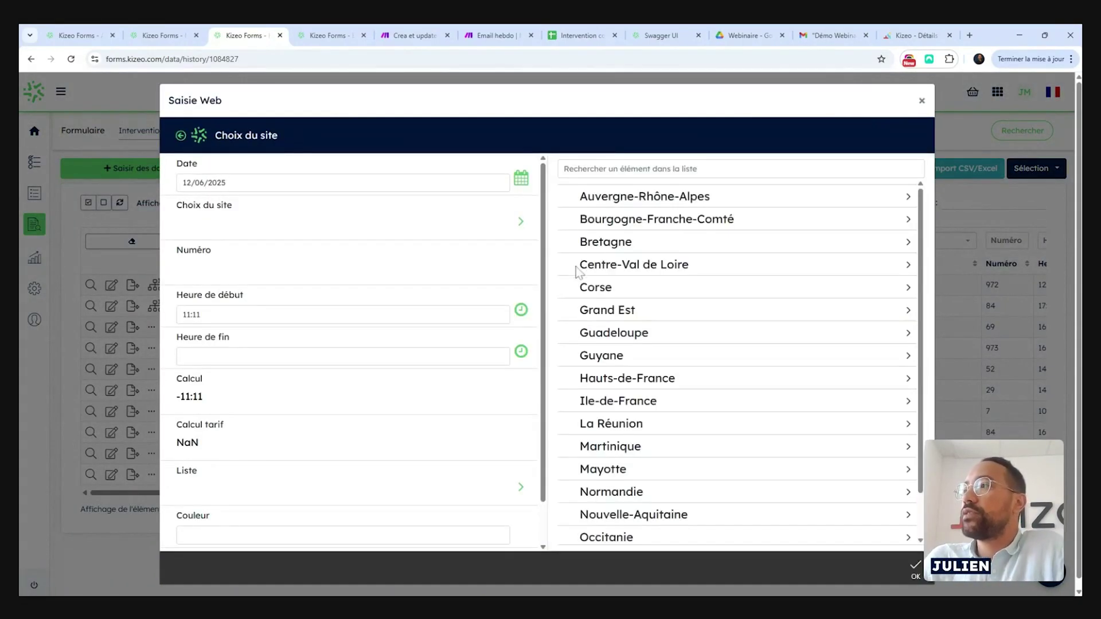
left_click(573, 169)
type("avignon")
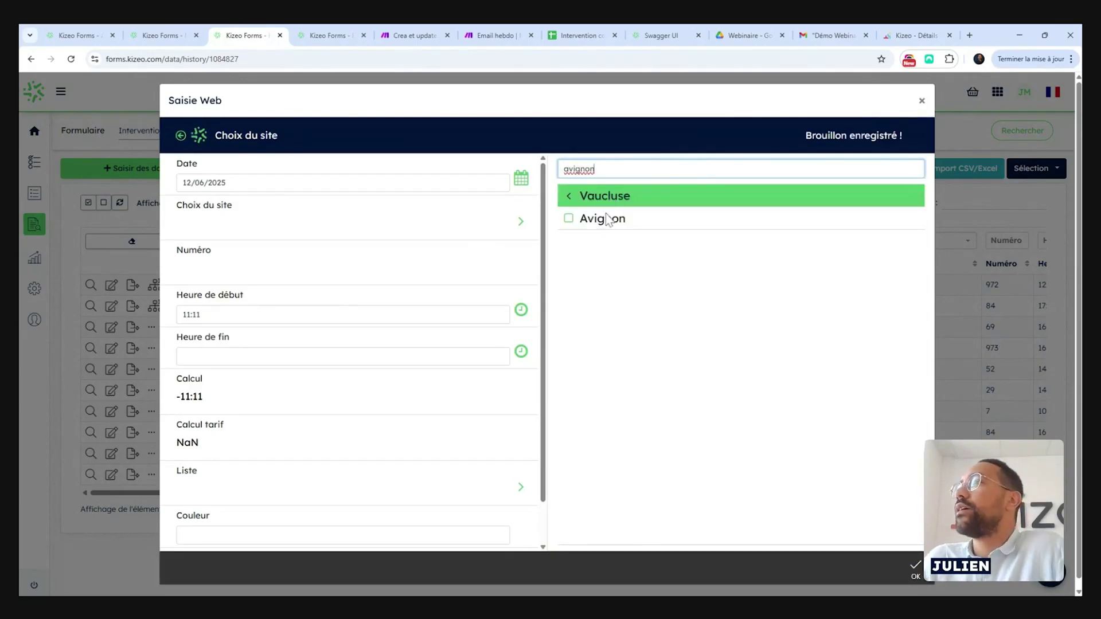
left_click(605, 220)
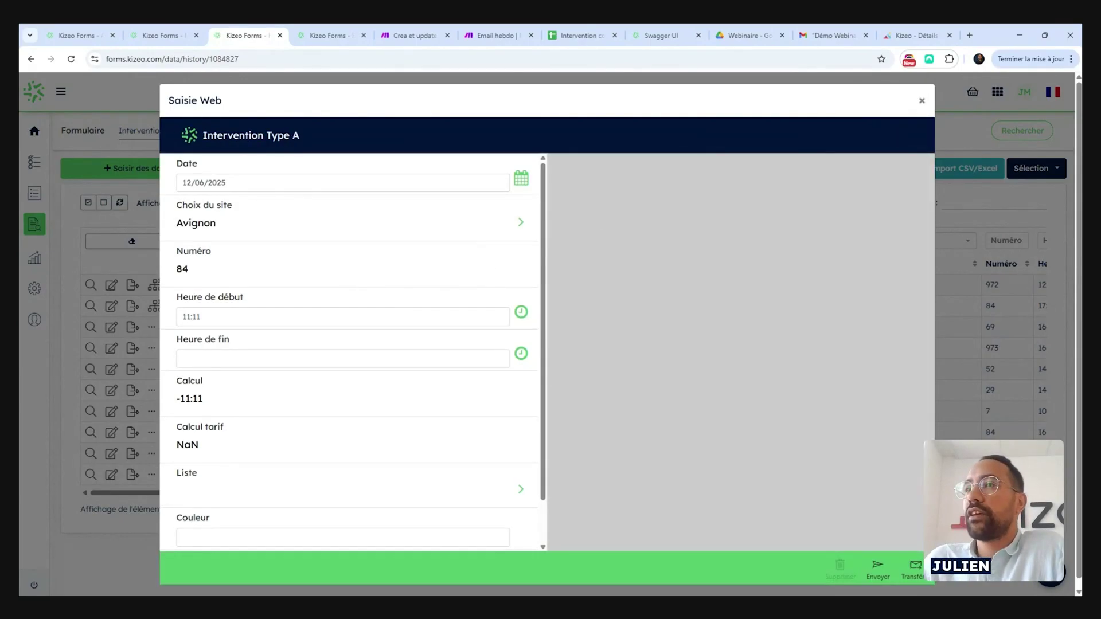
- Set the Heure de fin of the entry to 13:11
left_click(321, 358)
left_click(321, 463)
left_click(370, 492)
- Choose Element 1 in the entry's Liste field and submit the Intervention Type A entry
scroll(391, 411, "down", 1)
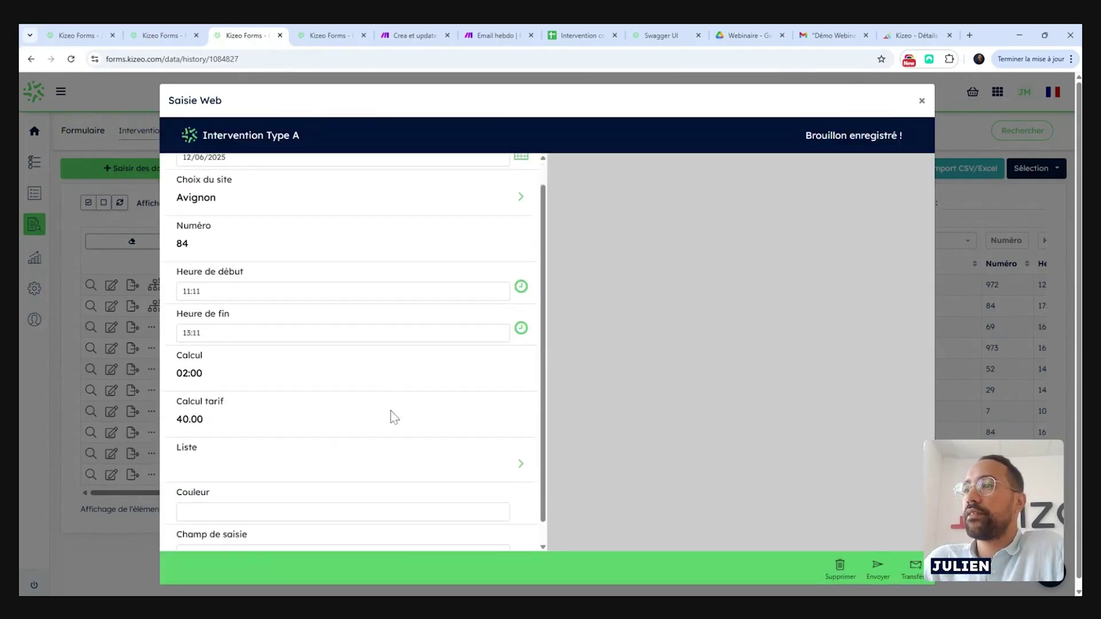
left_click(338, 440)
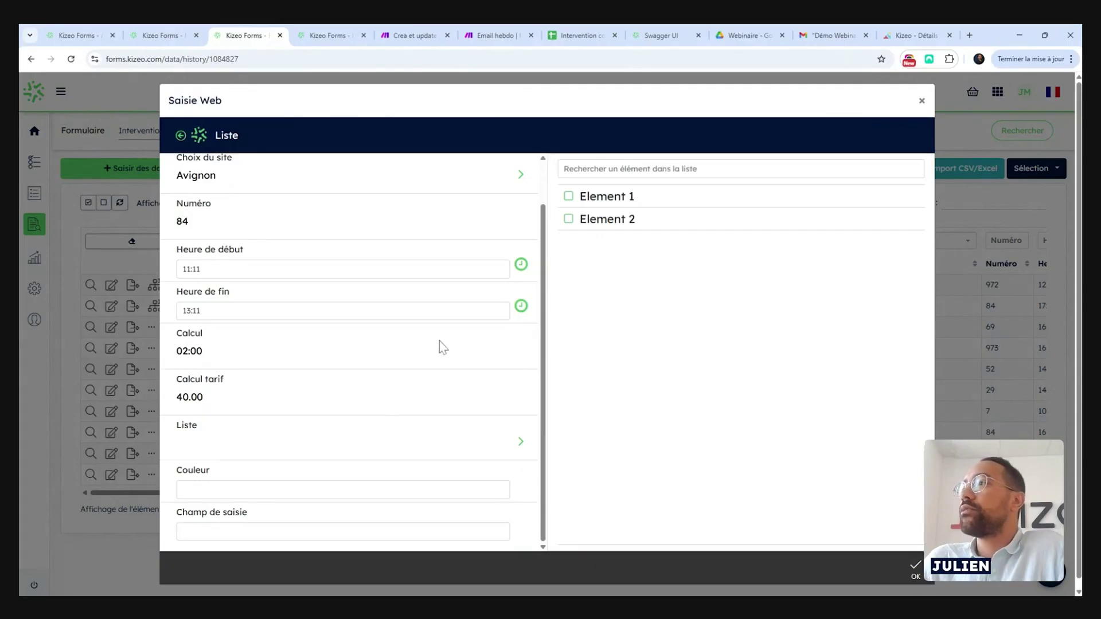
left_click(580, 199)
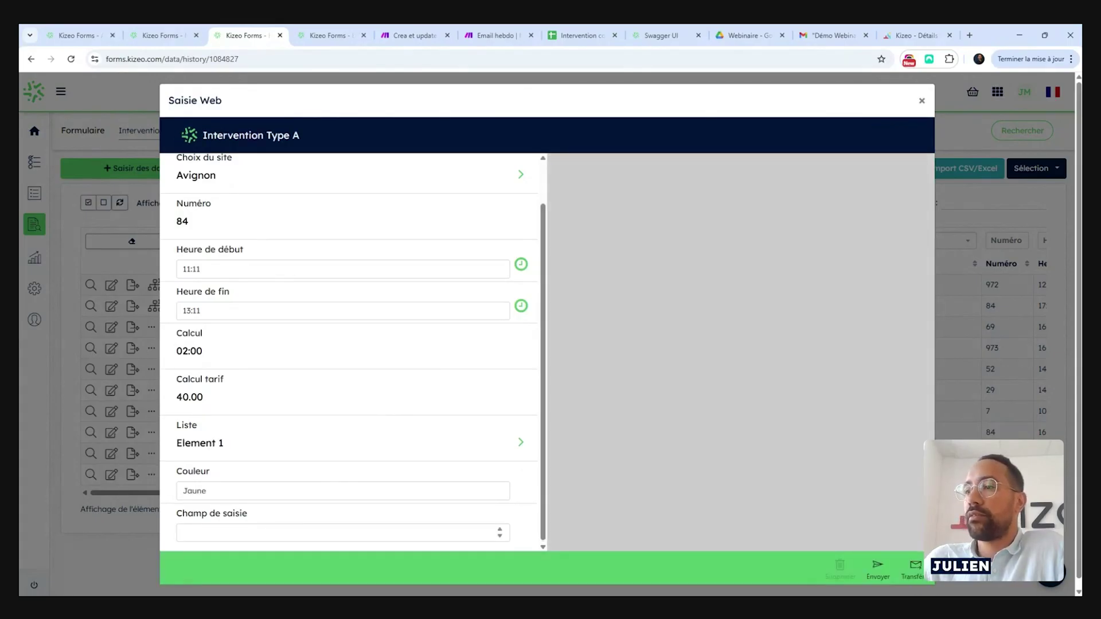
scroll(450, 440, "up", 1)
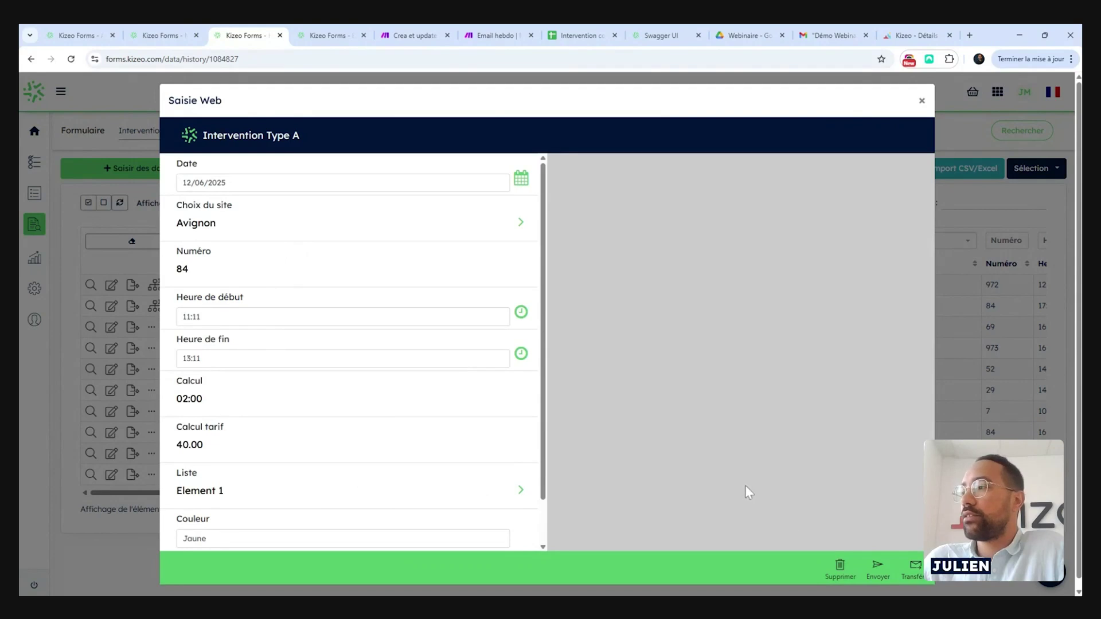
left_click(878, 569)
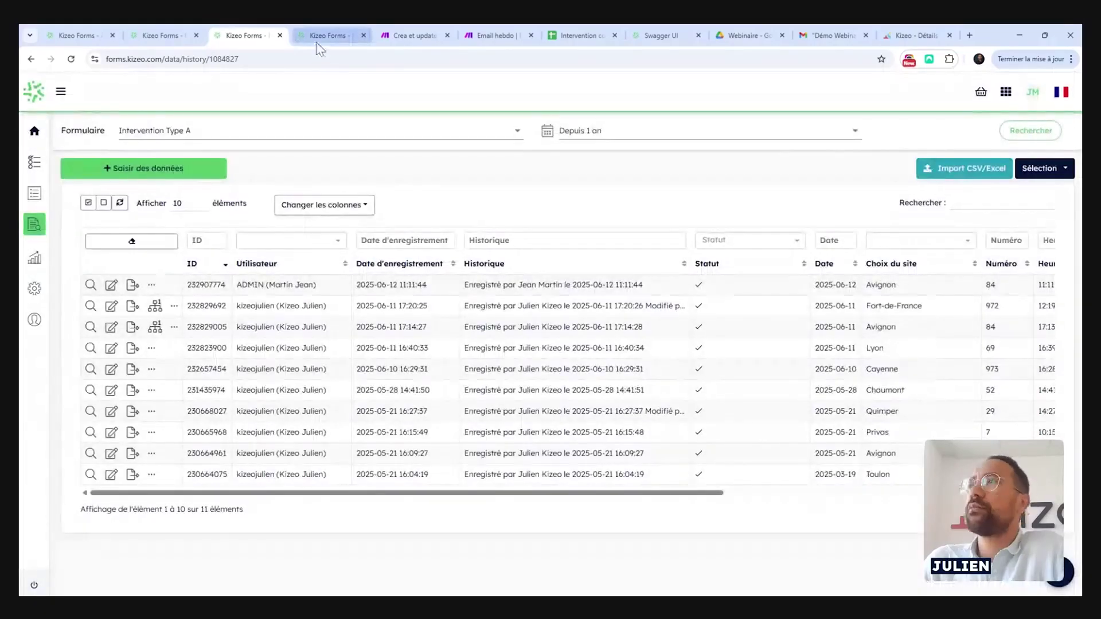
- Review every stage of the active Intervention Type B (1) Push automatique configuration on Intervention Type A and save it
left_click(181, 37)
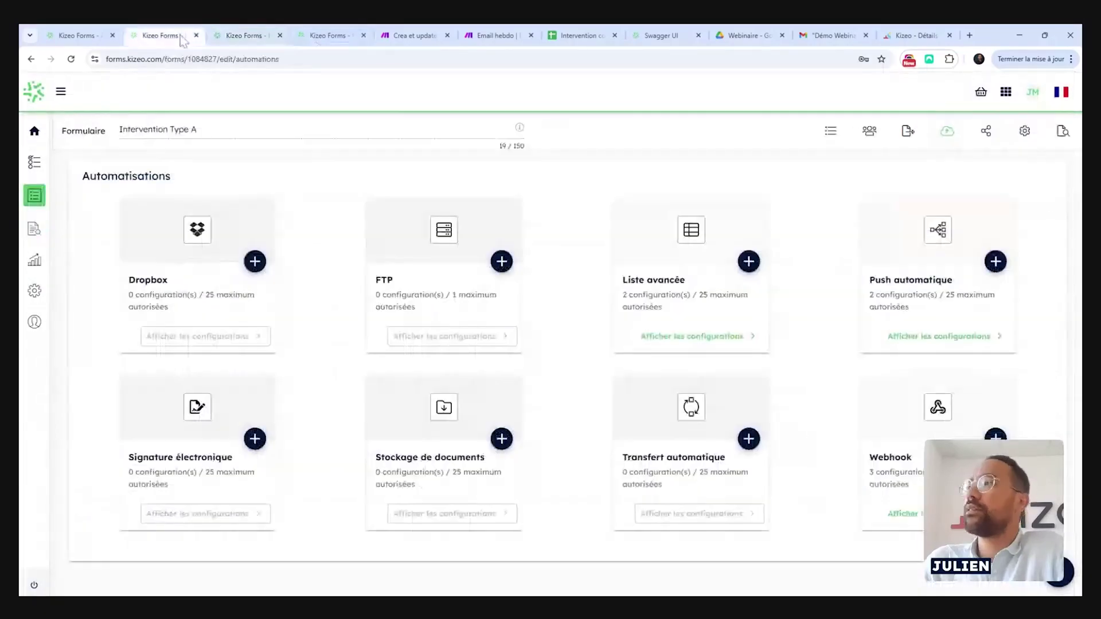
left_click(937, 338)
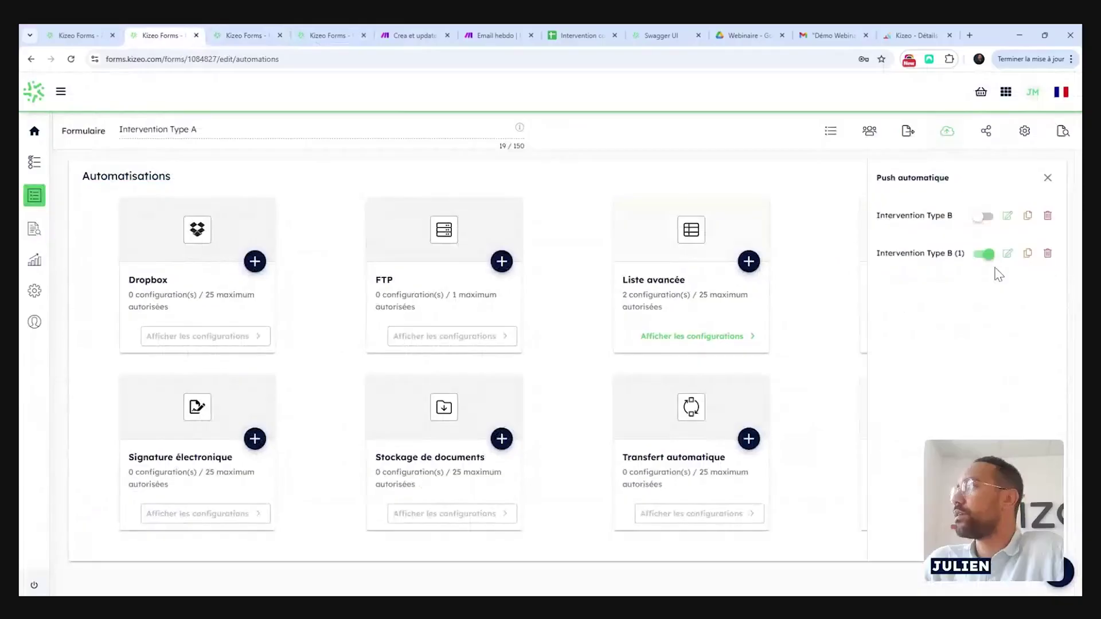
left_click(1009, 255)
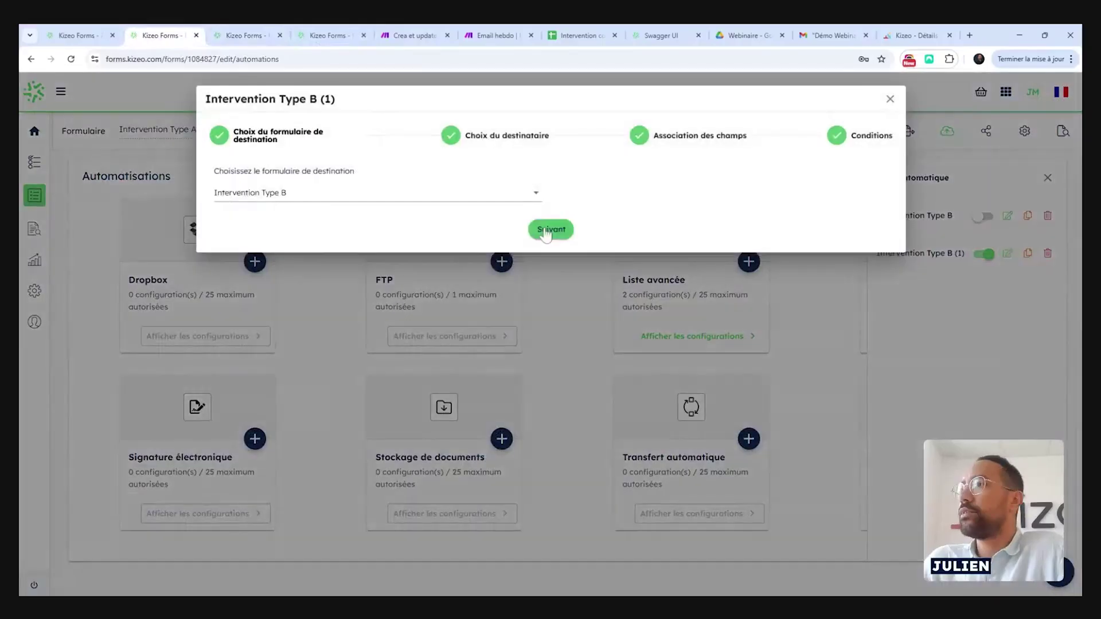
left_click(547, 231)
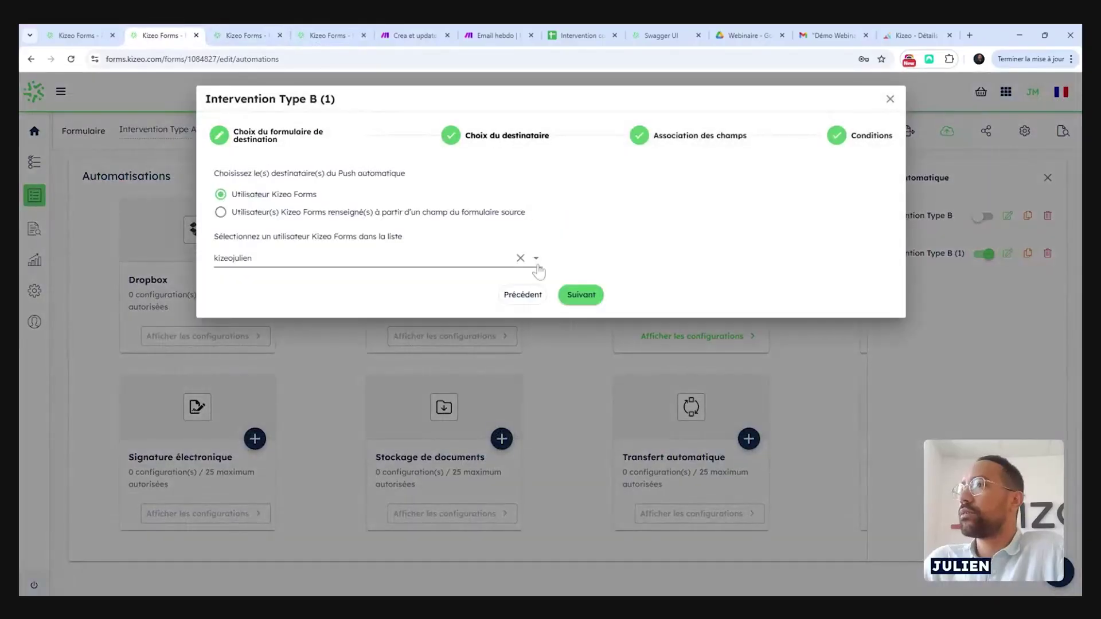
left_click(581, 296)
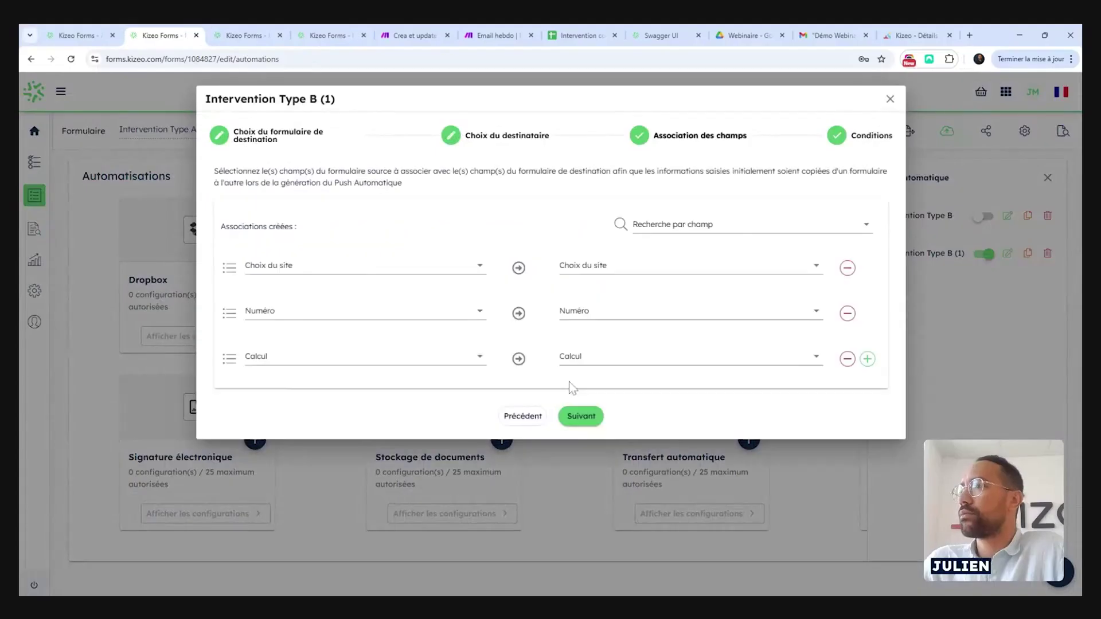
left_click(573, 418)
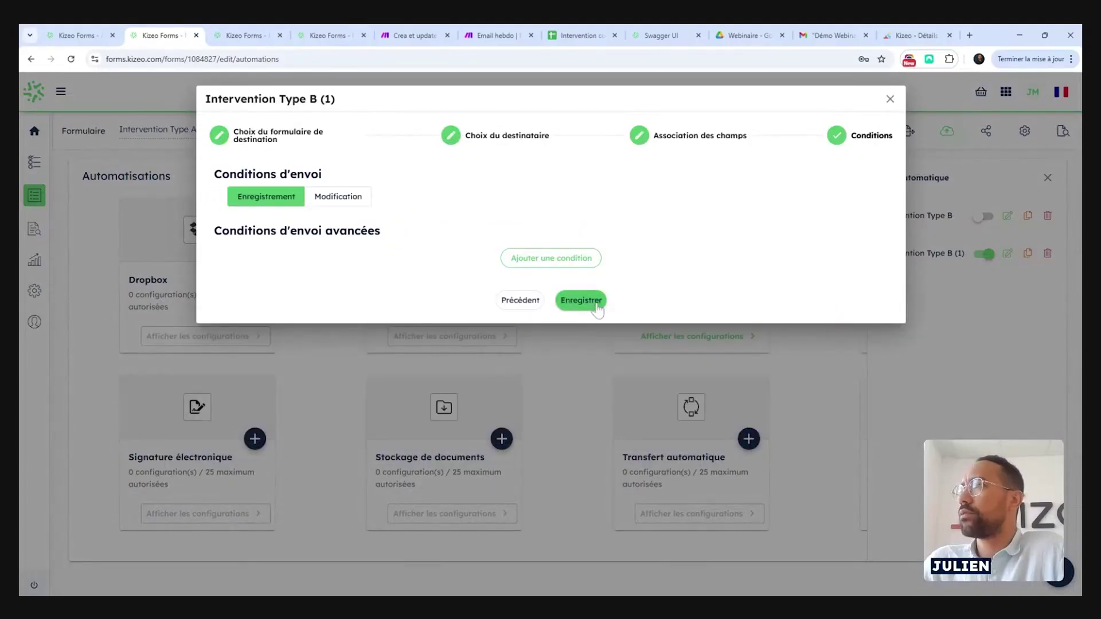
left_click(581, 300)
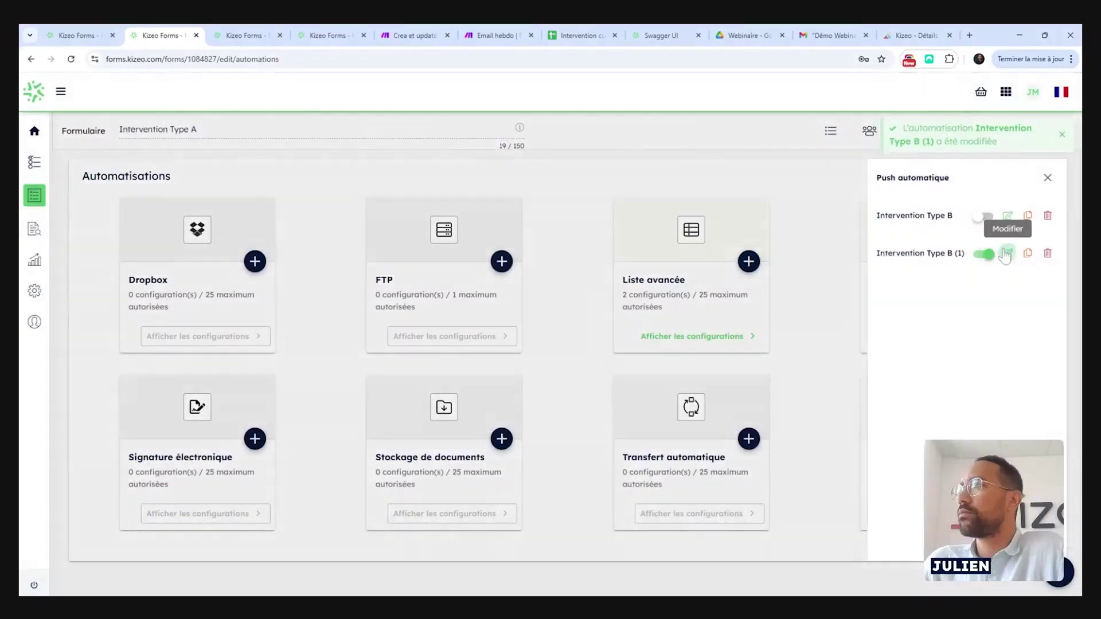
- Go through the Intervention Type B (1) recipient, field associations and conditions once more, save it again and close the configuration list
left_click(1008, 253)
left_click(567, 229)
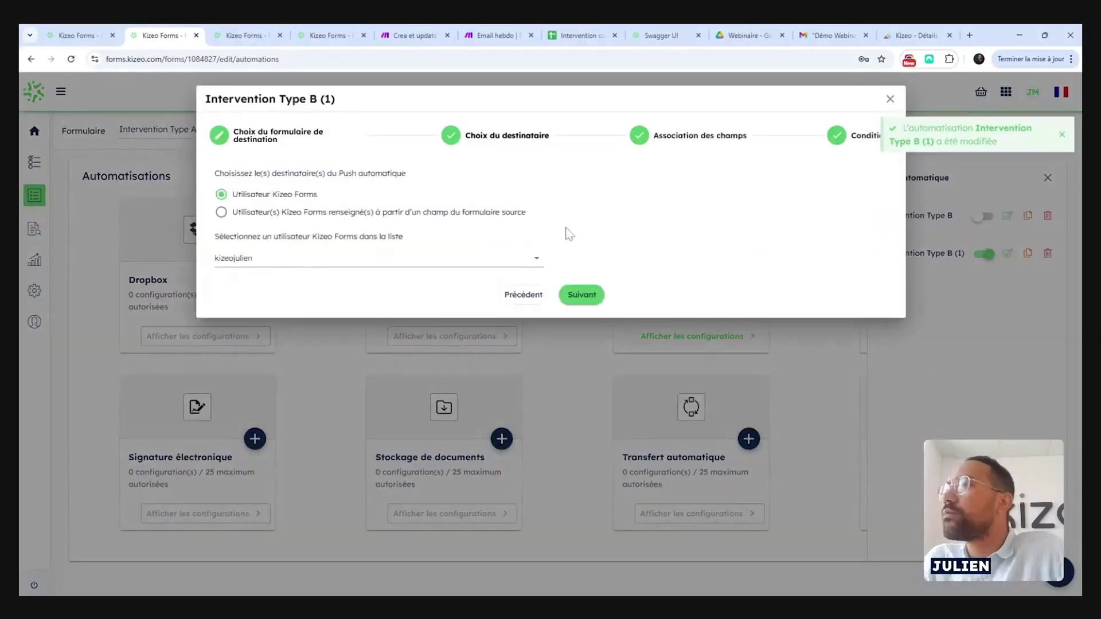
double_click(569, 234)
left_click(573, 299)
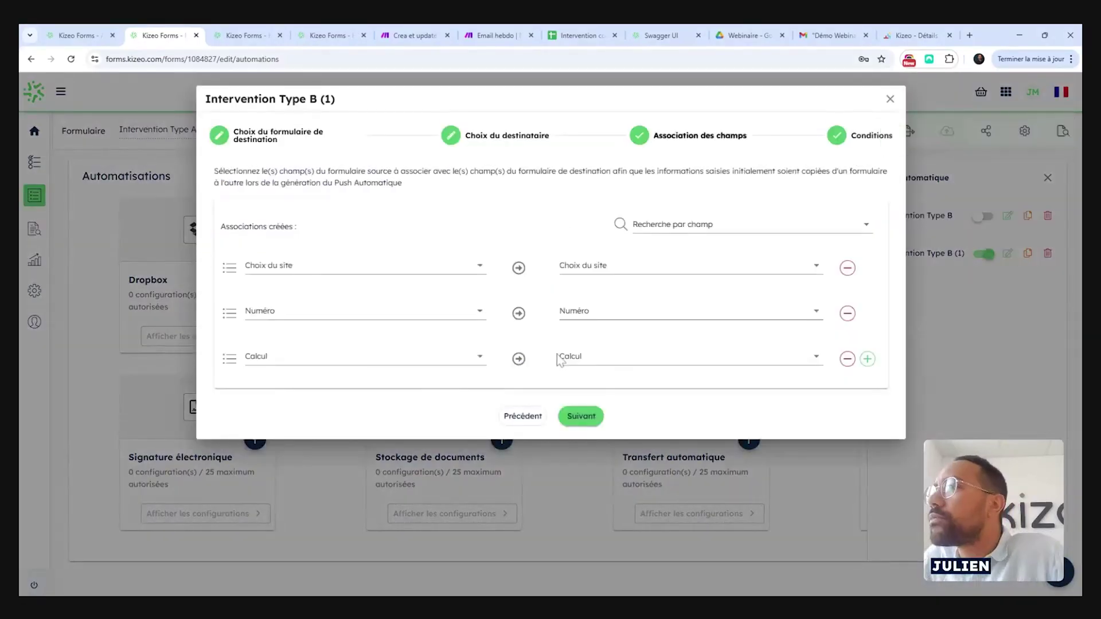
left_click(578, 417)
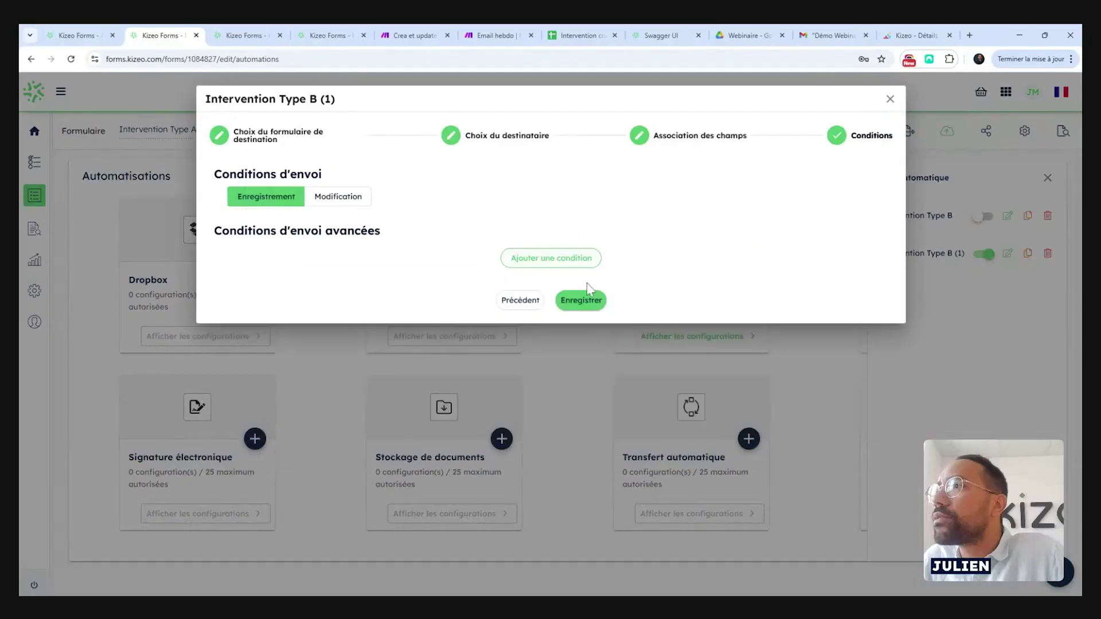
left_click(581, 300)
left_click(1046, 178)
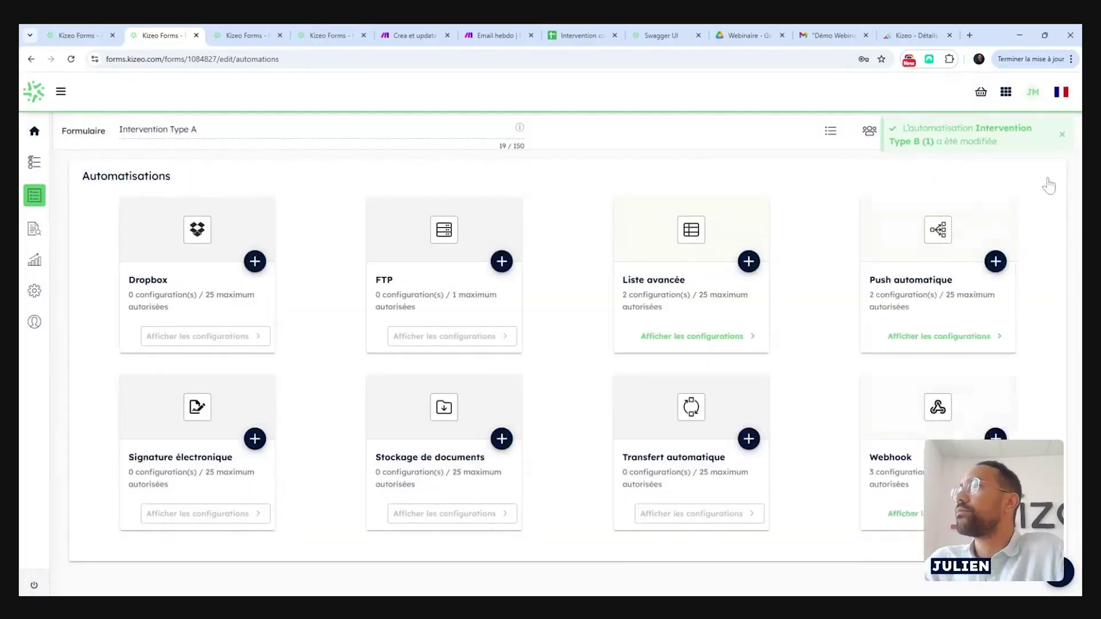
- Refresh the Intervention Type A data history, expand the newest entry's linked data and examine its field values
left_click(263, 39)
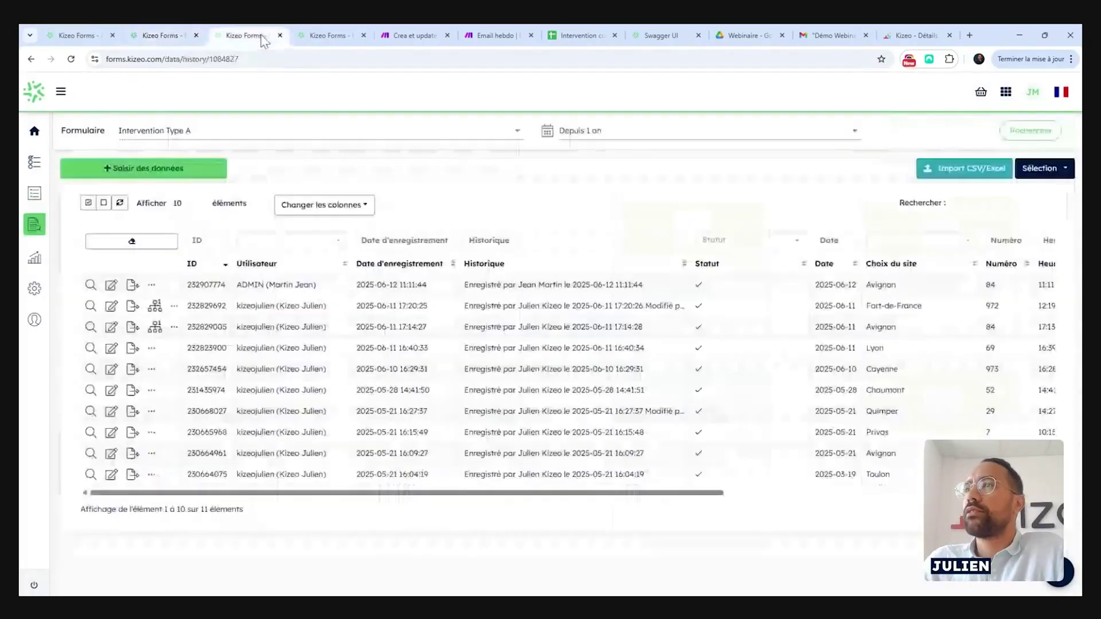
key("F5")
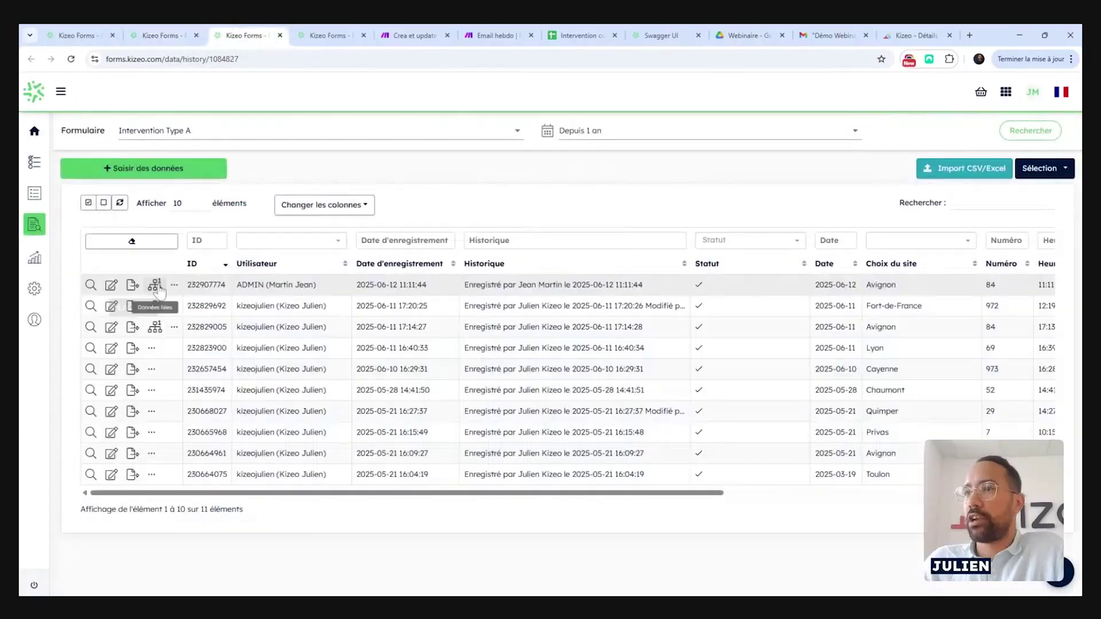
left_click(155, 285)
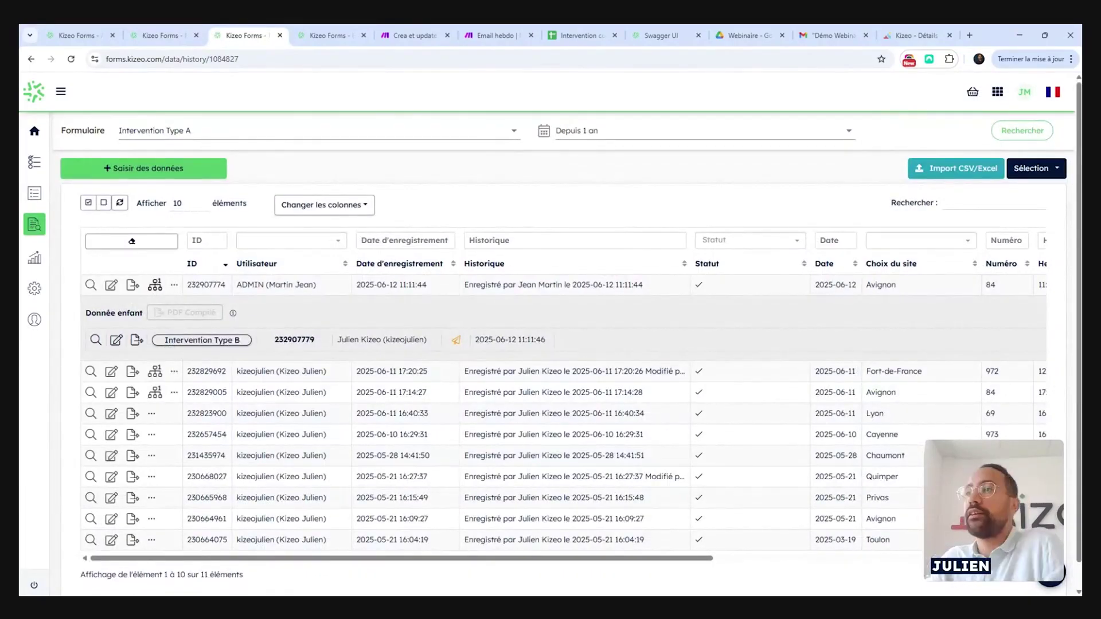
scroll(570, 338, "right", 4)
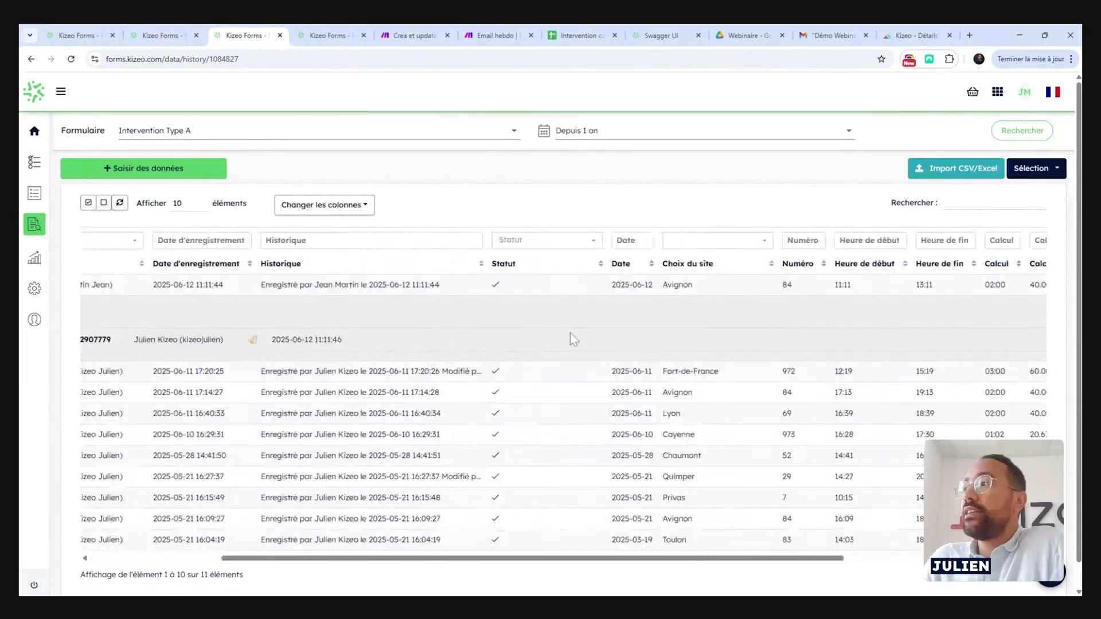
scroll(570, 333, "right", 6)
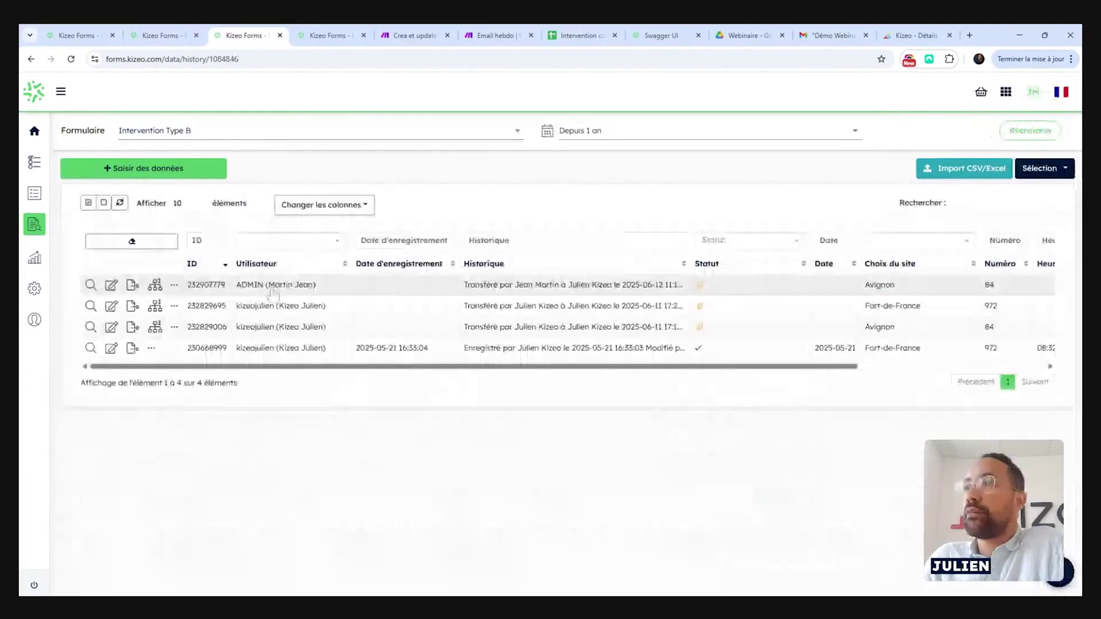
- Examine the field values of the newest record in the Intervention Type B history and expand its linked parent data
scroll(356, 292, "right", 3)
scroll(356, 291, "right", 7)
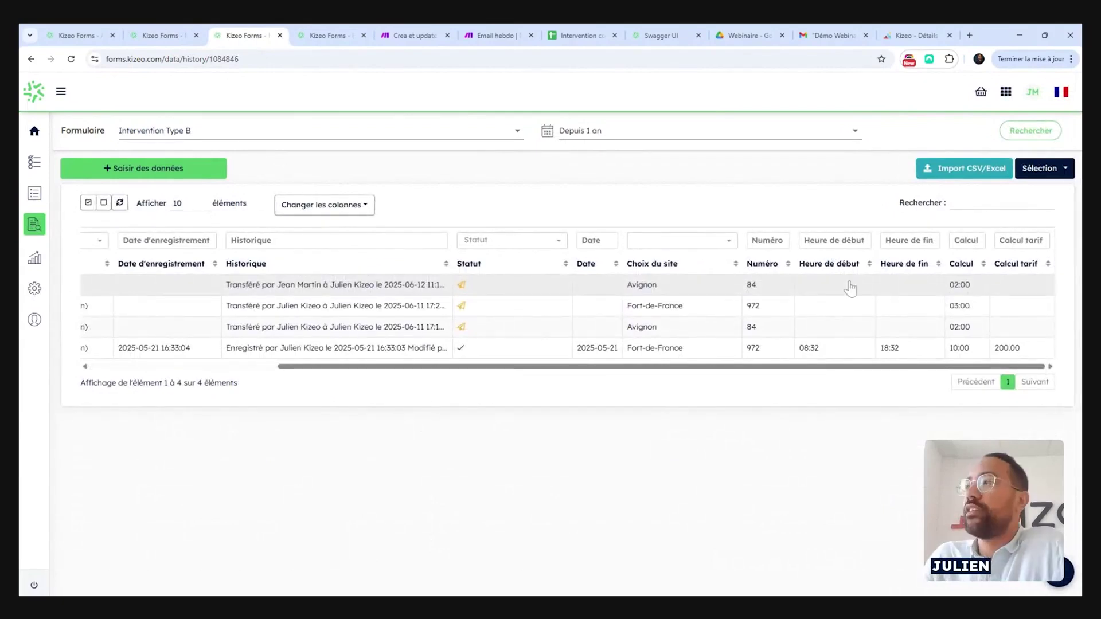
scroll(622, 291, "left", 4)
scroll(625, 292, "left", 1)
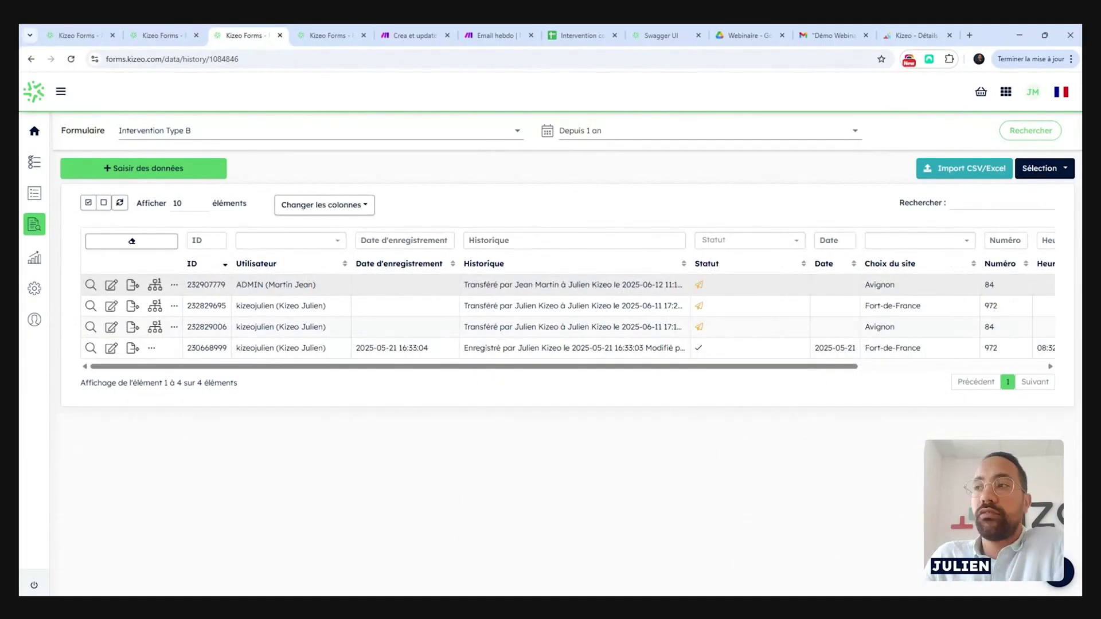
left_click(161, 289)
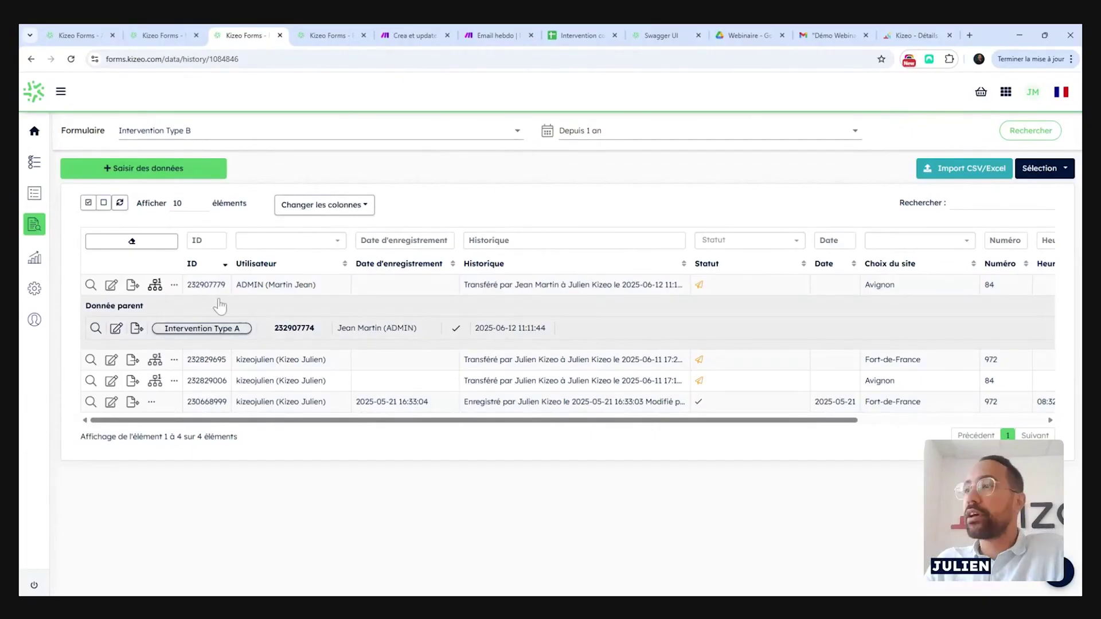
- Delete the Liste avancée avec modif and Liste avancée sans modif configurations from Intervention Type A's automations
left_click(170, 38)
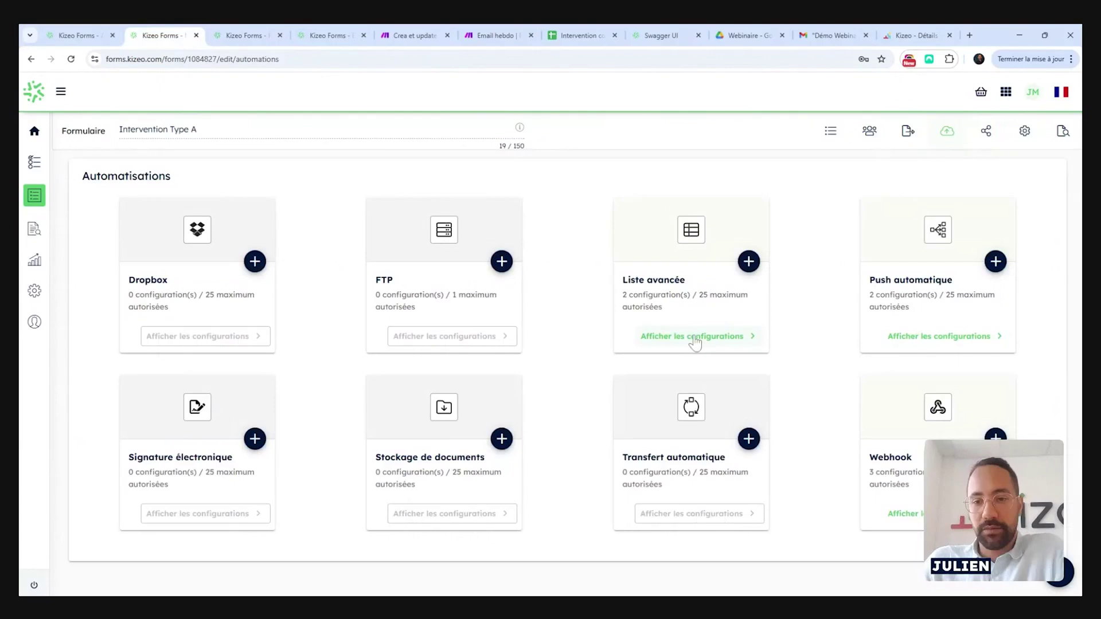
left_click(724, 336)
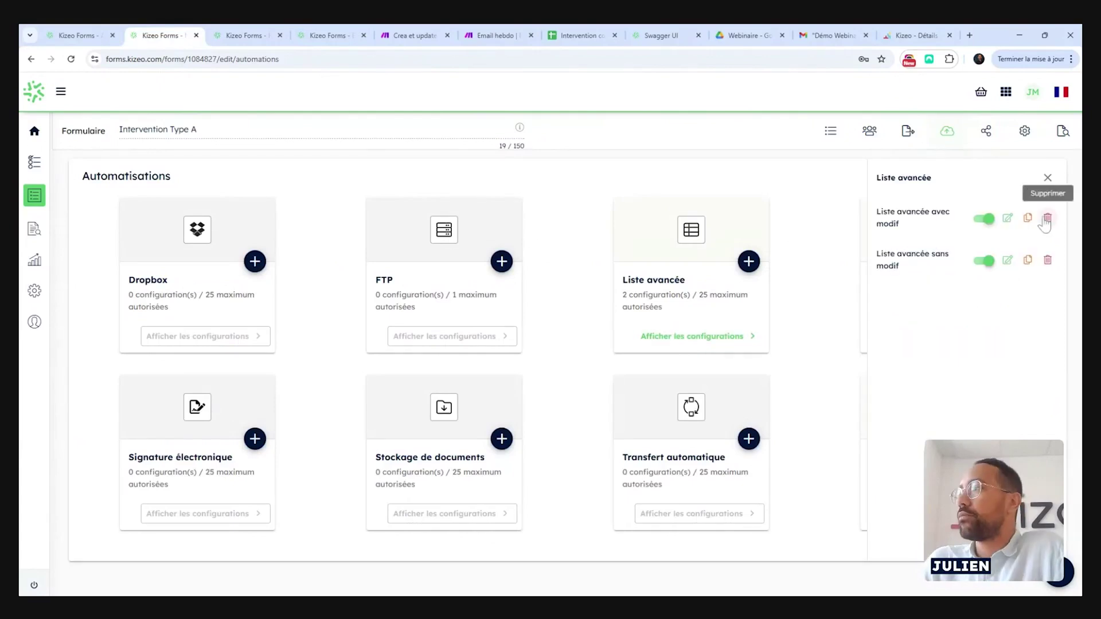
left_click(1048, 219)
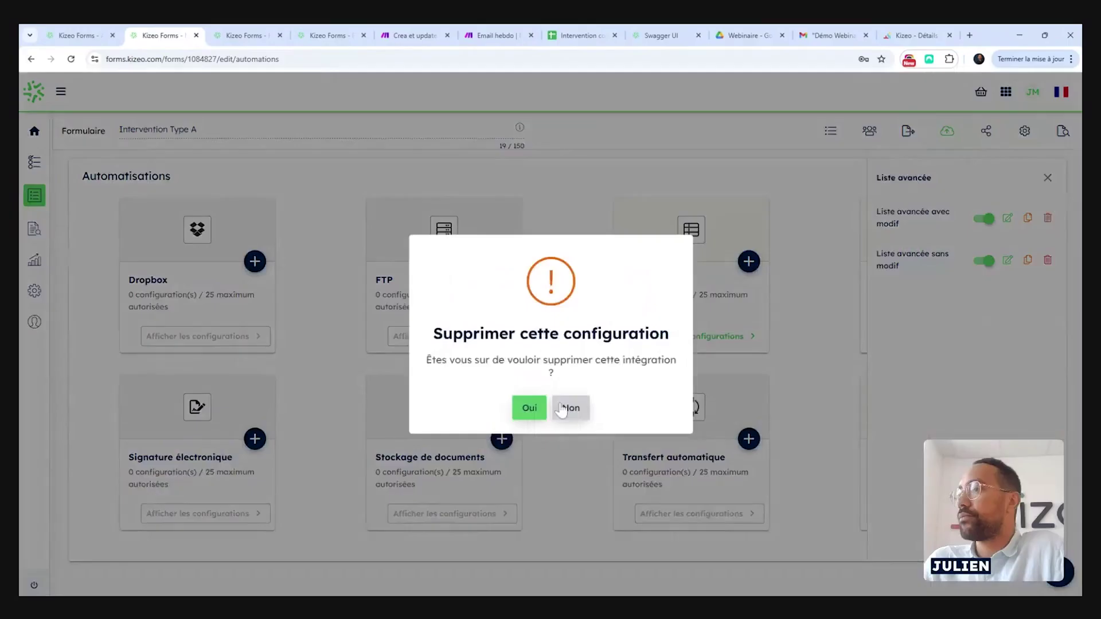
left_click(562, 409)
left_click(1047, 220)
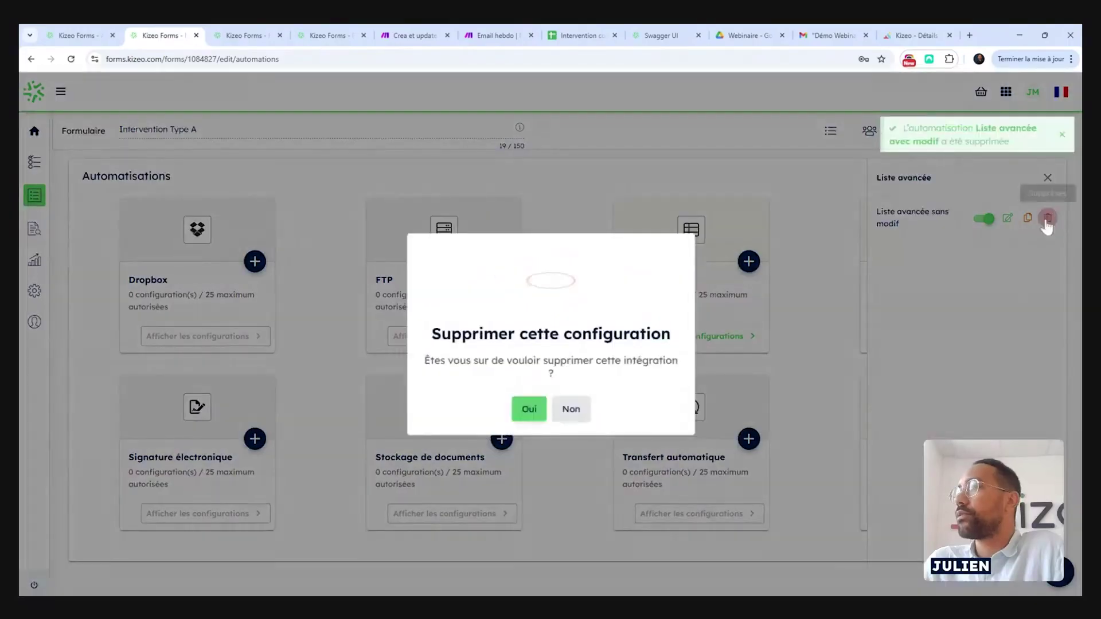
left_click(528, 408)
- Start a new Liste avancée automation and select Liste Avancée as the list to update
left_click(748, 261)
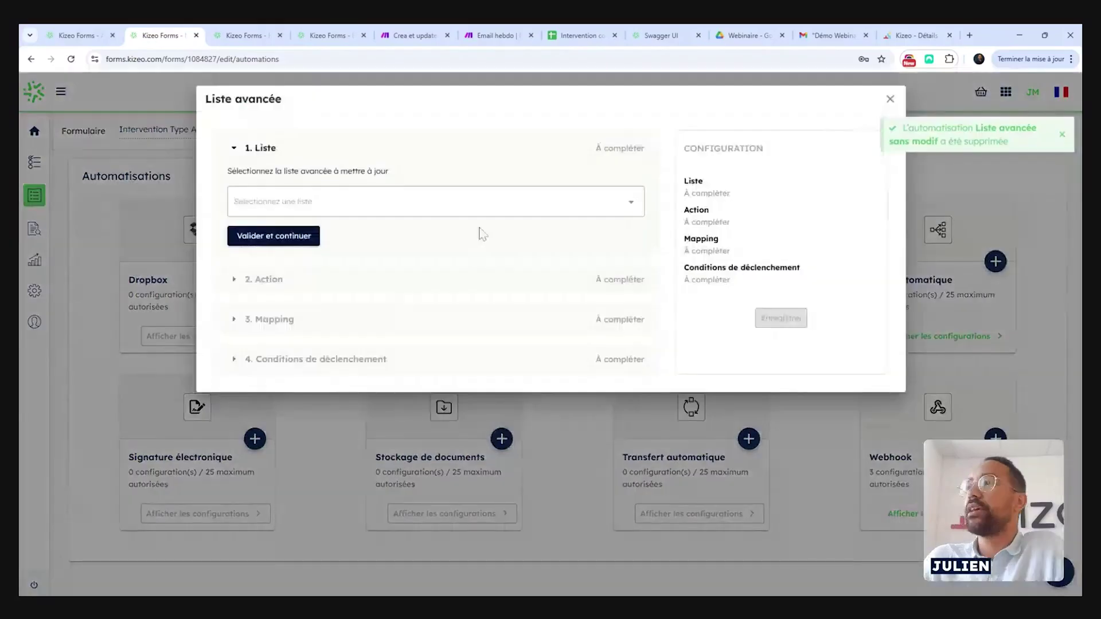
left_click(402, 202)
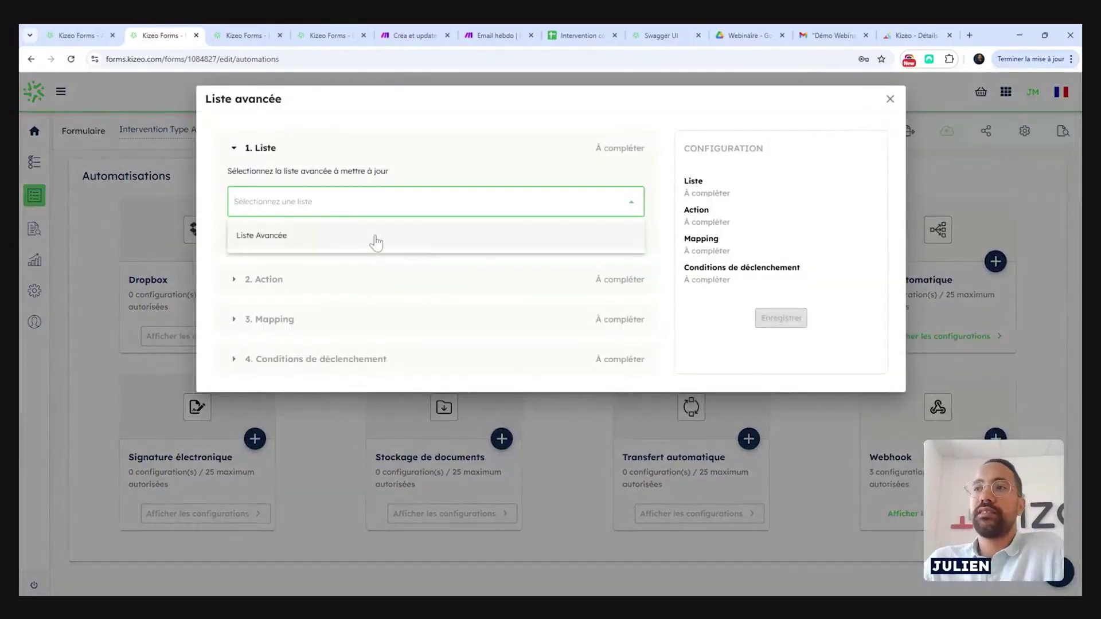
left_click(377, 237)
- Check the rows of Liste Avancée in the list editor and return to the automation being configured
left_click(309, 39)
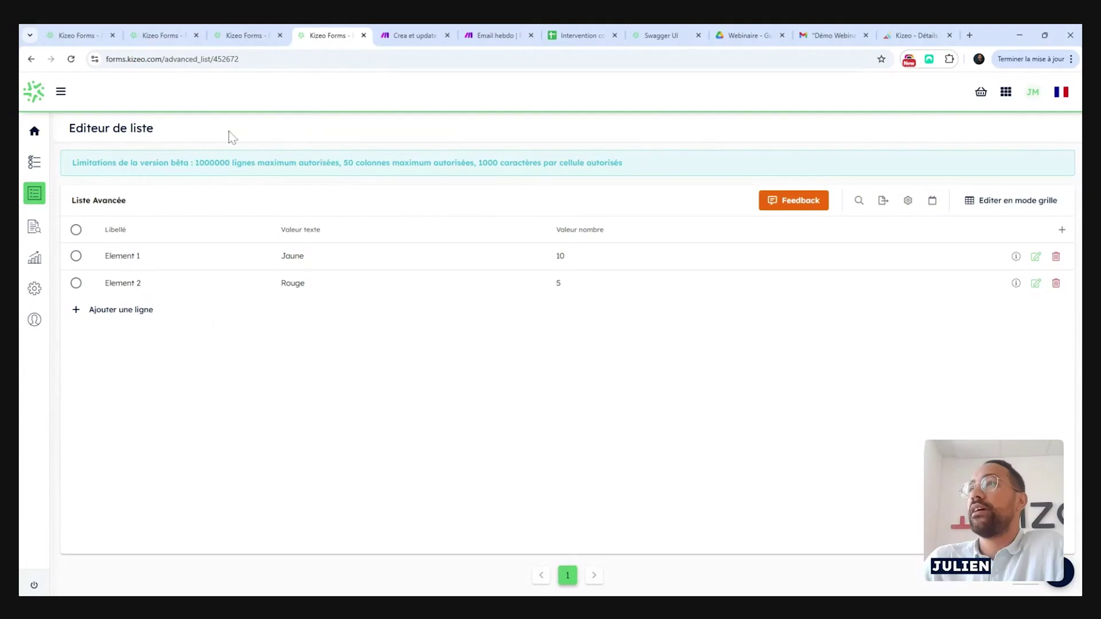
left_click(245, 36)
left_click(184, 36)
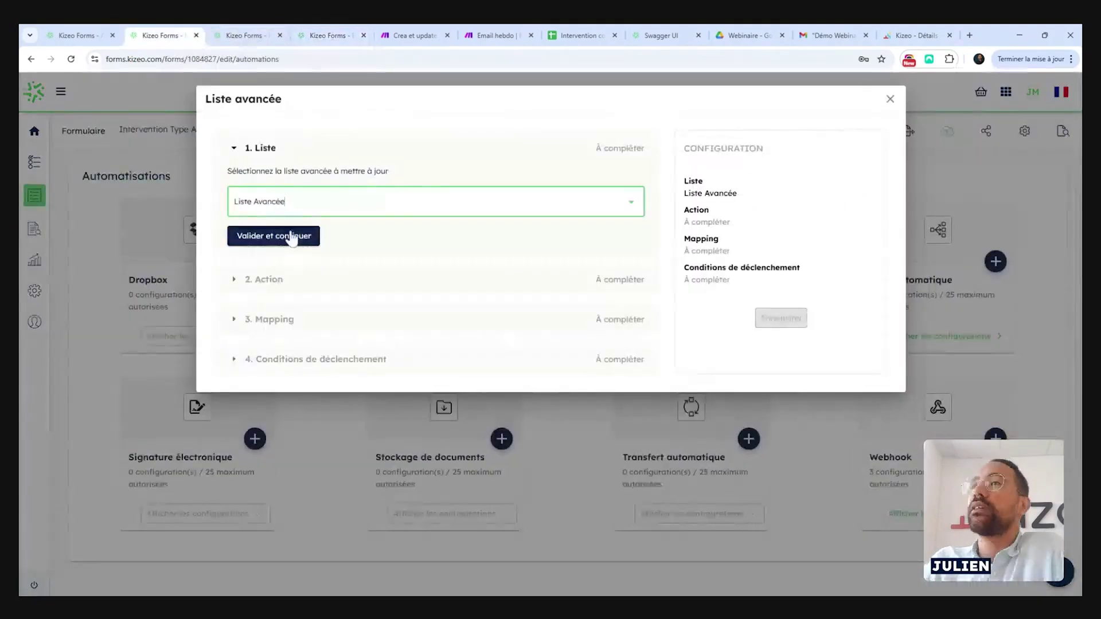
left_click(329, 35)
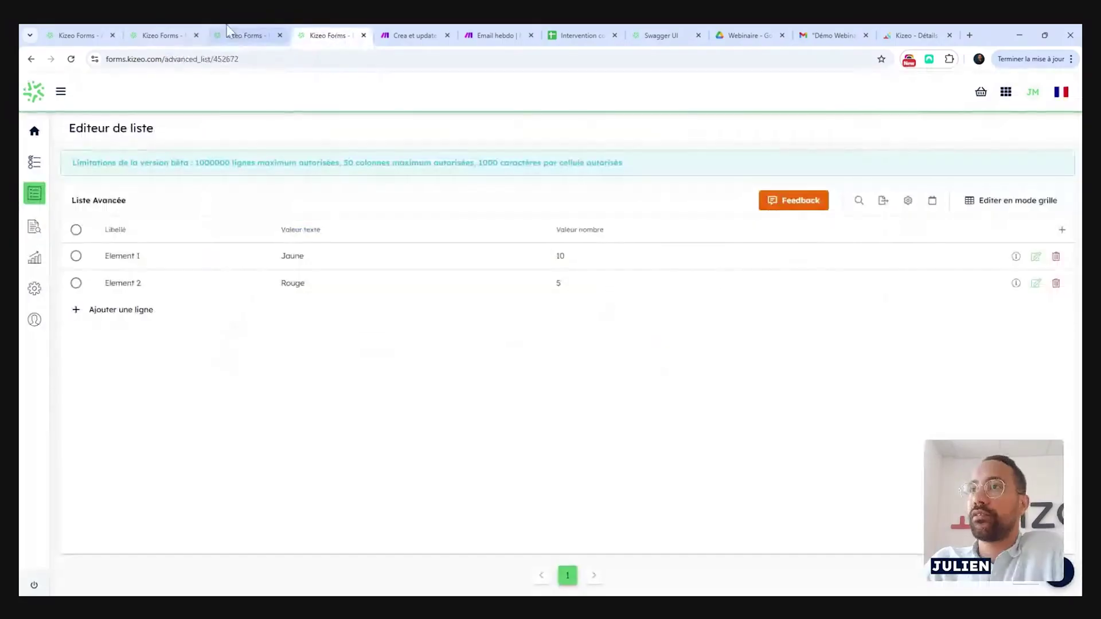
left_click(240, 35)
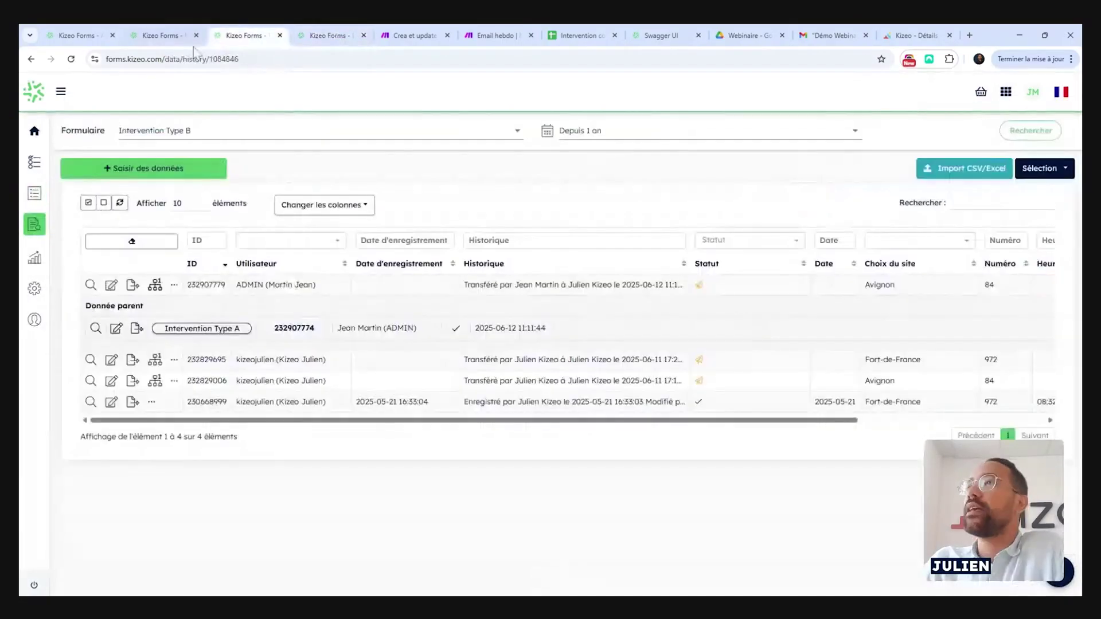
left_click(167, 36)
- Set the automation's action to Modifier une ligne with Liste as the field using the list, and validate it
left_click(315, 251)
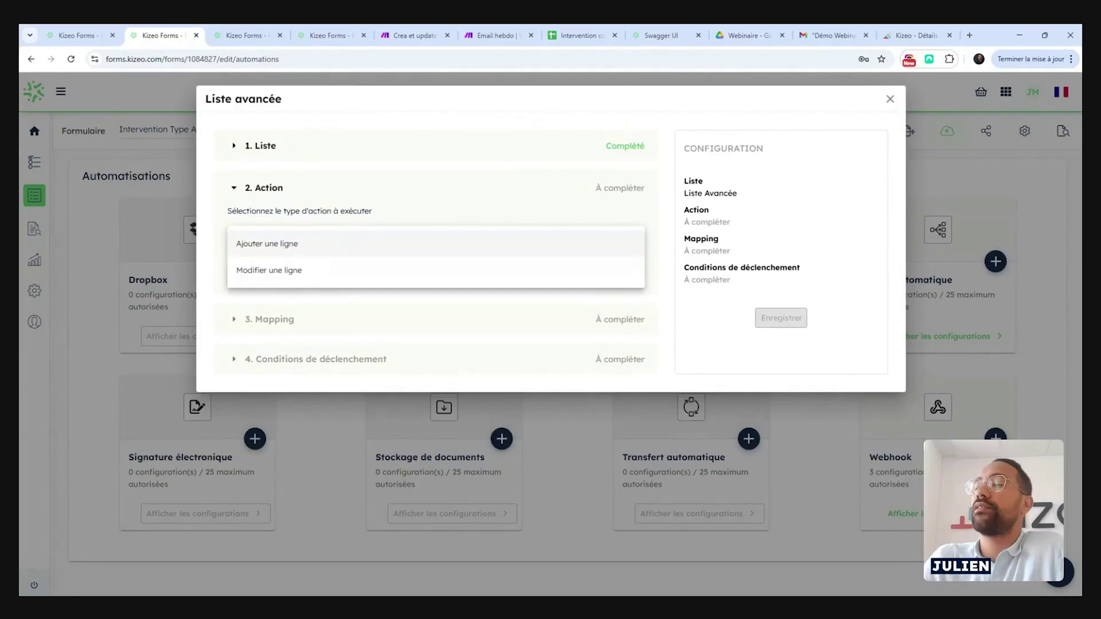
left_click(300, 272)
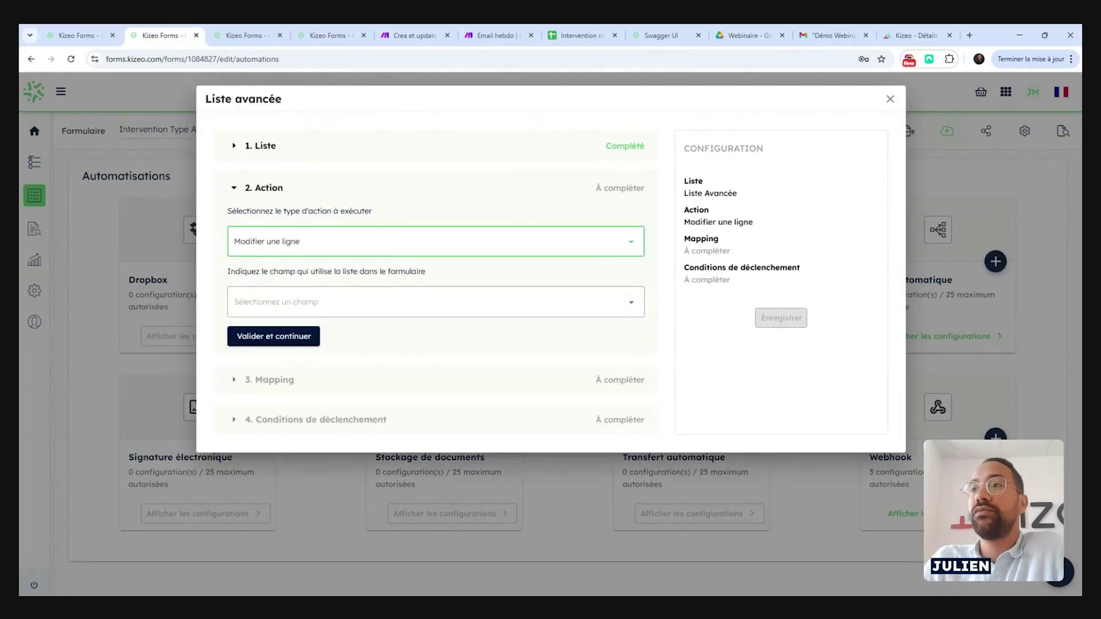
left_click(301, 299)
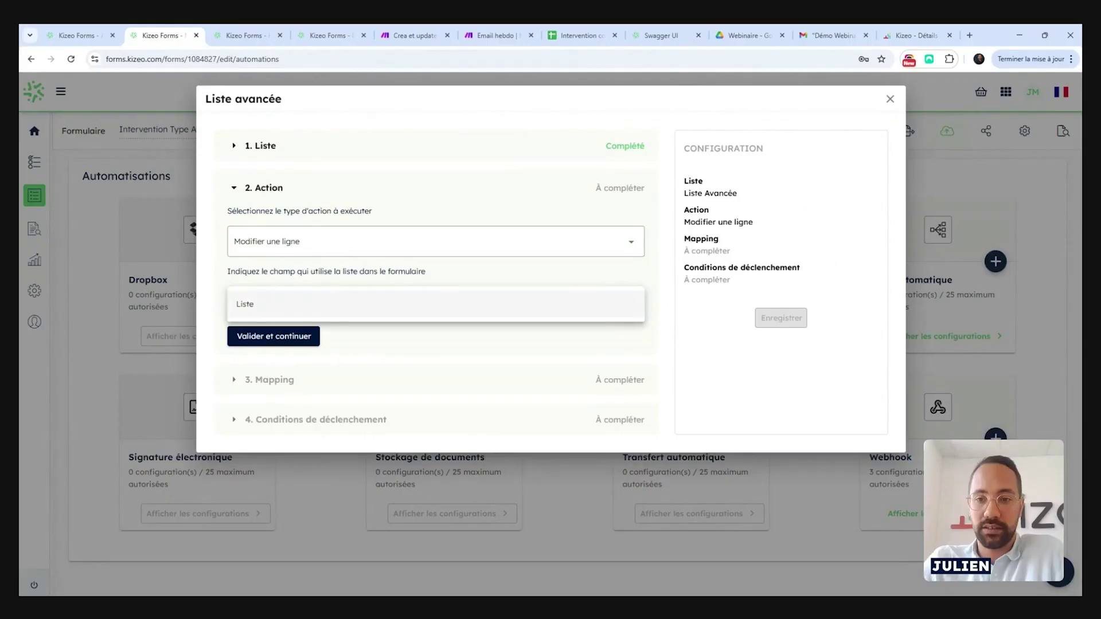
left_click(314, 305)
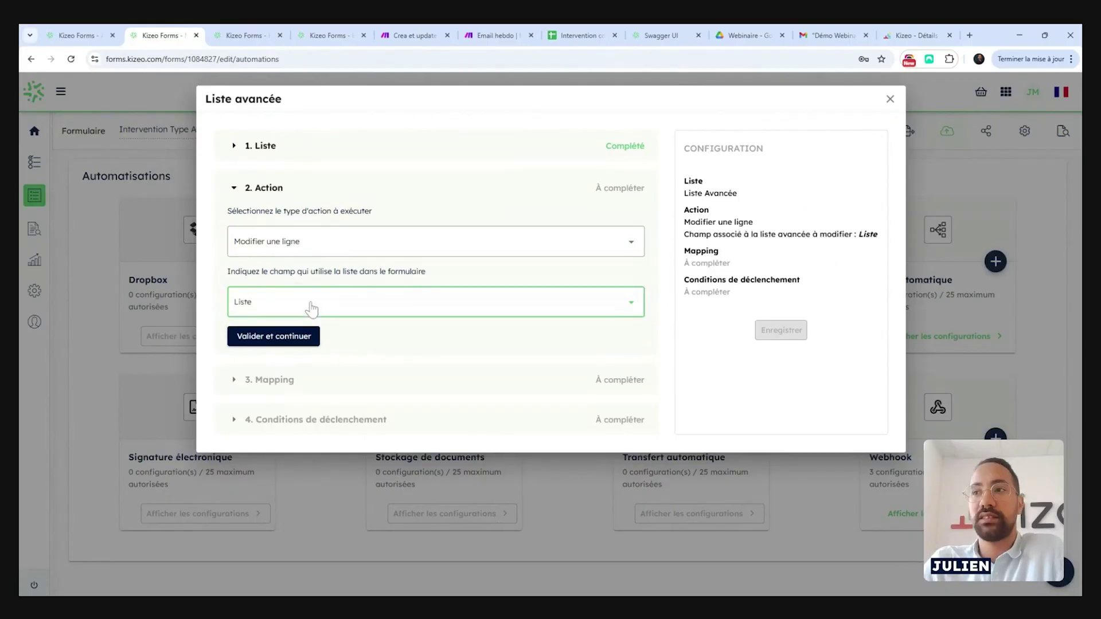
left_click(265, 343)
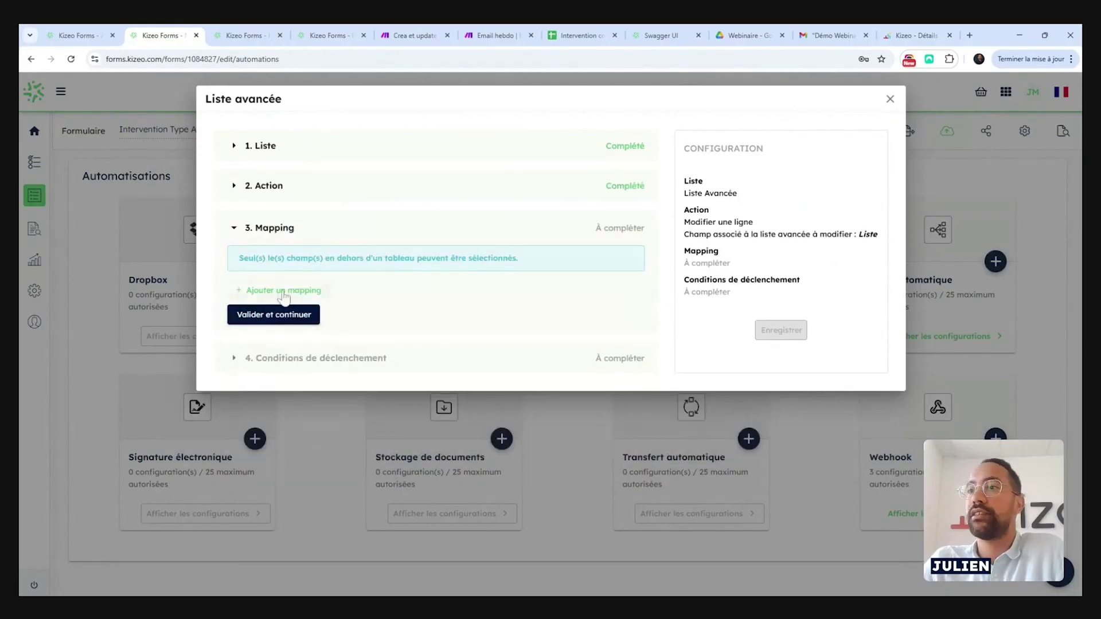
- Add a mapping that replaces the list column Valeur texte with the form field Couleur, checking Liste Avancée's rows along the way
left_click(280, 291)
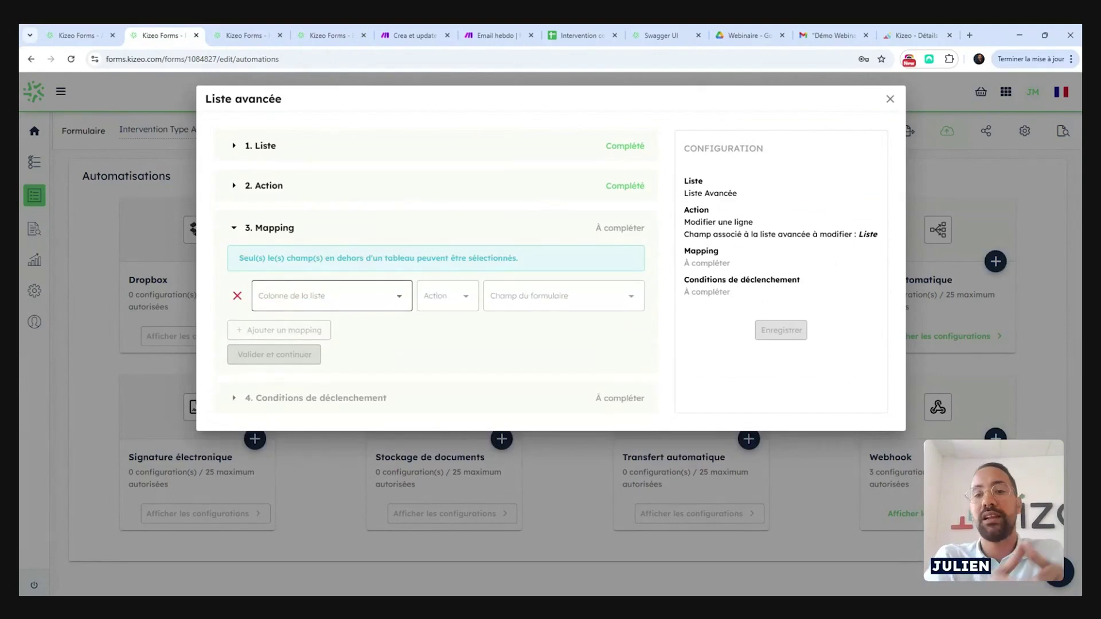
left_click(310, 297)
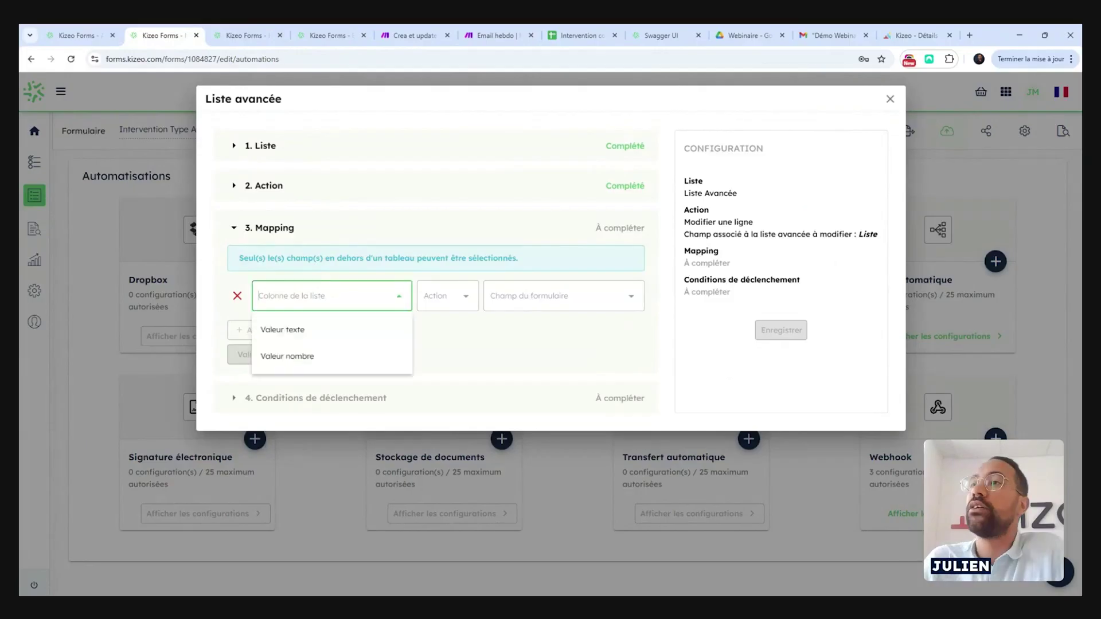
left_click(303, 335)
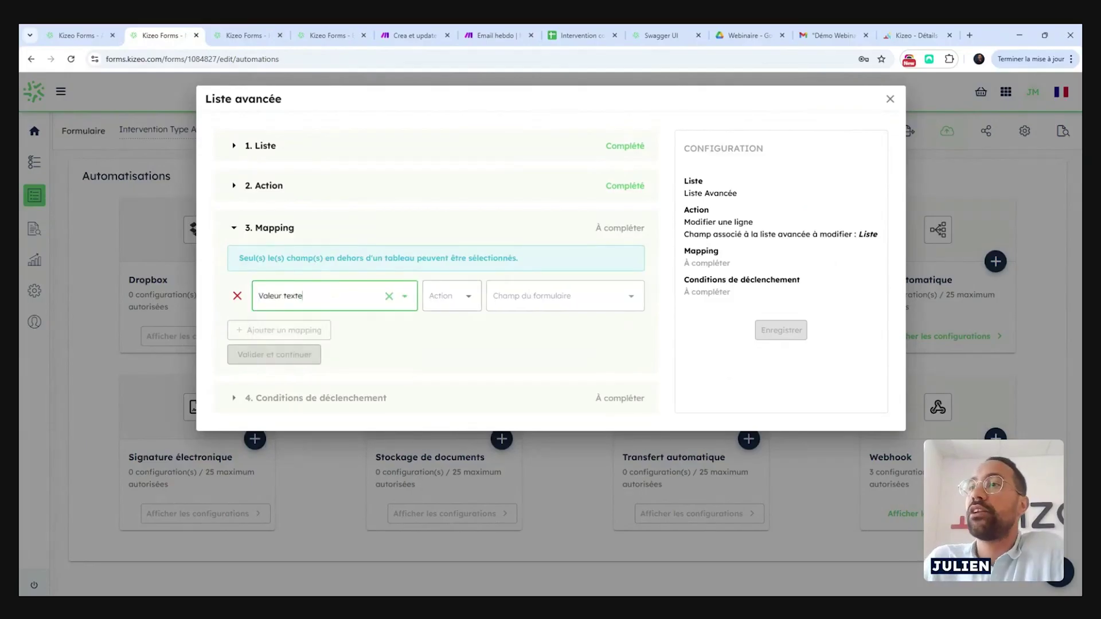
left_click(320, 28)
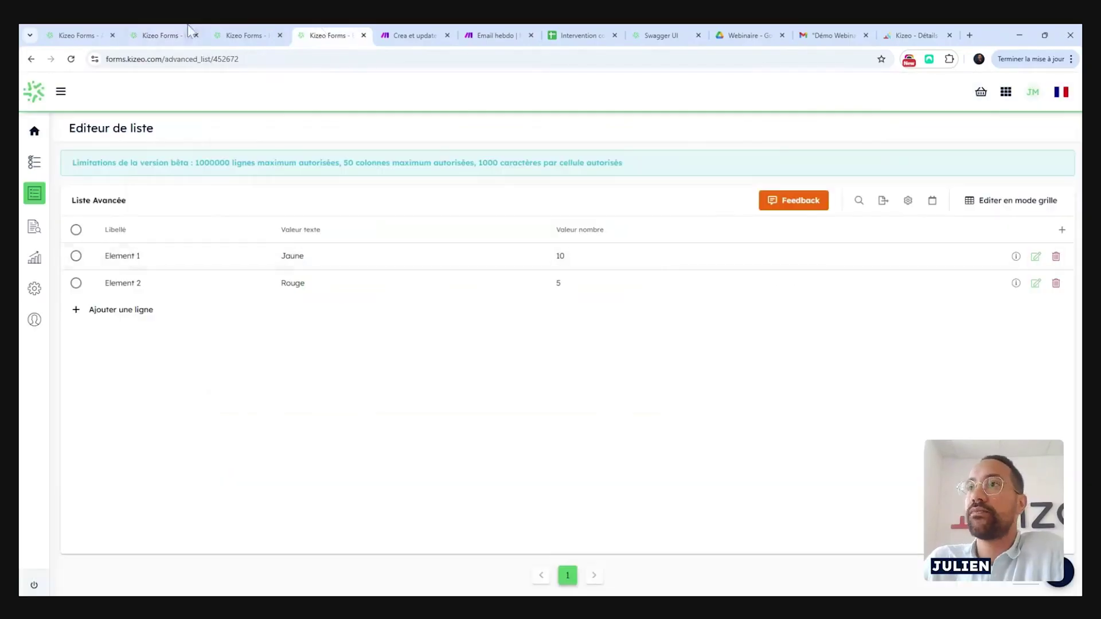
left_click(166, 35)
left_click(452, 296)
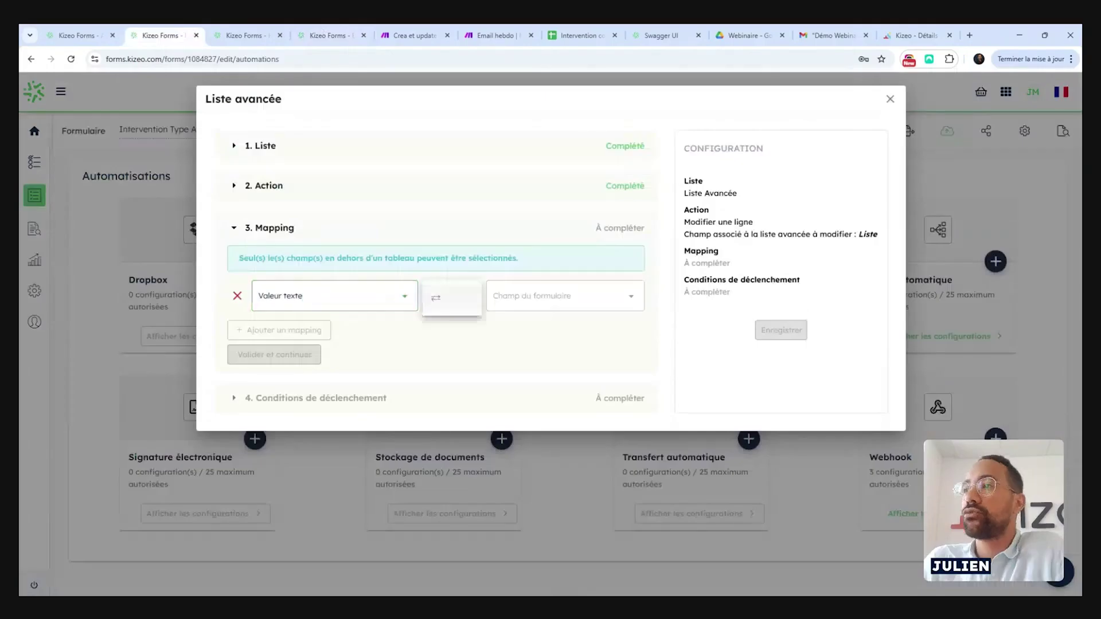
left_click(438, 302)
left_click(539, 296)
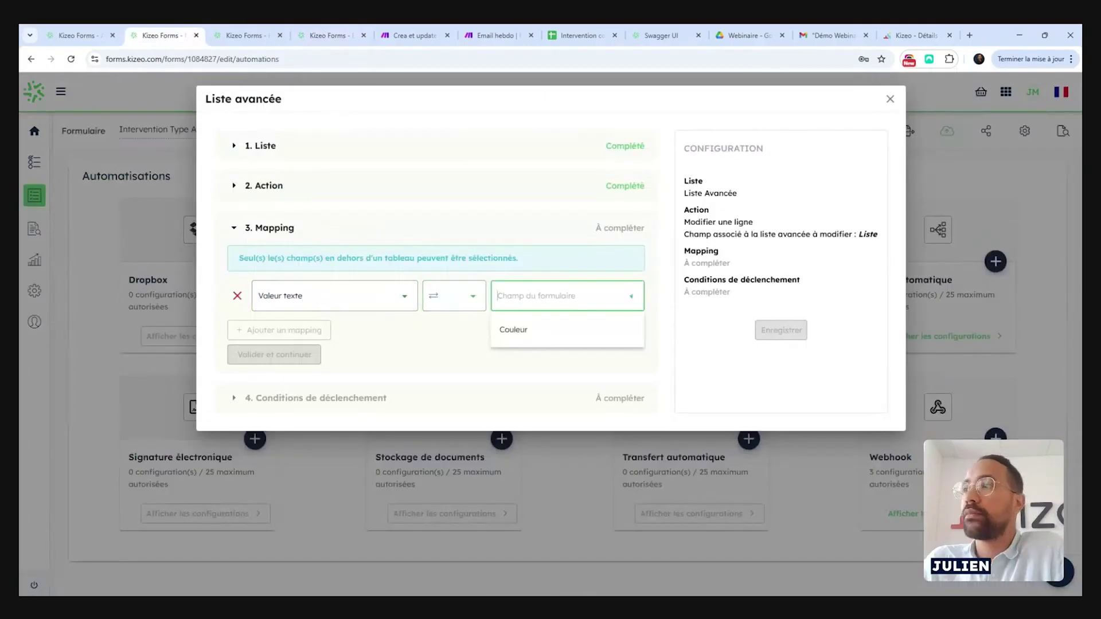
left_click(526, 339)
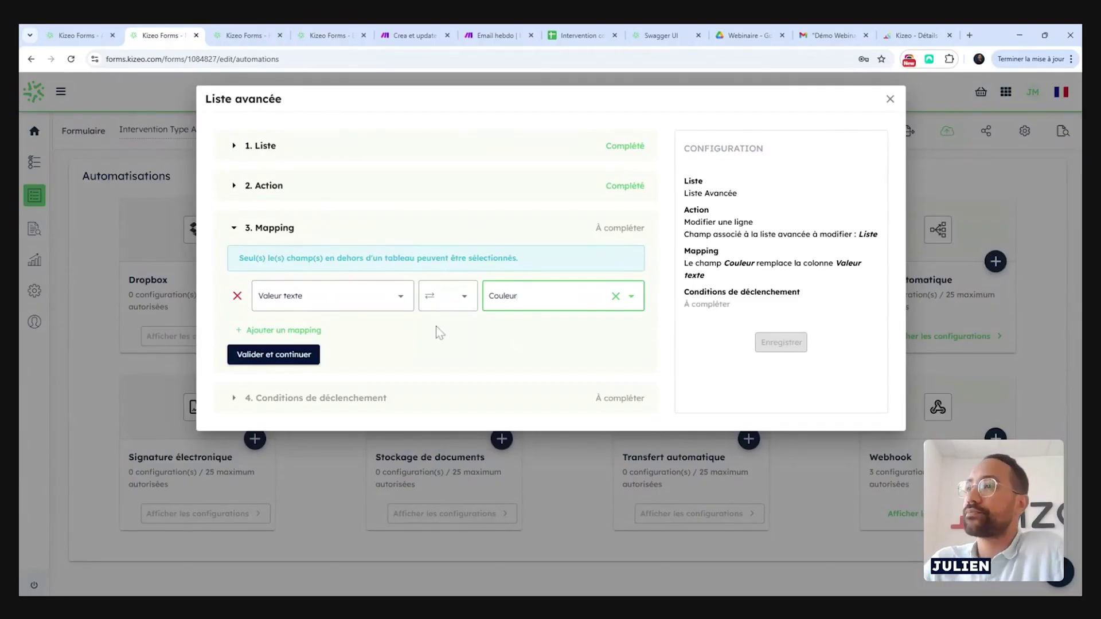
- Add a second mapping that increments the column Valeur nombre with Champ de saisie, and validate the mapping section
left_click(283, 331)
left_click(283, 337)
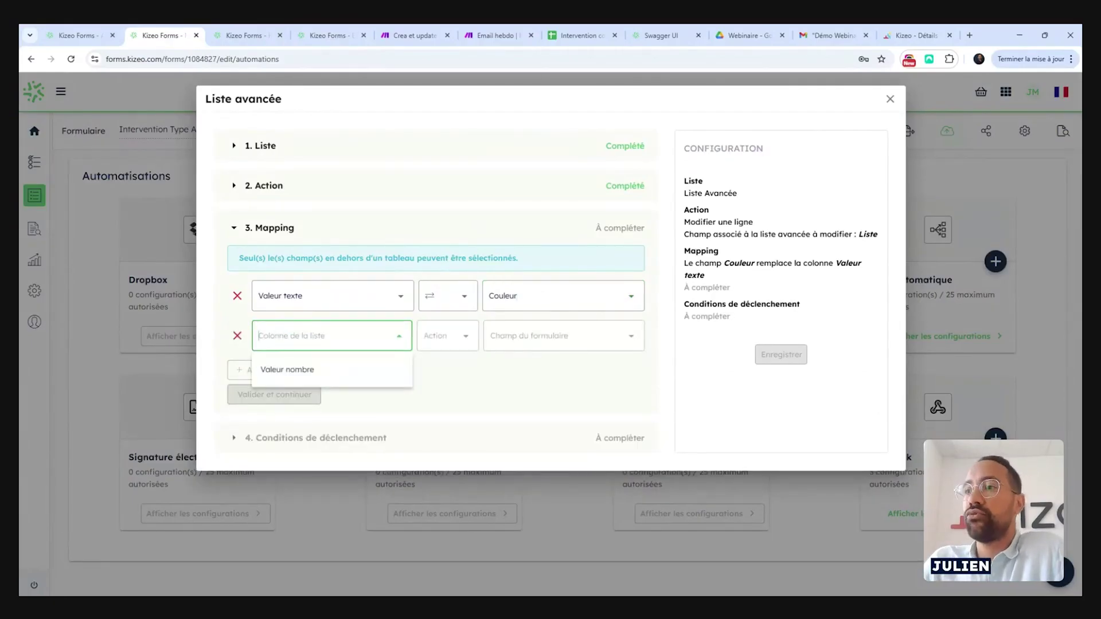
left_click(303, 371)
left_click(456, 343)
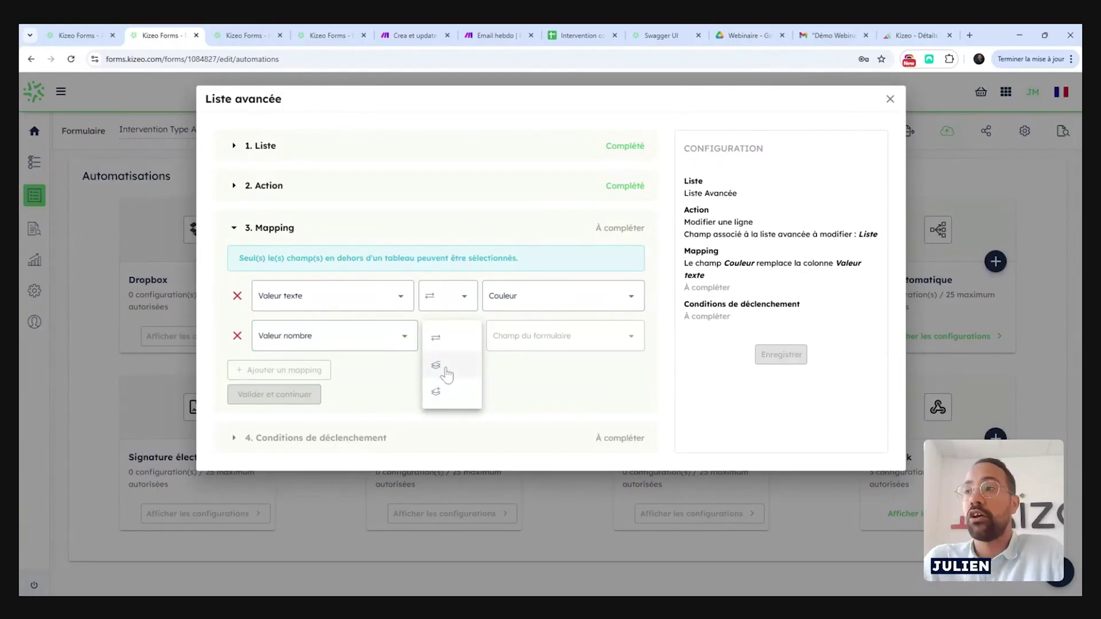
left_click(314, 29)
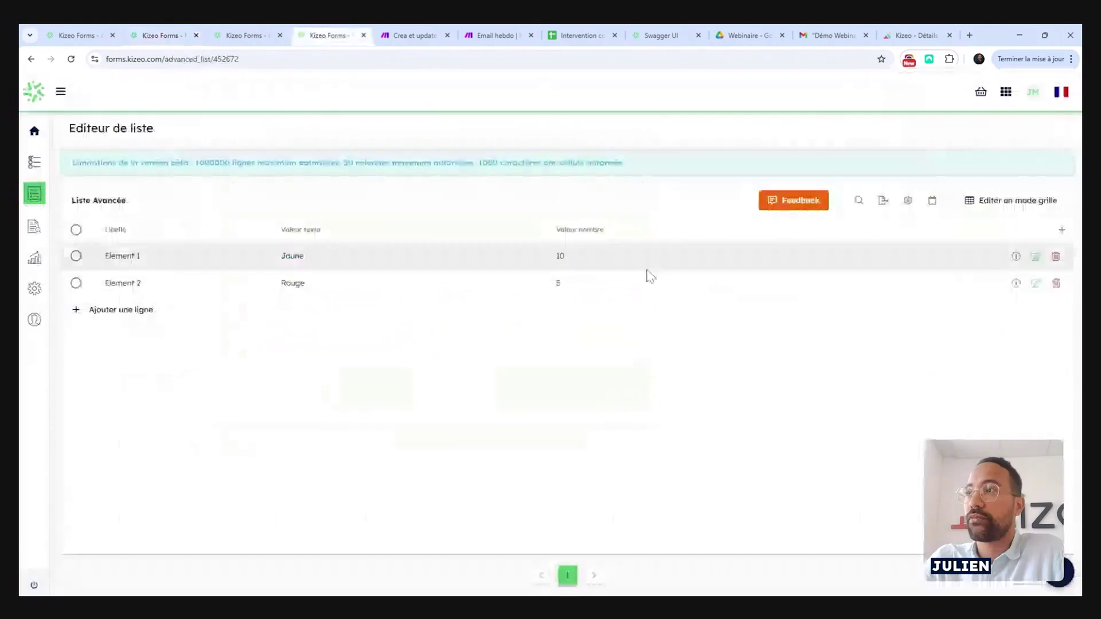
left_click(247, 24)
left_click(161, 35)
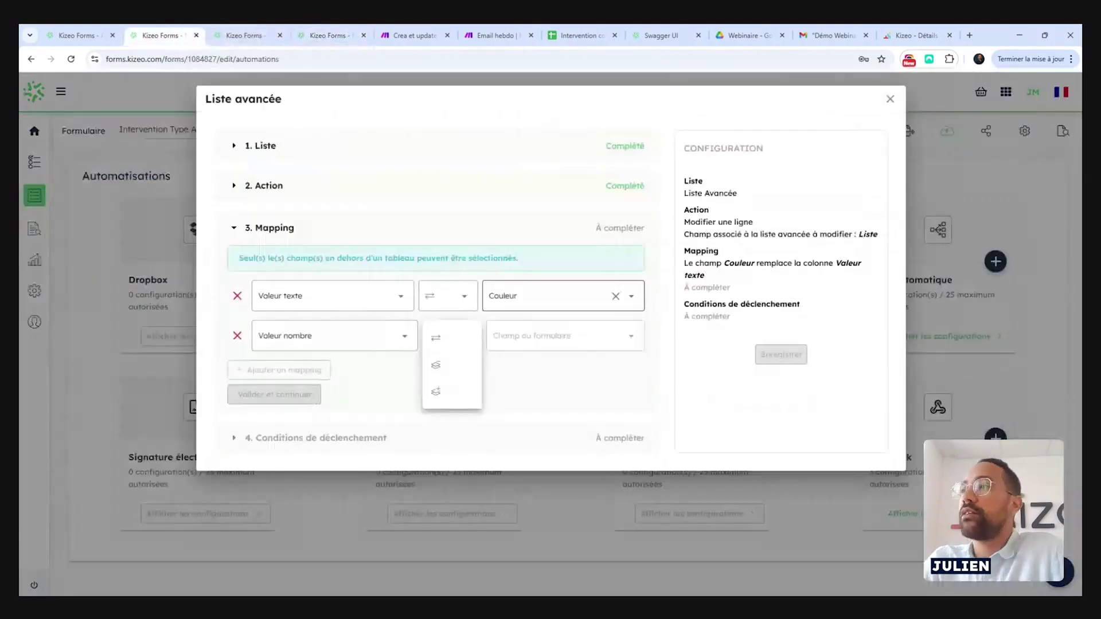
left_click(449, 374)
left_click(542, 337)
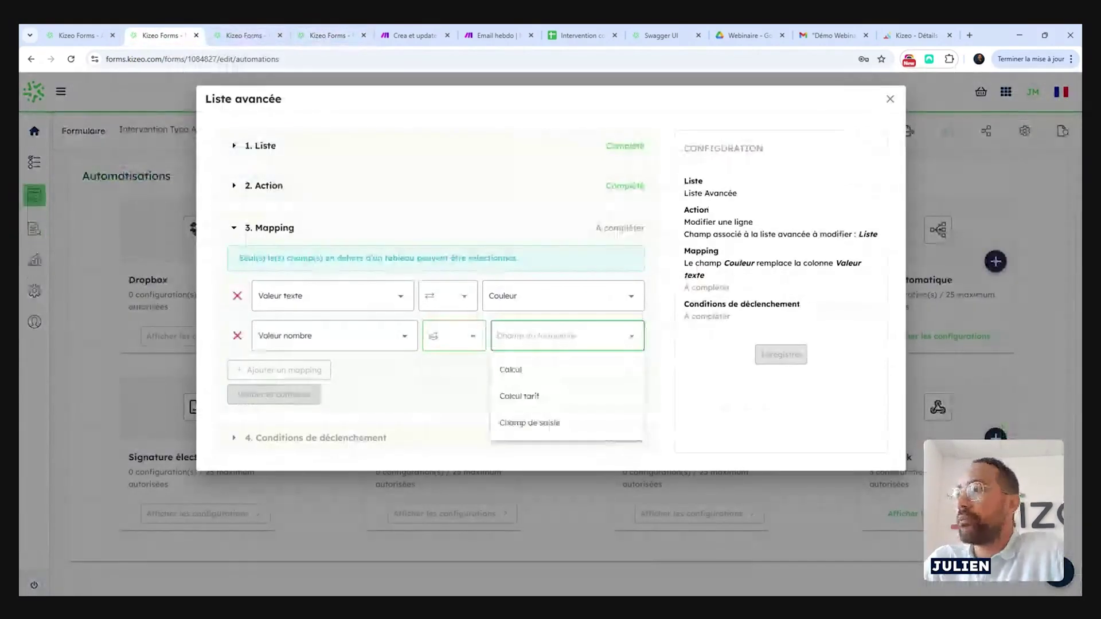
left_click(536, 423)
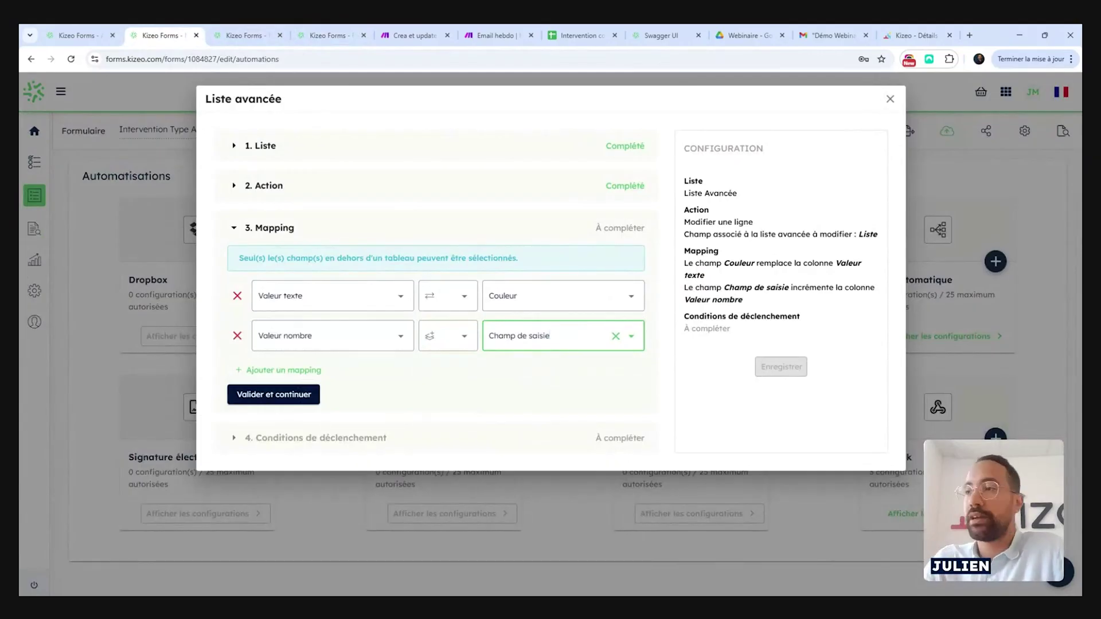
left_click(281, 395)
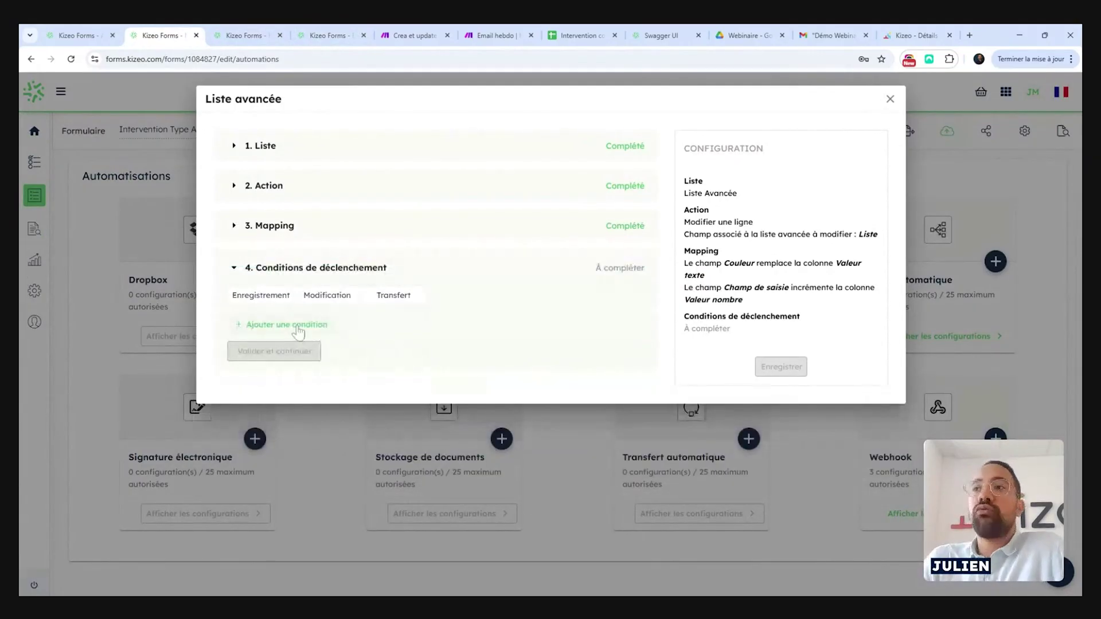
- Set Enregistrement as the trigger and save the Liste avancée automation
left_click(298, 327)
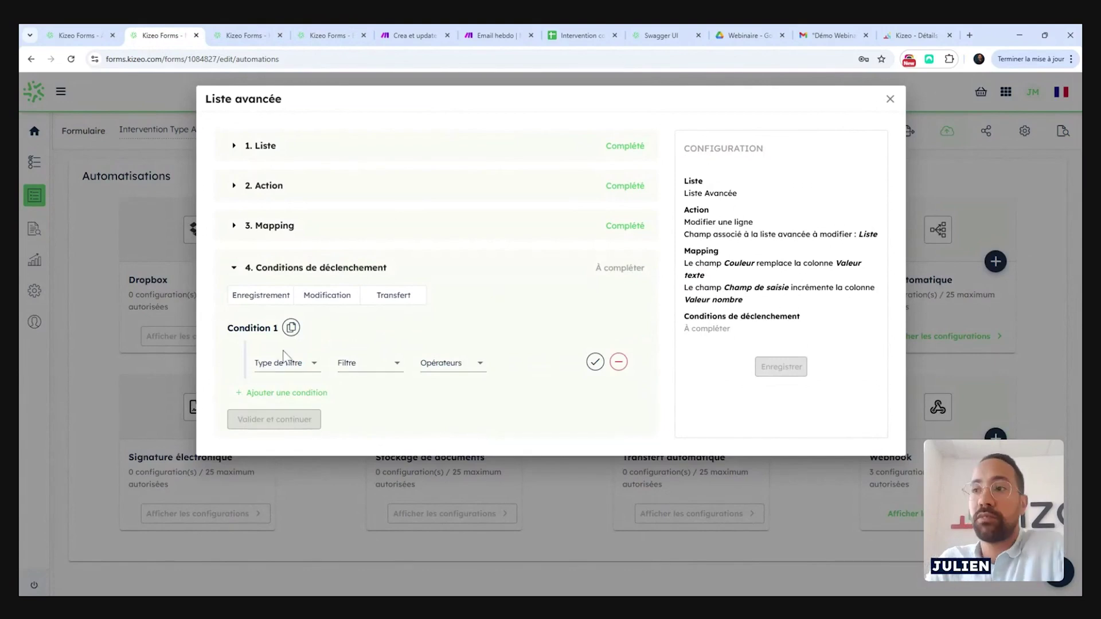
left_click(261, 295)
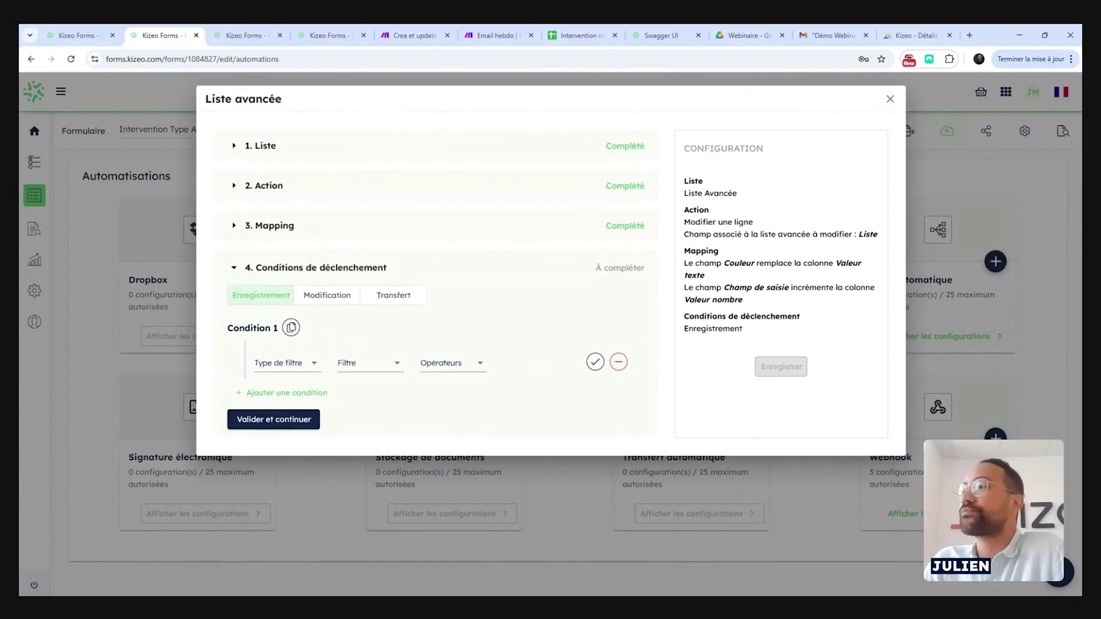
left_click(276, 420)
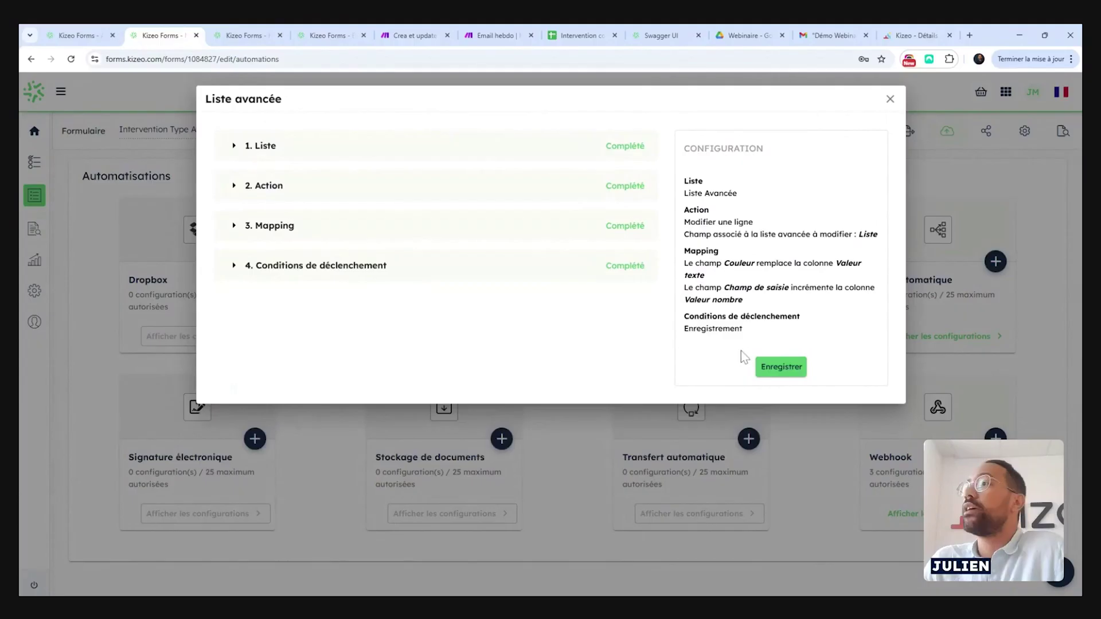
left_click(773, 373)
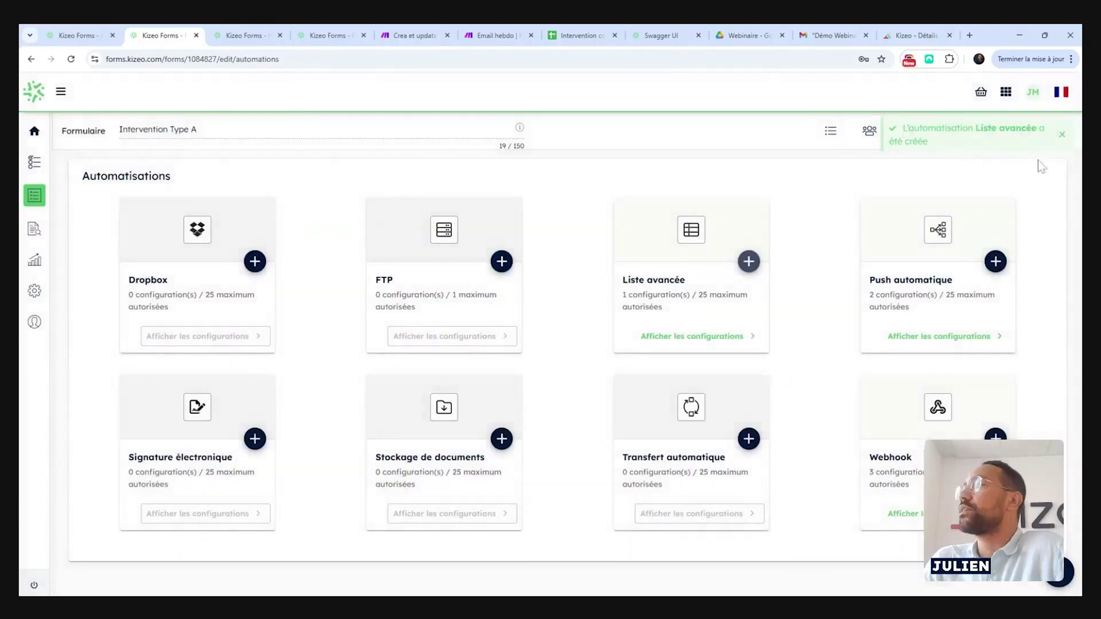
left_click(1063, 135)
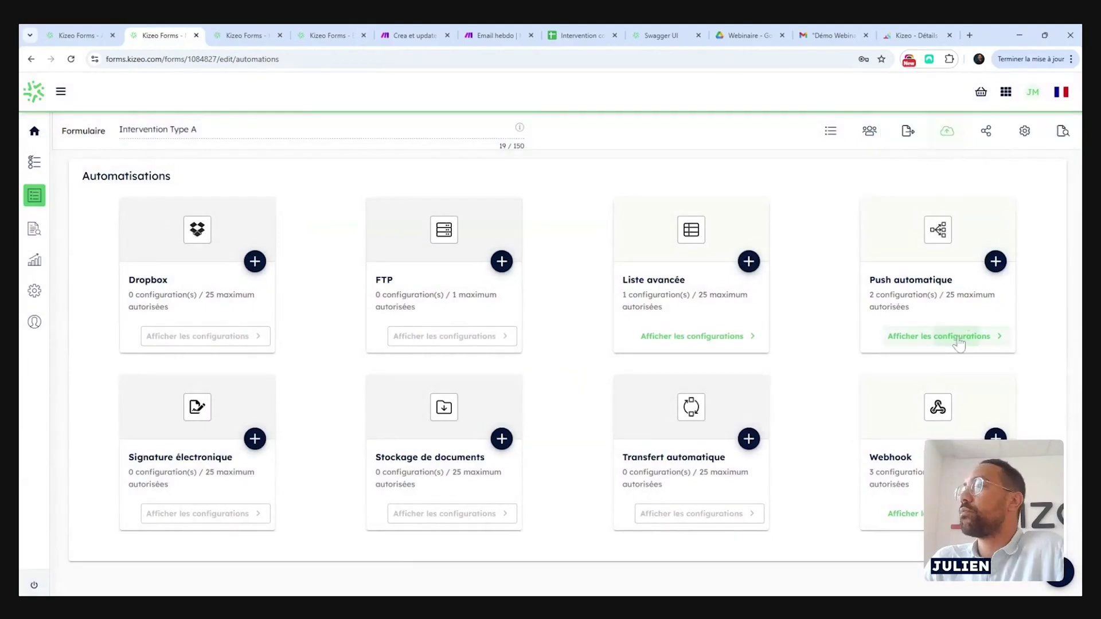
- Open Intervention Type A's data history and start a new web data entry
left_click(960, 344)
left_click(1049, 181)
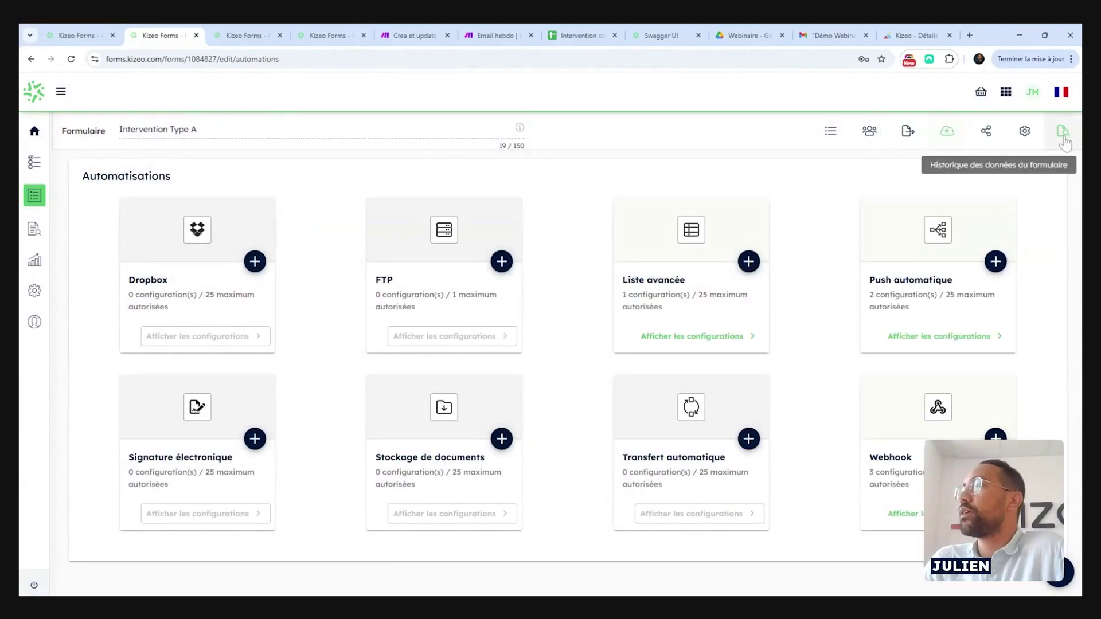
left_click(1061, 134)
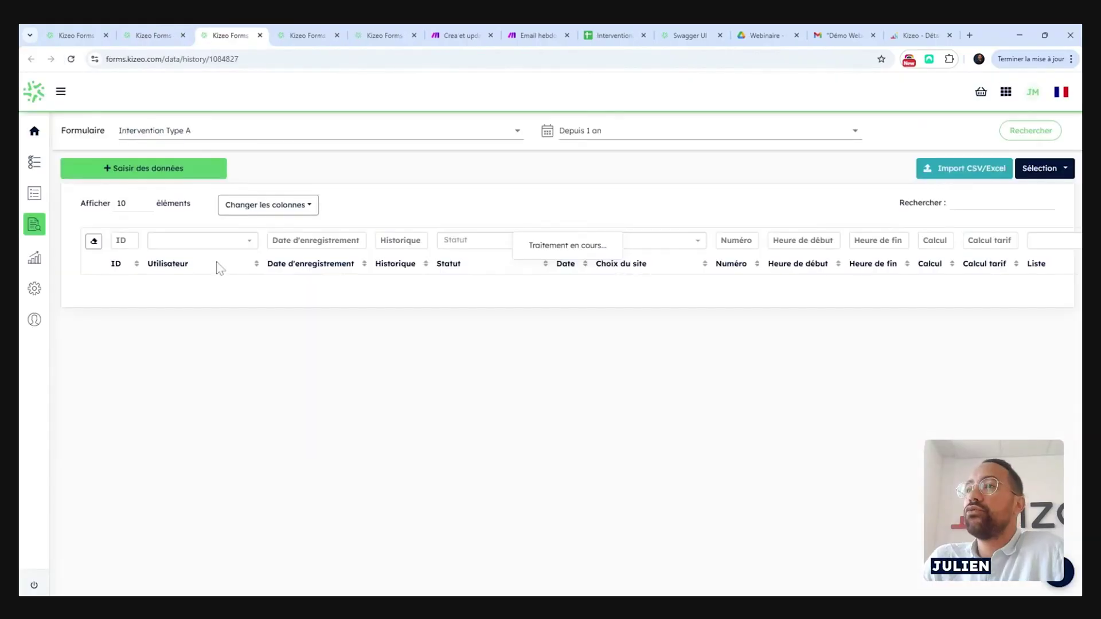
left_click(145, 170)
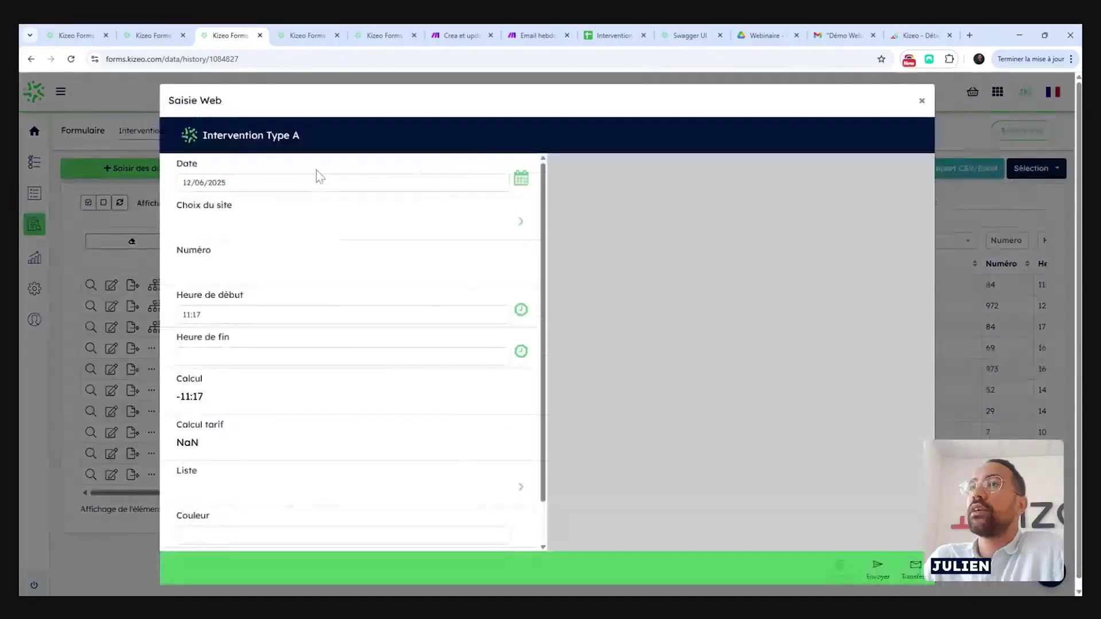
- Set Choix du site to Tours, under Centre-Val de Loire and Indre-et-Loire
left_click(401, 221)
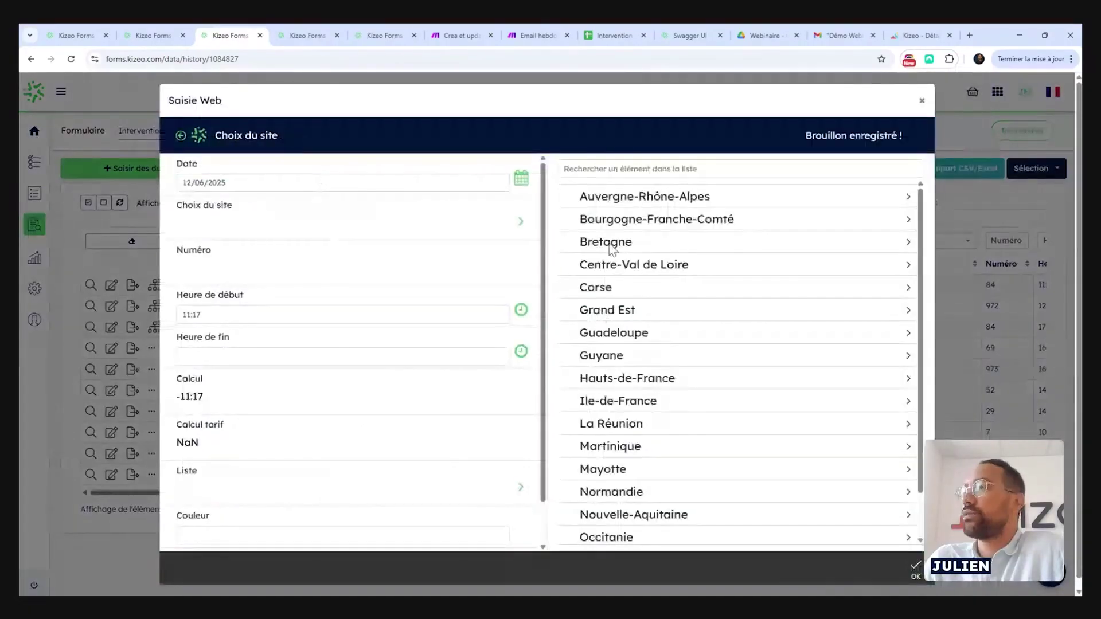
left_click(609, 264)
left_click(609, 264)
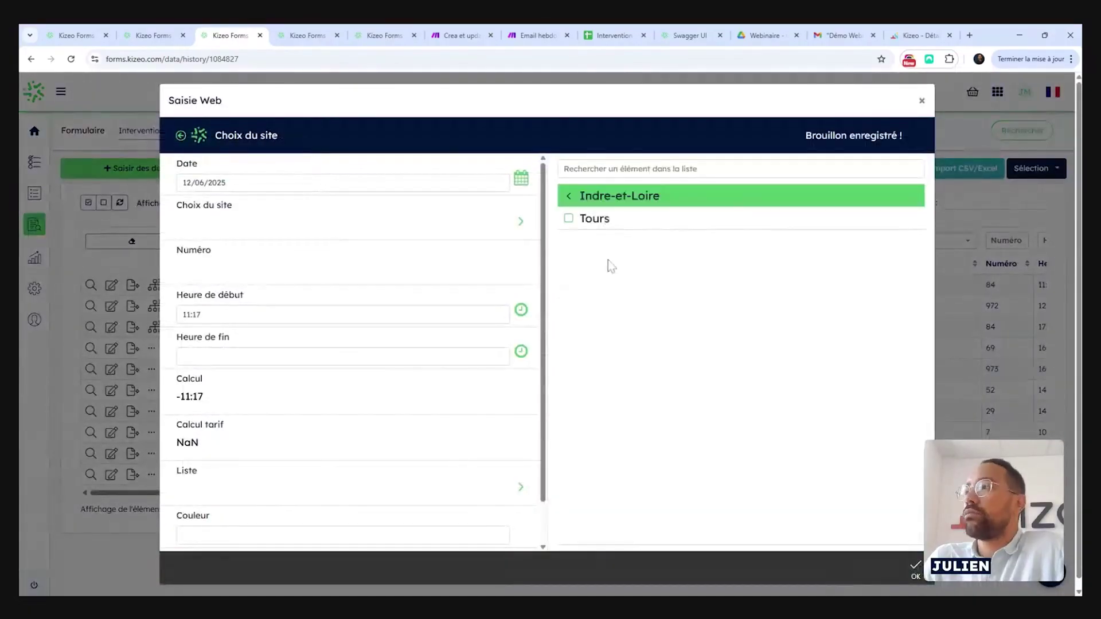
left_click(599, 220)
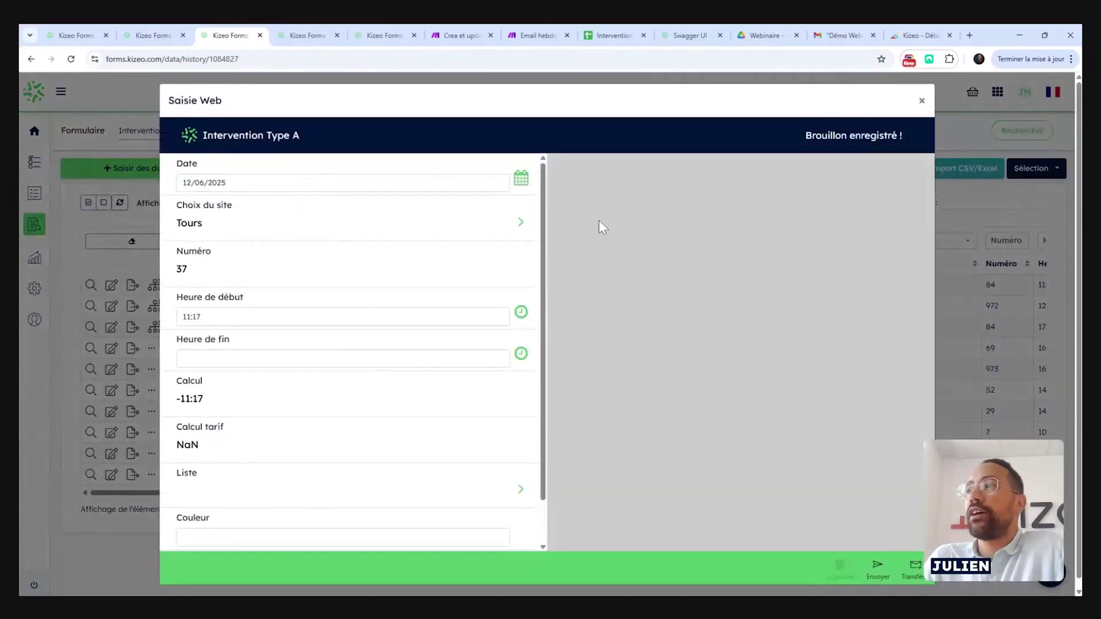
- Set the entry's Heure de fin to 17:17
left_click(287, 357)
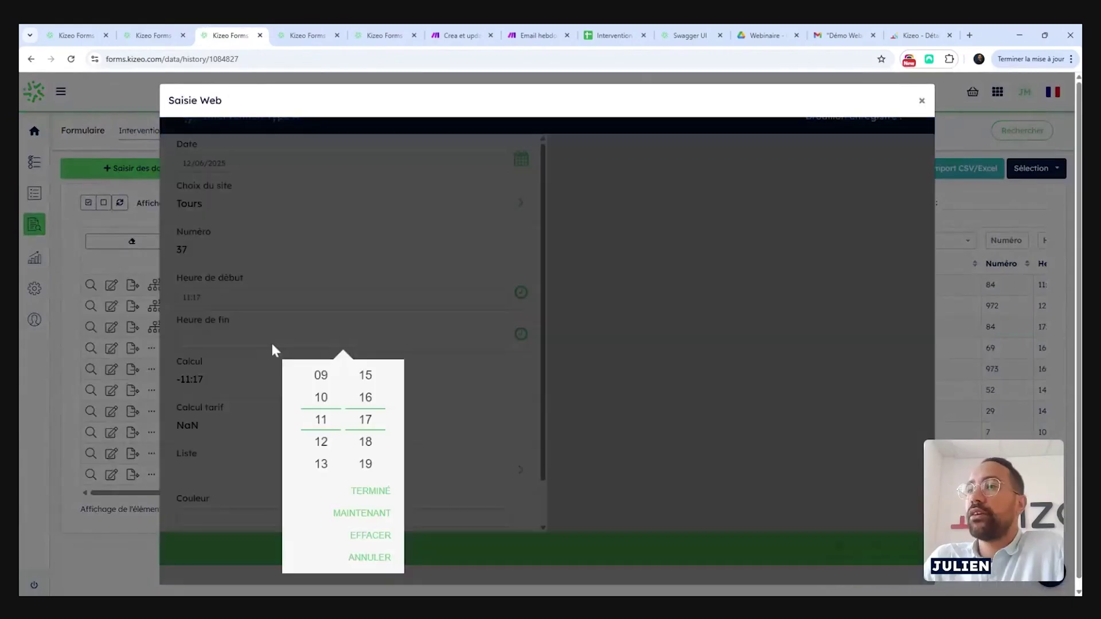
left_click(332, 464)
scroll(321, 470, "down", 4)
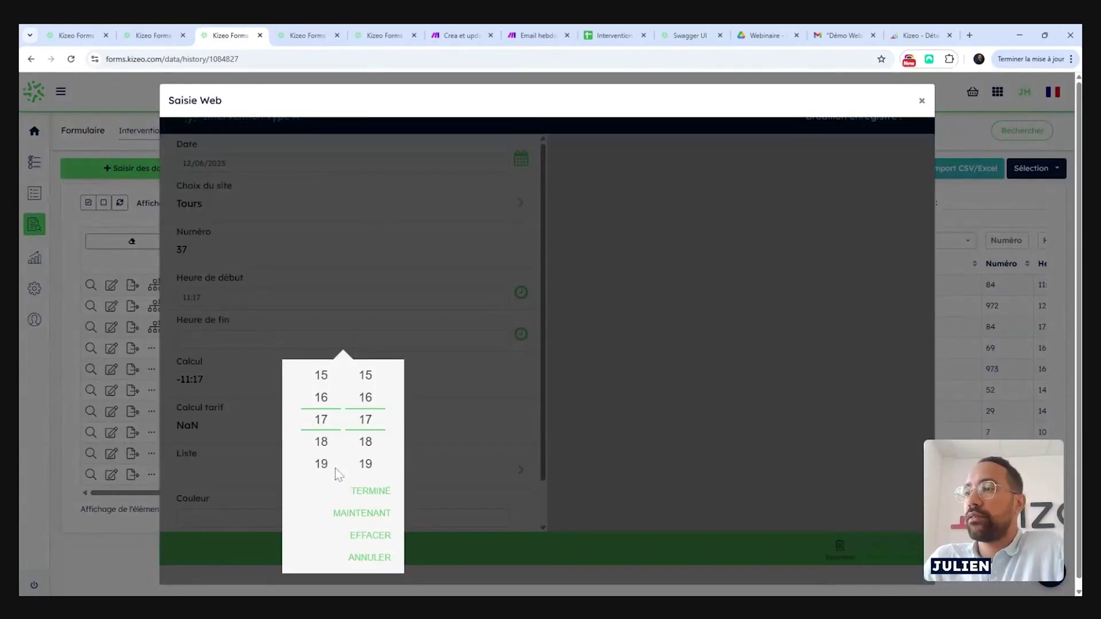
left_click(333, 480)
scroll(298, 461, "down", 1)
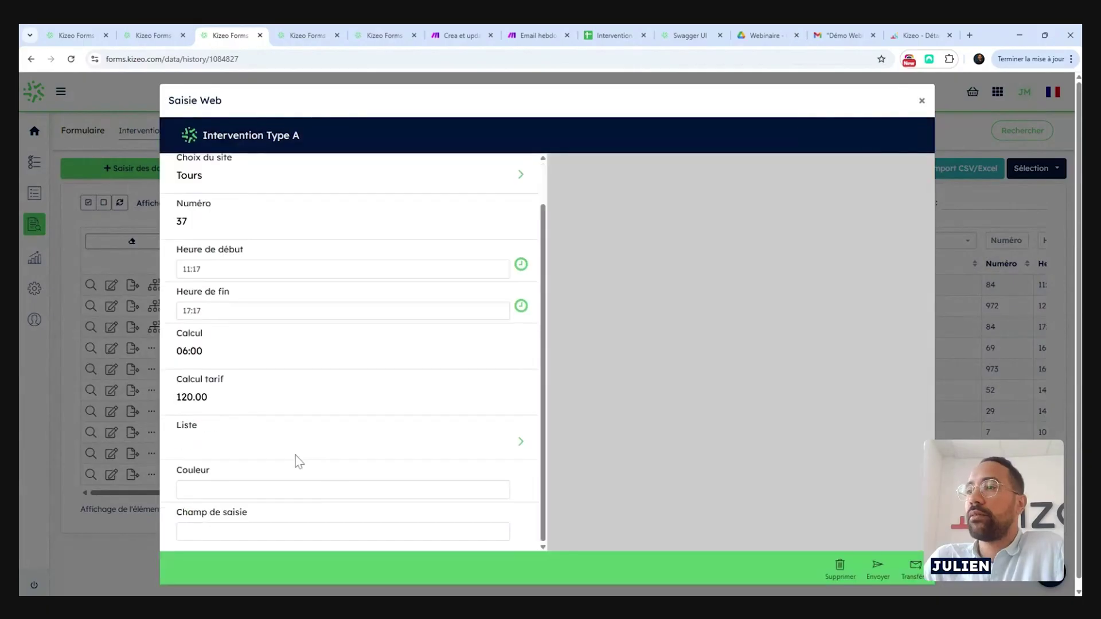
- Select Element 1 for the Liste field after checking the rows of Liste Avancée in the list editor
left_click(295, 455)
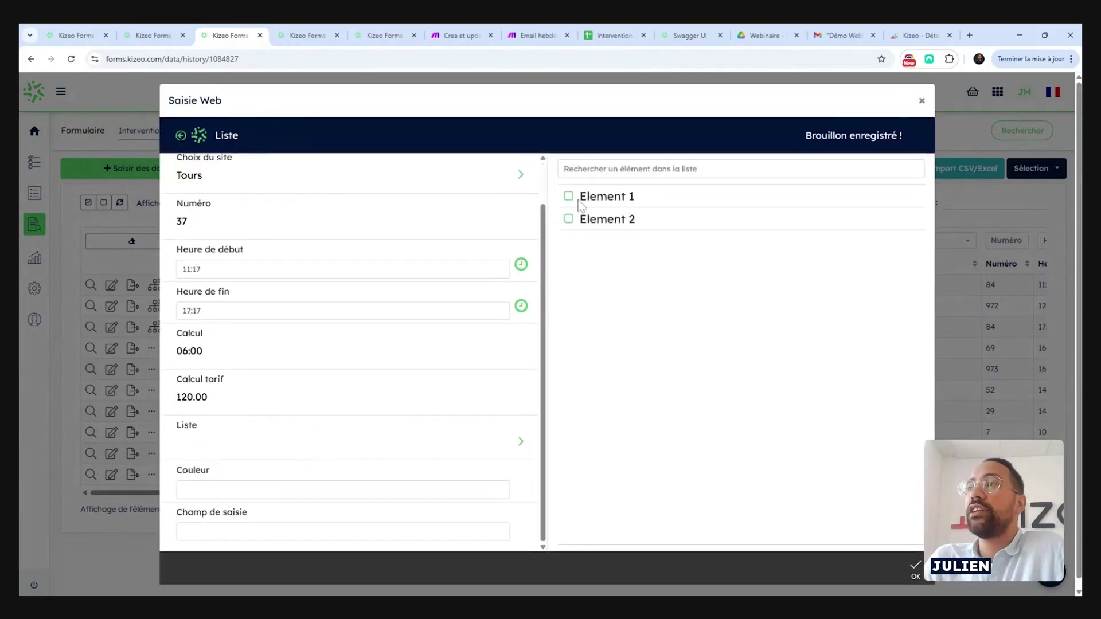
left_click(363, 39)
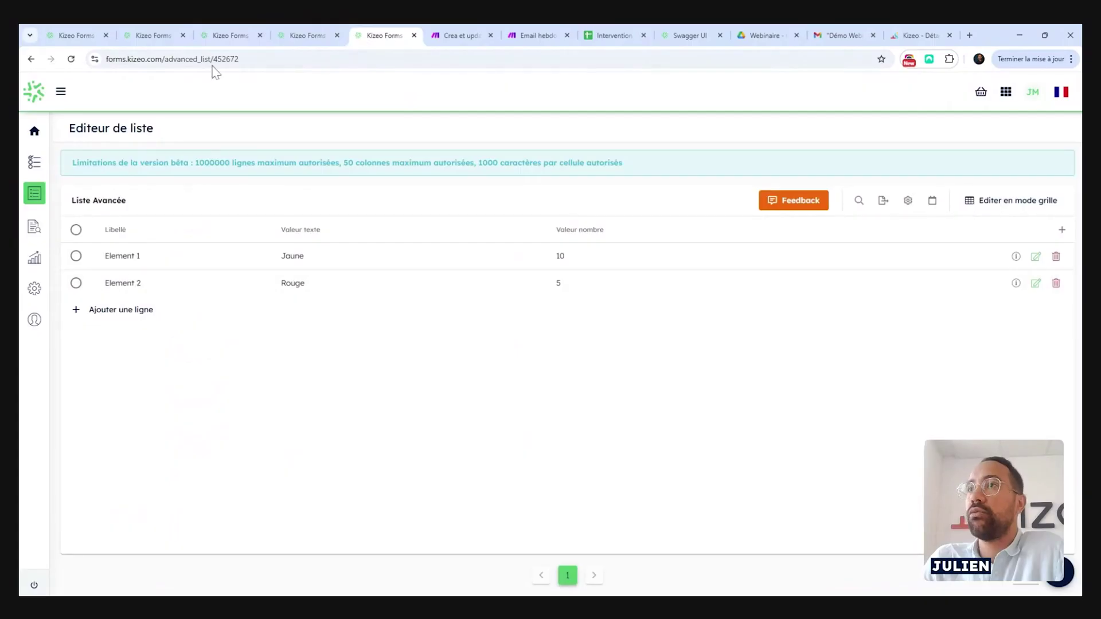
left_click(221, 37)
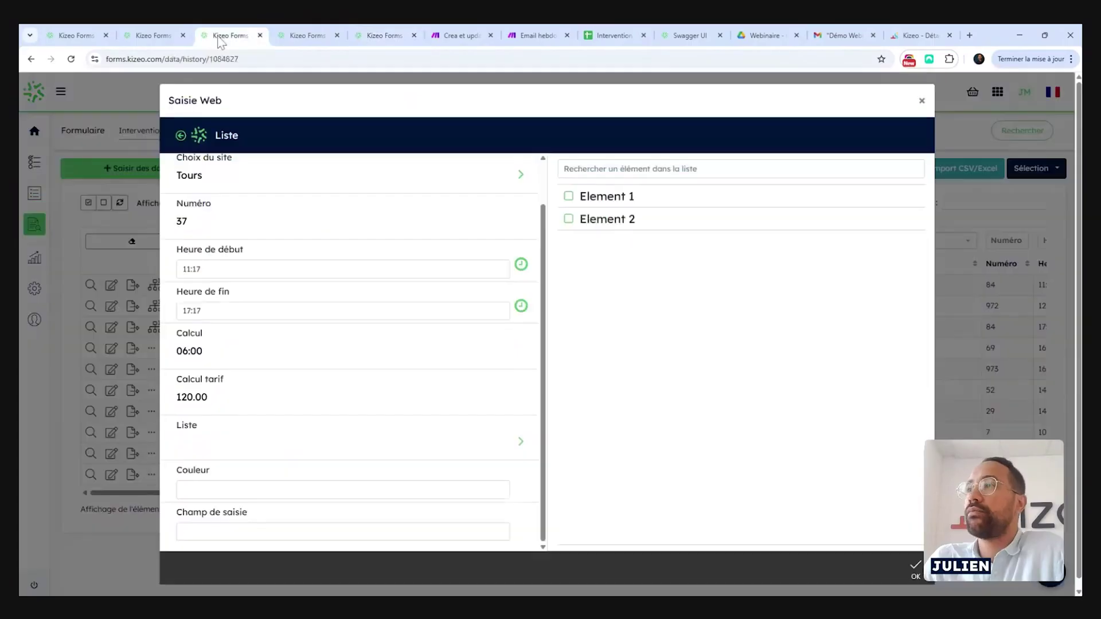
left_click(568, 196)
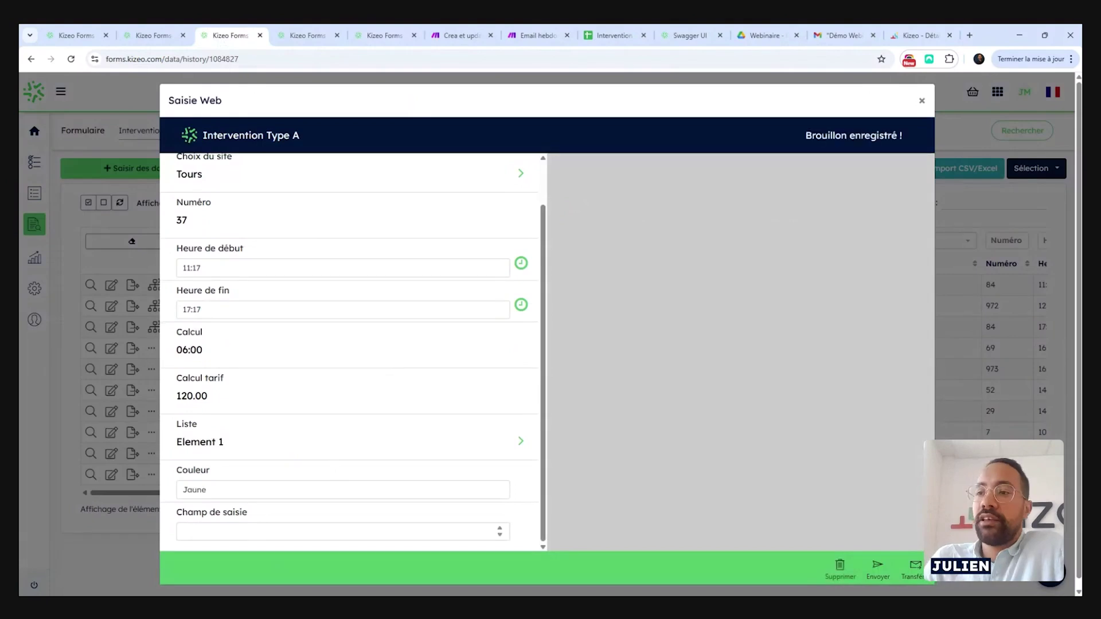
- Replace the Couleur value with Noir and go to the Champ de saisie field
left_click(206, 490)
key("BackSpace")
key("BackSpace")
key("BackSpace")
key("BackSpace")
key("BackSpace")
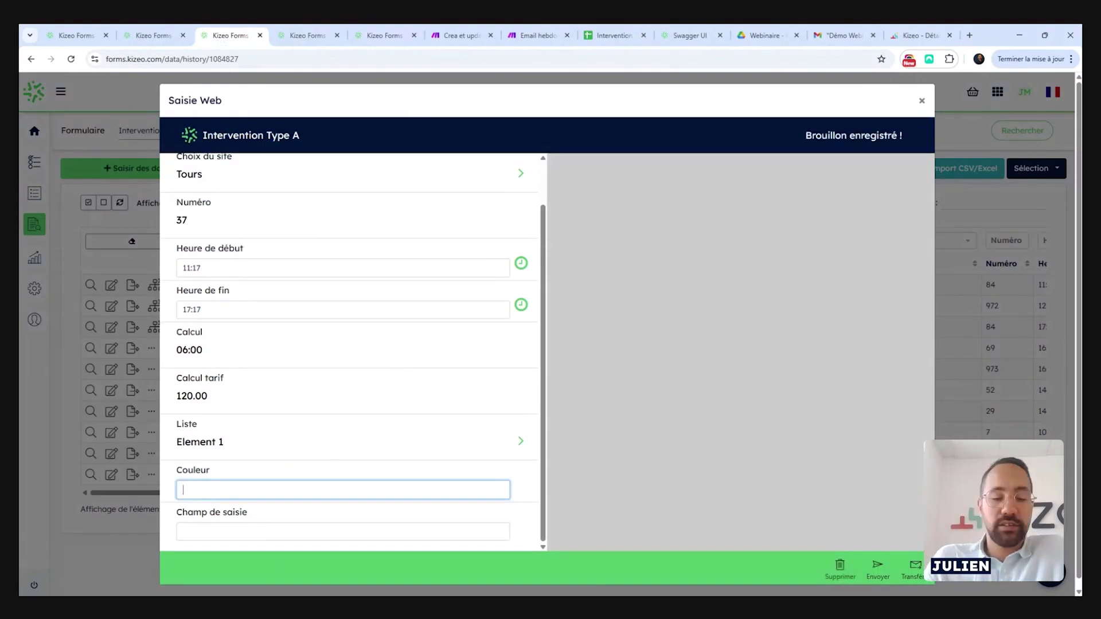
type("Noi")
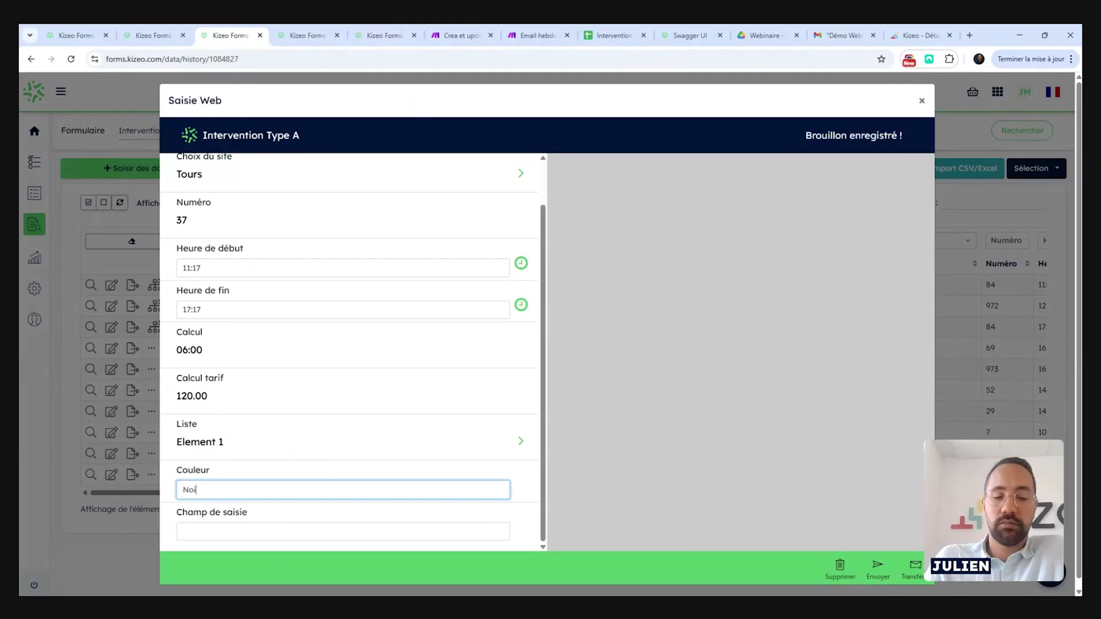
type("r")
left_click(222, 531)
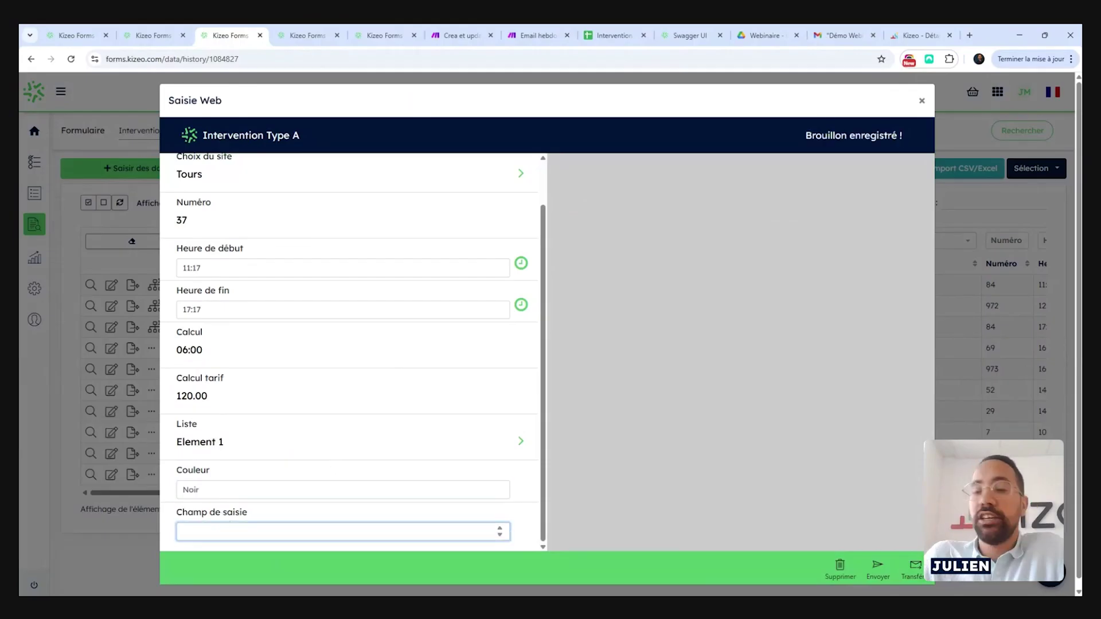
- Submit the web entry with Champ de saisie set to 6 and display the new record's history
type("6")
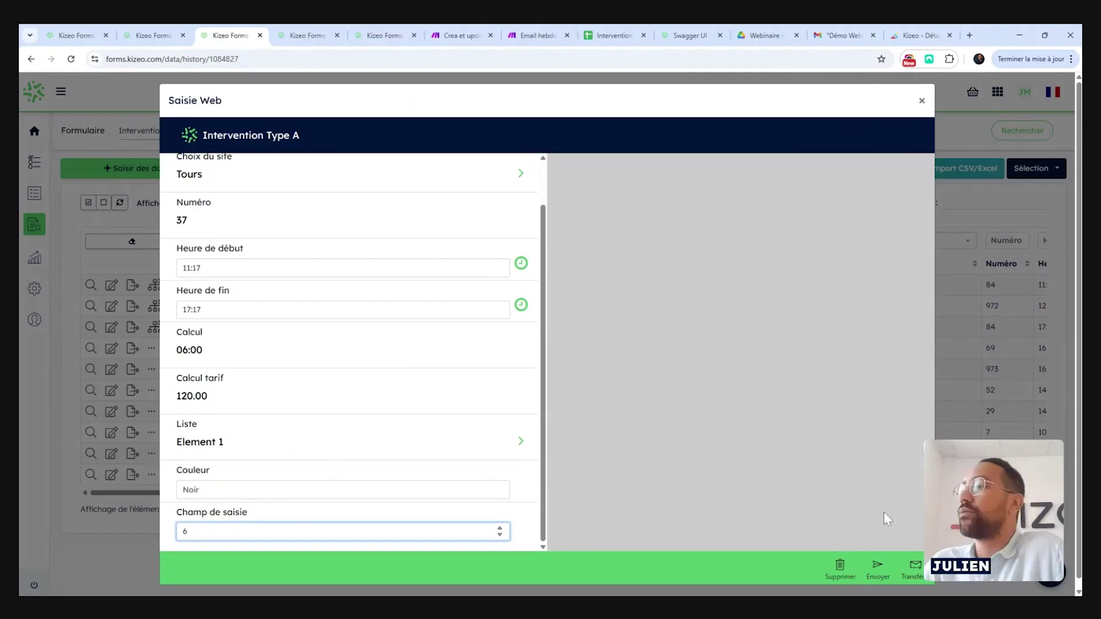
left_click(874, 564)
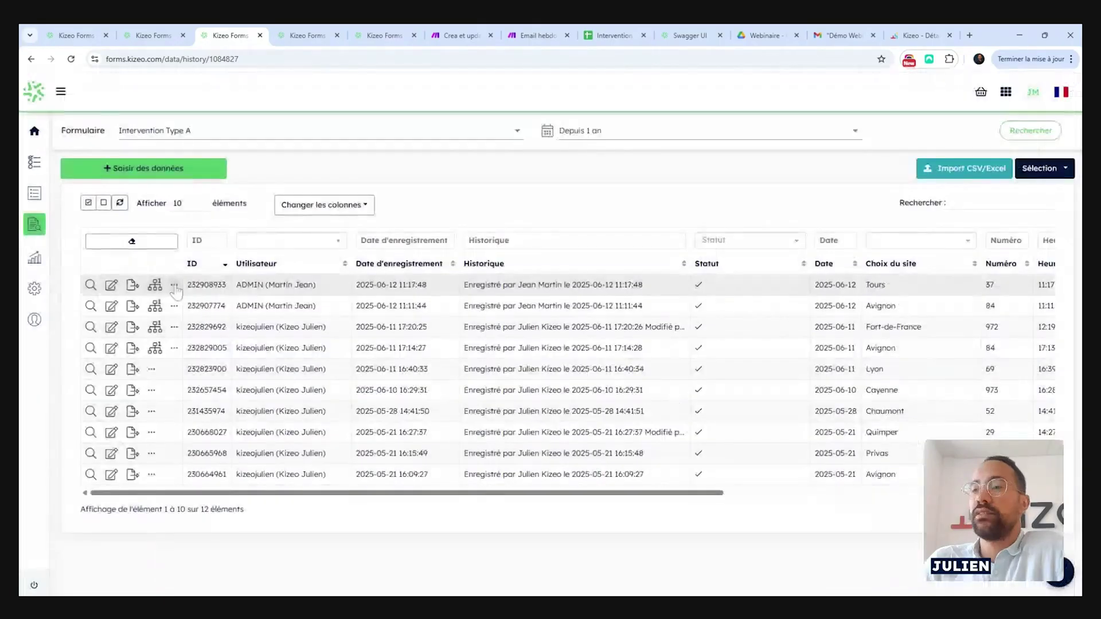
left_click(175, 286)
left_click(172, 362)
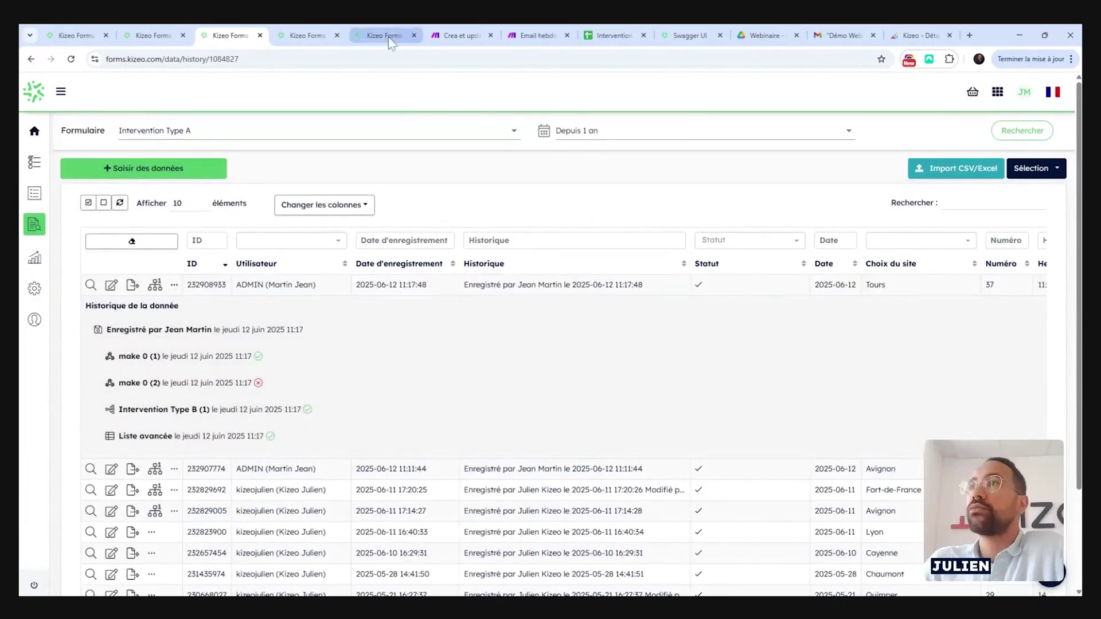
- Reload the Liste Avancée editor to check the Element 1 row, then return to the form's data history
left_click(385, 36)
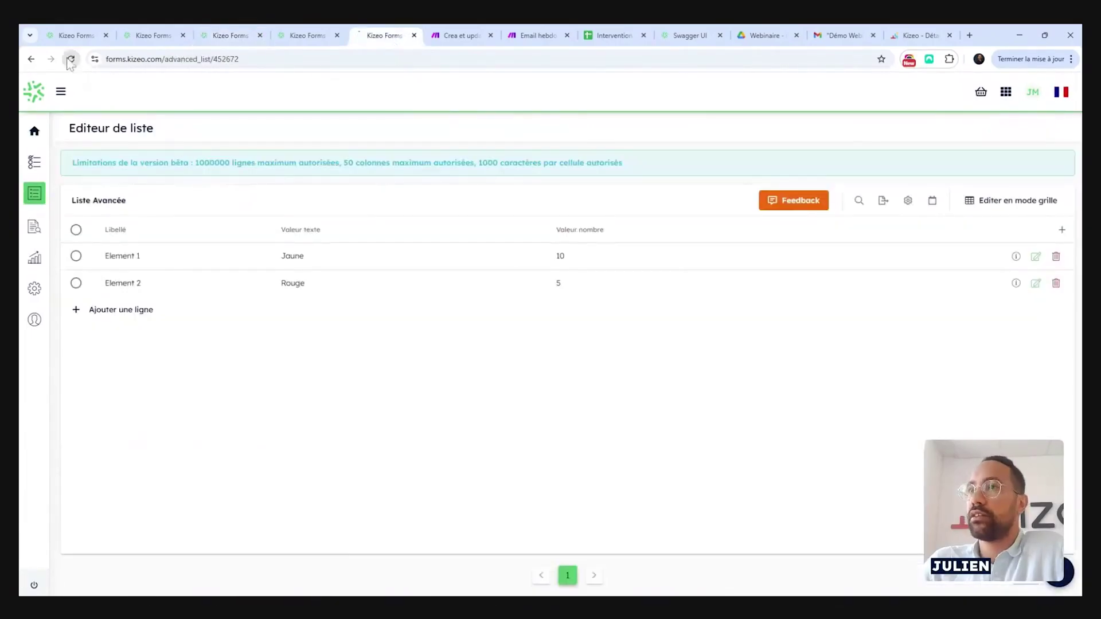
key("F5")
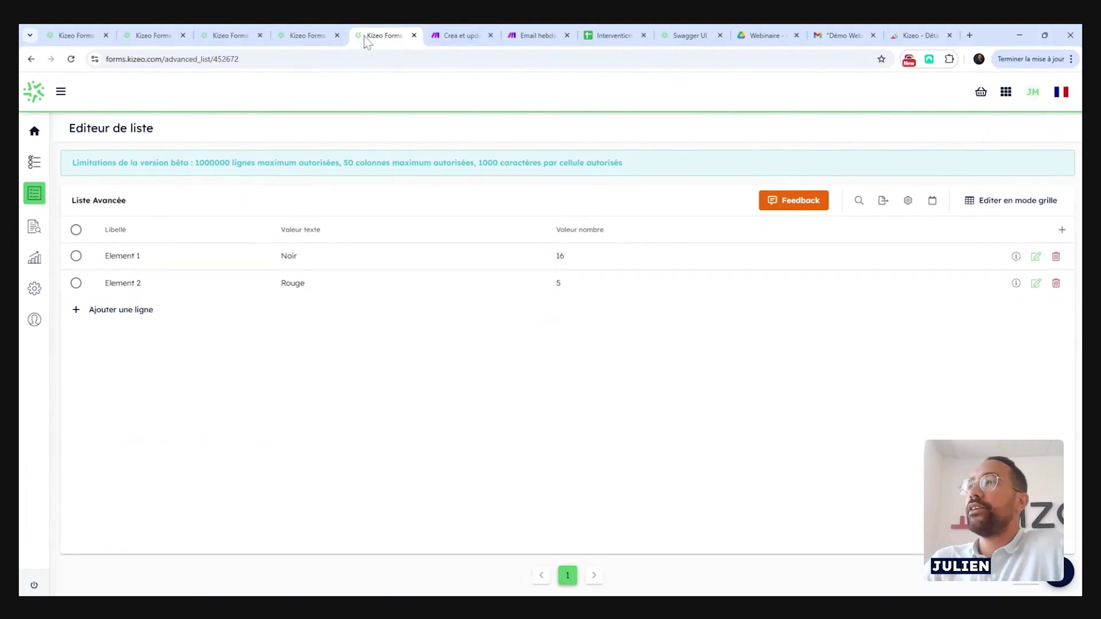
left_click(221, 35)
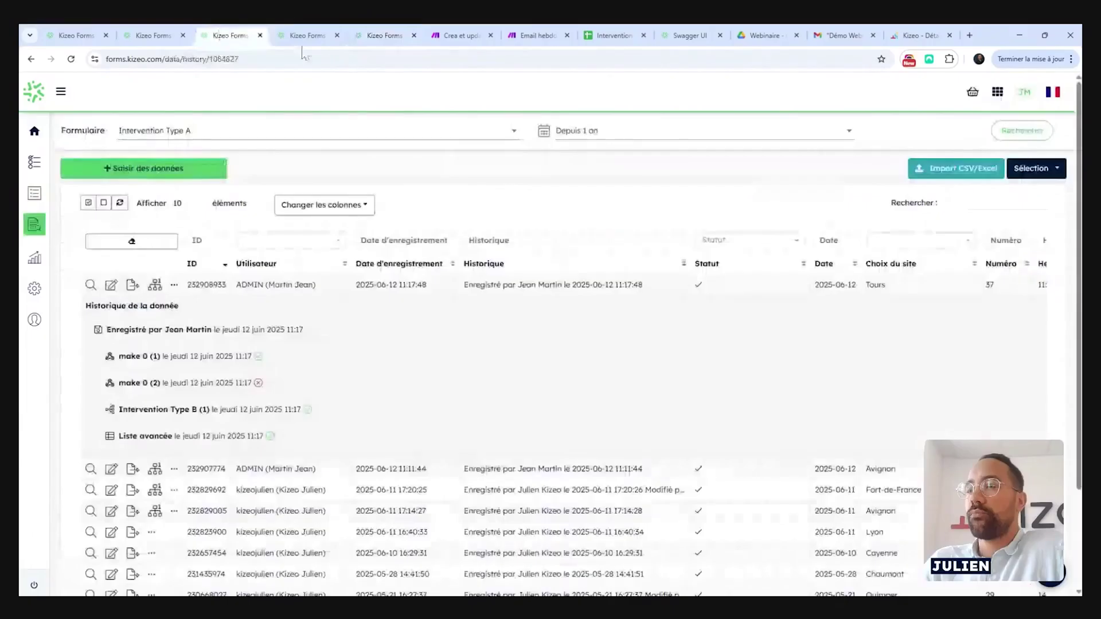
- Review the existing Webhook configurations in the Intervention Type A automations
left_click(155, 36)
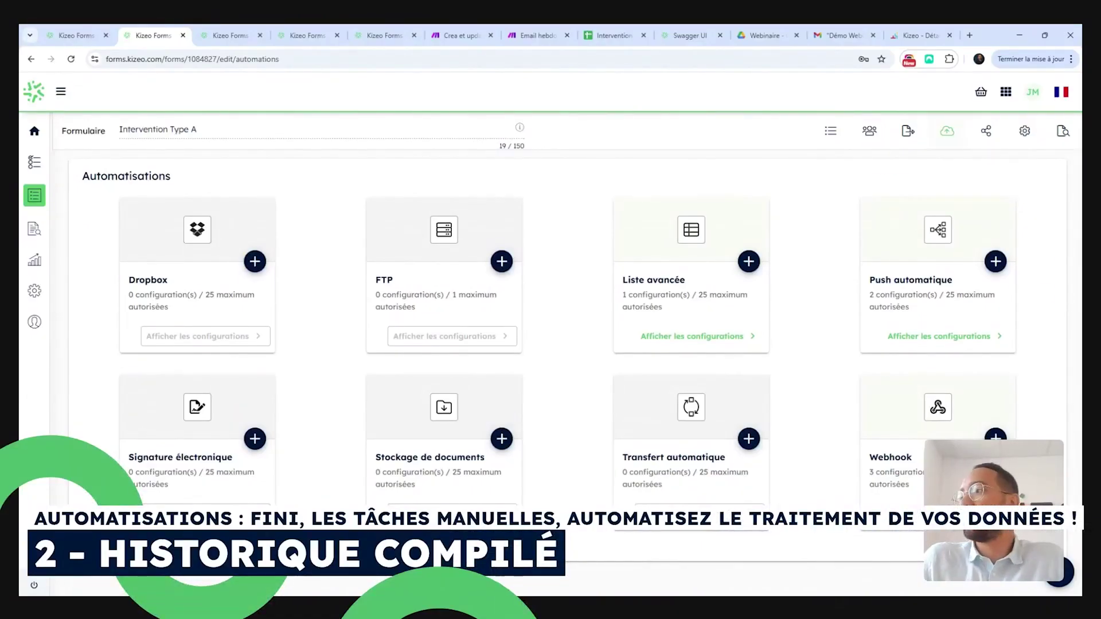
left_click(938, 427)
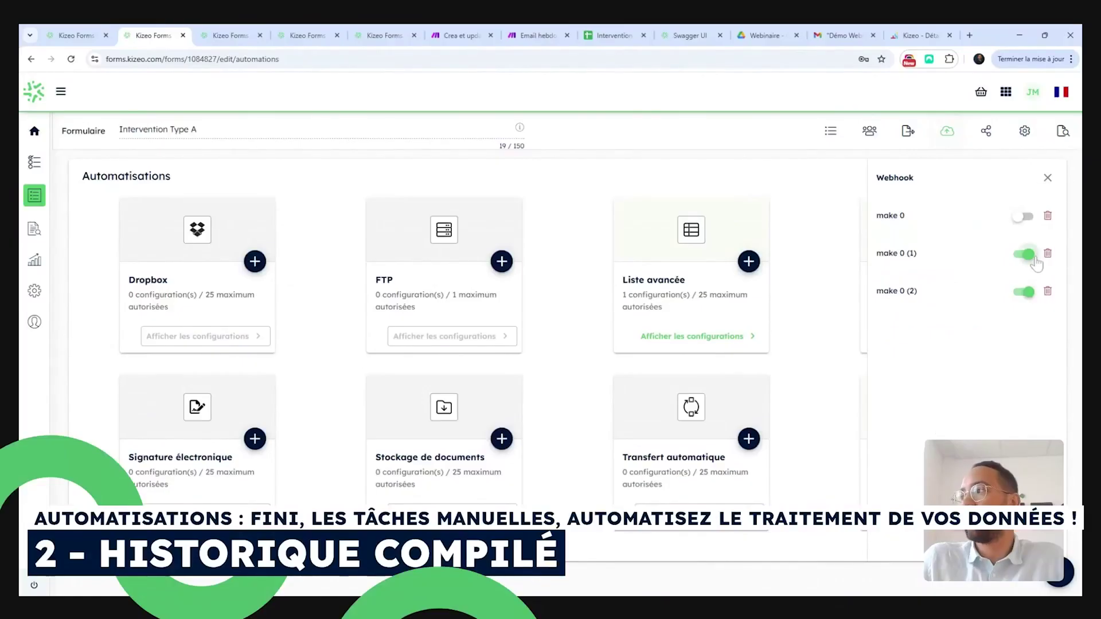
left_click(1048, 179)
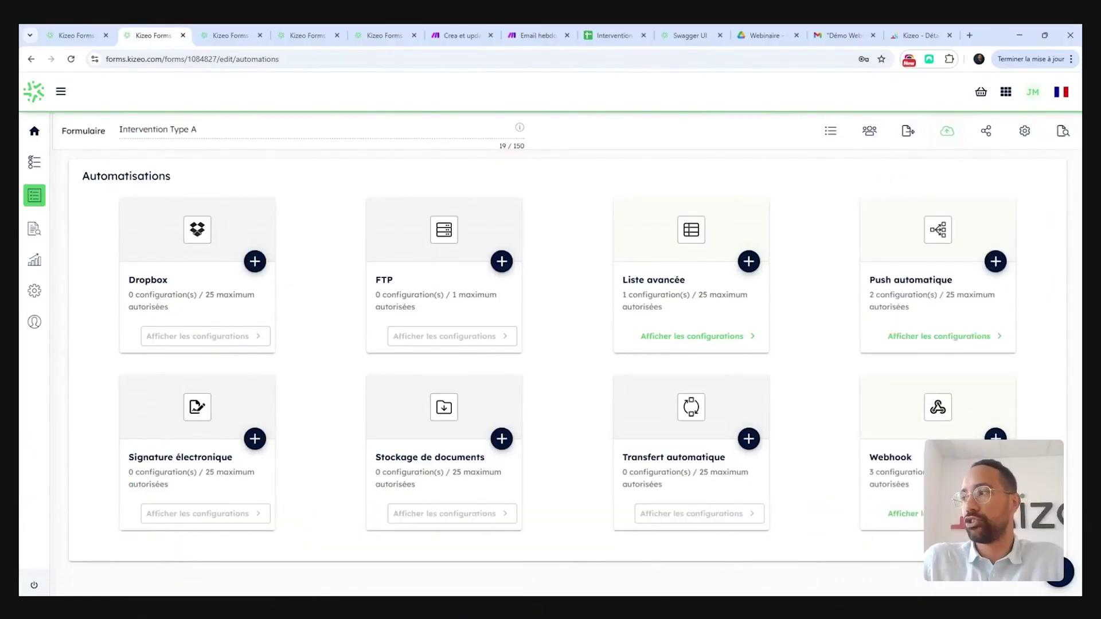
left_click(996, 436)
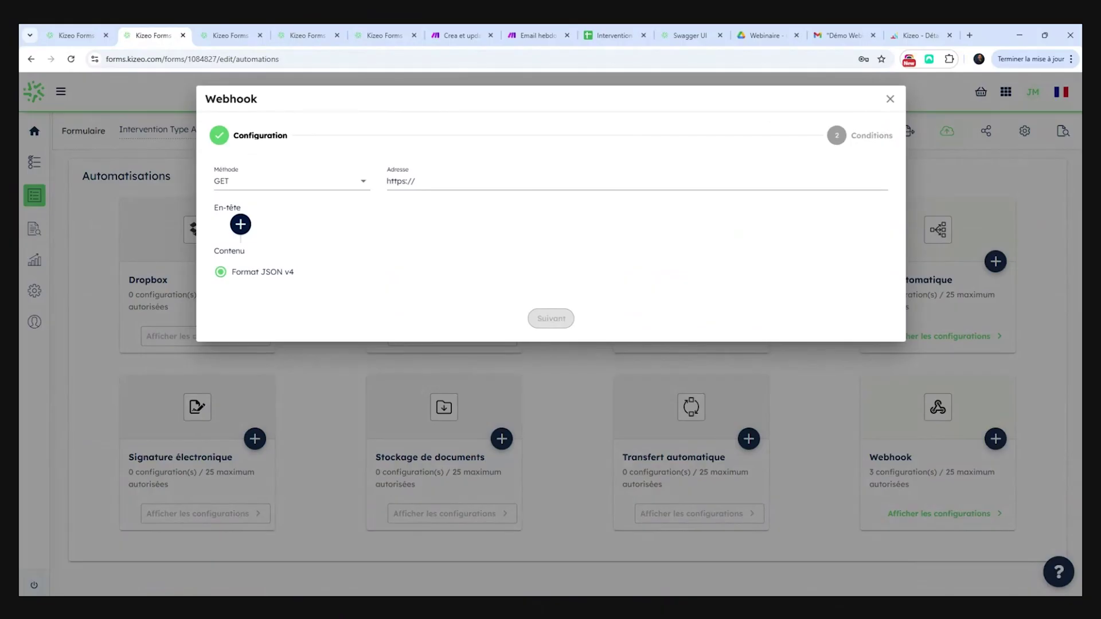
left_click(419, 182)
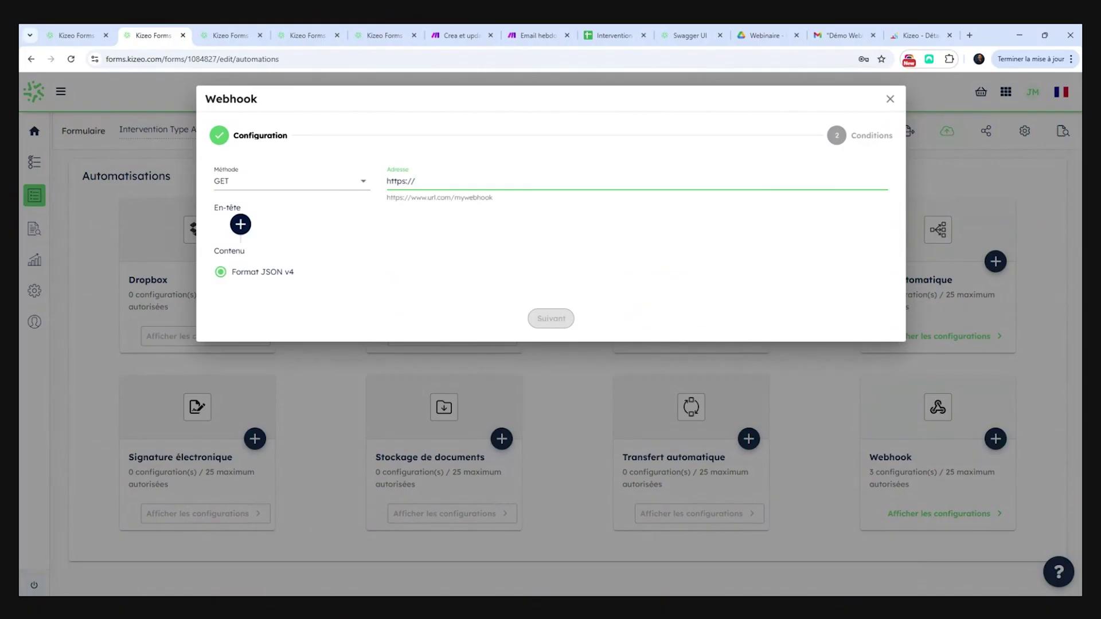
type("b")
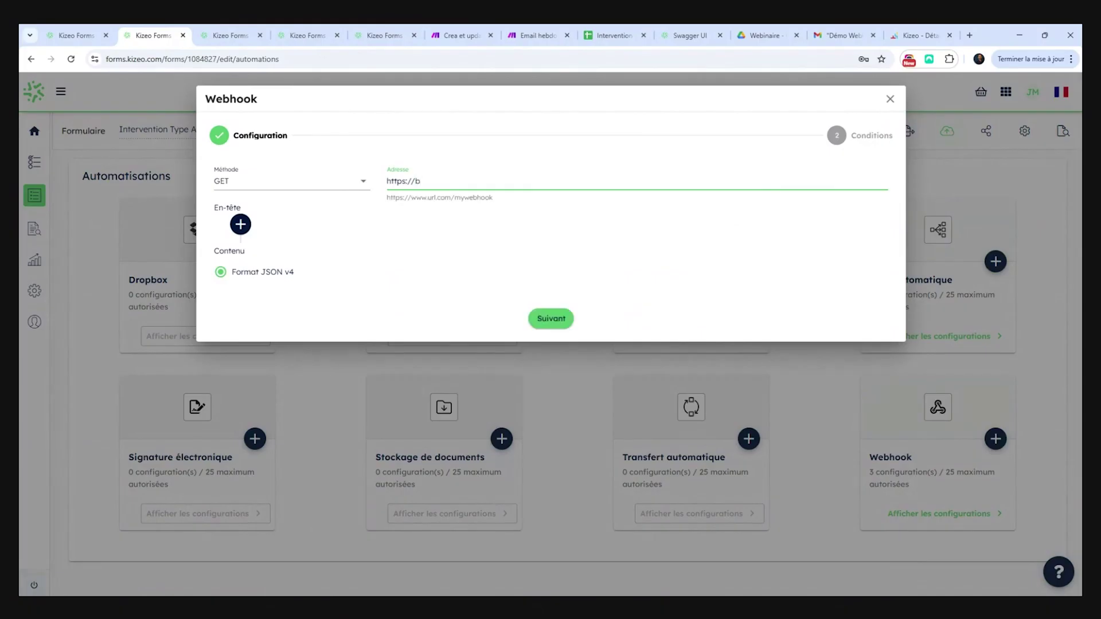
left_click(536, 319)
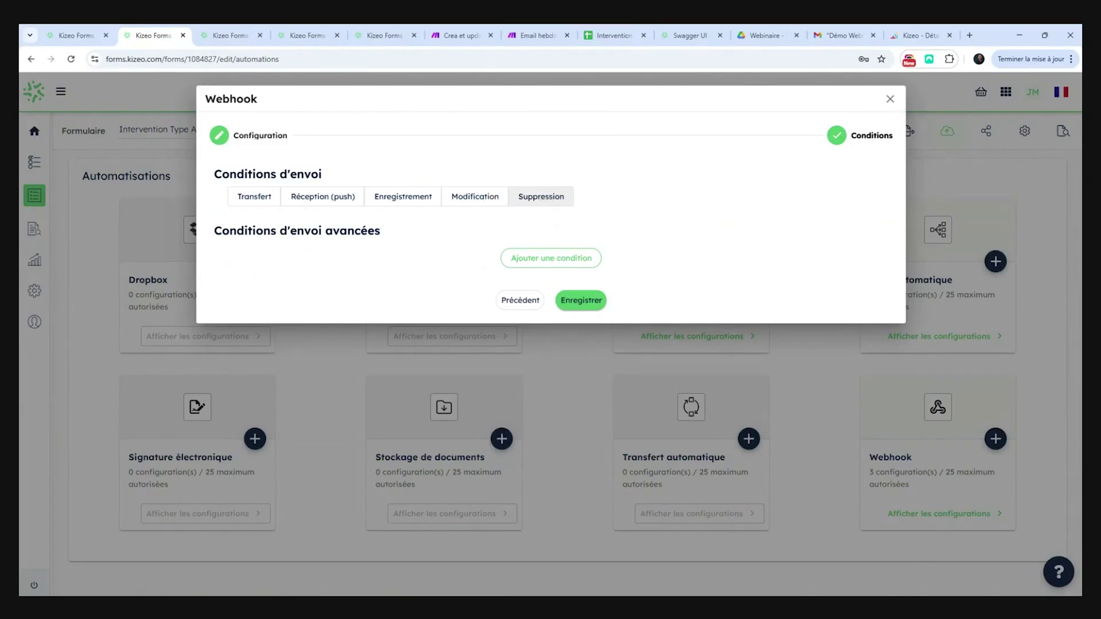
left_click(546, 259)
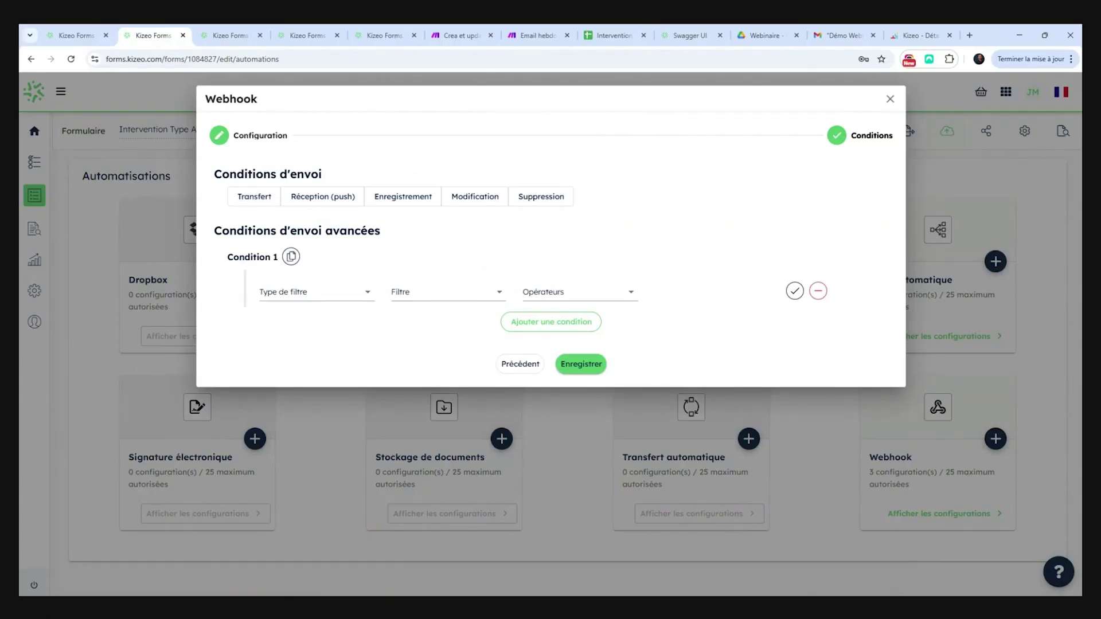
left_click(890, 99)
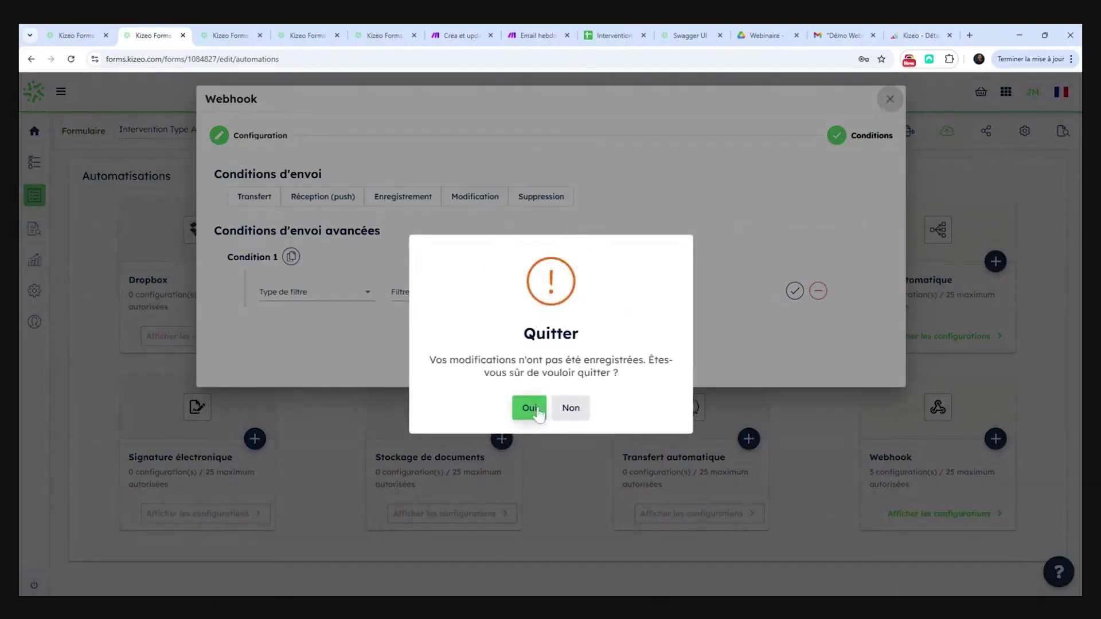
left_click(571, 408)
left_click(508, 367)
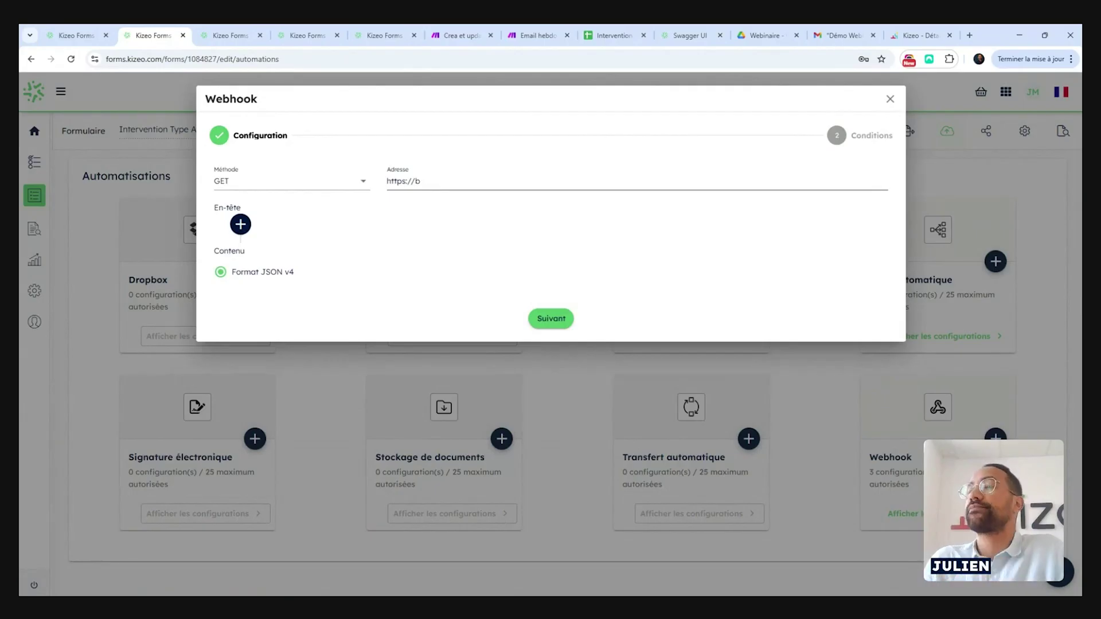
left_click(890, 99)
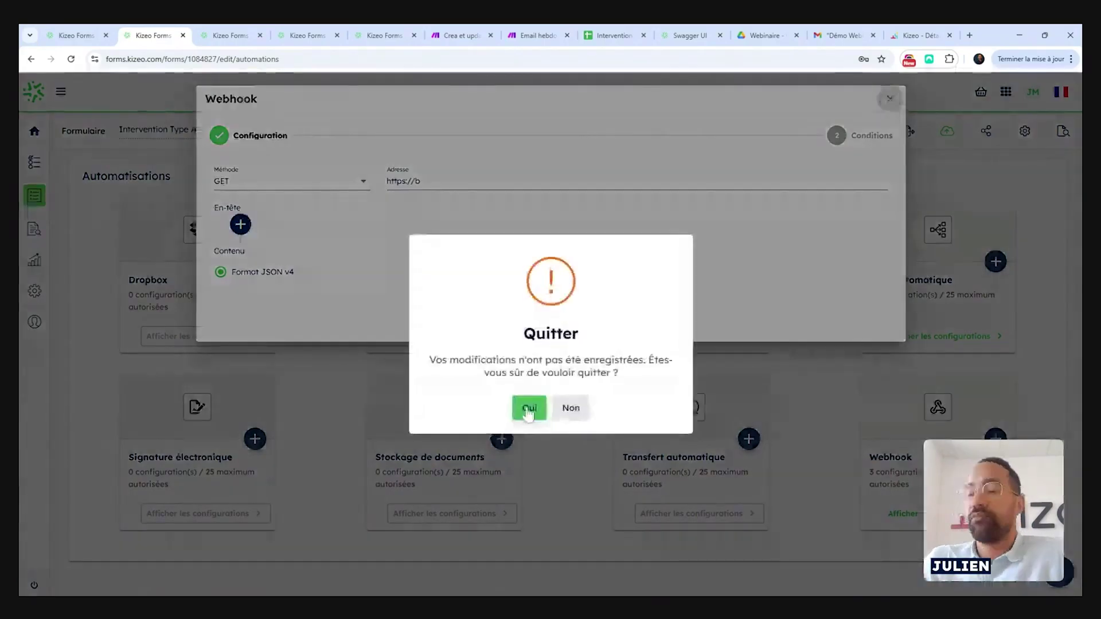
left_click(528, 410)
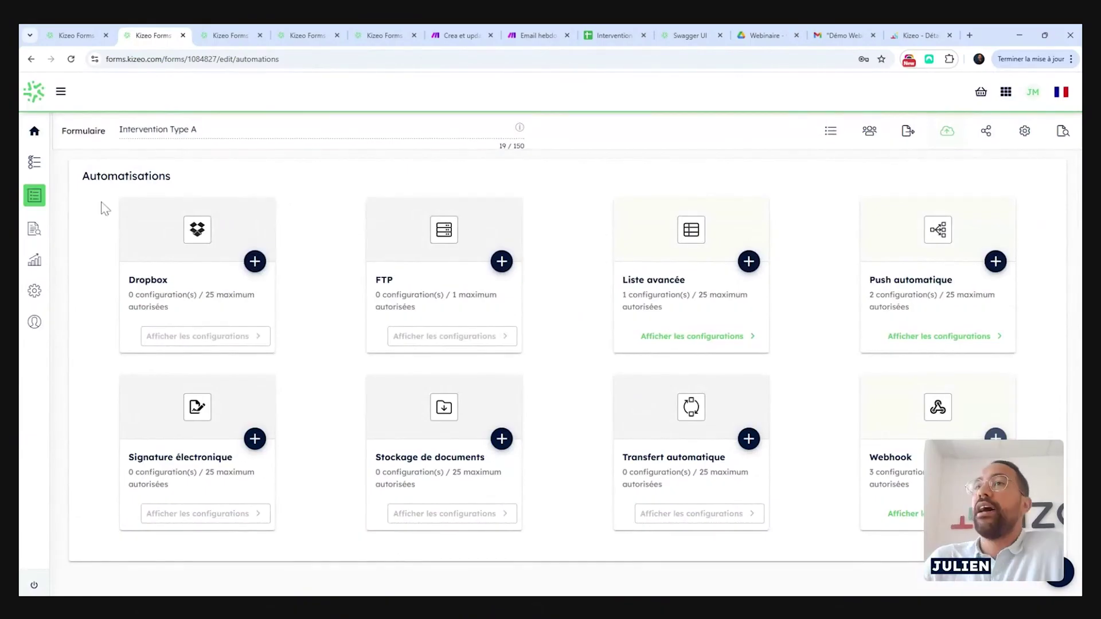
- Place the Intervention complète spreadsheet's browser tab before the Make scenario tabs and open its Interventions sheet
mouse_move(54, 226)
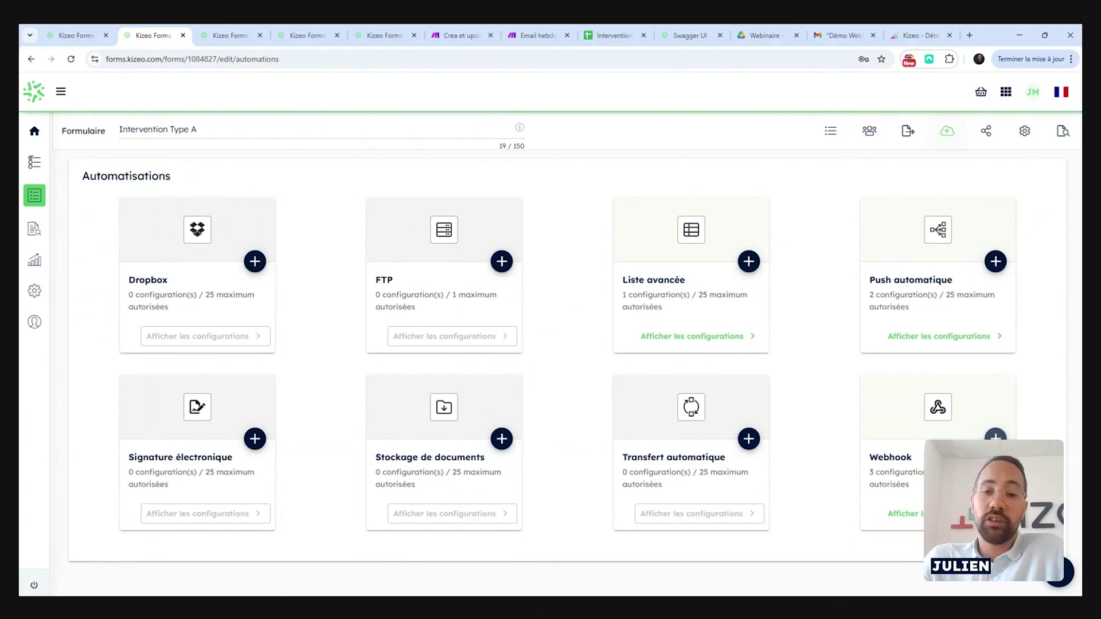
left_click(606, 33)
left_click_drag(536, 39, 465, 35)
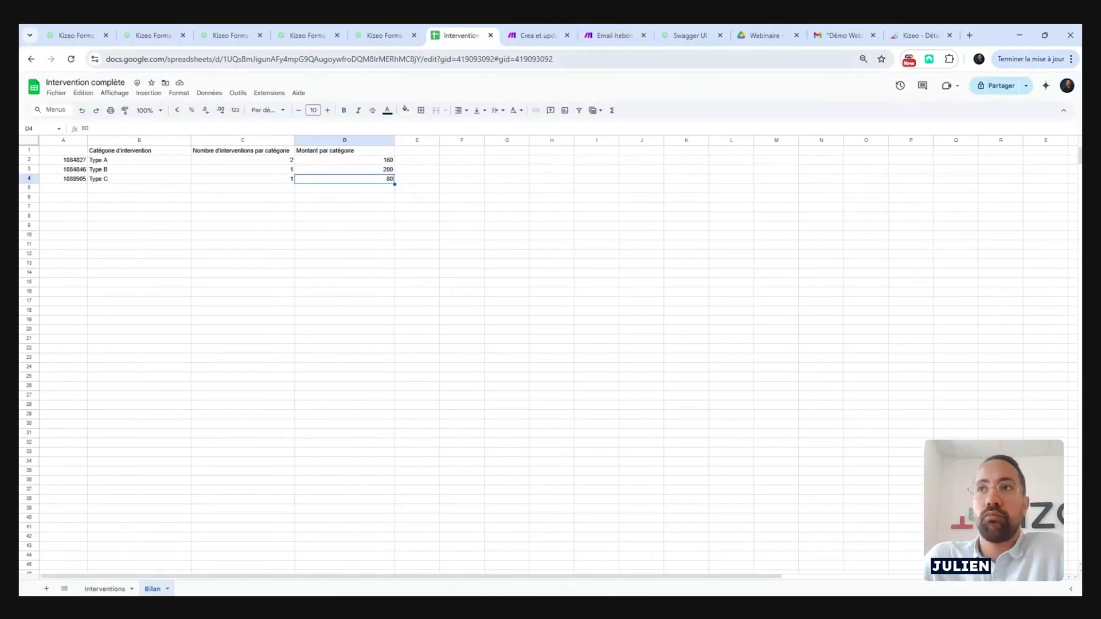
left_click(154, 36)
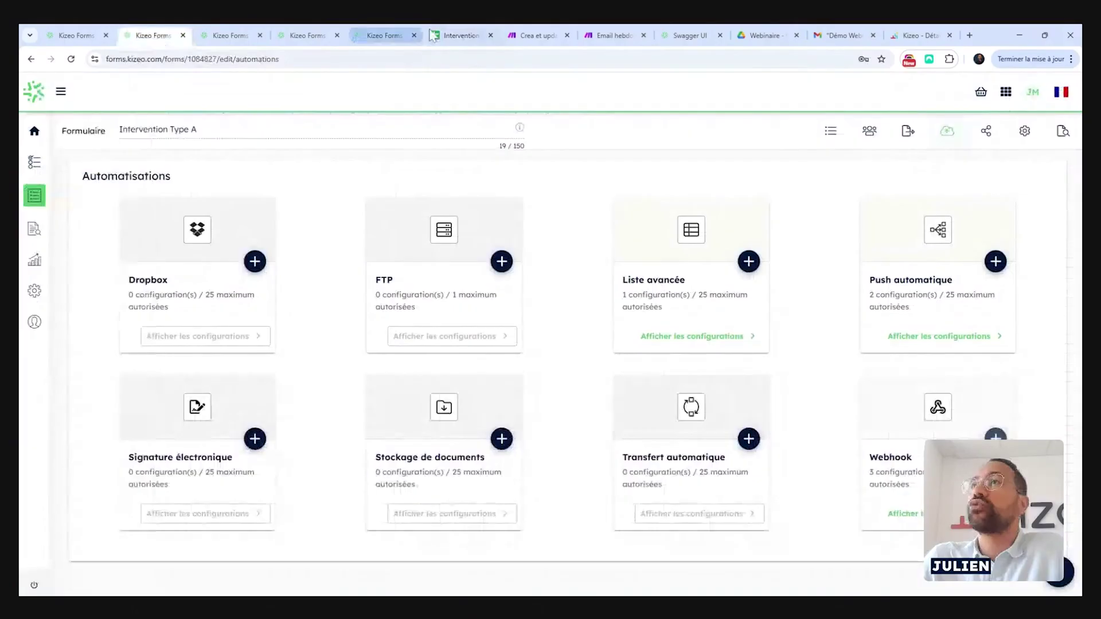
left_click(451, 35)
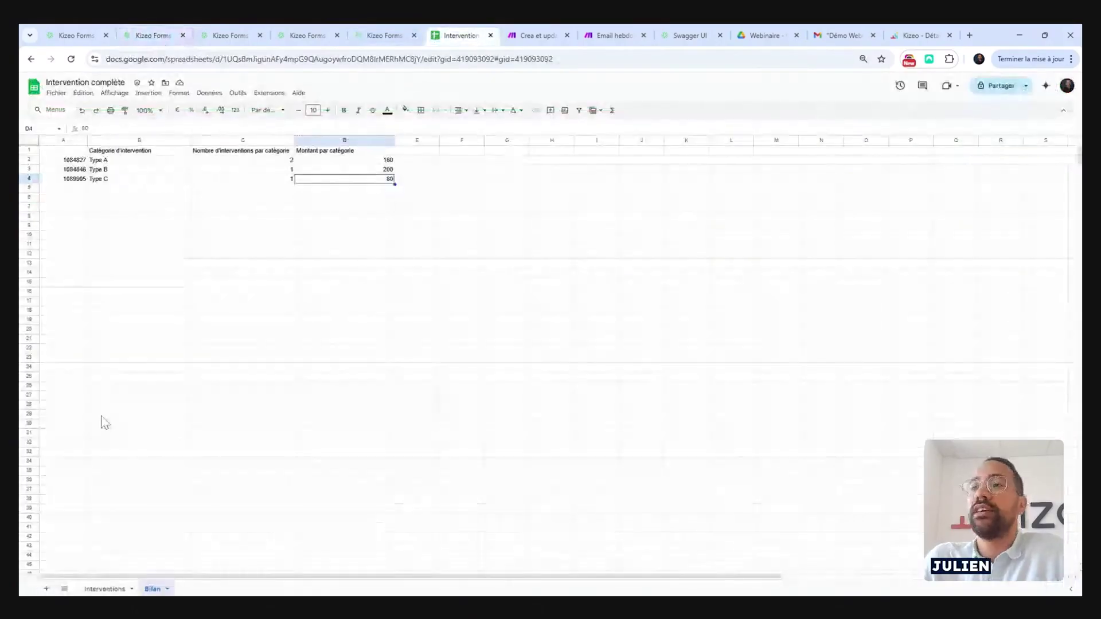
left_click(104, 589)
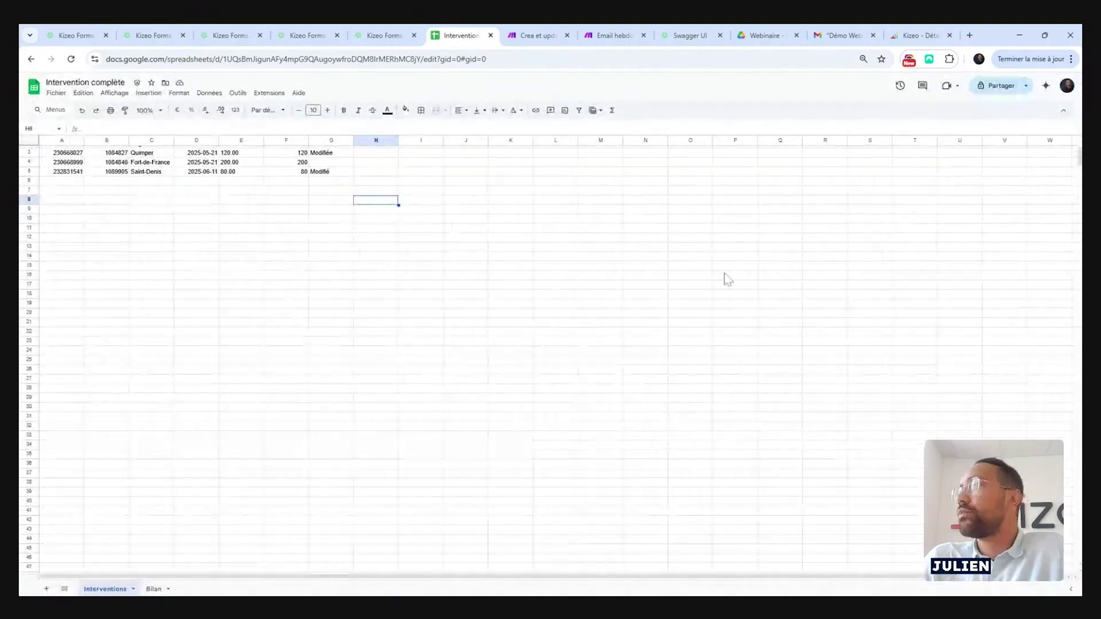
- Set the zoom of the Interventions sheet to 200% and show its rows from the header down
left_click(159, 111)
left_click(148, 197)
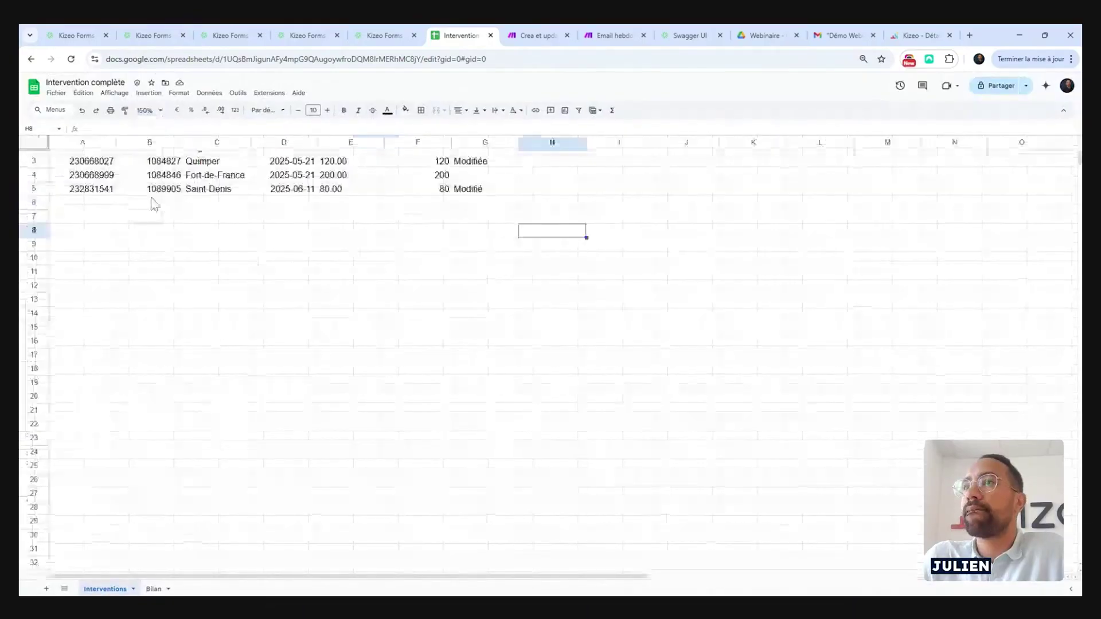
left_click(179, 93)
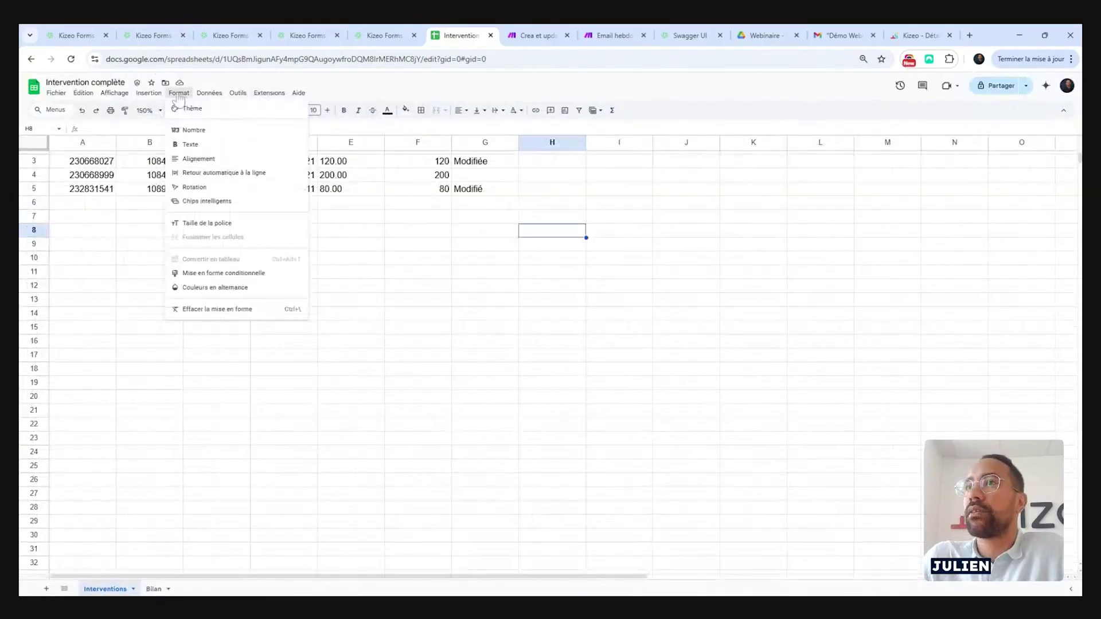
left_click(160, 111)
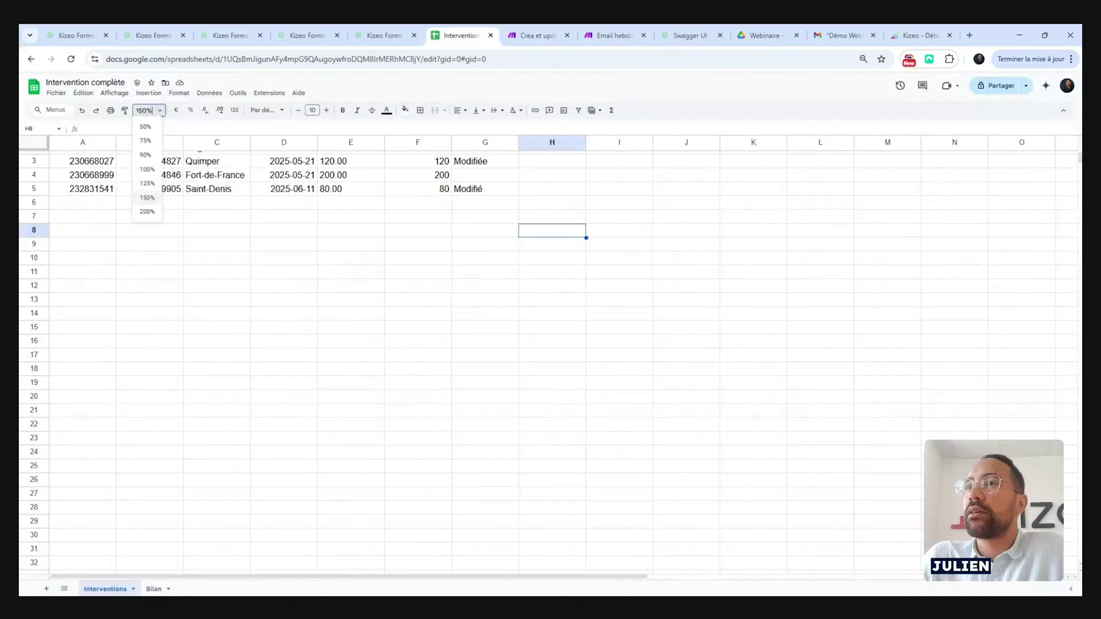
left_click(145, 211)
scroll(332, 263, "up", 2)
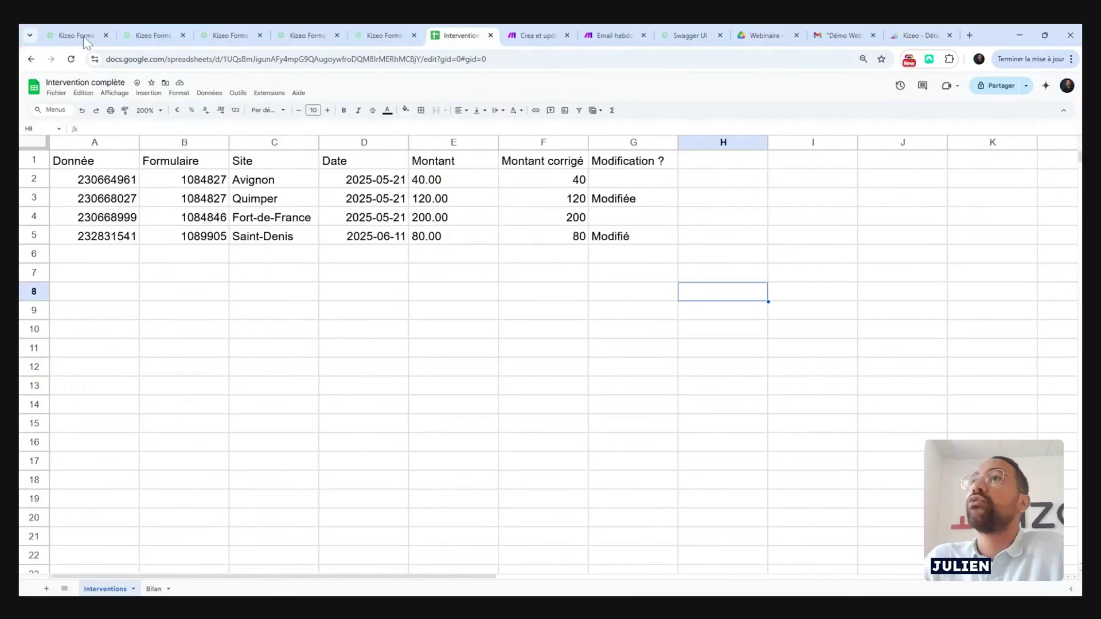
- Examine the Crea et update scenario in Make alongside the form's automations, data history and Interventions sheet
left_click(140, 32)
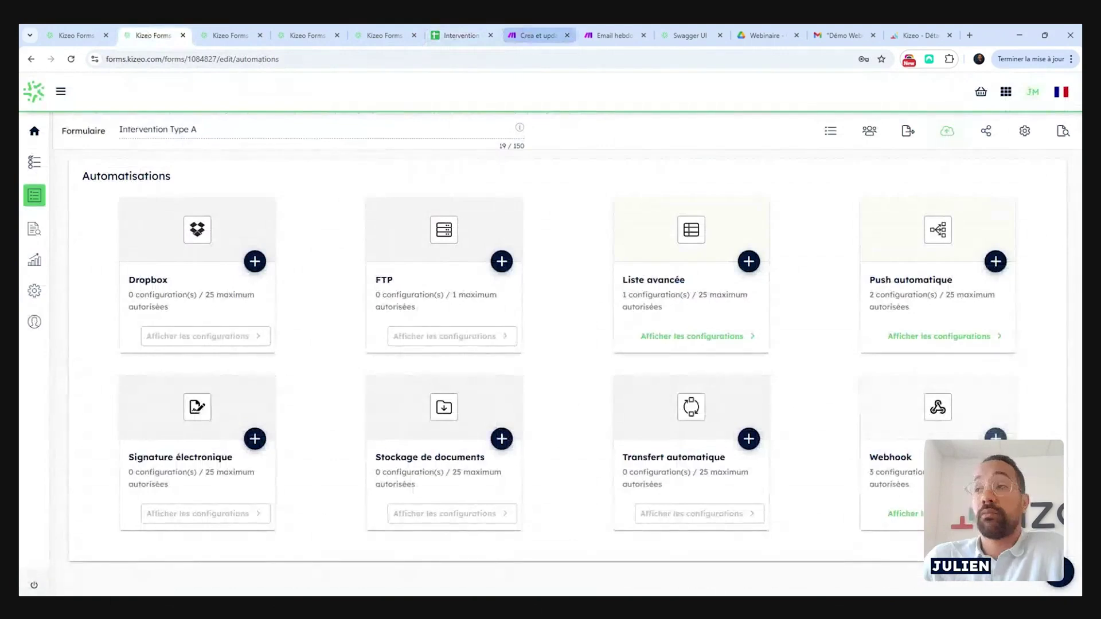
left_click(533, 37)
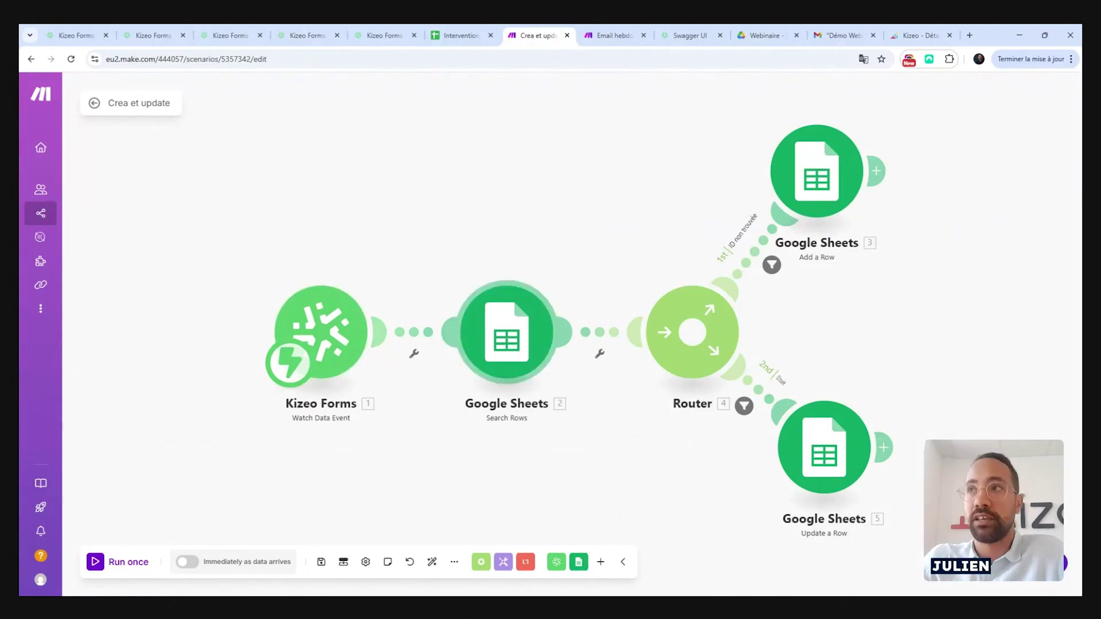
left_click(239, 38)
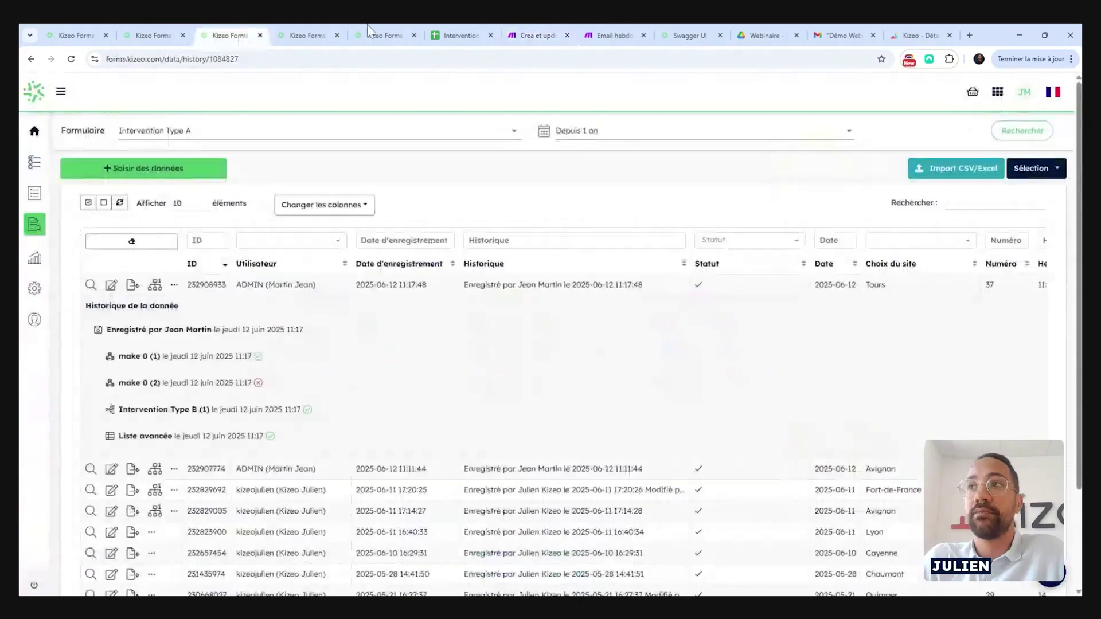
left_click(457, 36)
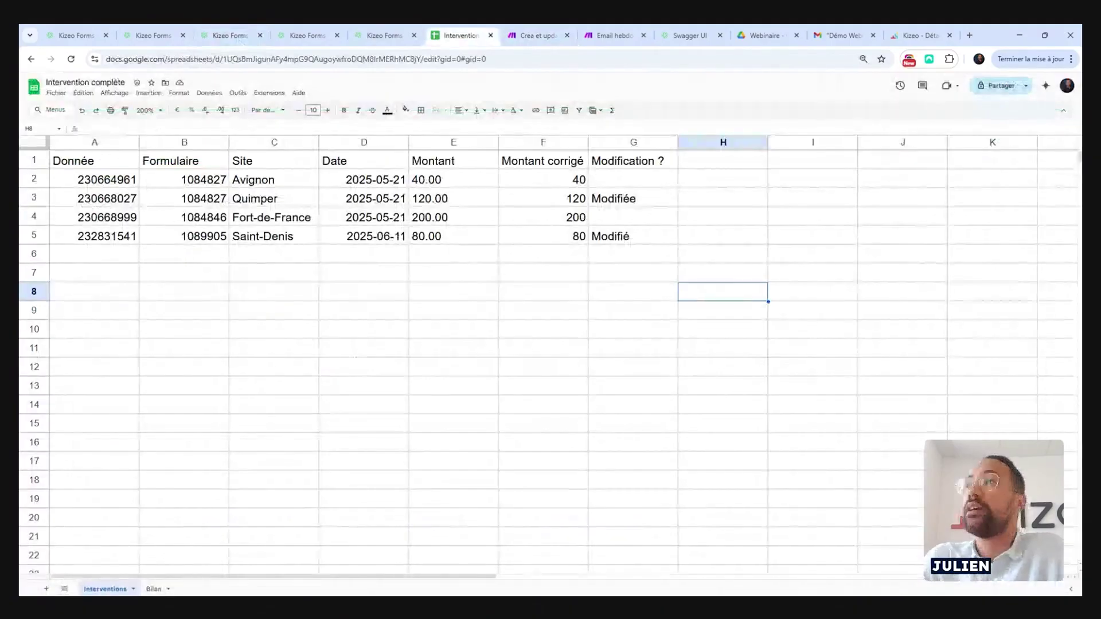
- Switch to Make and create a new scenario with the Kizeo Forms Watch Data Event module as its trigger
left_click(524, 34)
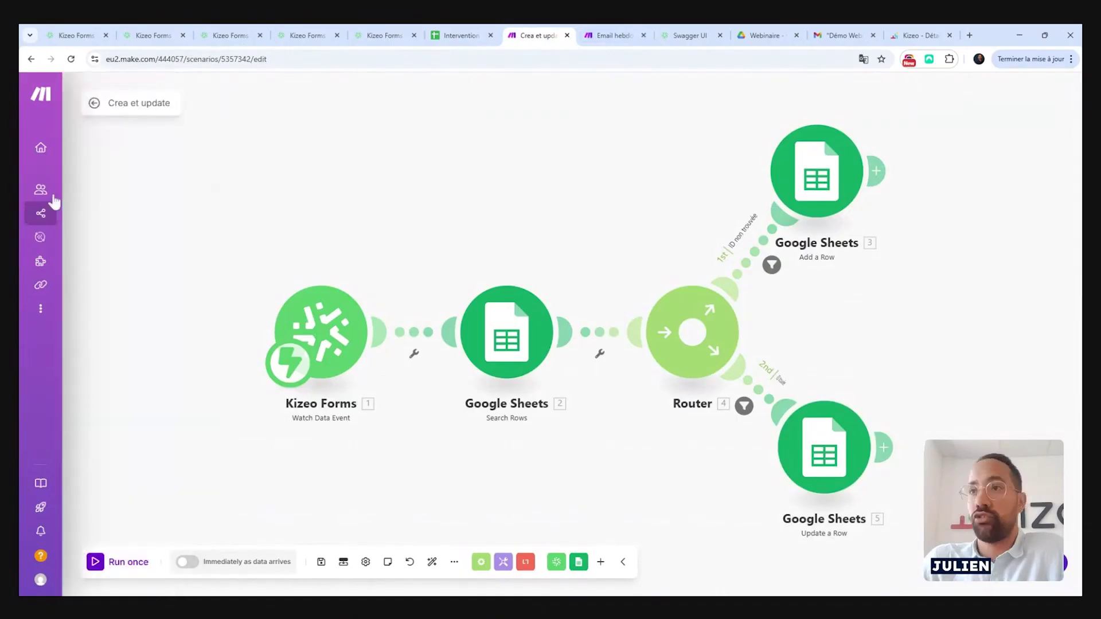
mouse_move(50, 180)
left_click(69, 218)
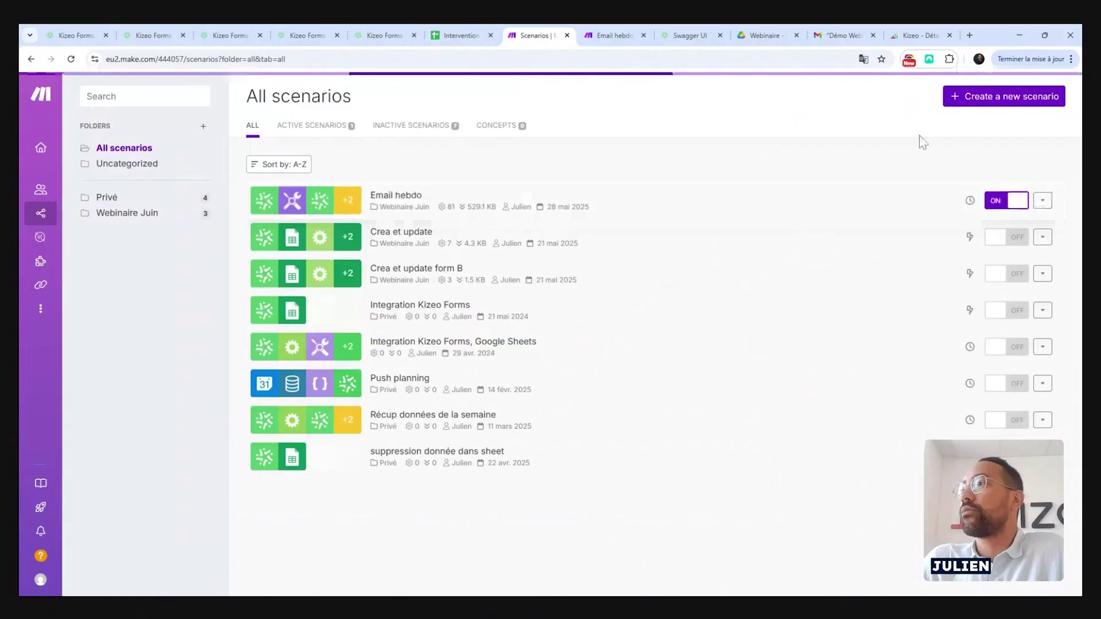
left_click(975, 97)
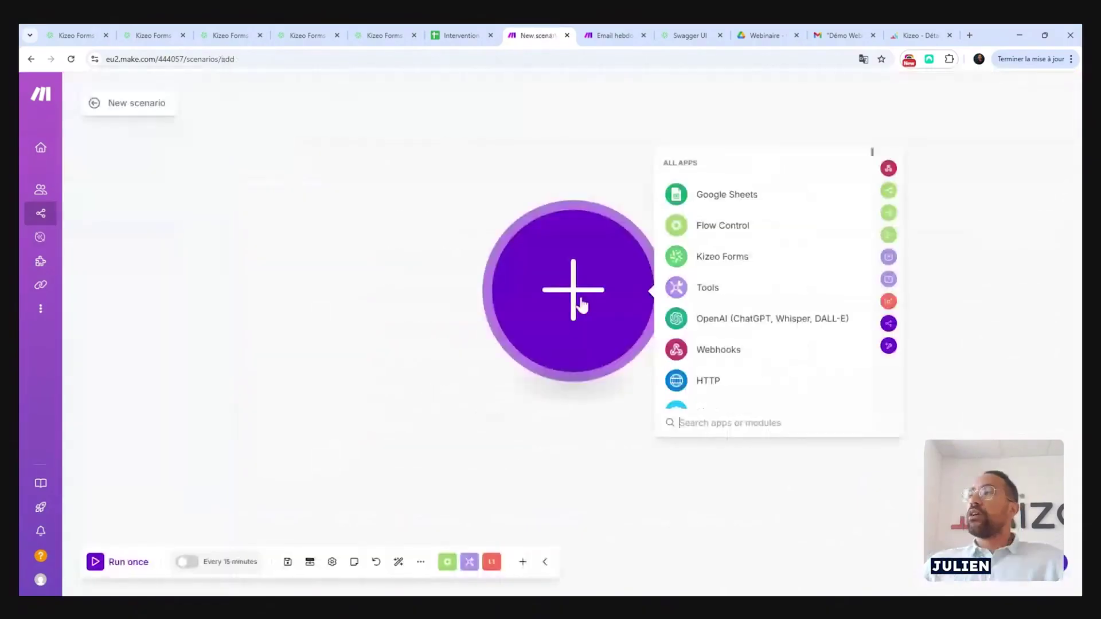
left_click(704, 258)
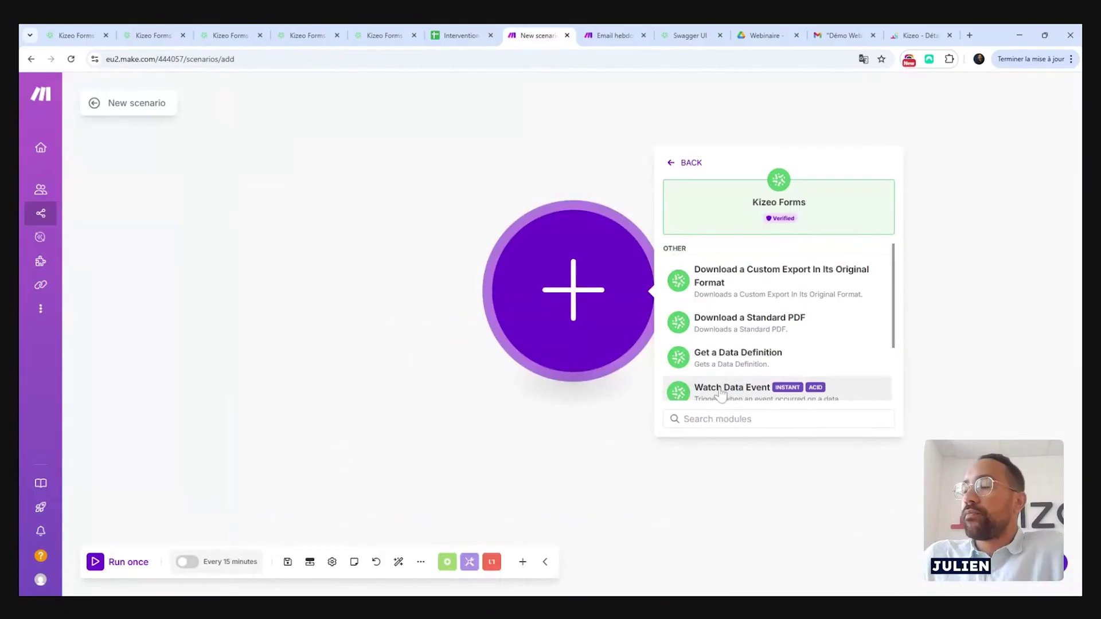
scroll(727, 391, "down", 3)
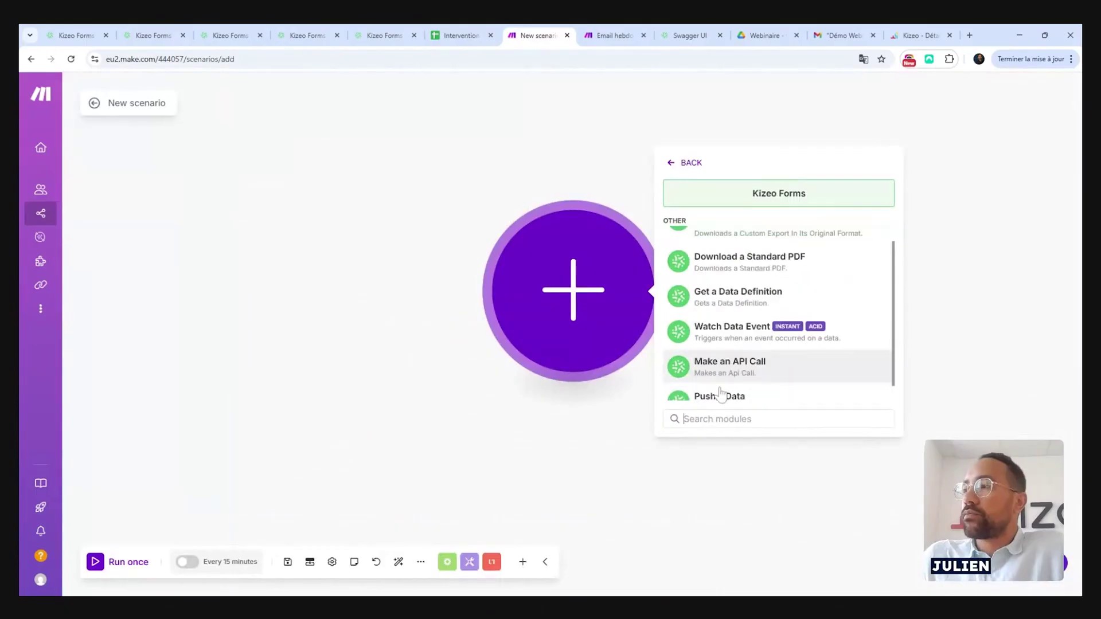
left_click(735, 317)
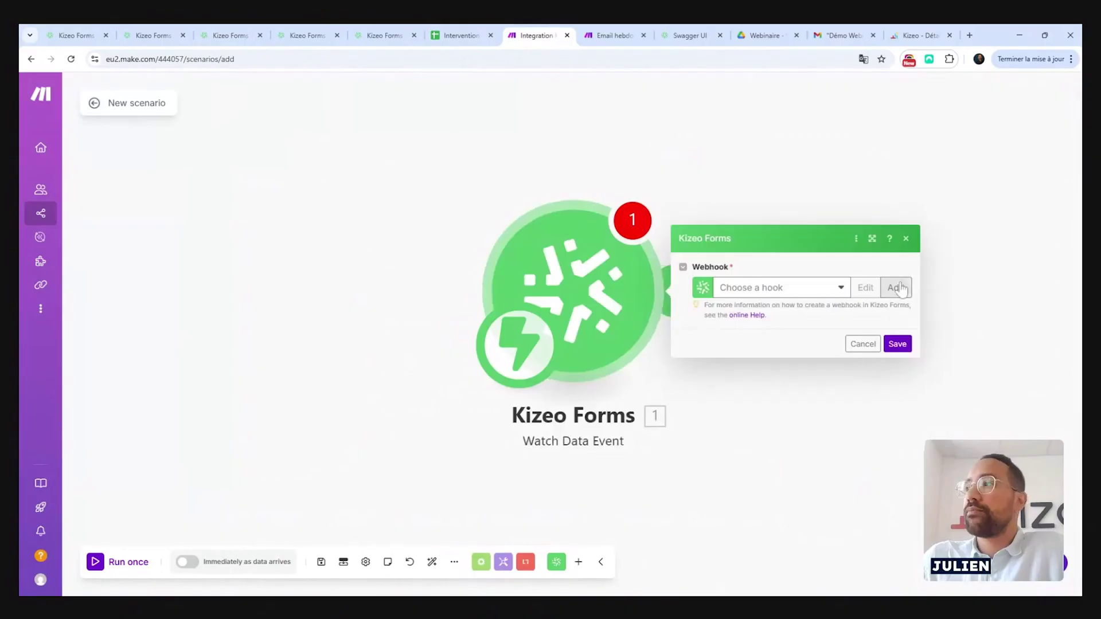
- Switch to Kizeo Forms and make a copy of the Intervention Type A form from the list of forms
left_click(156, 33)
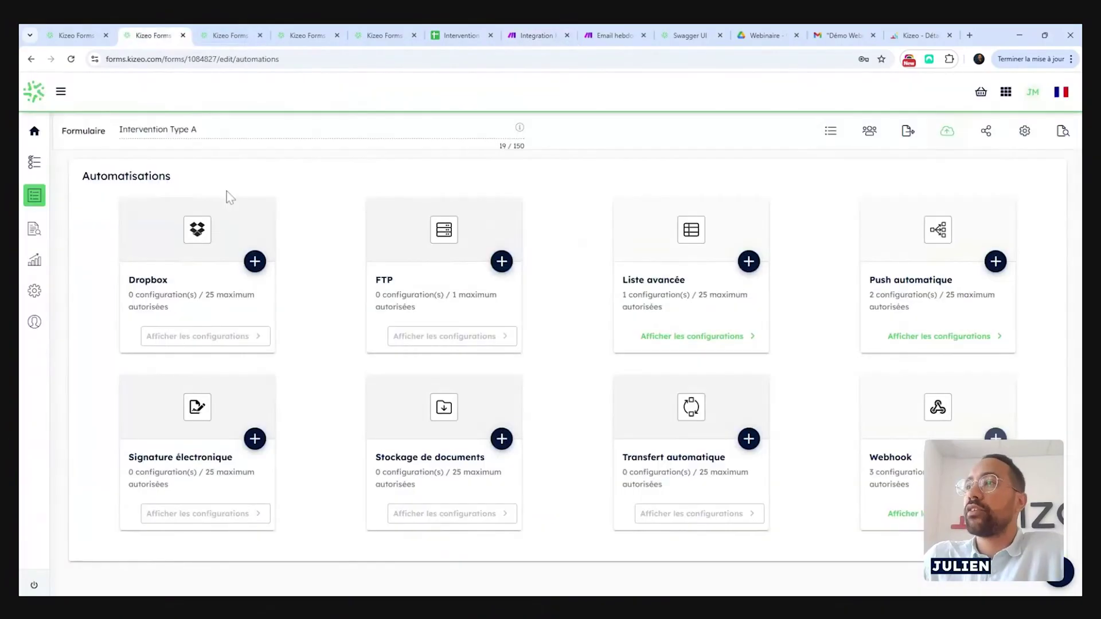
left_click(43, 212)
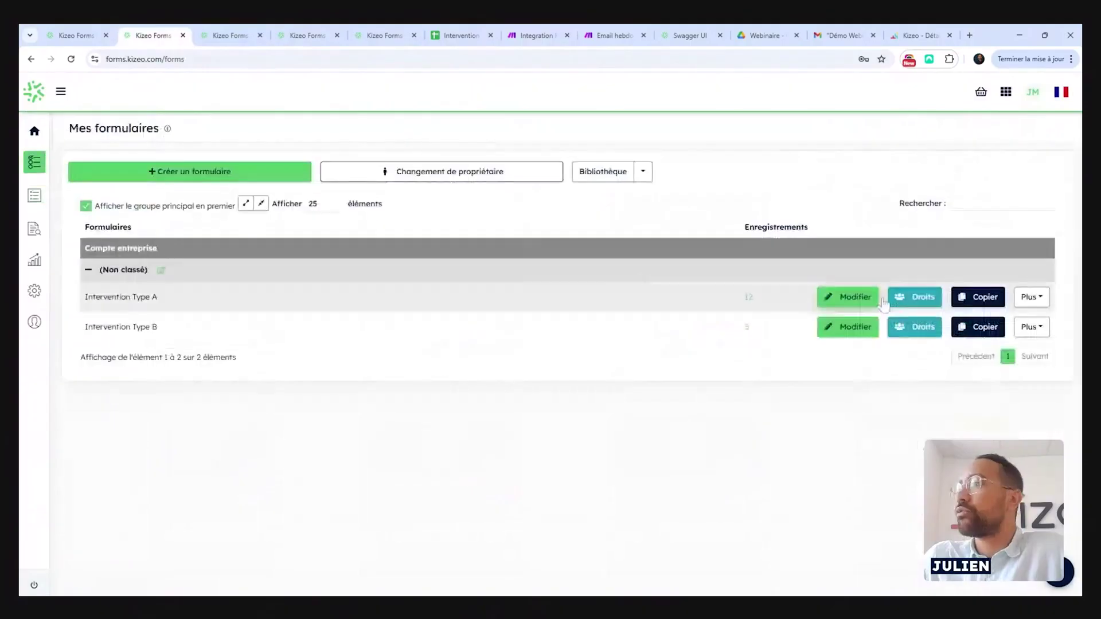
left_click(983, 298)
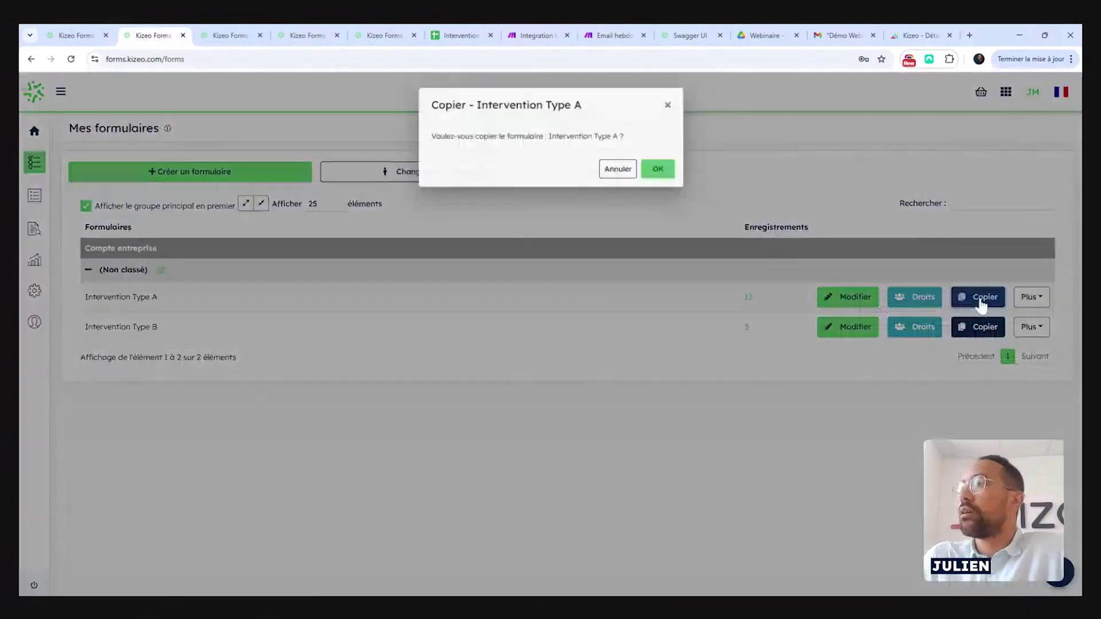
left_click(657, 171)
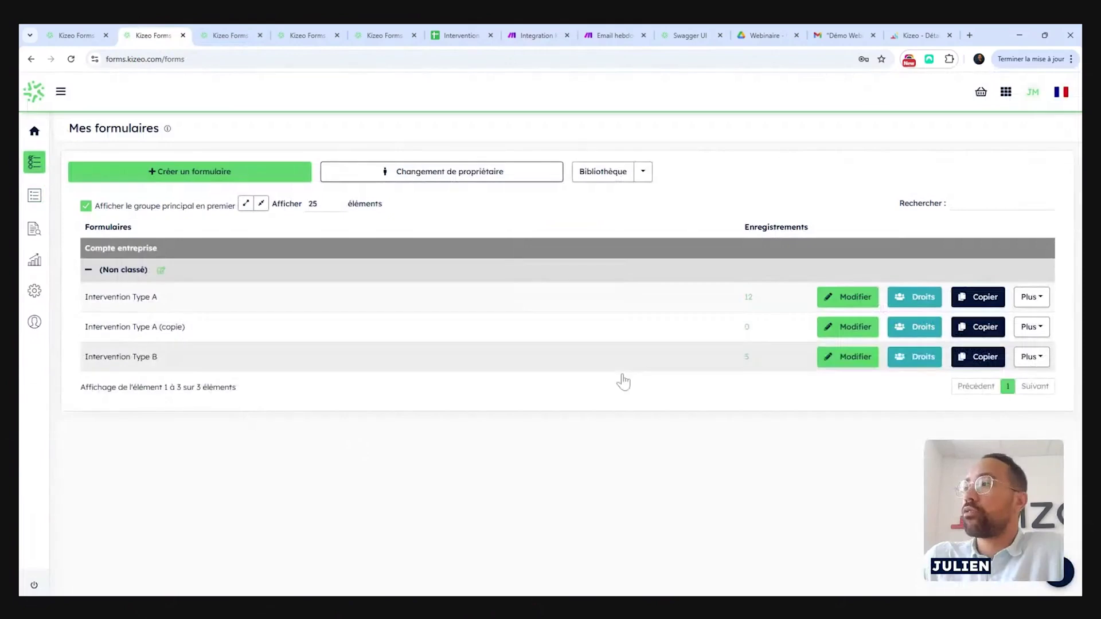
- Rename the copied form as Intervention Type D, save it and return to the list of forms
left_click(829, 330)
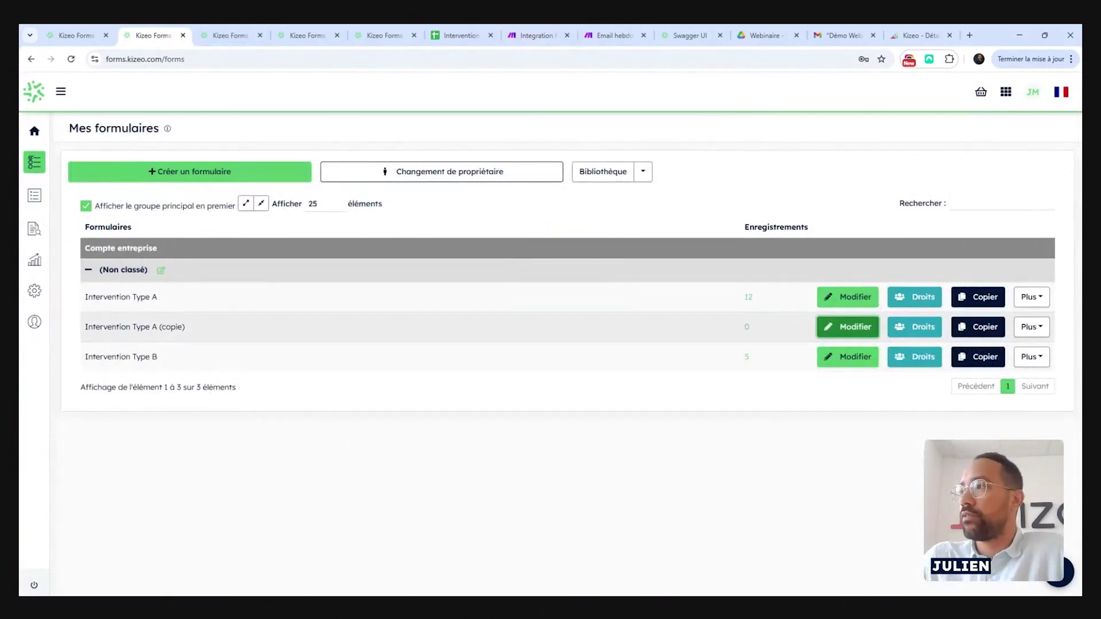
left_click_drag(228, 130, 191, 130)
type("D")
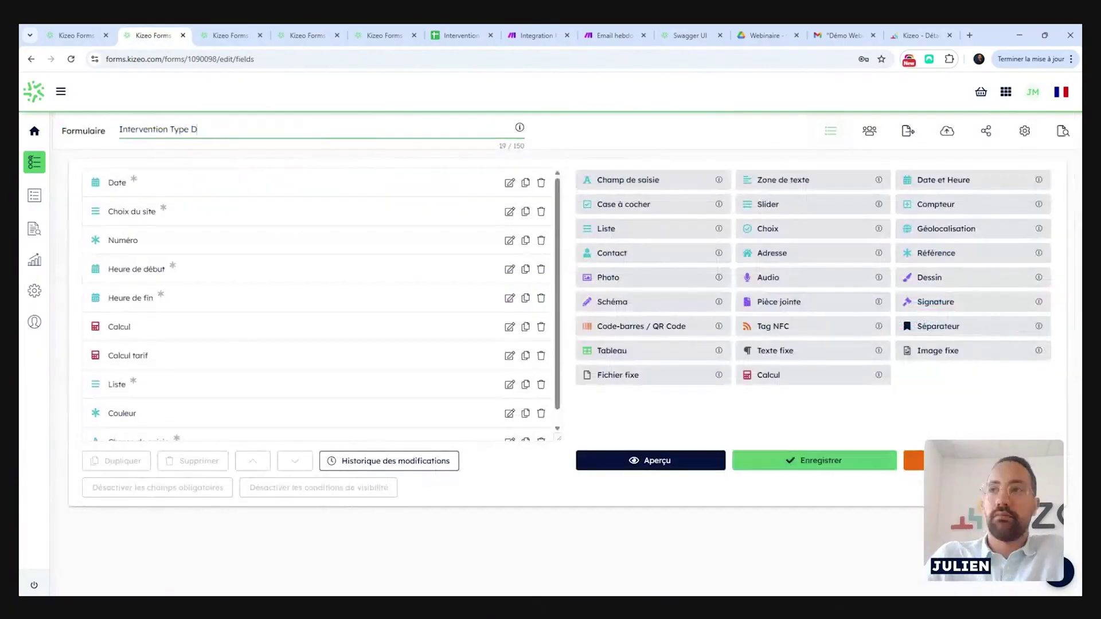
left_click(806, 463)
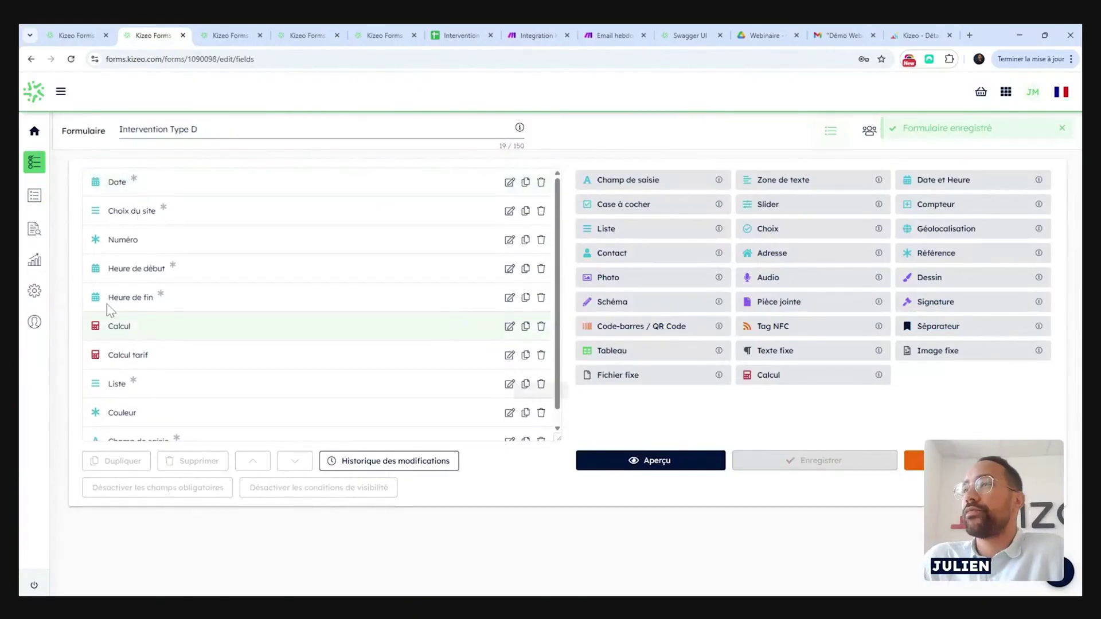
mouse_move(44, 184)
left_click(47, 215)
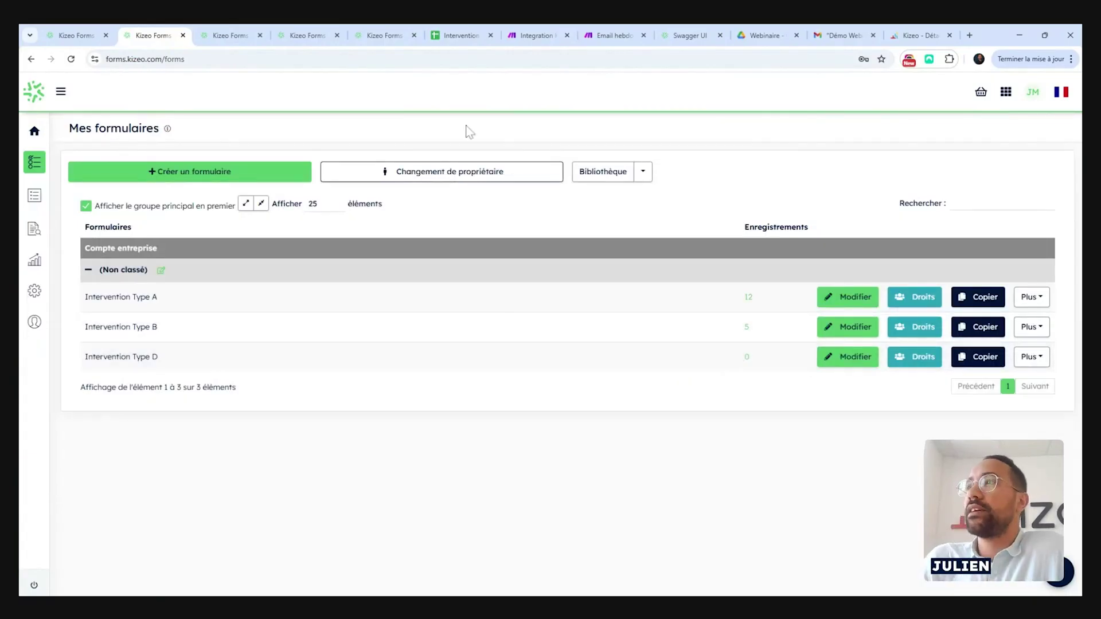
- In the new Make scenario, create a webhook for the Intervention Type D form with the Data Saved and Data Updated events
left_click(546, 36)
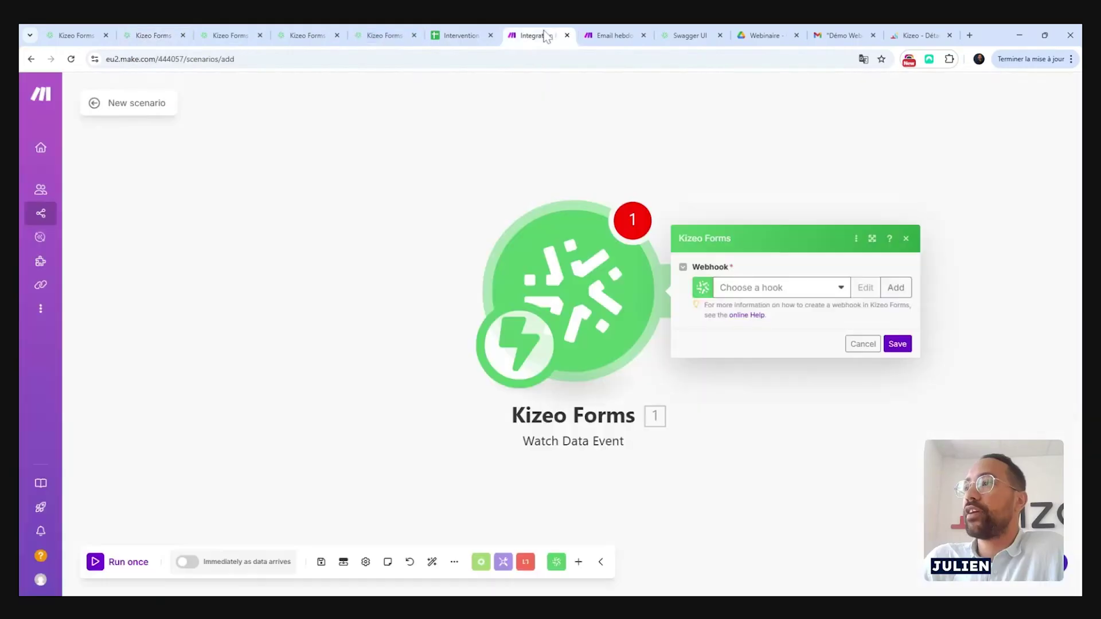
left_click(896, 288)
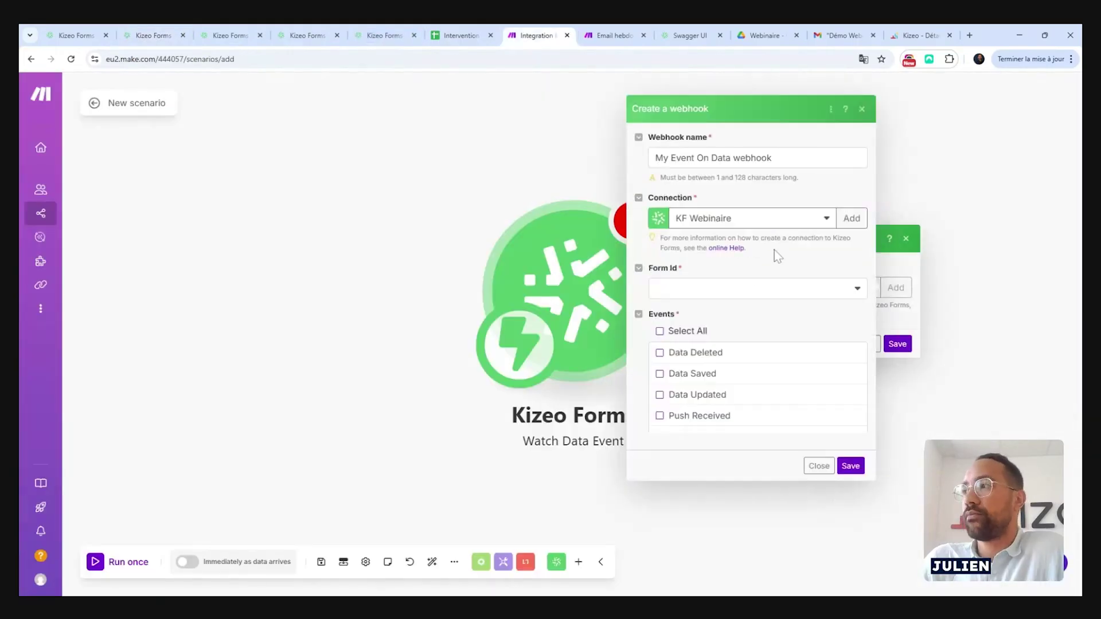
left_click(693, 282)
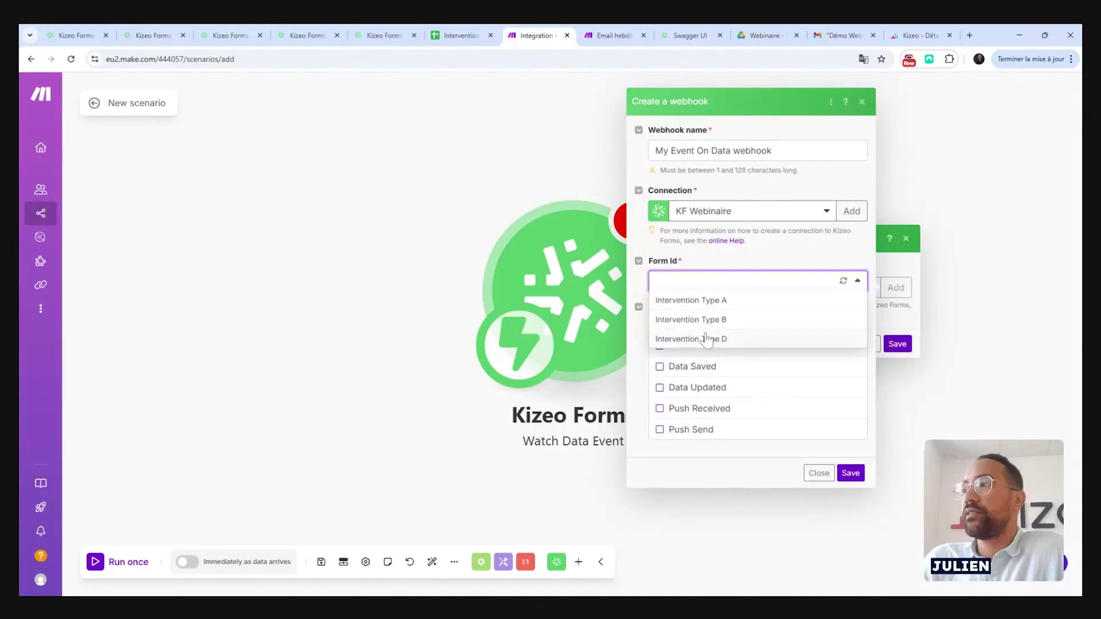
left_click(709, 338)
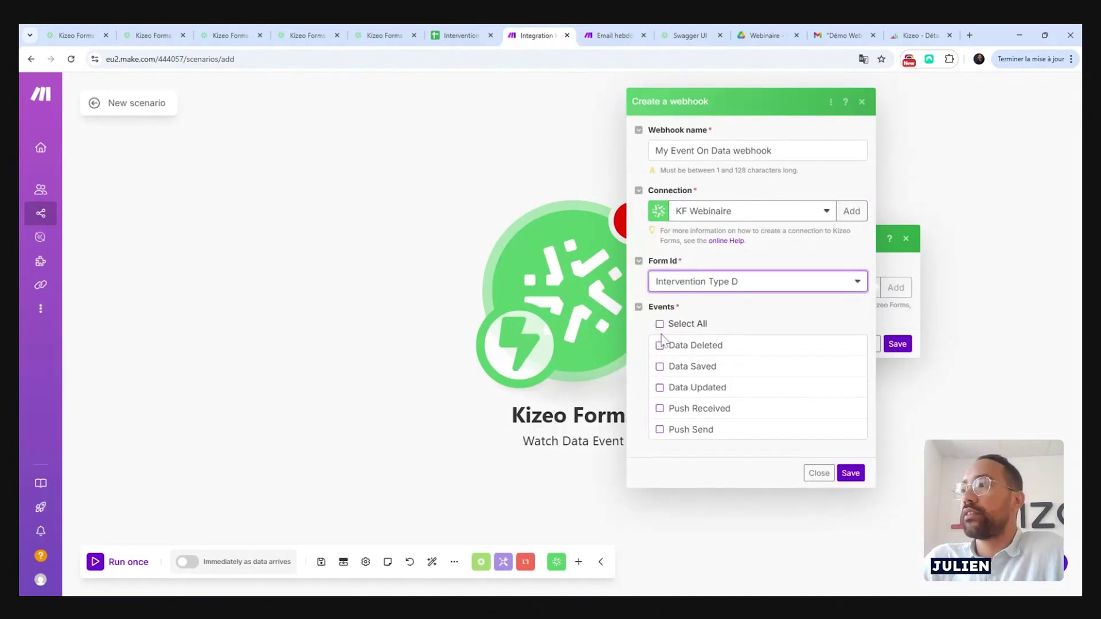
left_click(660, 367)
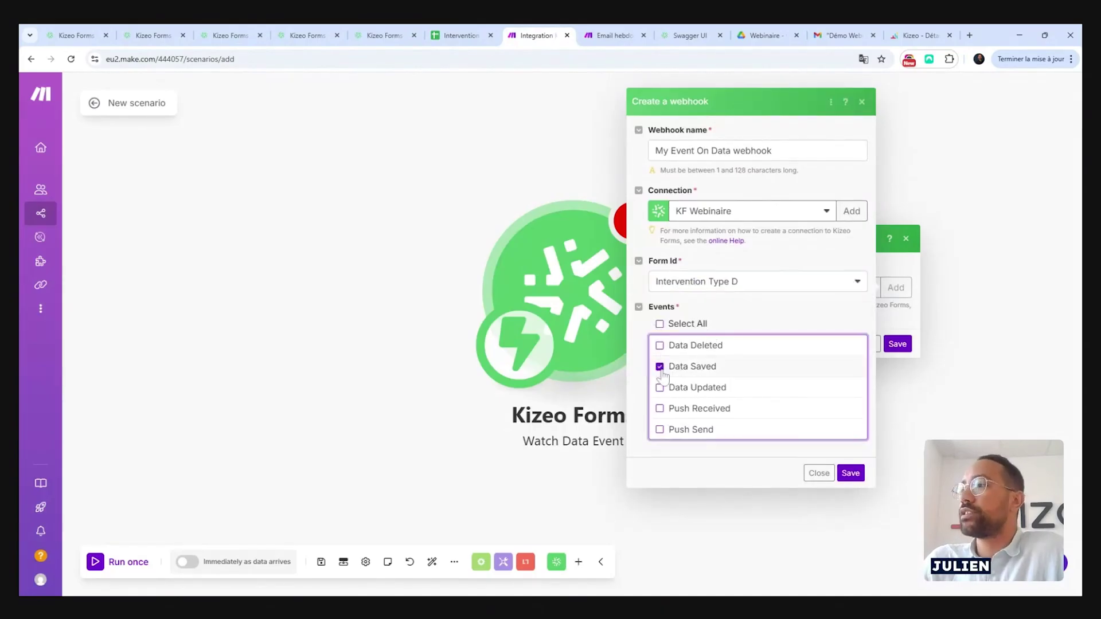
left_click(660, 389)
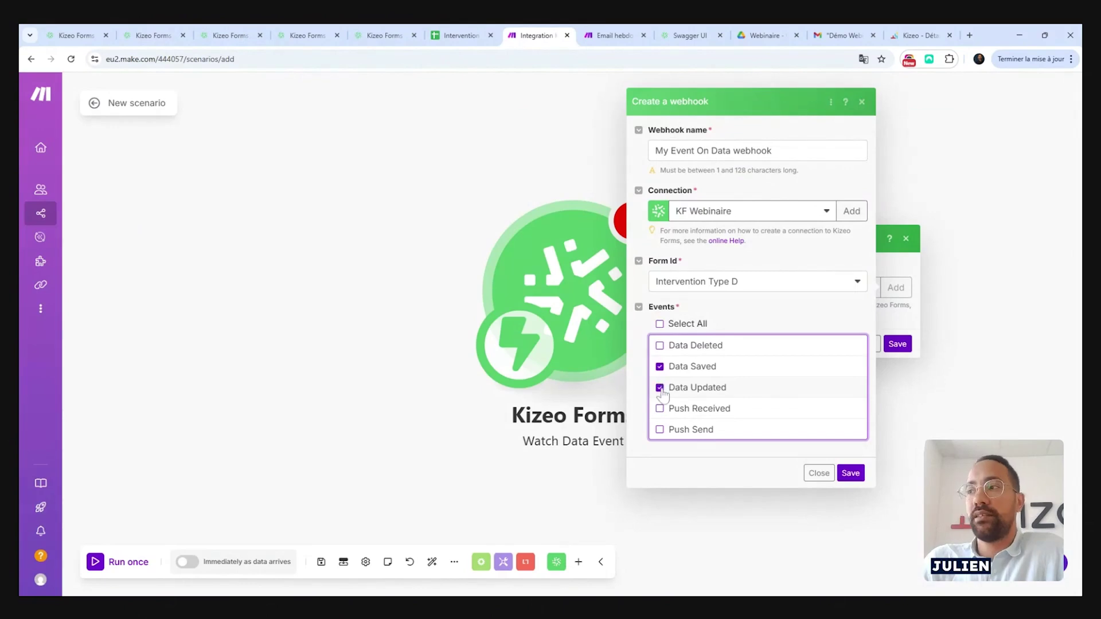
left_click(851, 474)
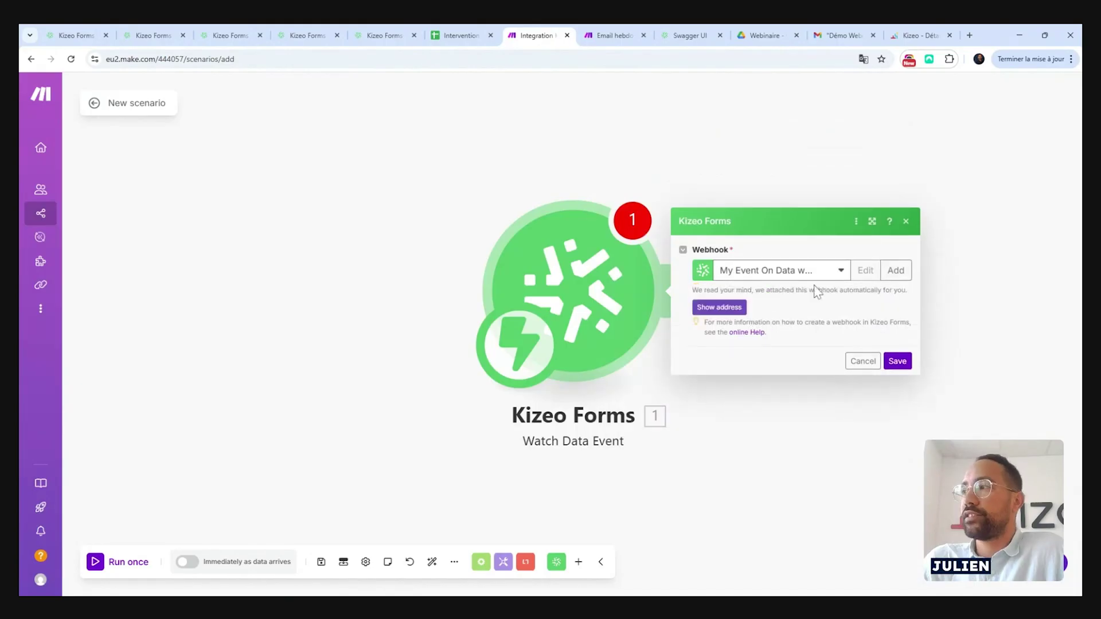
- Check the automations of the Intervention Type D form in Kizeo Forms for the webhook created from Make
left_click(140, 35)
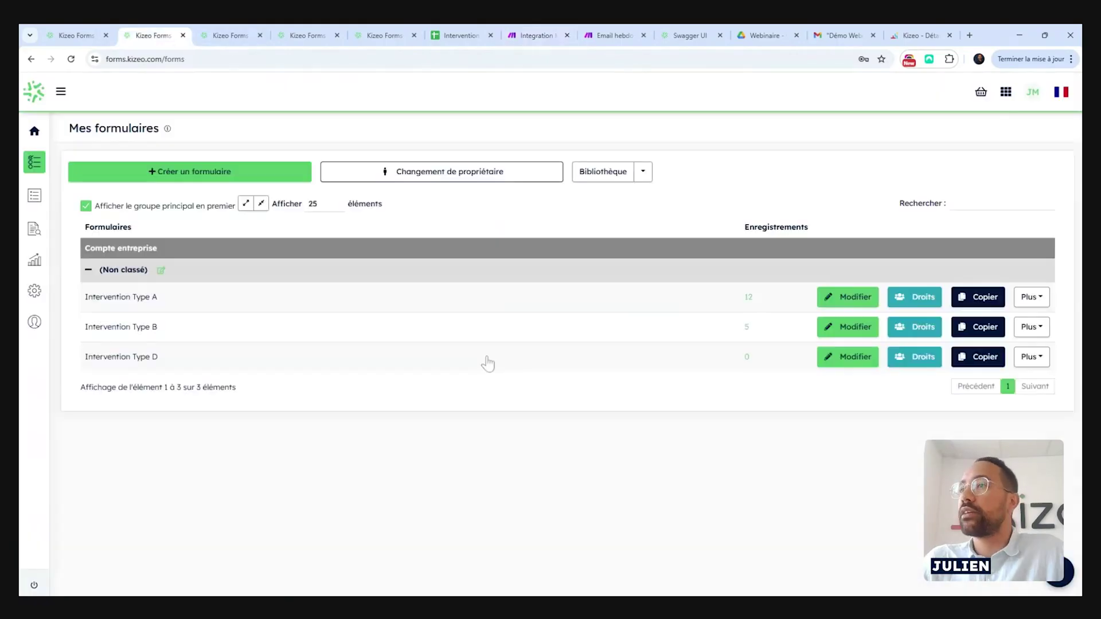
left_click(839, 357)
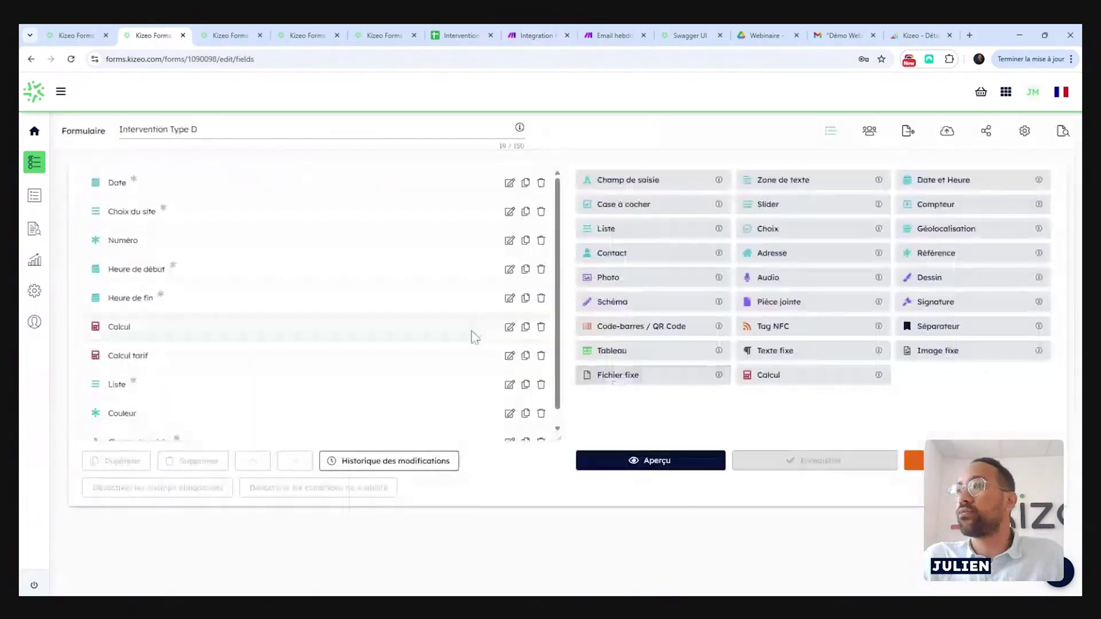
left_click(947, 132)
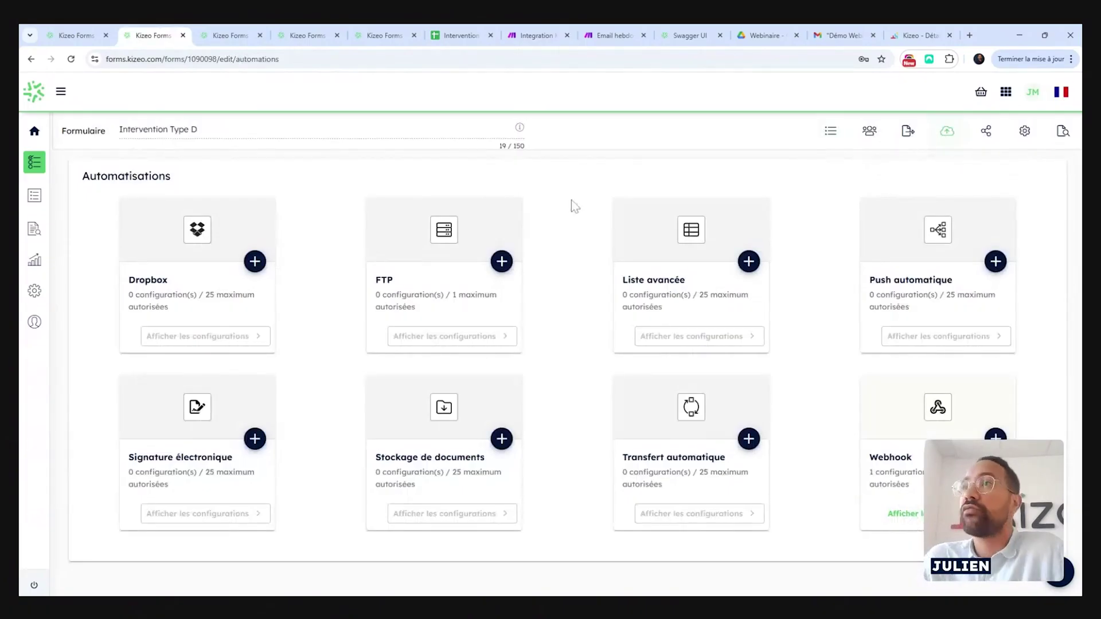
- Save the Kizeo Forms trigger in Make and add a Google Sheets Search Rows module after it
left_click(553, 27)
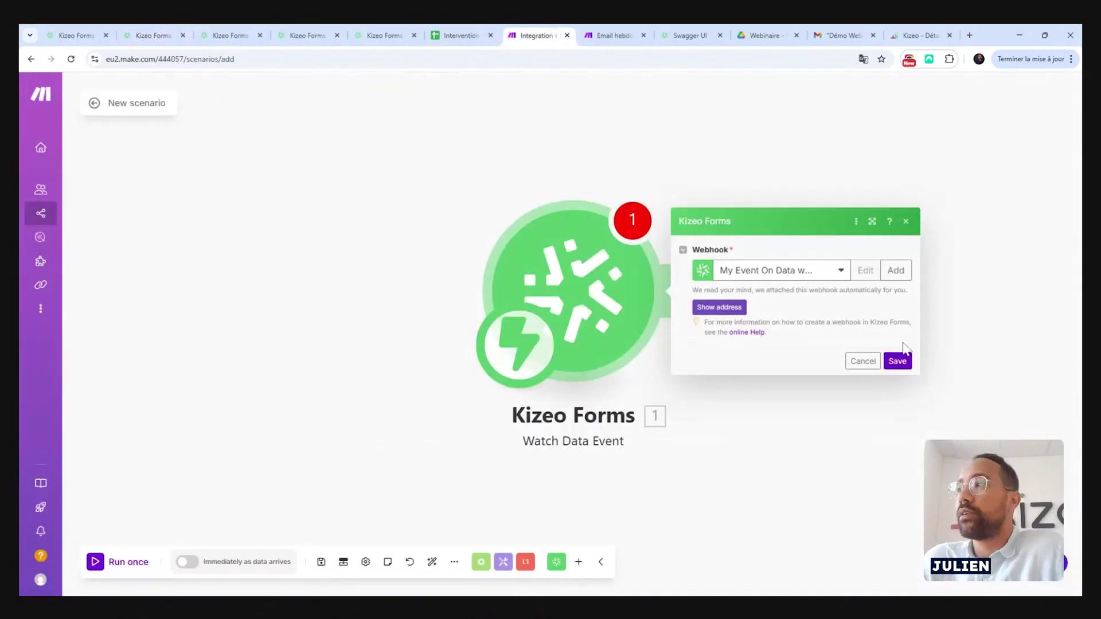
left_click(898, 361)
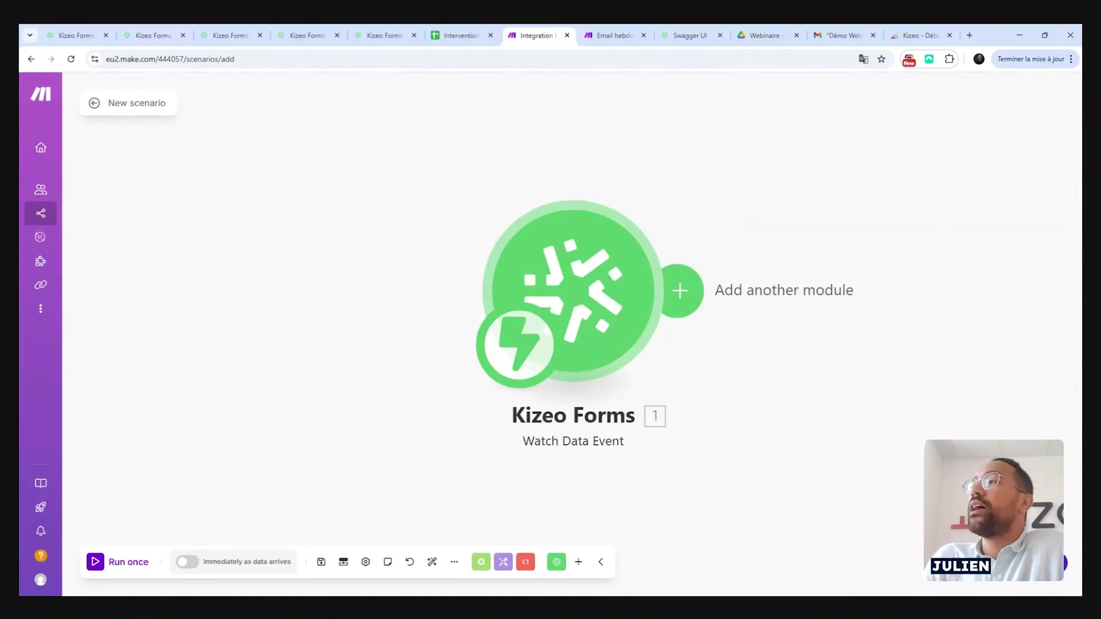
left_click(685, 294)
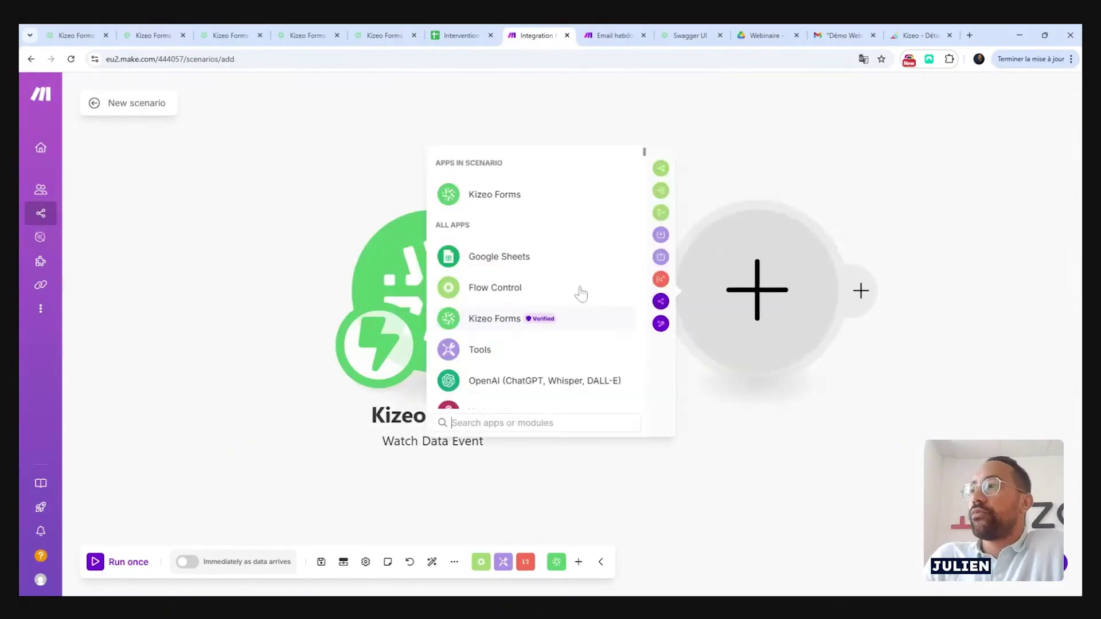
left_click(492, 255)
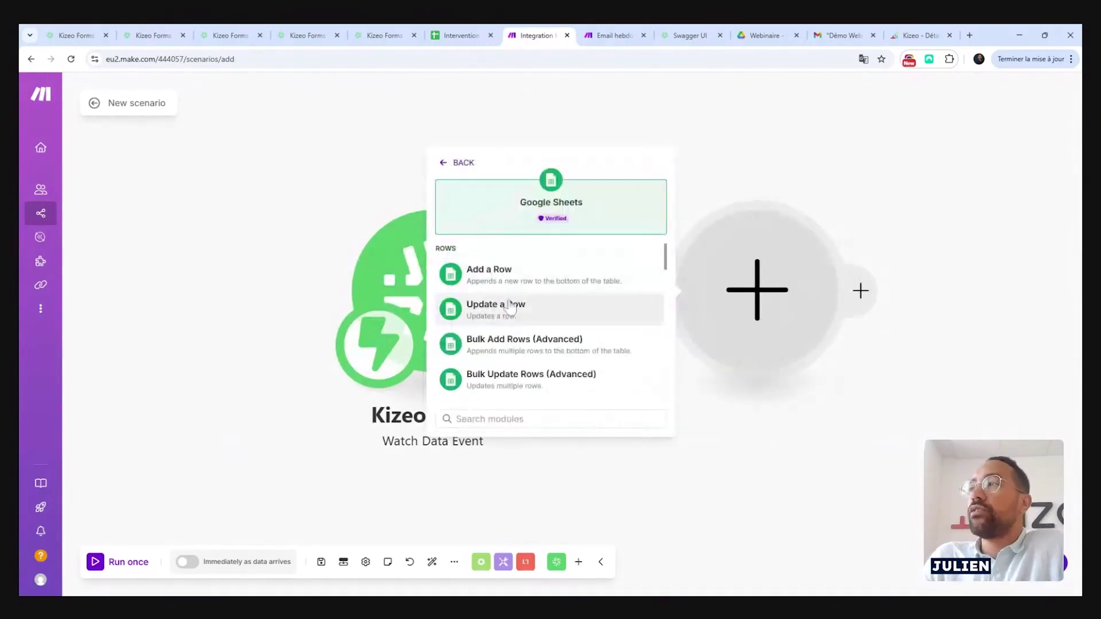
scroll(499, 351, "down", 2)
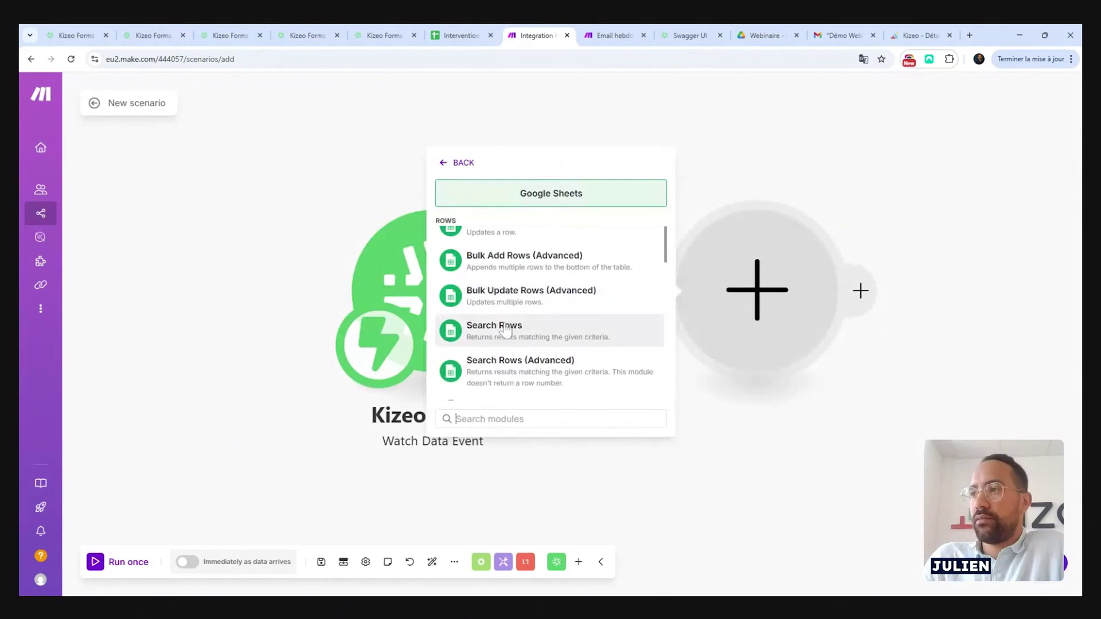
left_click(498, 327)
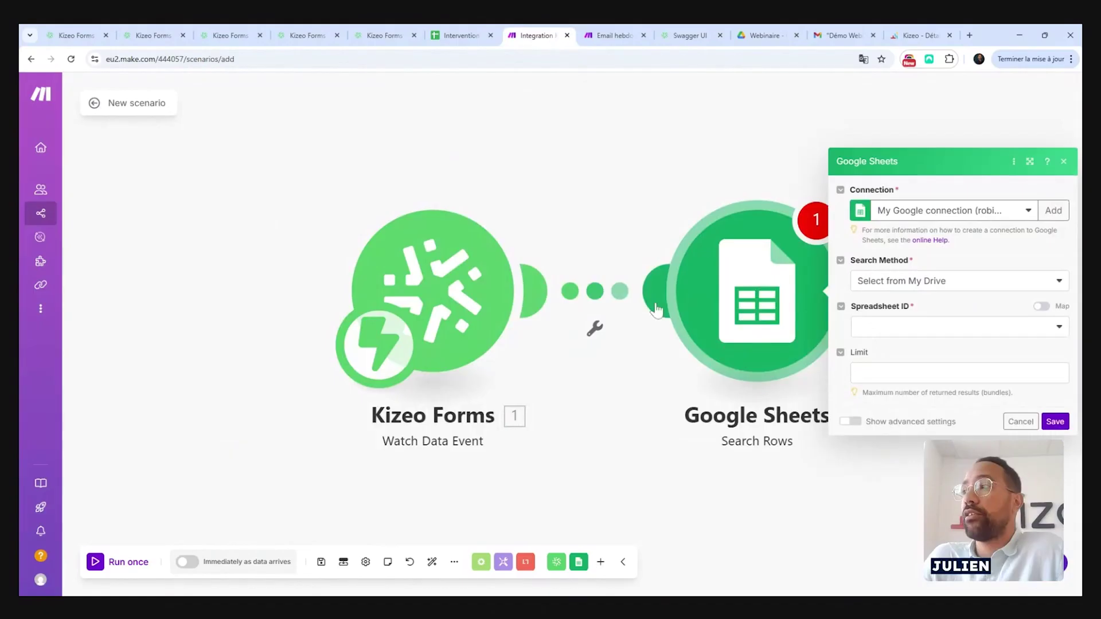
- Set the Search Rows module to search the Interventions sheet of the Intervention complète spreadsheet
left_click(890, 333)
type("interve")
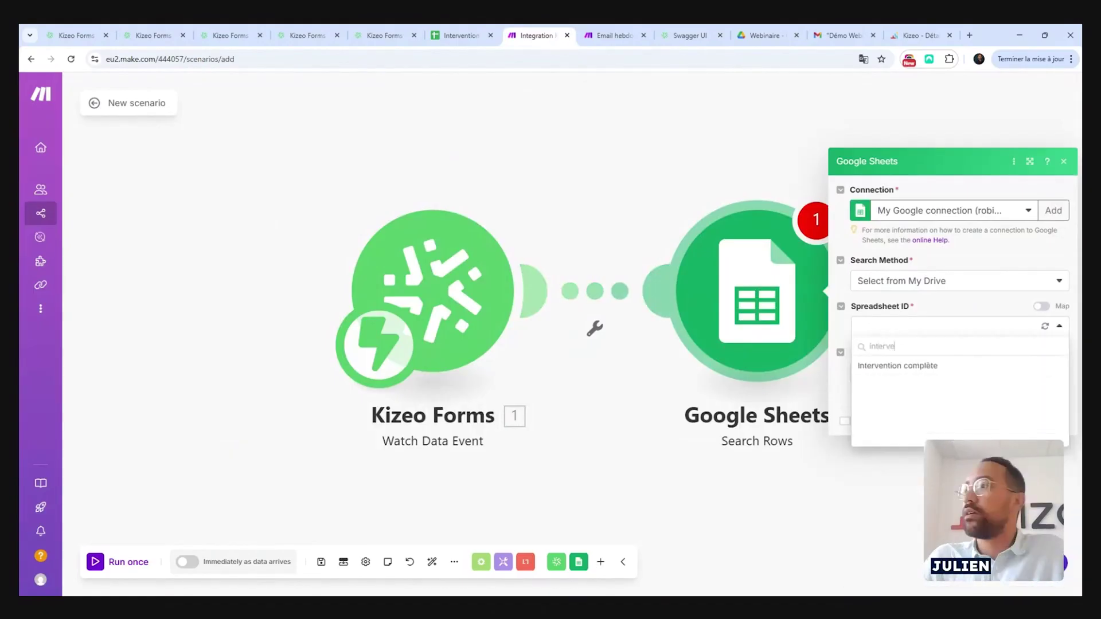
left_click(890, 366)
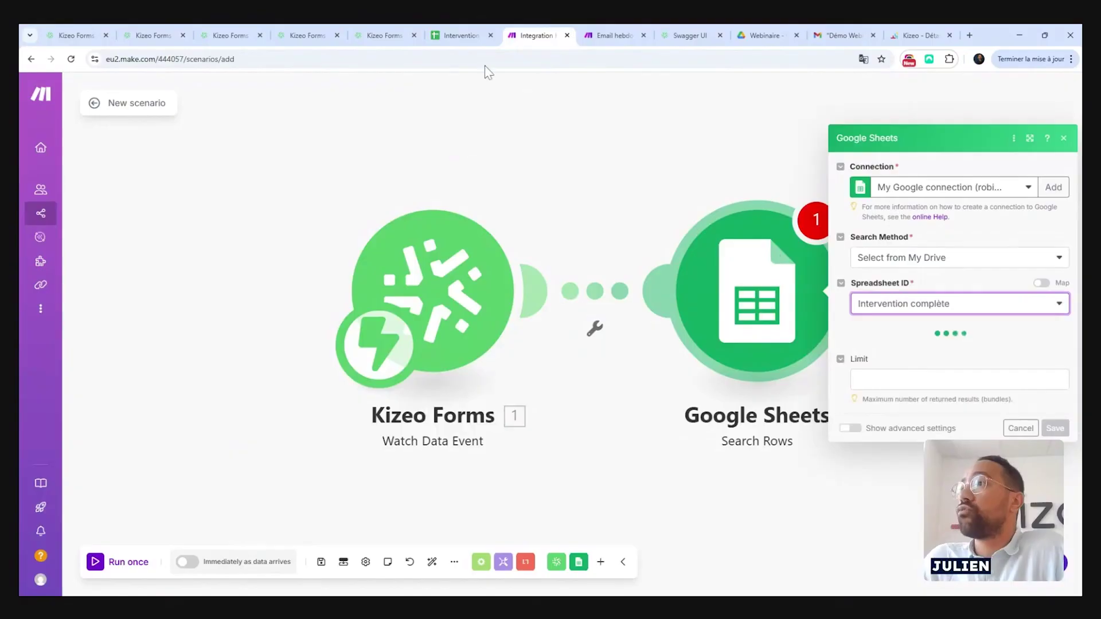
left_click(914, 351)
left_click(902, 366)
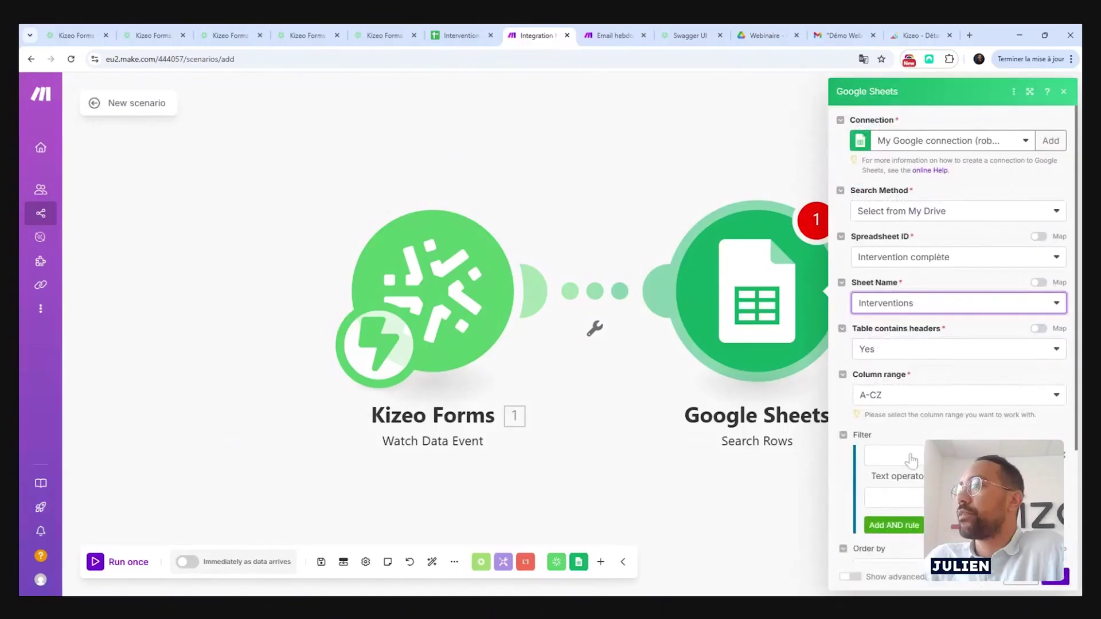
left_click(911, 459)
left_click(912, 349)
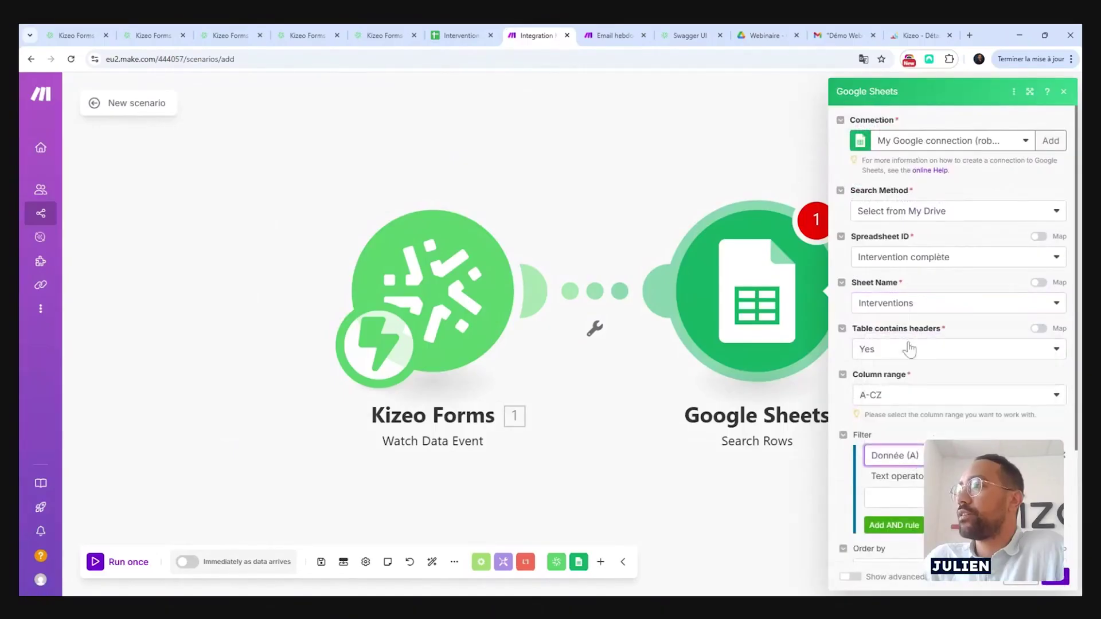
scroll(903, 434, "down", 2)
left_click(952, 391)
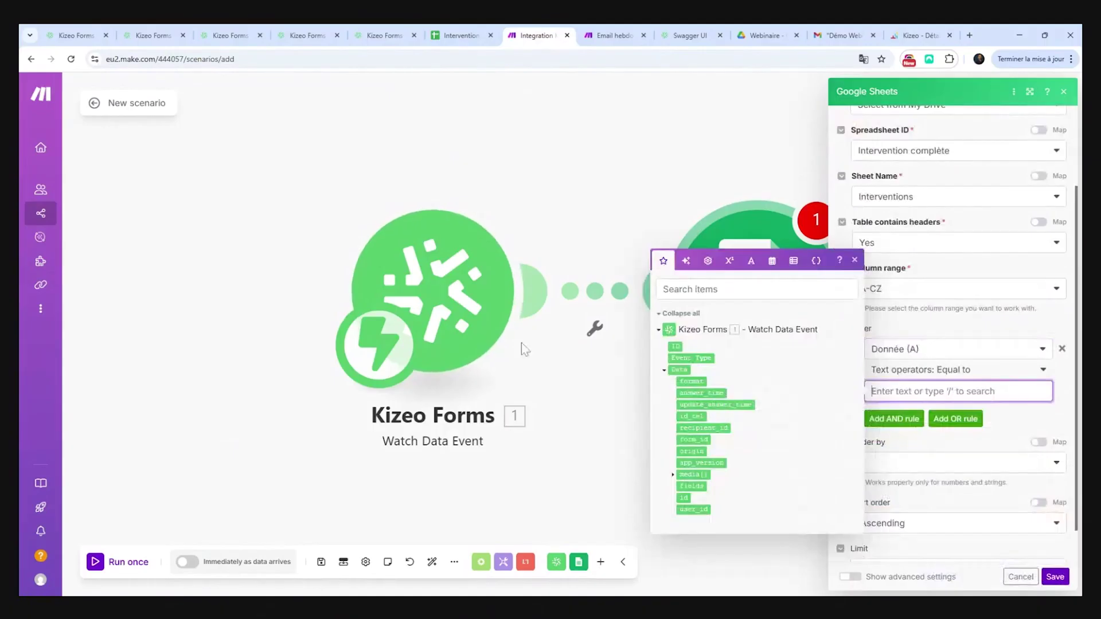
left_click(856, 260)
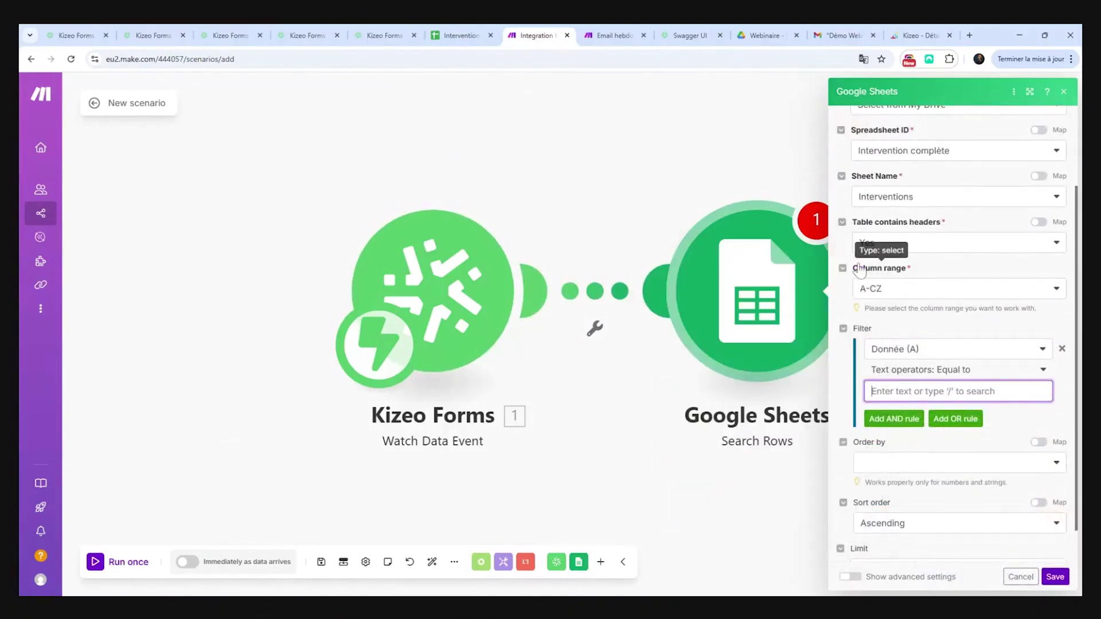
left_click(1064, 93)
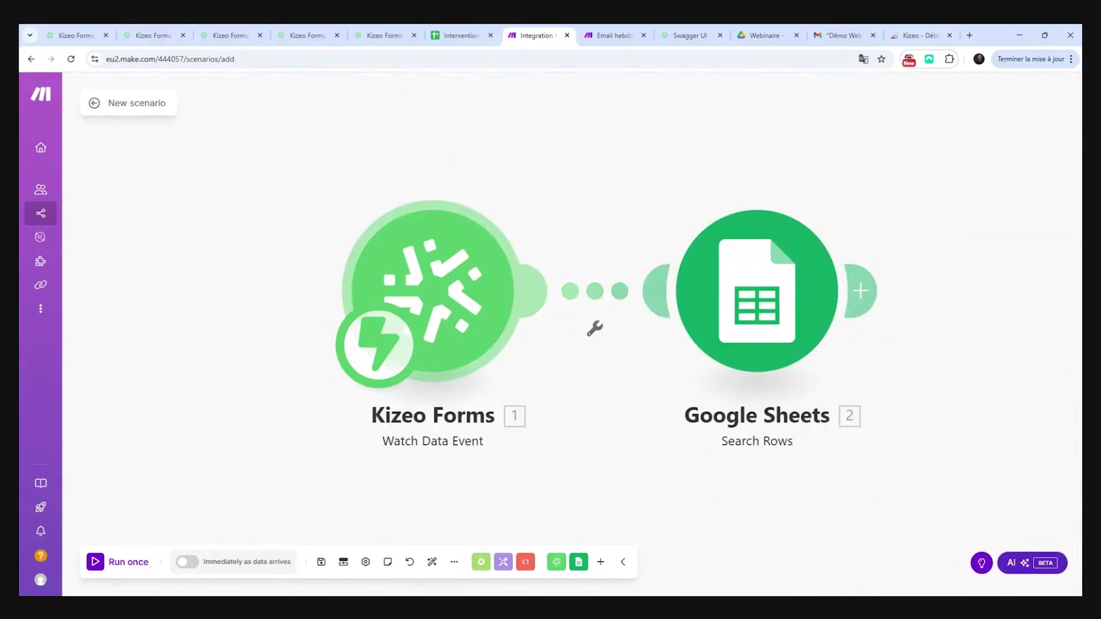
- Run only the Kizeo Forms trigger in Make, and start a new web entry of the Intervention Type D form in Kizeo Forms
right_click(450, 303)
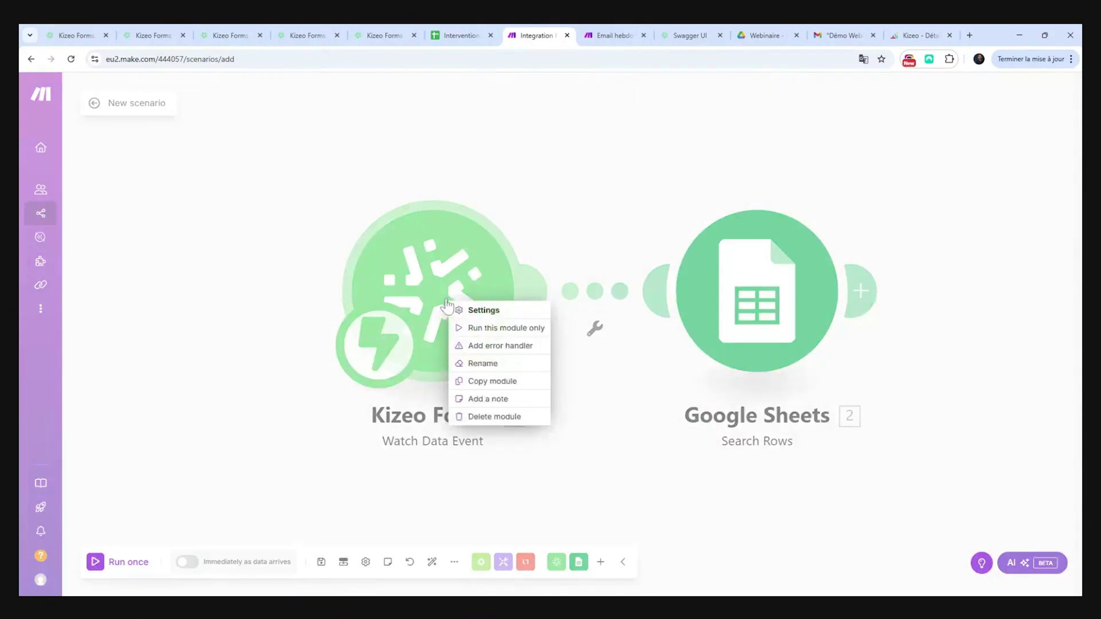
left_click(482, 329)
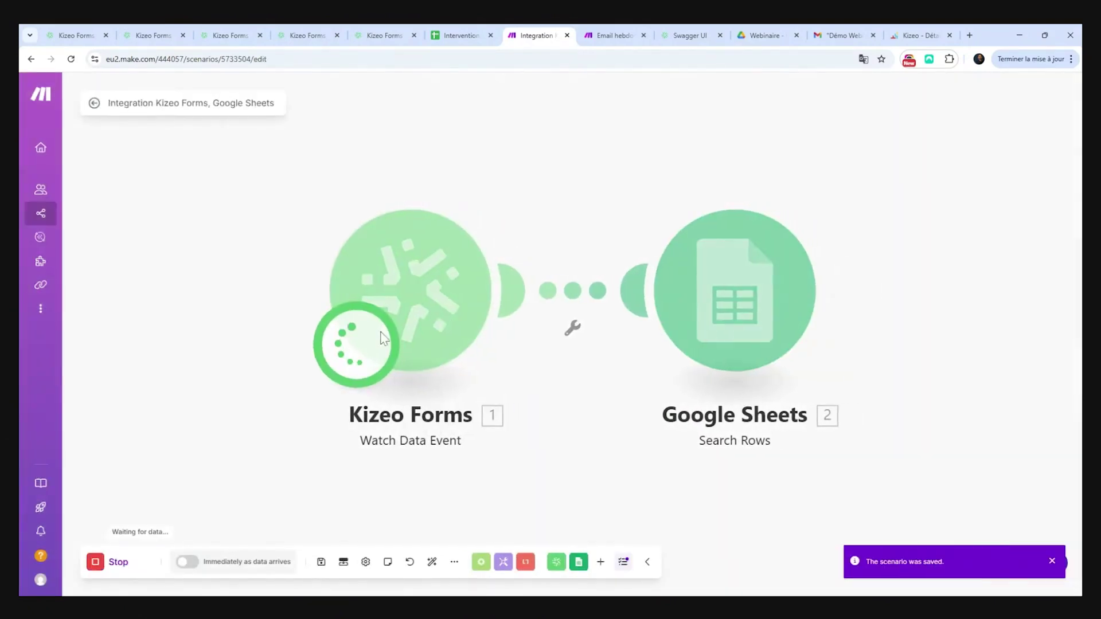
left_click(148, 36)
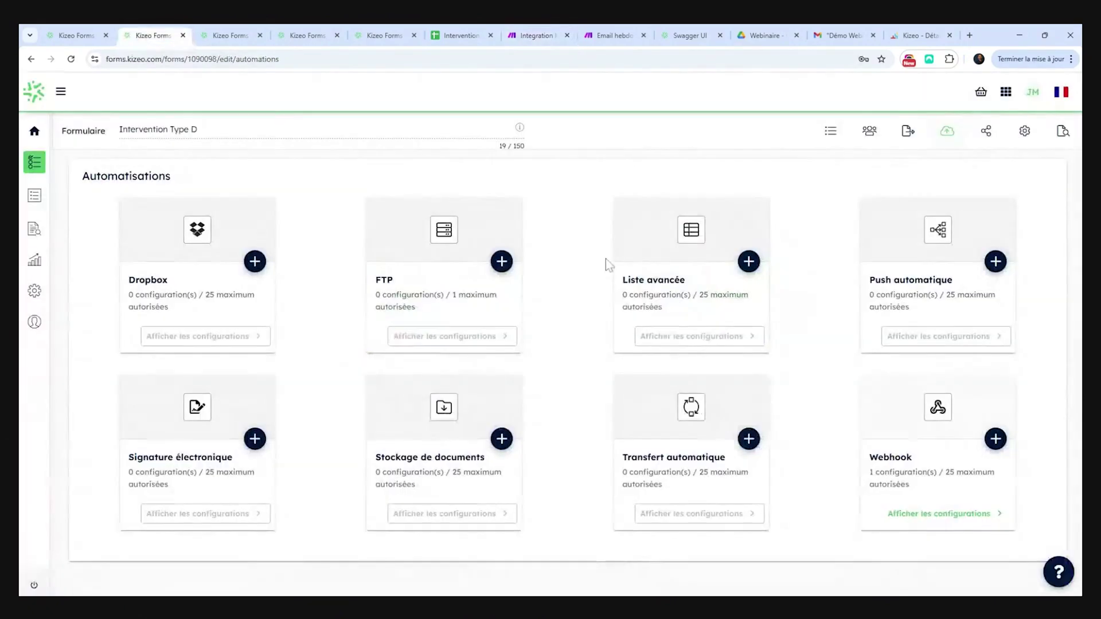
left_click(1062, 134)
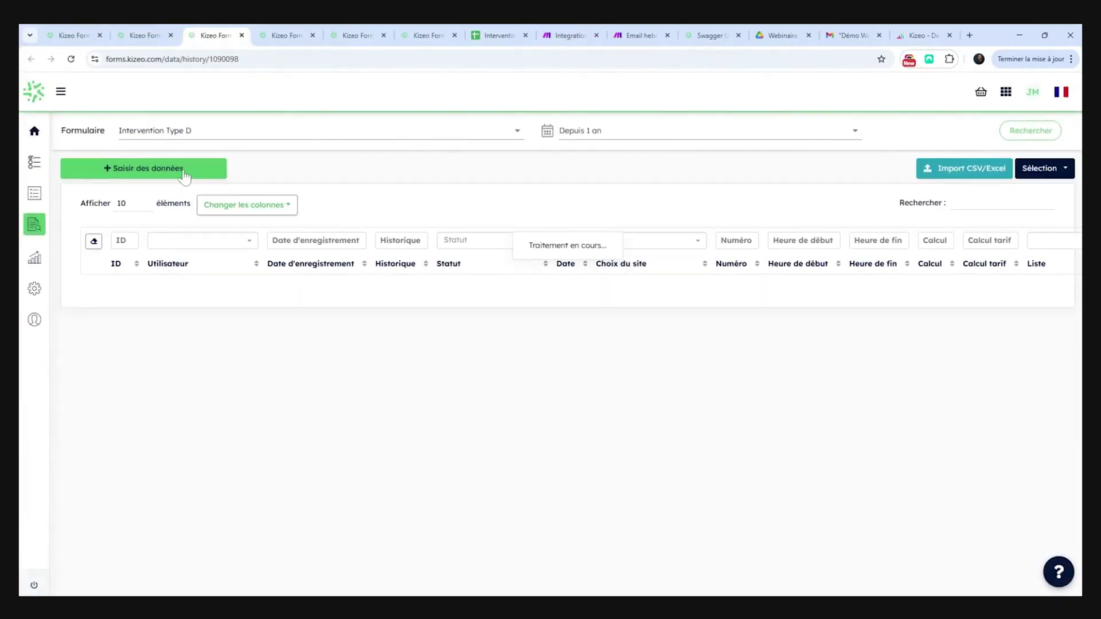
left_click(183, 174)
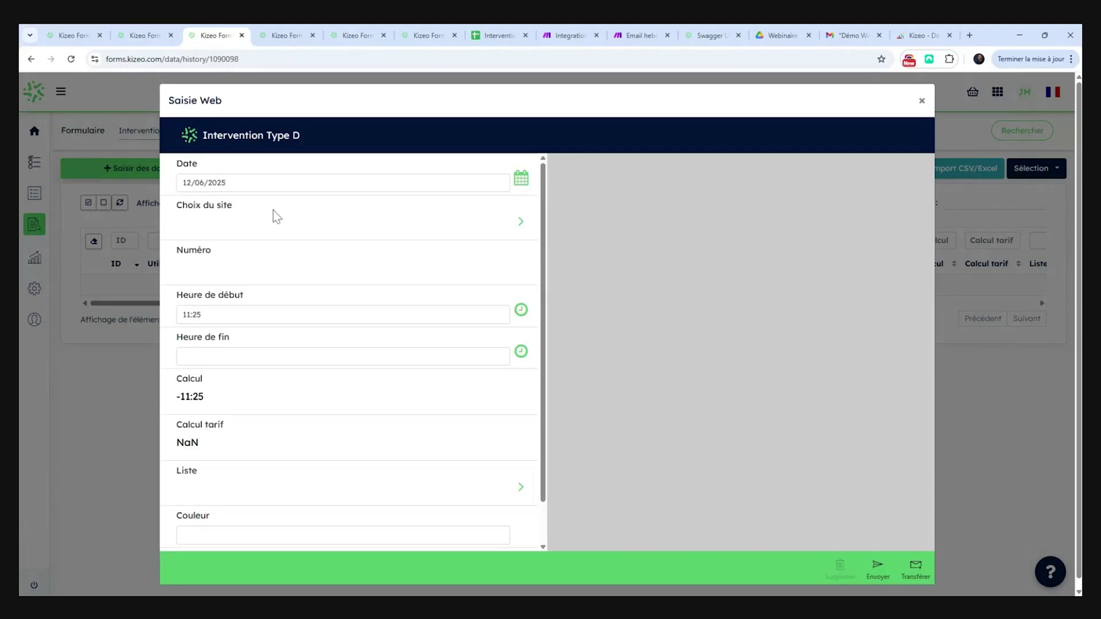
- Choose Dijon under Bourgogne-Franche-Comté as the entry's site and set its end time to 17:25
left_click(479, 210)
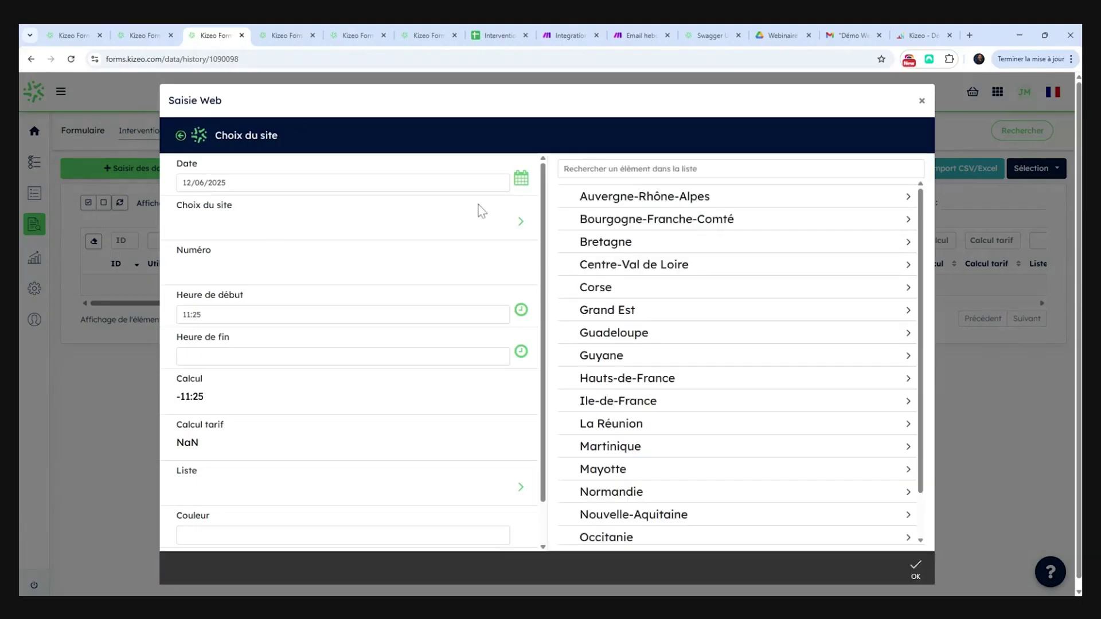
left_click(591, 219)
left_click(598, 219)
left_click(597, 220)
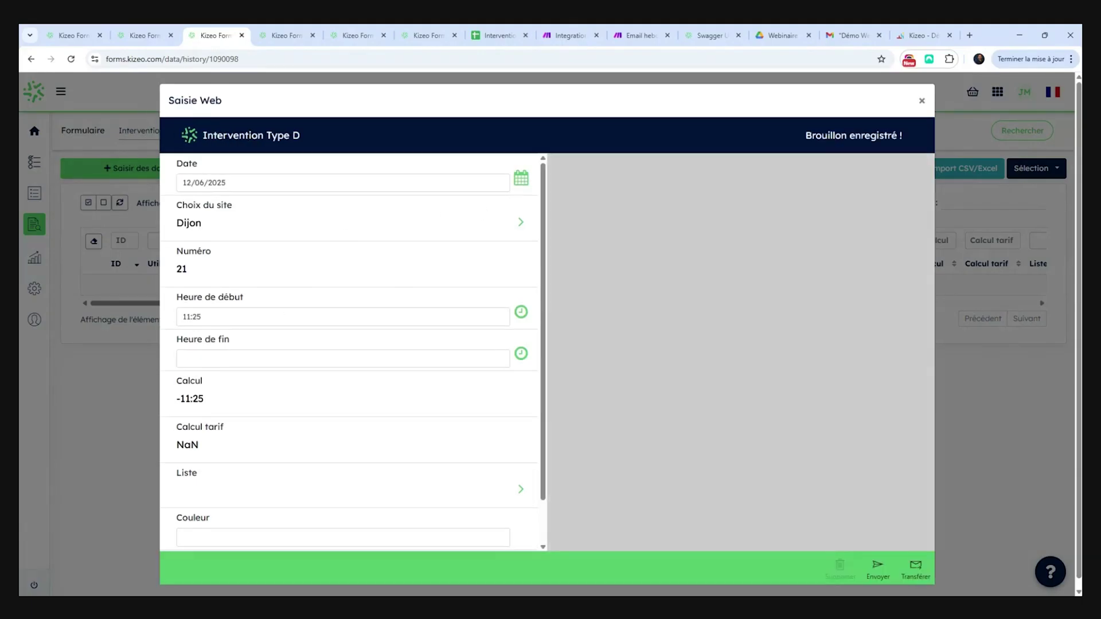
left_click(340, 360)
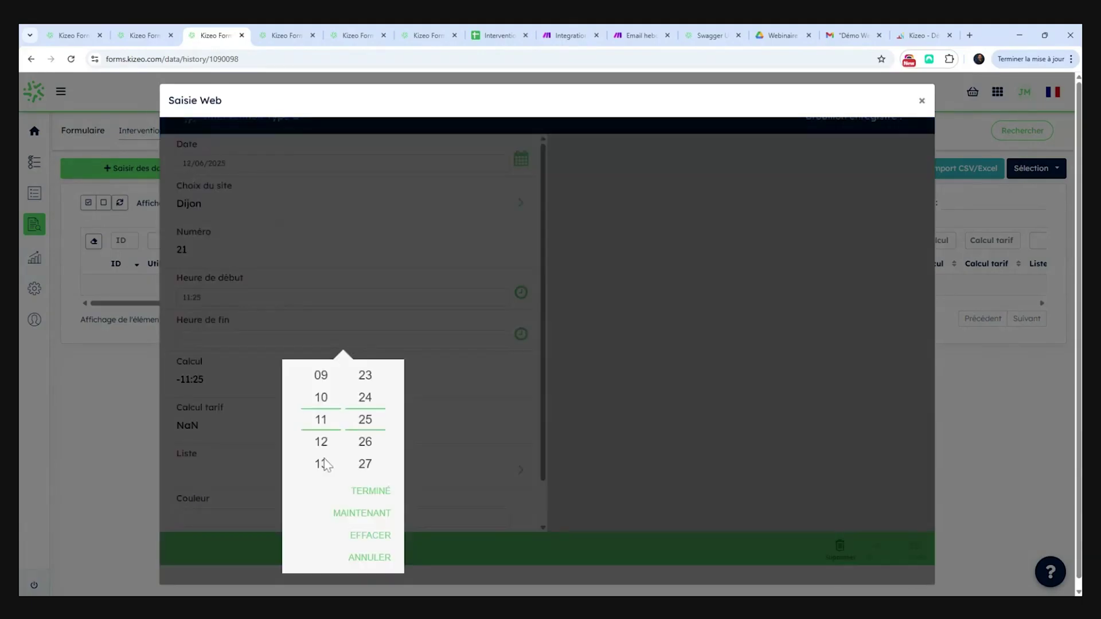
scroll(321, 453, "down", 6)
left_click(372, 492)
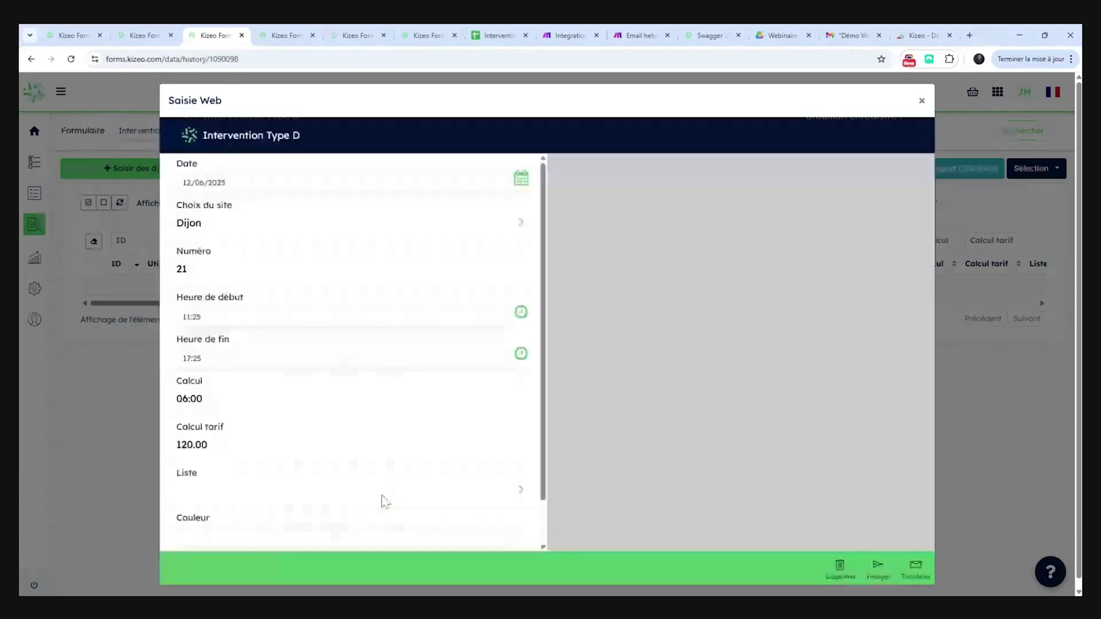
- Select Element 2 in the entry's Liste field, enter 2 in Champ de saisie and send the entry
scroll(332, 472, "down", 1)
left_click(339, 442)
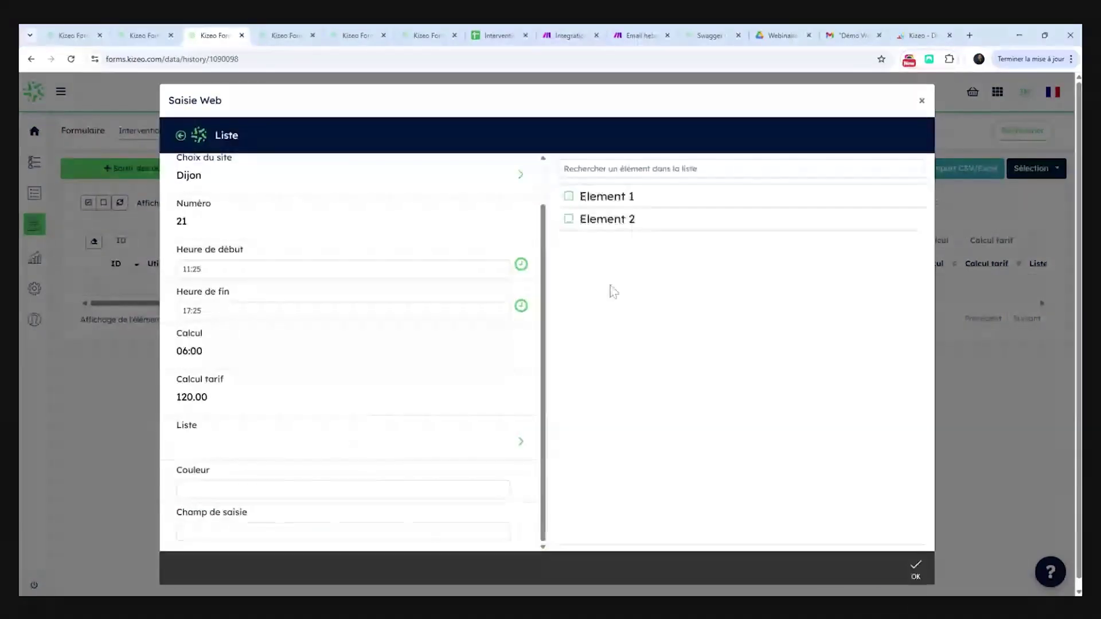
left_click(607, 220)
left_click(338, 533)
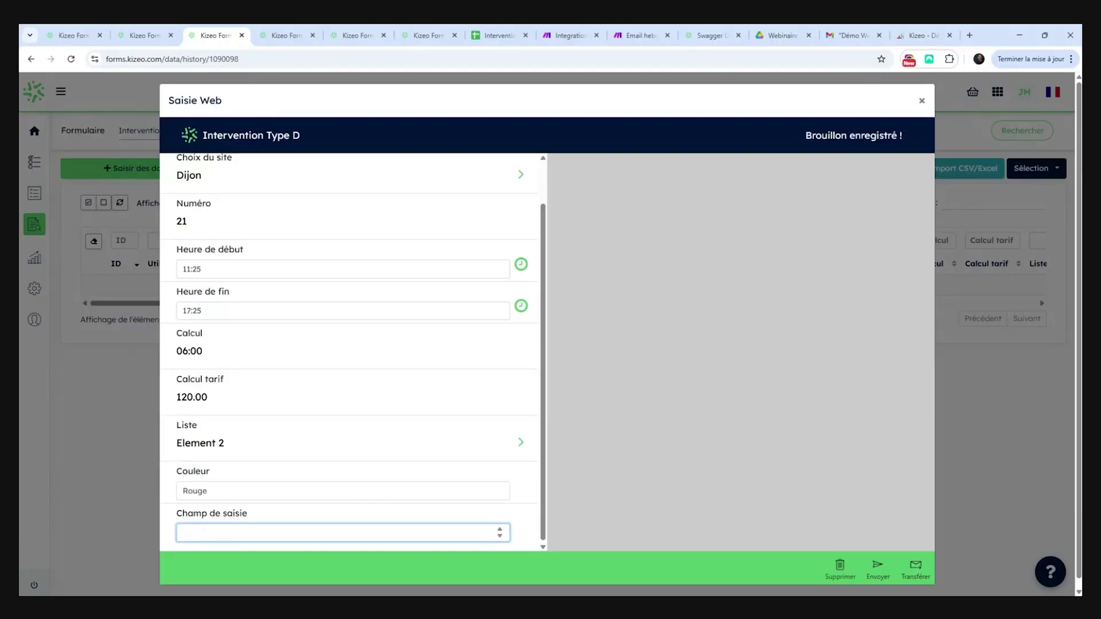
type("2")
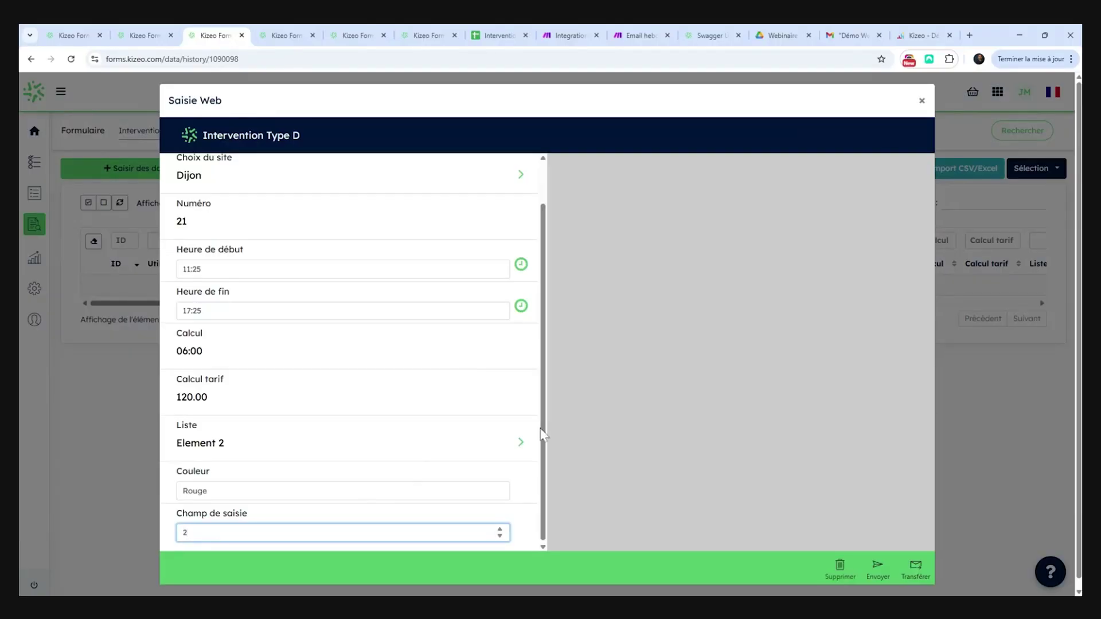
left_click(878, 572)
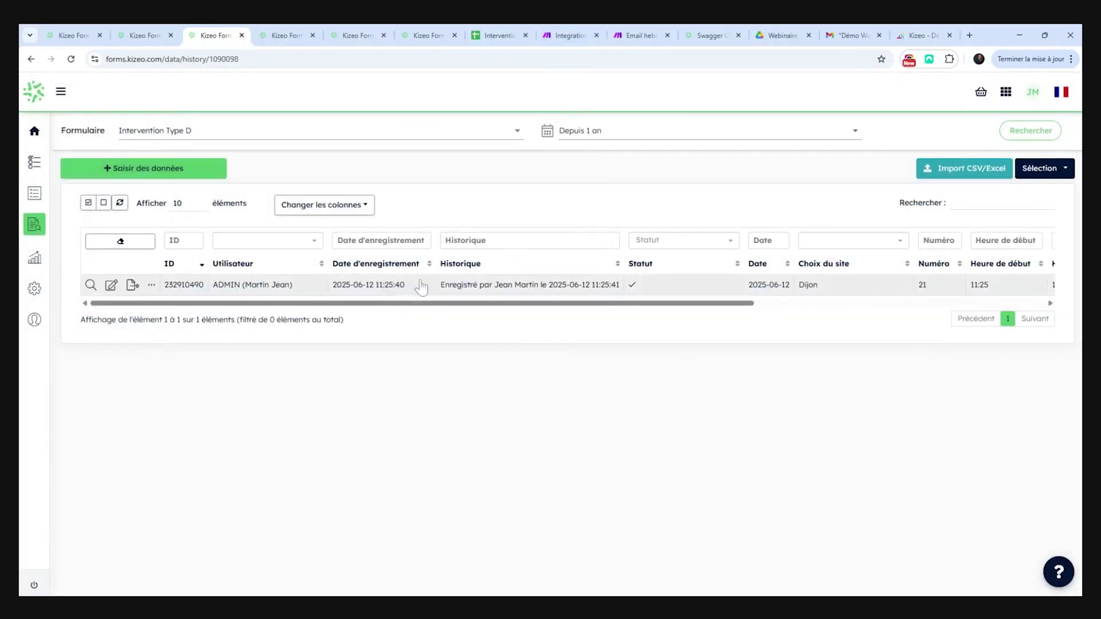
- Switch to the Make scenario and examine the Kizeo Forms output bundle, including the value of the choix_du_site field
left_click(568, 36)
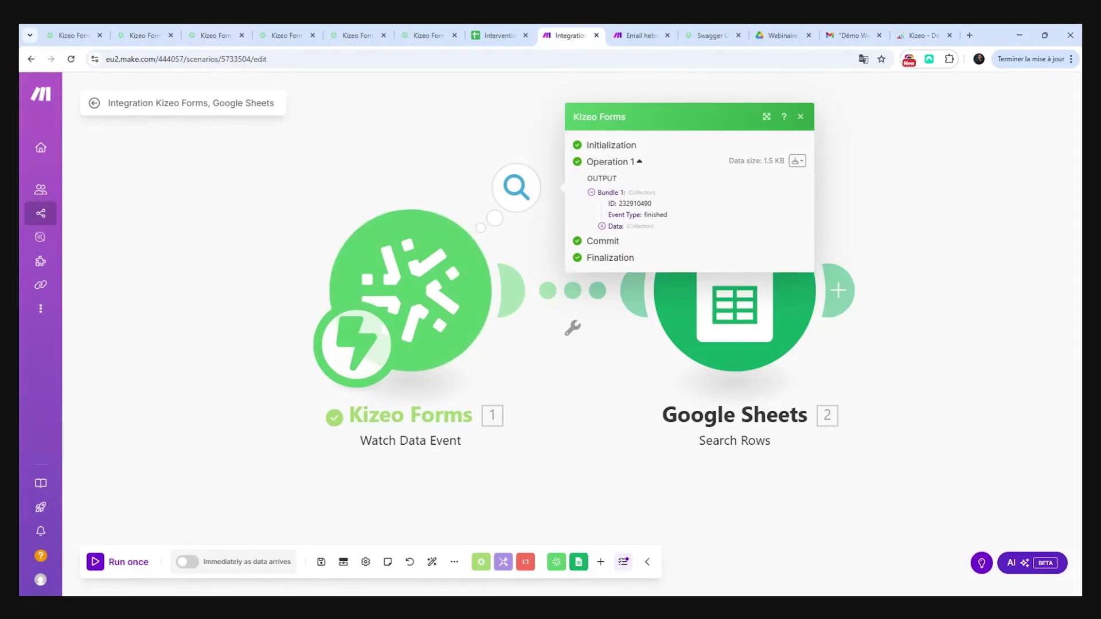
left_click(603, 226)
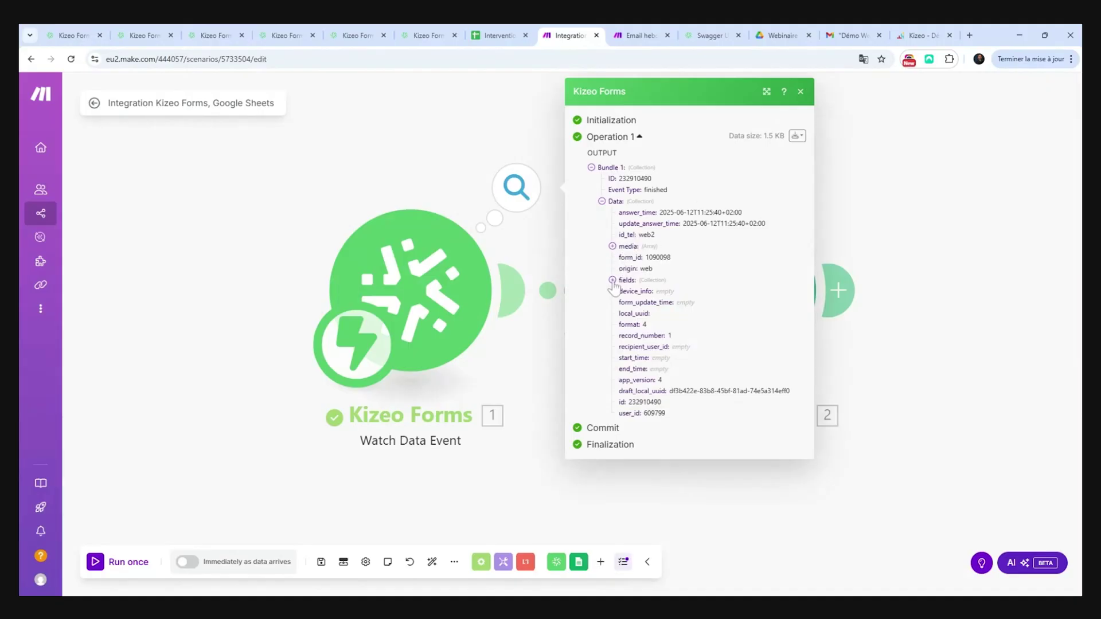
left_click(613, 281)
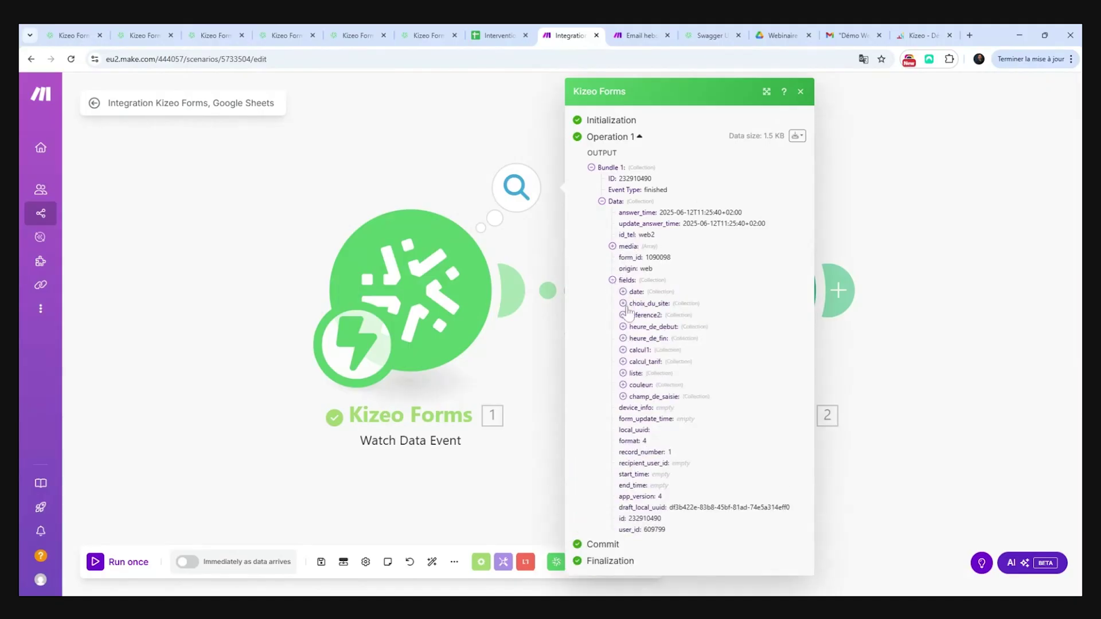
left_click(624, 304)
left_click(633, 316)
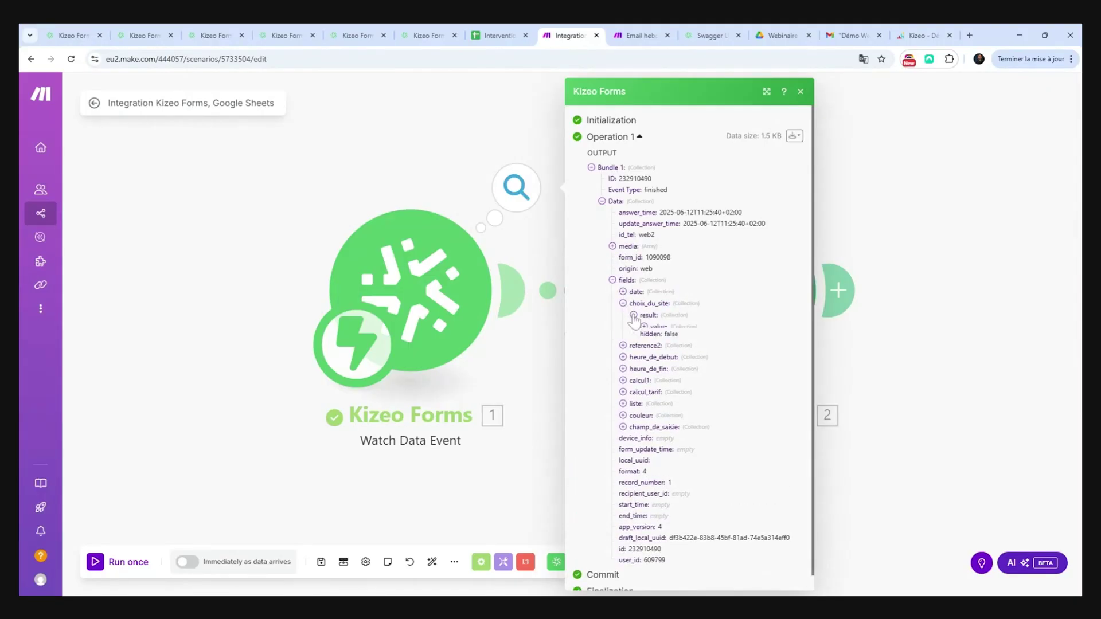
left_click(644, 327)
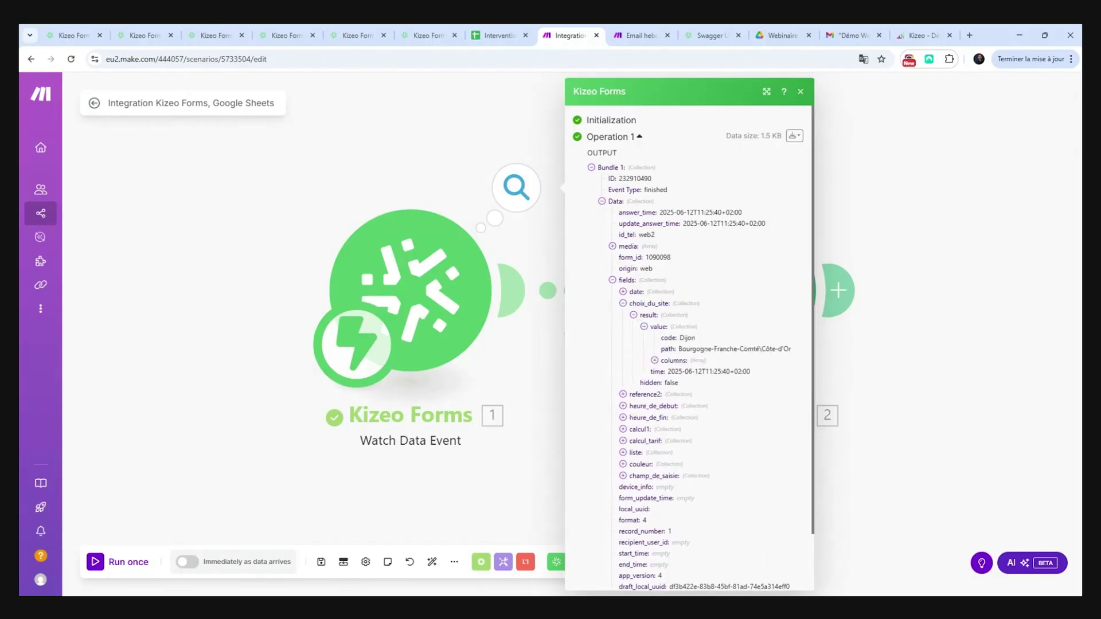
left_click(801, 92)
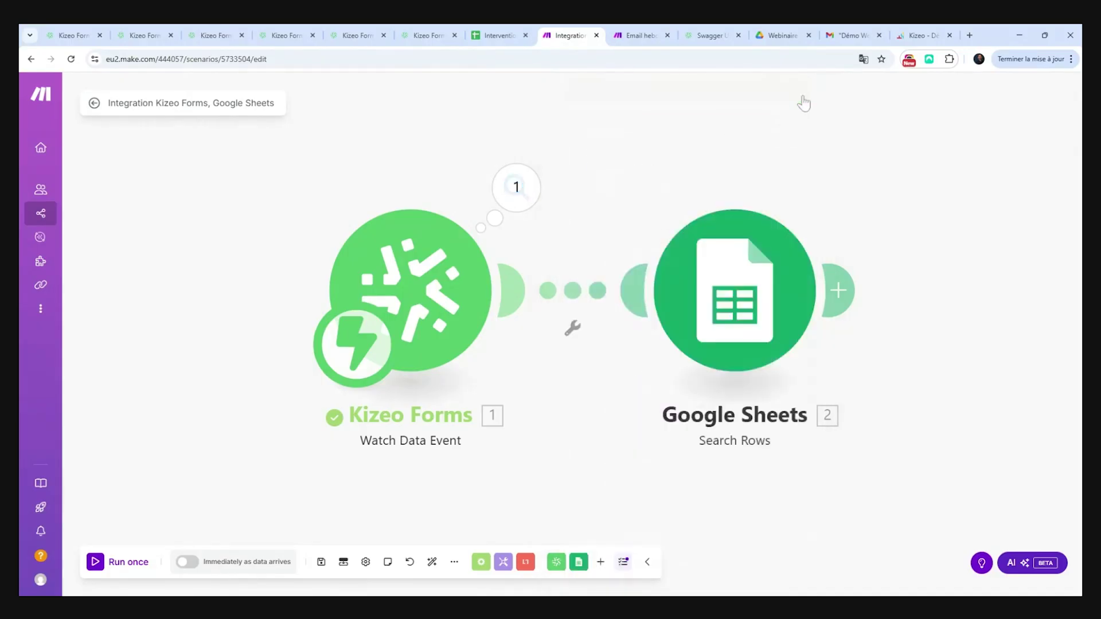
- Set the Google Sheets Search Rows module to the Interventions sheet of the Intervention complète spreadsheet
left_click(735, 284)
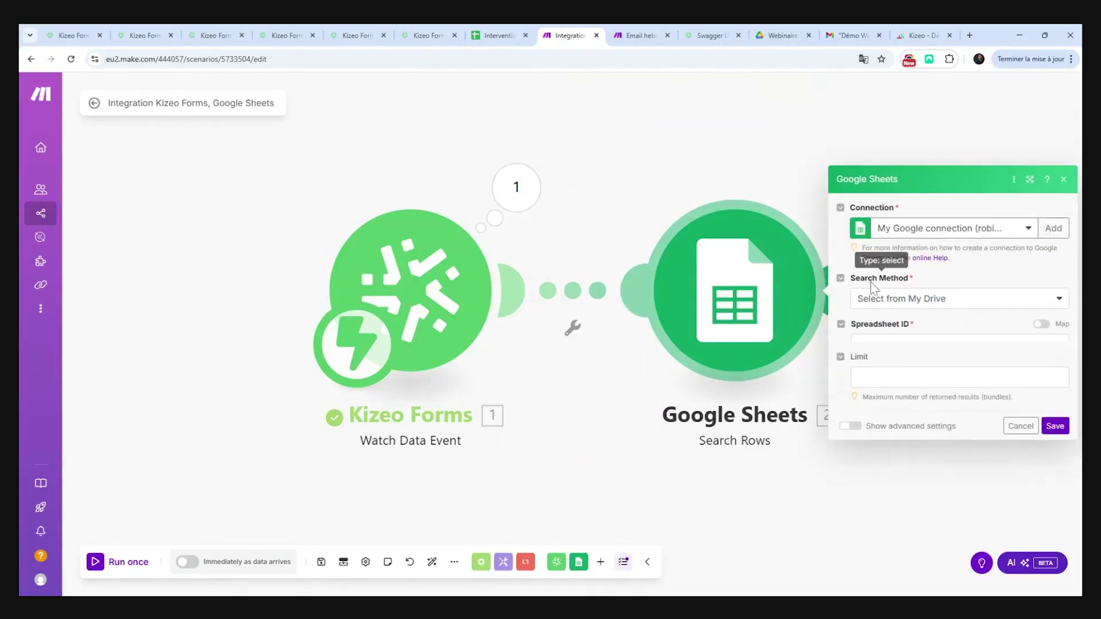
left_click(880, 327)
type("Interv")
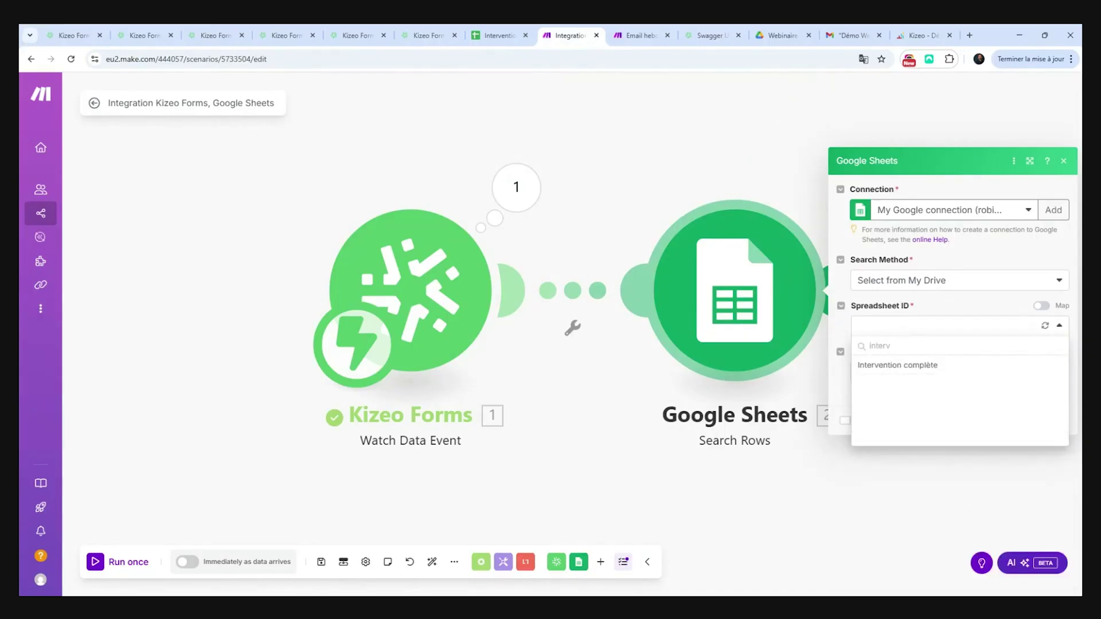
left_click(889, 367)
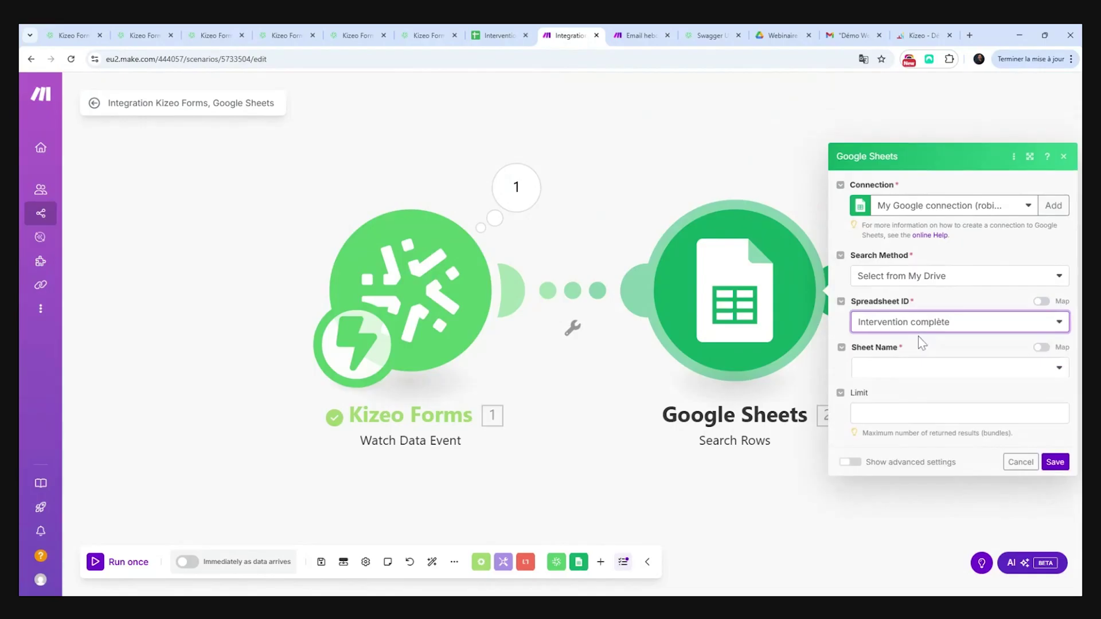
left_click(899, 355)
left_click(892, 364)
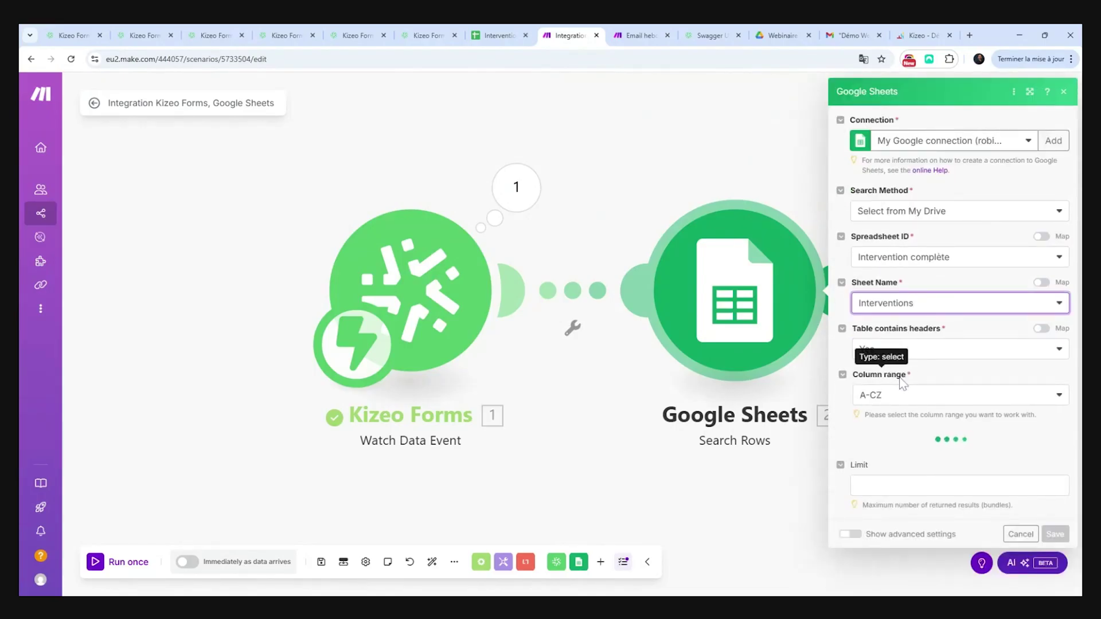
- Filter the row search on the Donnée (A) column equal to the id inside the Kizeo Forms Data collection
scroll(947, 378, "down", 1)
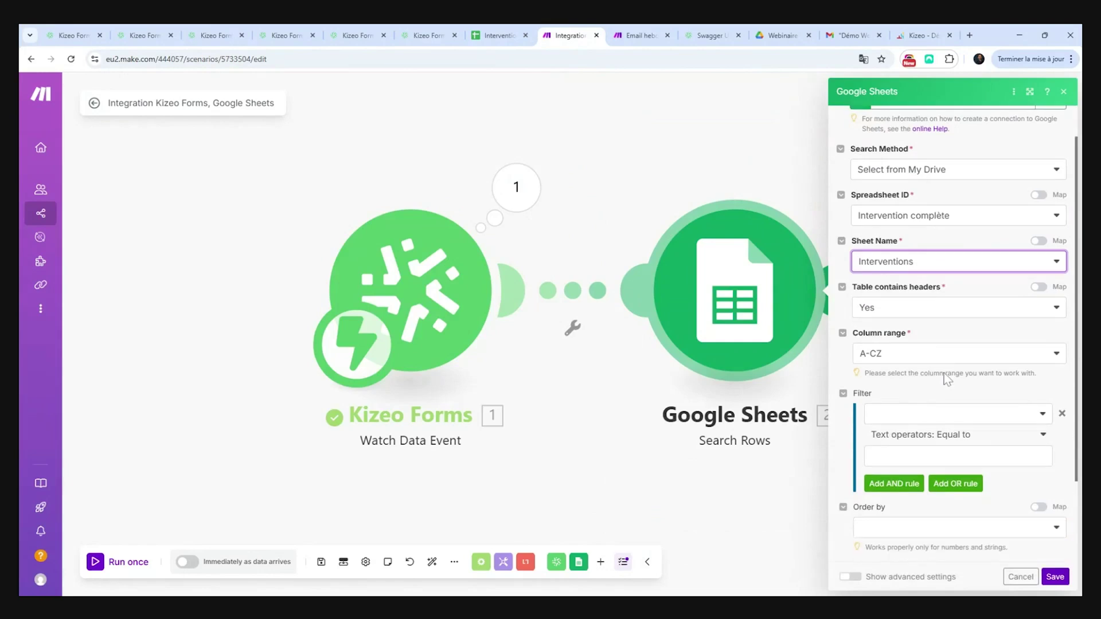
scroll(946, 378, "down", 1)
left_click(921, 380)
left_click(910, 397)
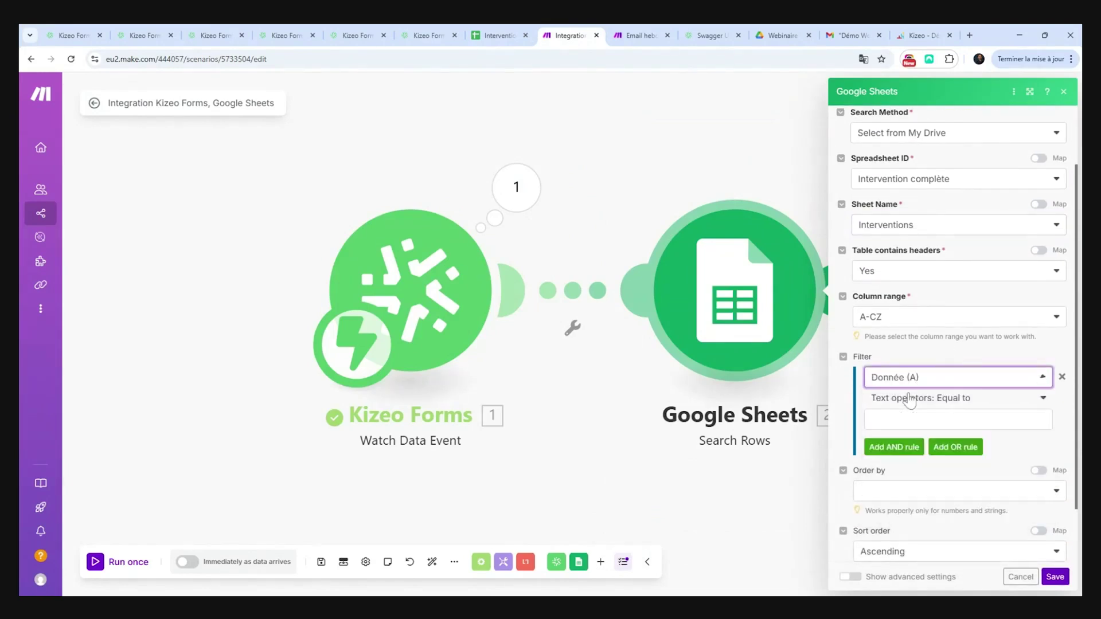
left_click(958, 419)
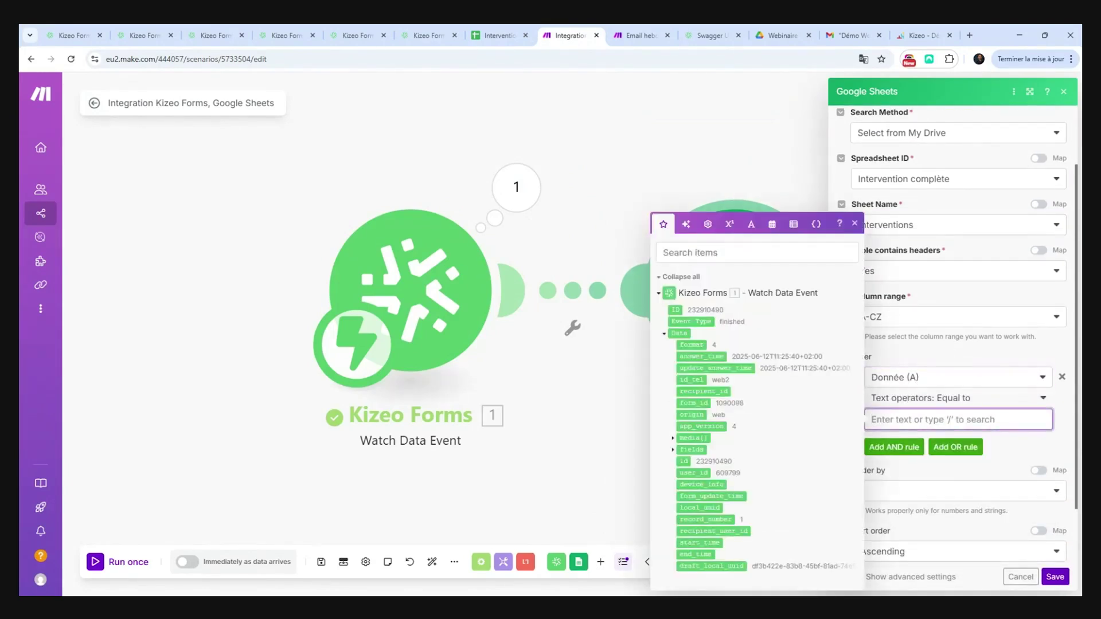
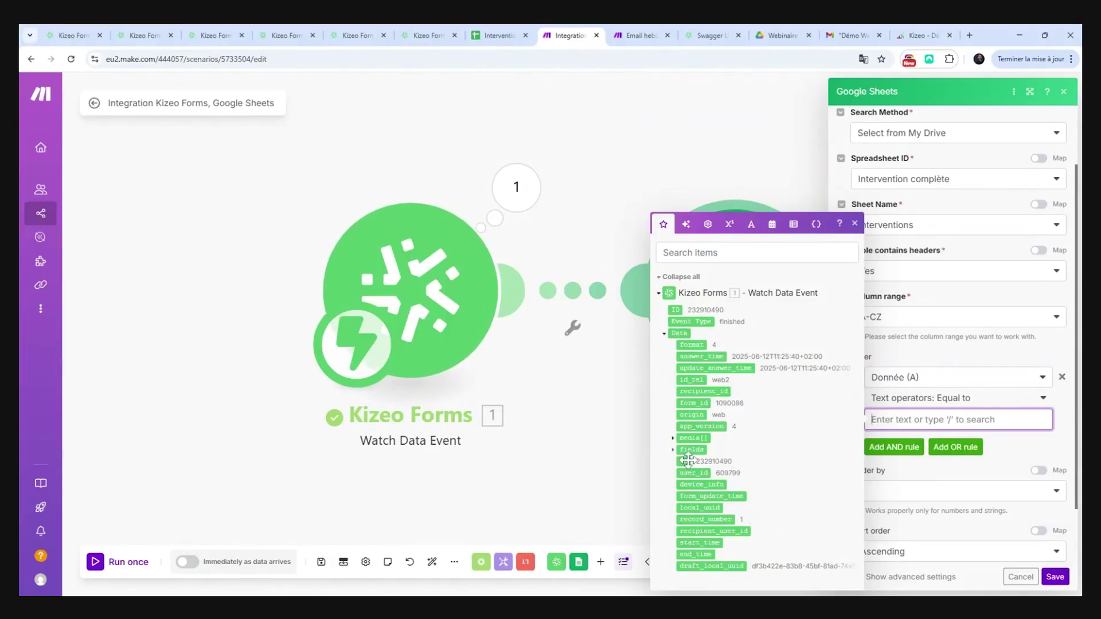
left_click_drag(685, 461, 894, 419)
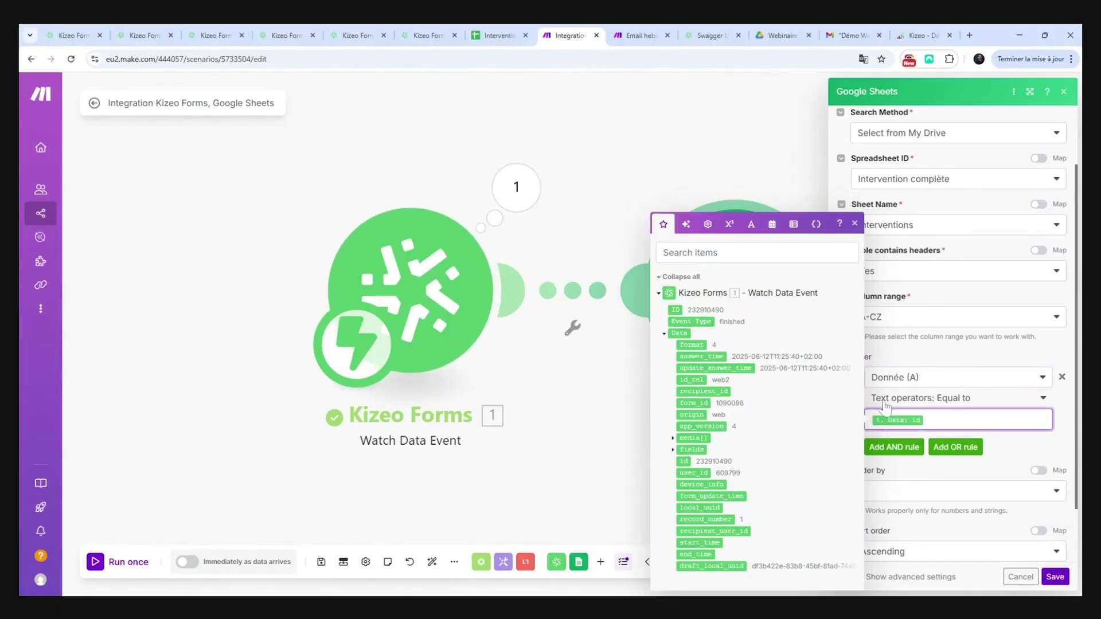
left_click(1035, 448)
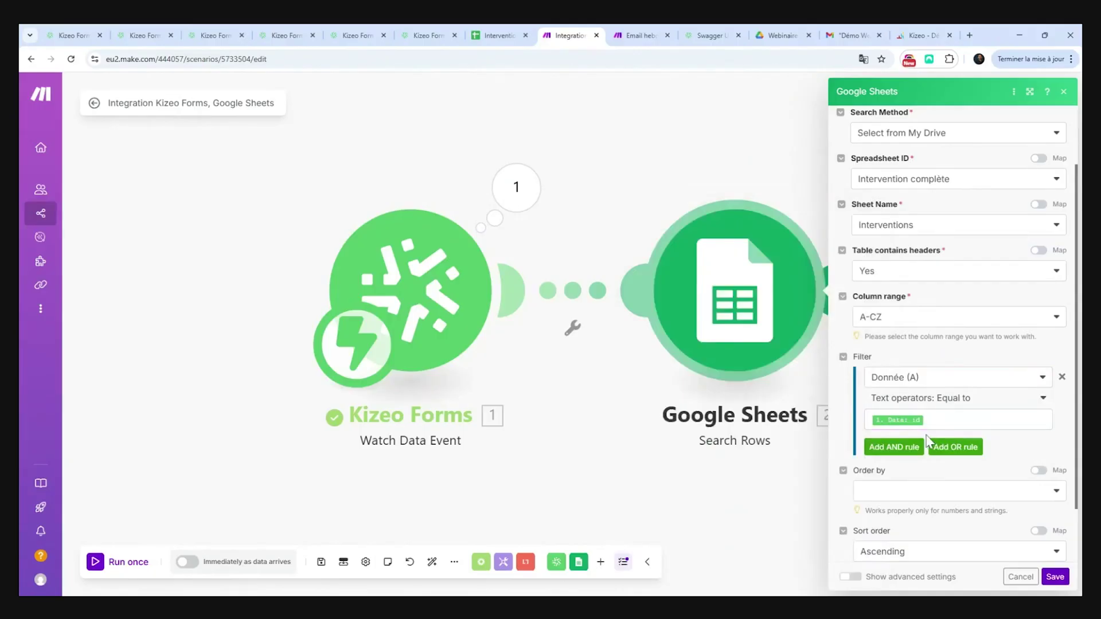
- Limit the Search Rows module to 1 returned result
scroll(927, 442, "down", 1)
left_click(906, 529)
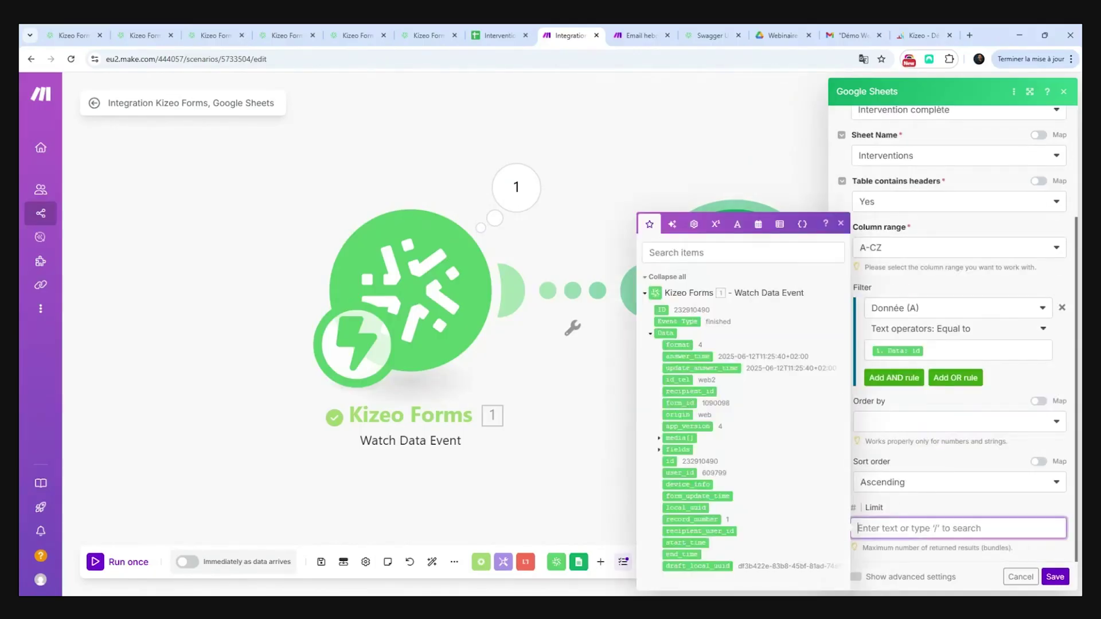
type("1")
left_click(930, 511)
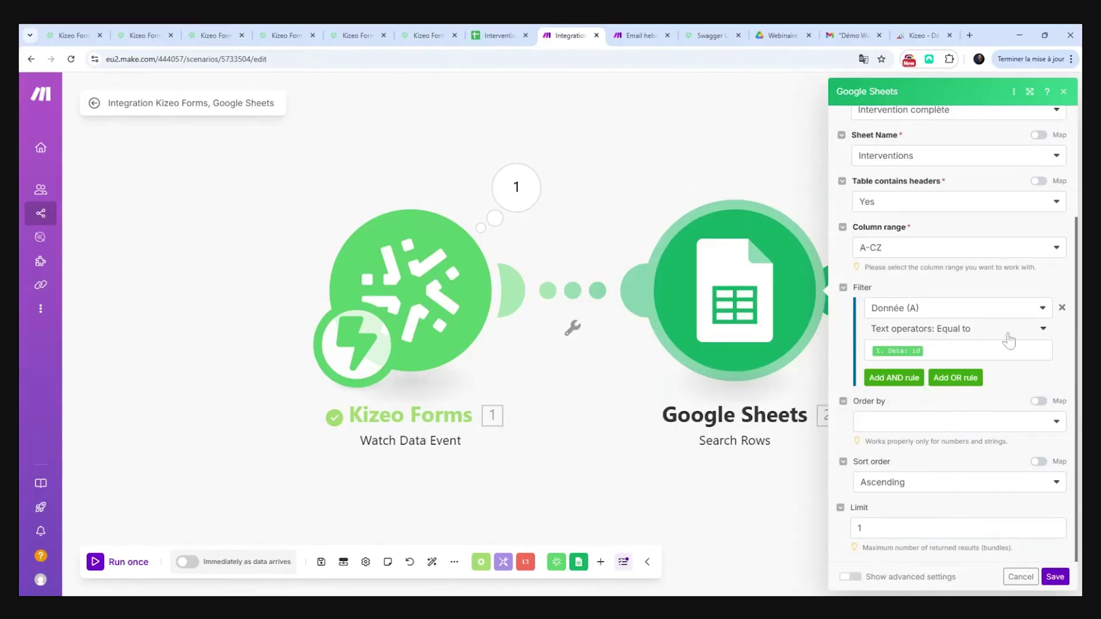
- Check the Search Rows filter settings against the Intervention complète spreadsheet and save the module
scroll(1009, 340, "up", 3)
scroll(1008, 337, "down", 3)
left_click(497, 35)
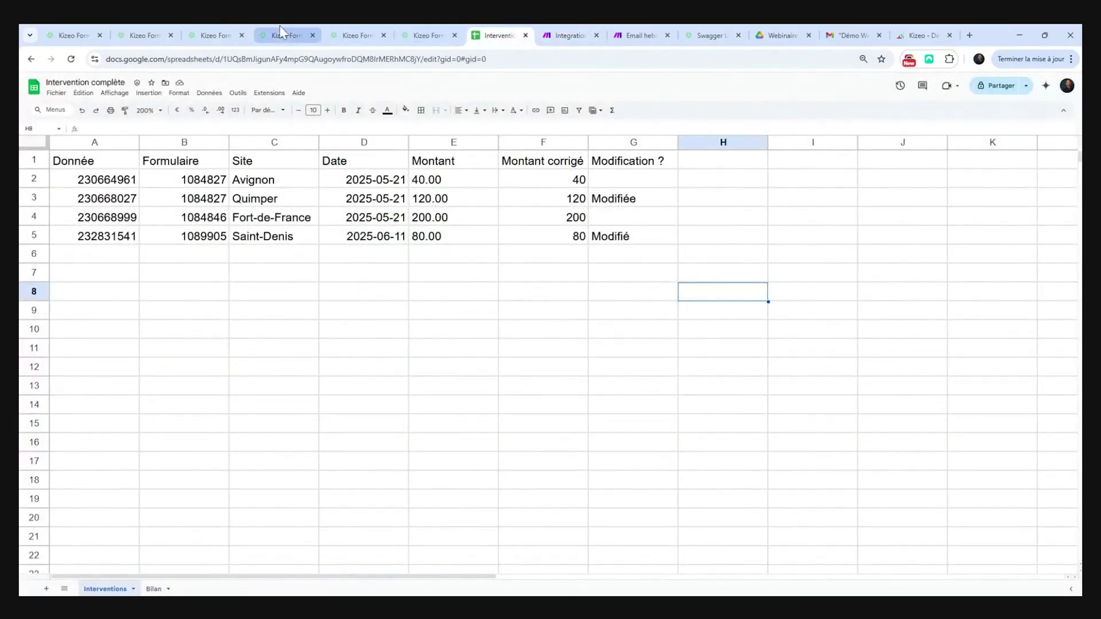
left_click(568, 35)
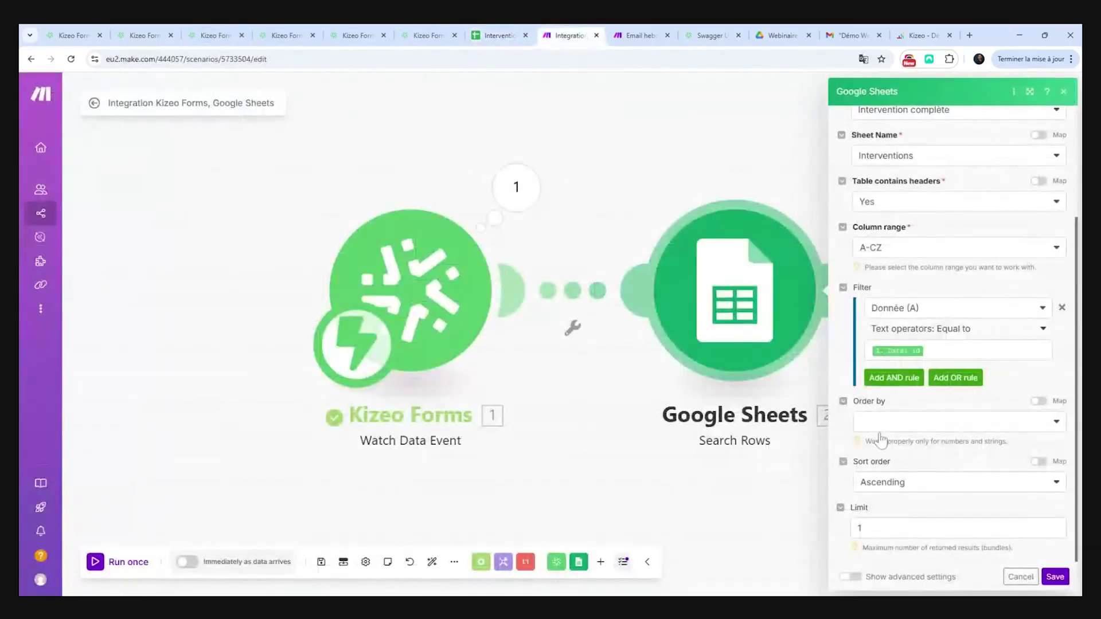
left_click(1054, 578)
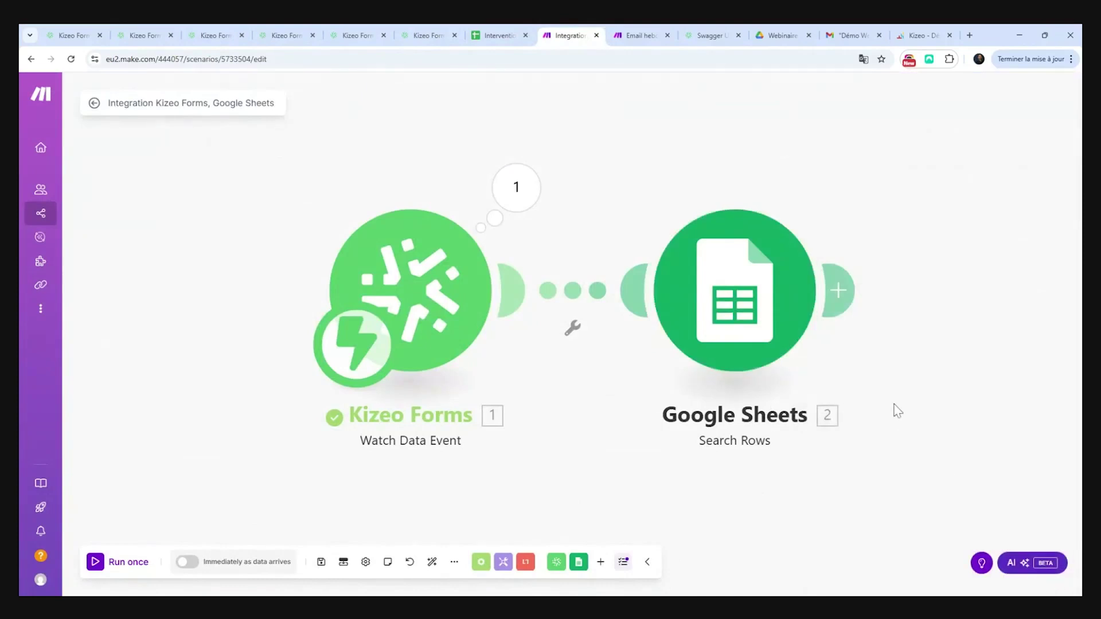
- Add a Flow Control Router after the Google Sheets Search Rows module
left_click(843, 291)
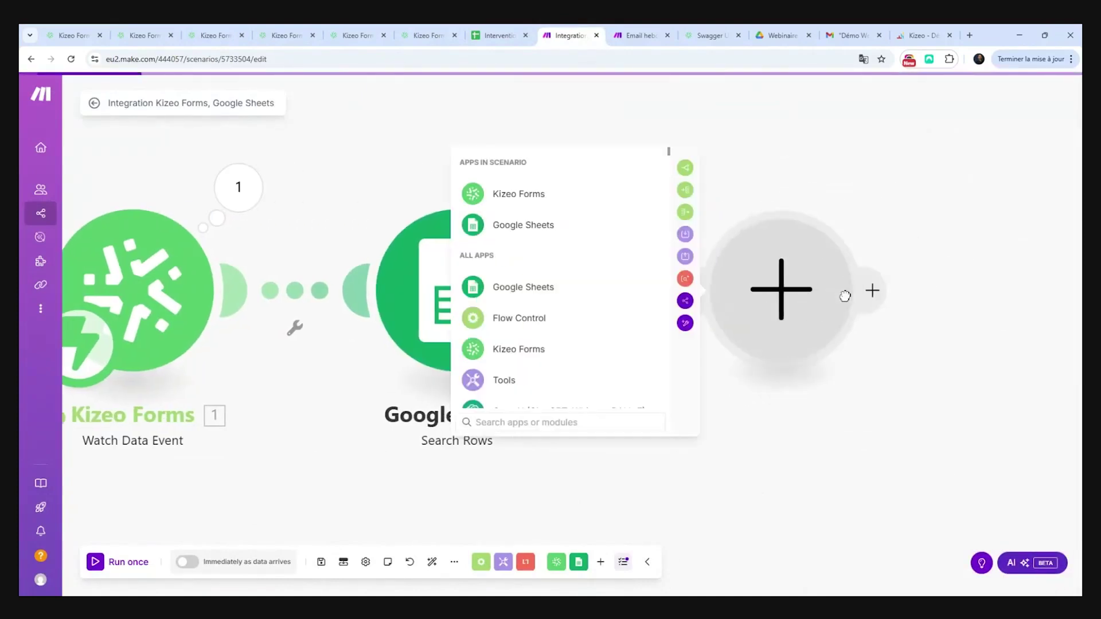
left_click(495, 319)
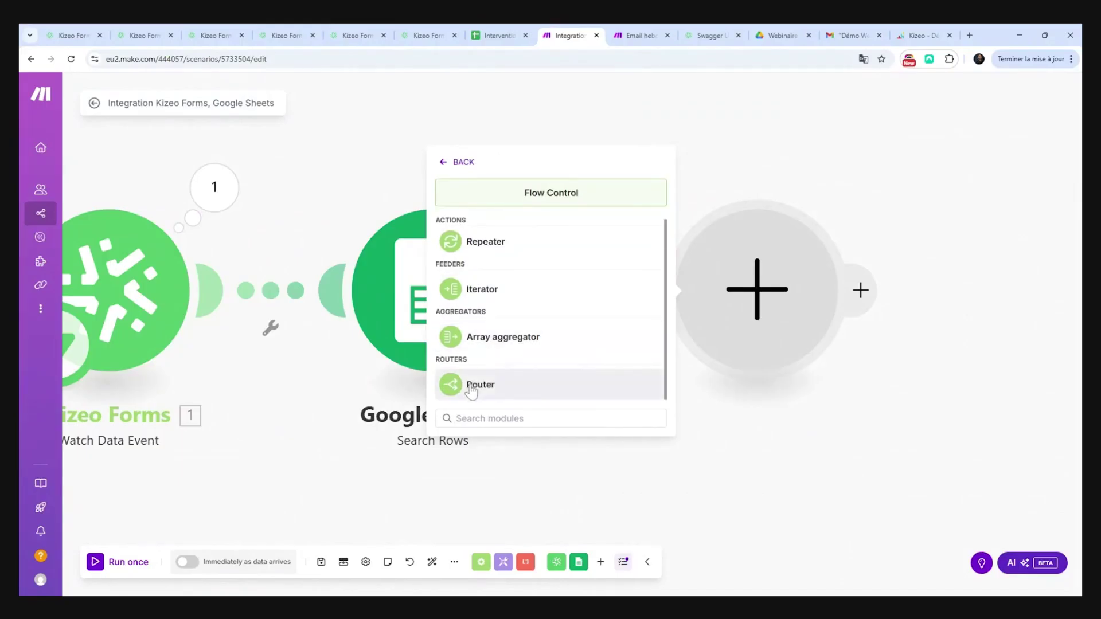
left_click(453, 385)
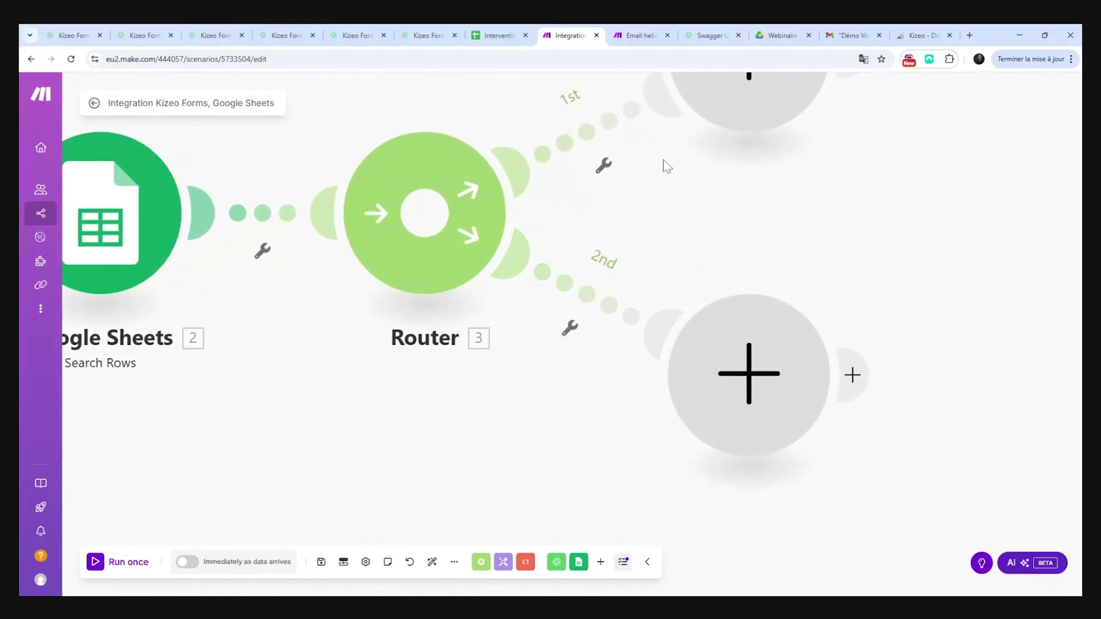
- Set up a filter labelled DATAID existe on the router's first route, requiring the Search Rows Total number of bundles to equal 1
scroll(634, 187, "down", 5)
scroll(634, 186, "up", 5)
scroll(636, 186, "down", 2)
left_click(612, 170)
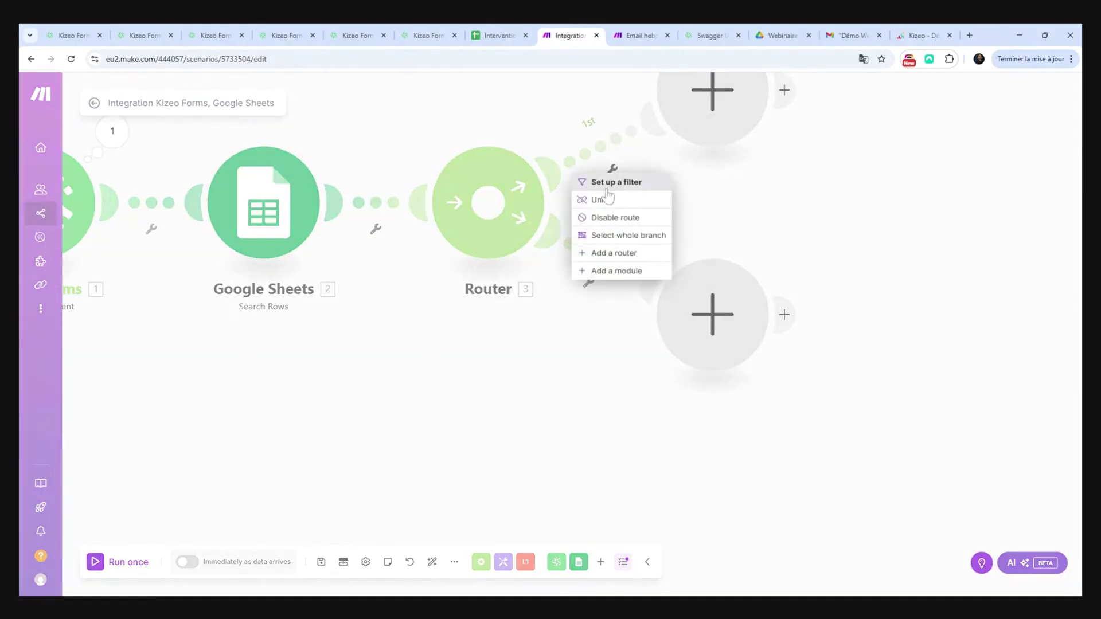
left_click(607, 182)
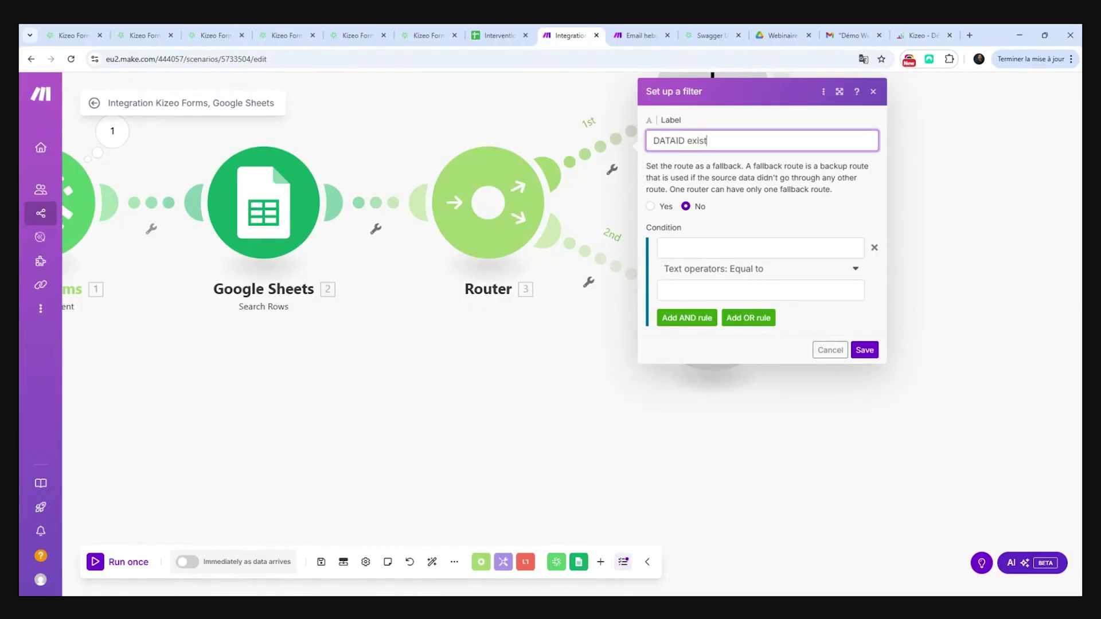
left_click(761, 247)
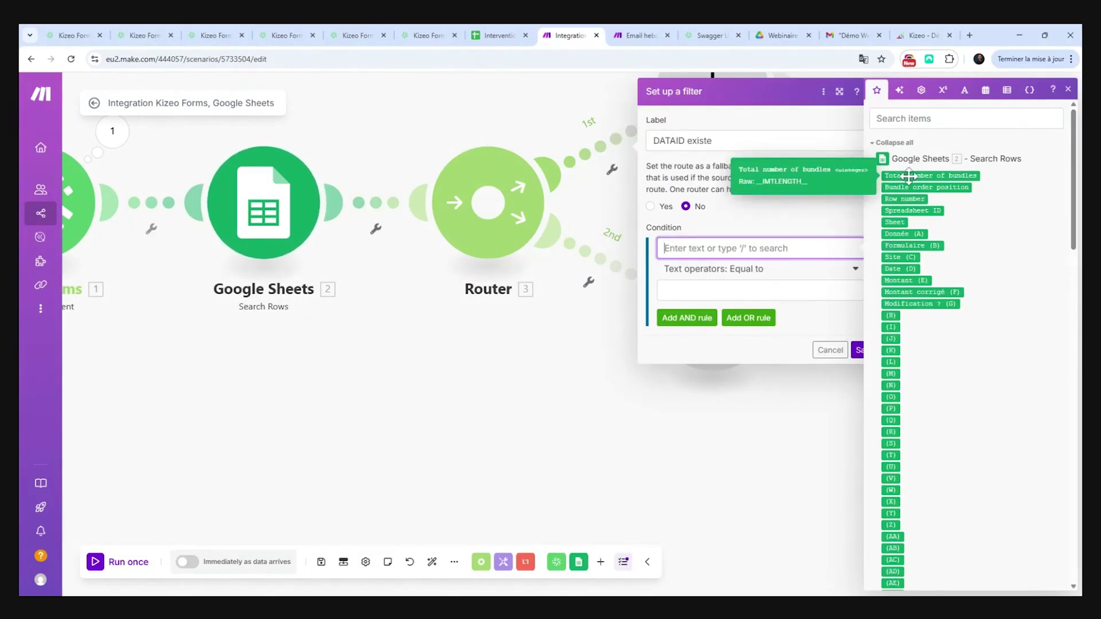
left_click(950, 176)
left_click(746, 291)
type("1")
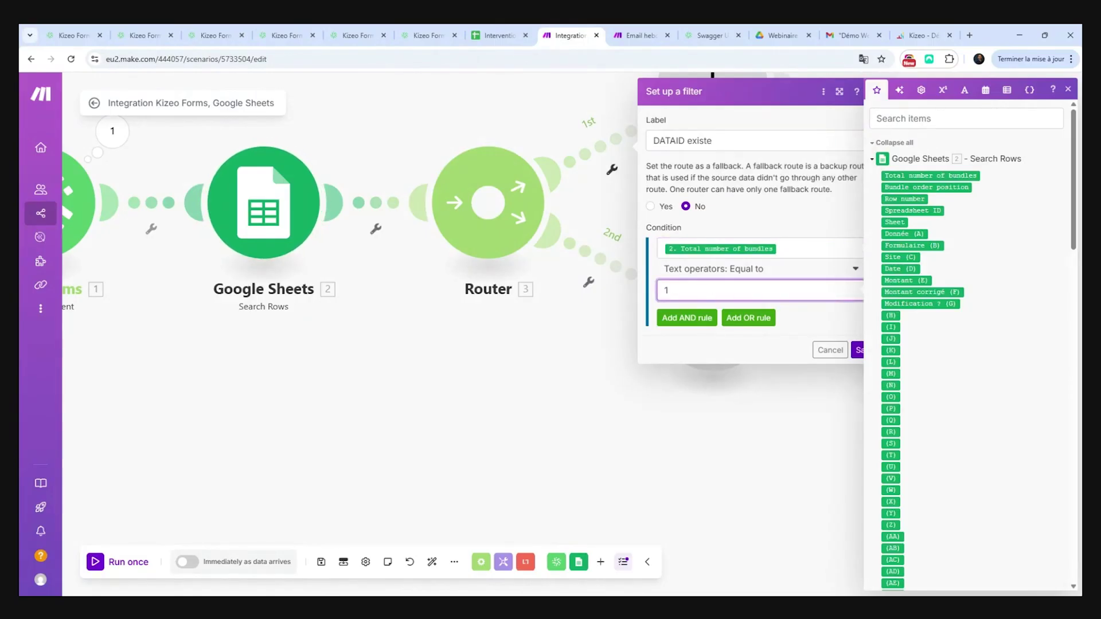
left_click(858, 350)
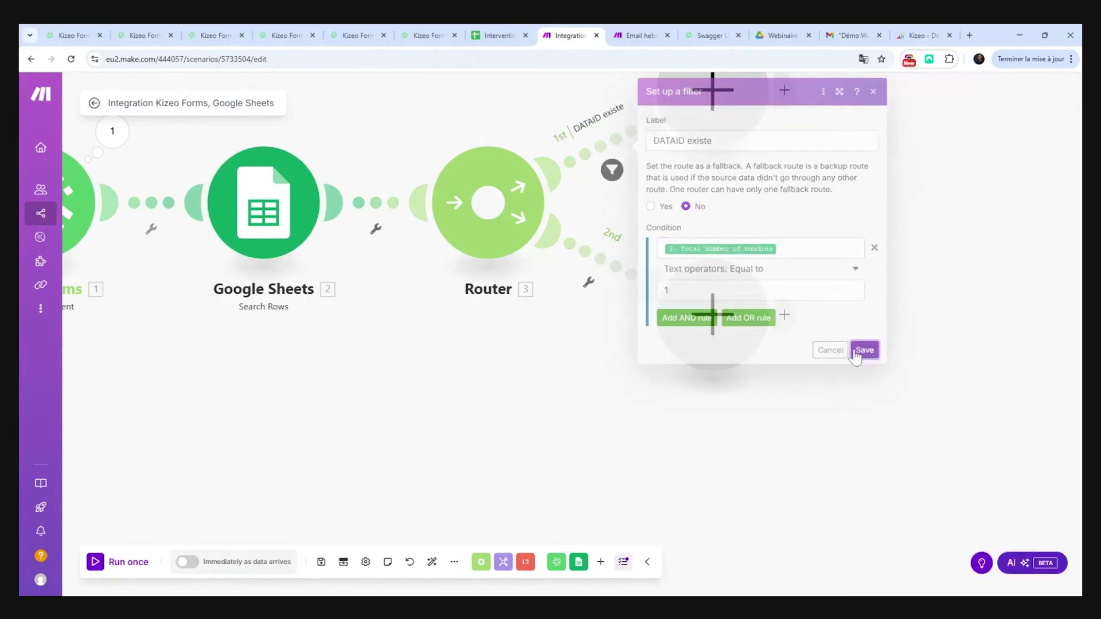
- Set up a filter labelled DATAID non trouvé on the router's second route, requiring the Search Rows Total number of bundles to equal 2
left_click(590, 283)
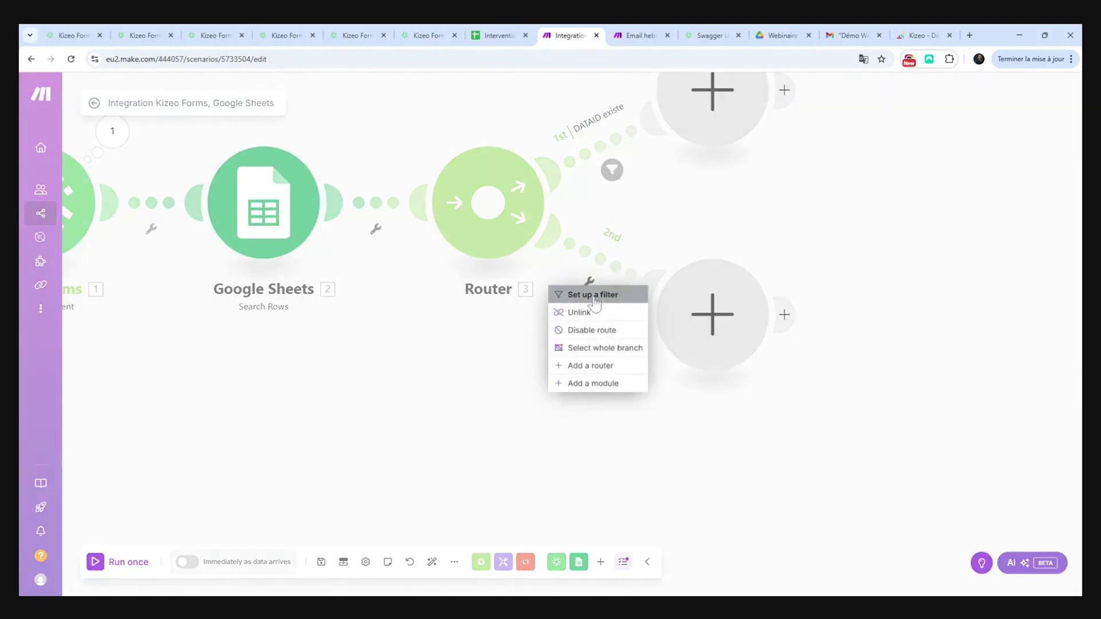
left_click(600, 293)
left_click(745, 179)
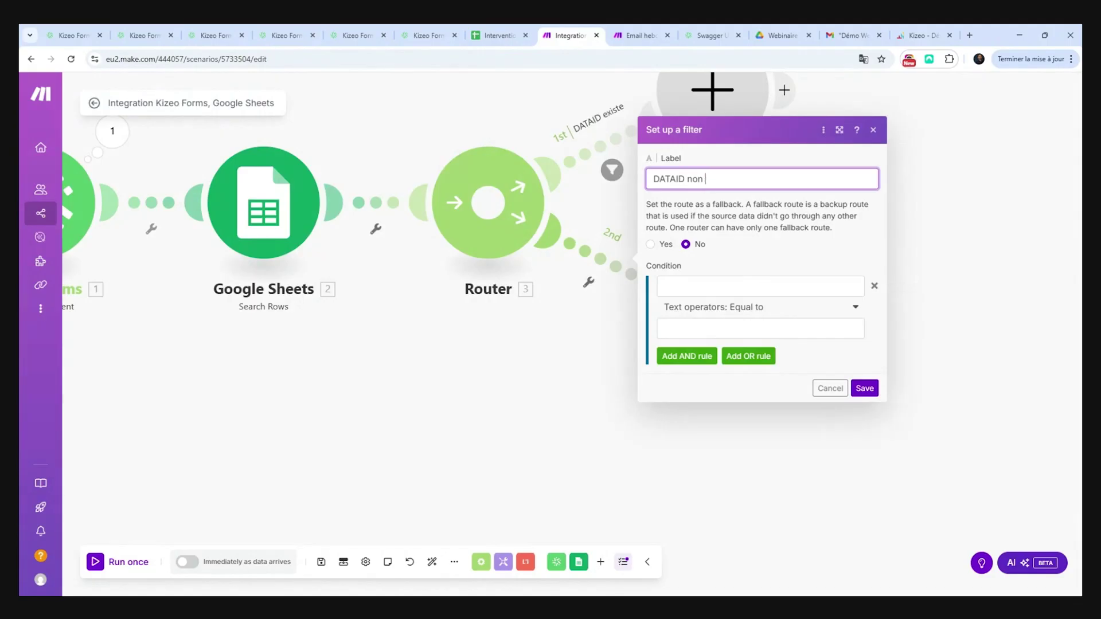
type("DATAID non trouvé")
left_click(760, 286)
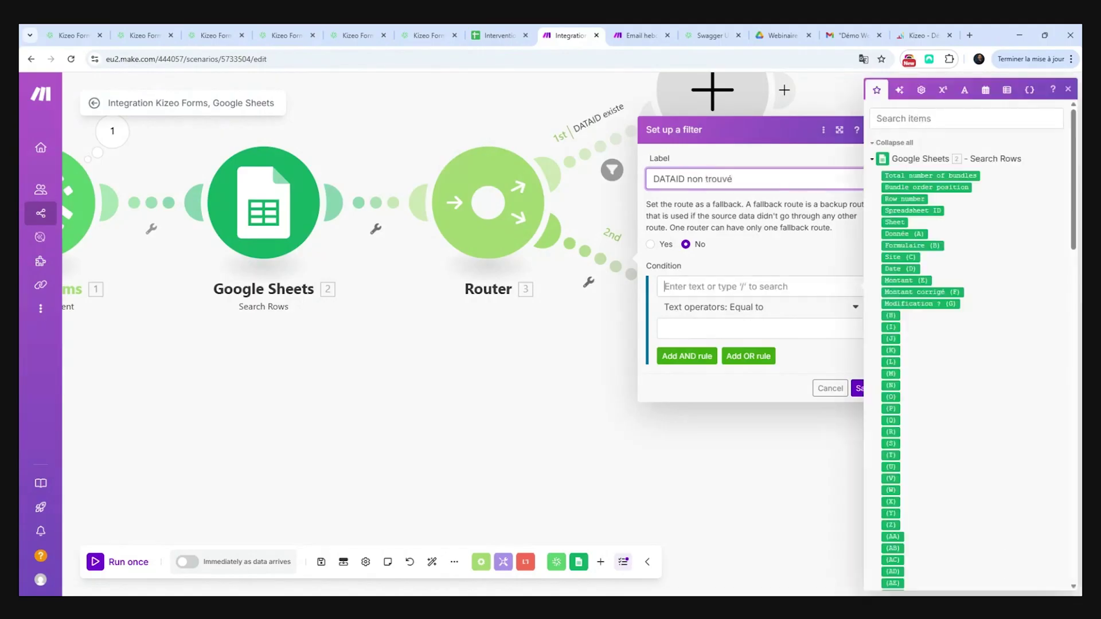
left_click(886, 180)
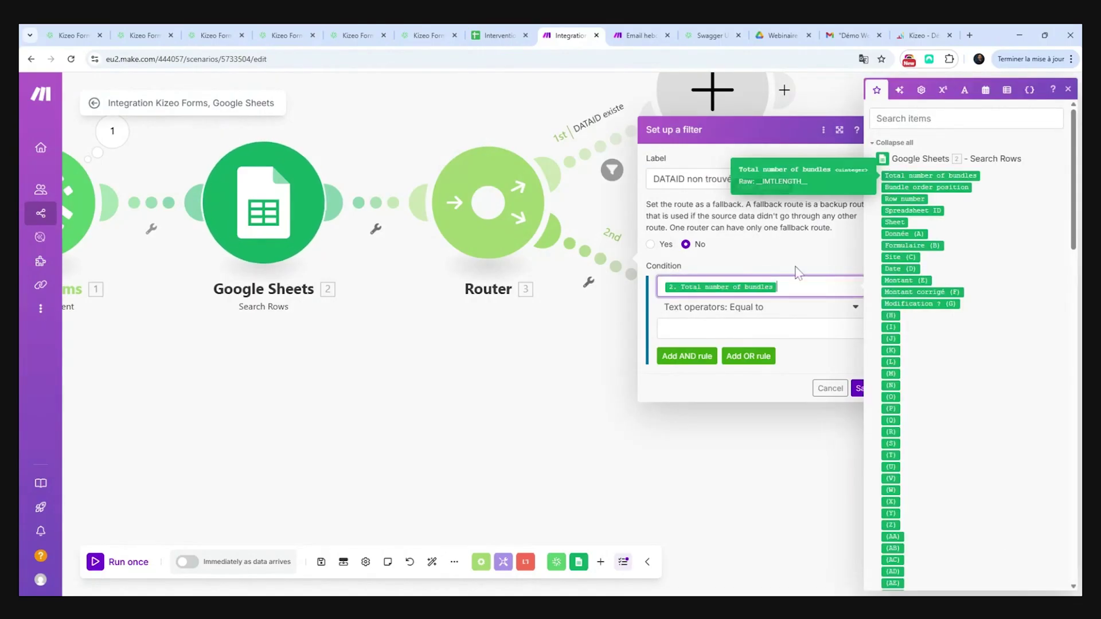
left_click(751, 328)
type("2")
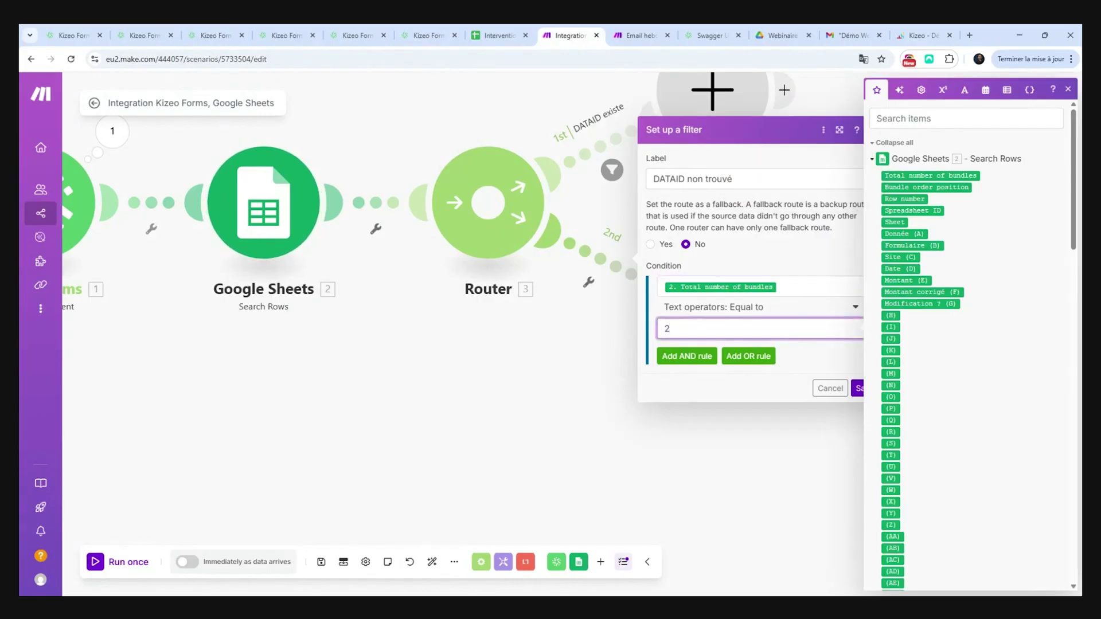
left_click(859, 388)
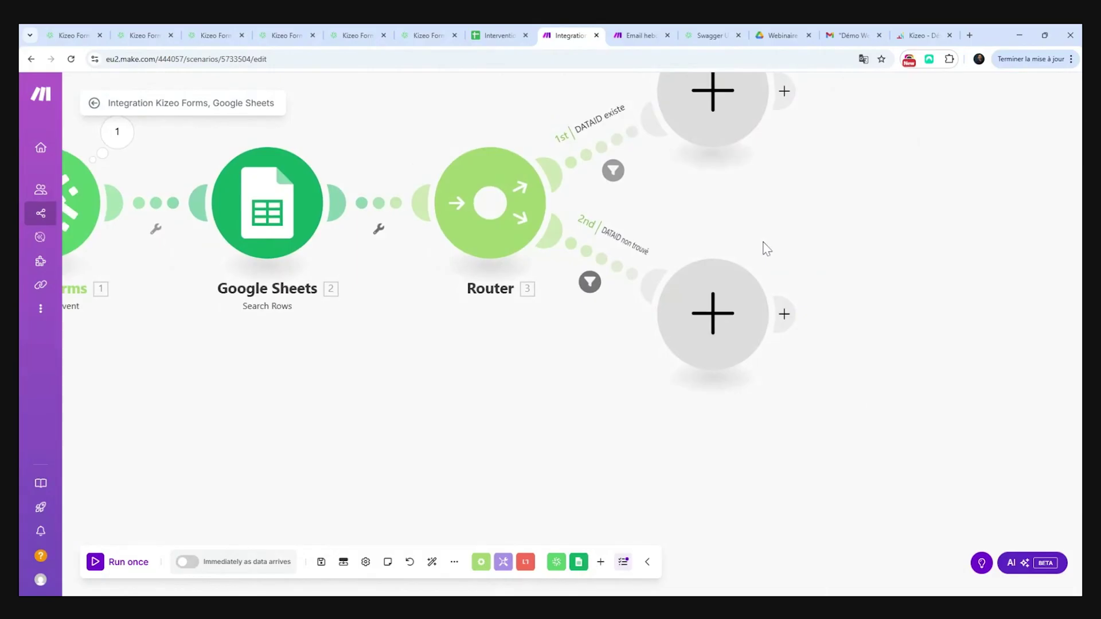
- Add a Google Sheets Update a Row module to the DATAID existe route
left_click(728, 121)
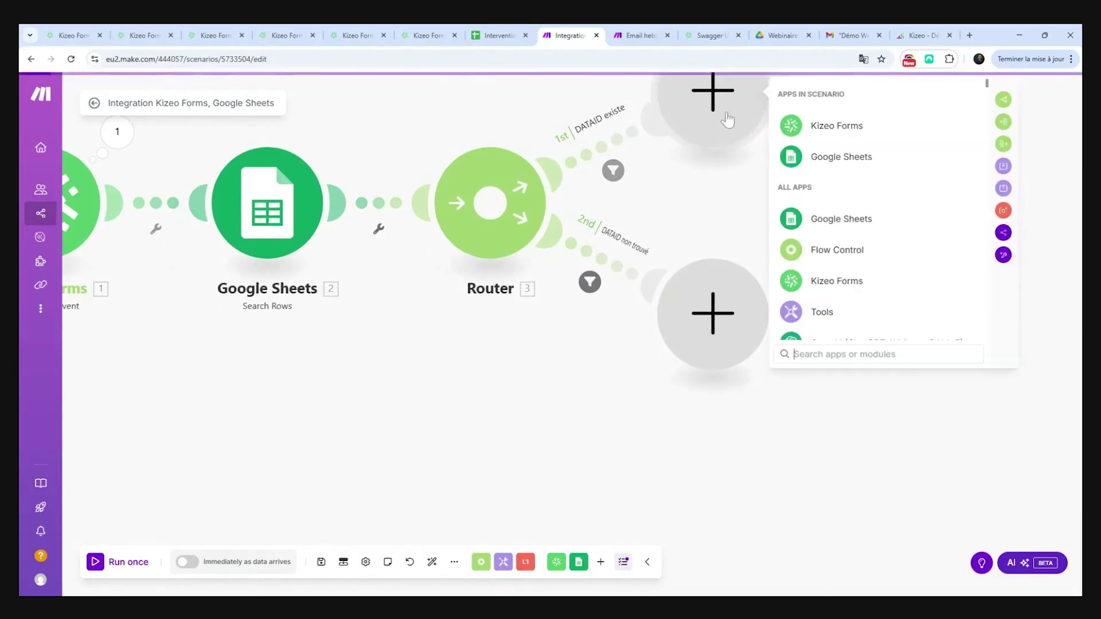
left_click(839, 162)
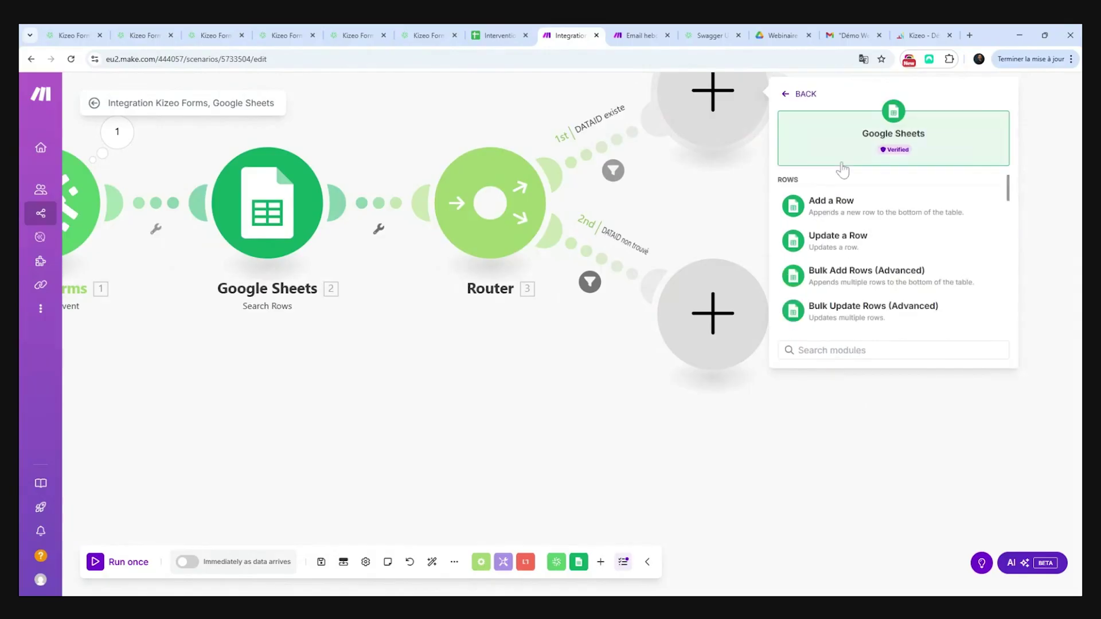
left_click(832, 249)
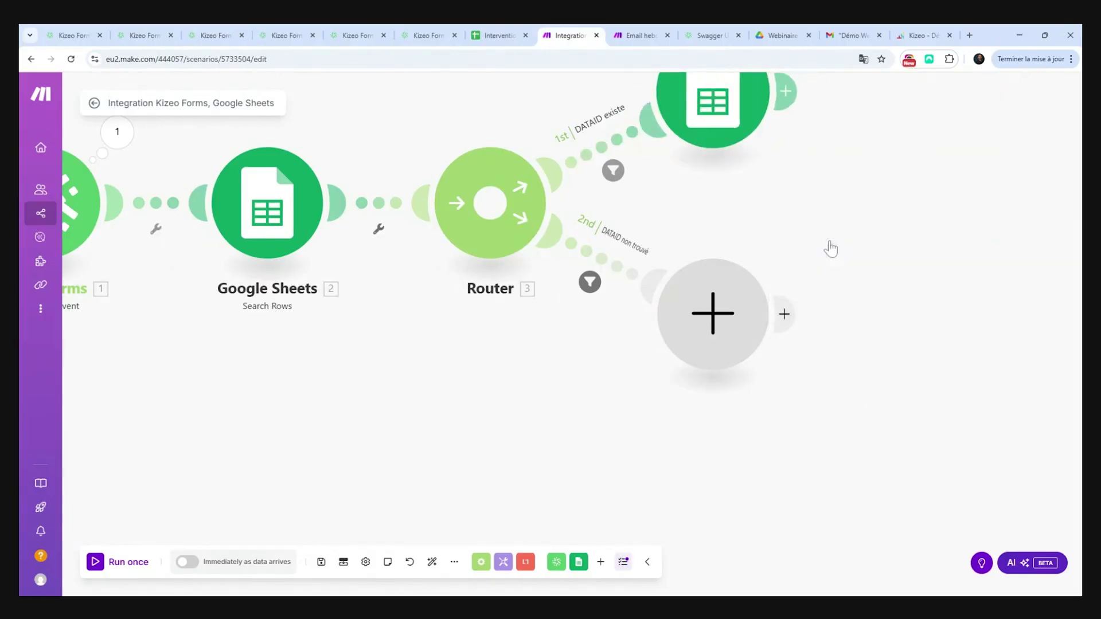
- Set the Update a Row module to search by path in My Drive and use the Interventions sheet of the Intervention complète spreadsheet
left_click(852, 224)
left_click(852, 229)
left_click(878, 303)
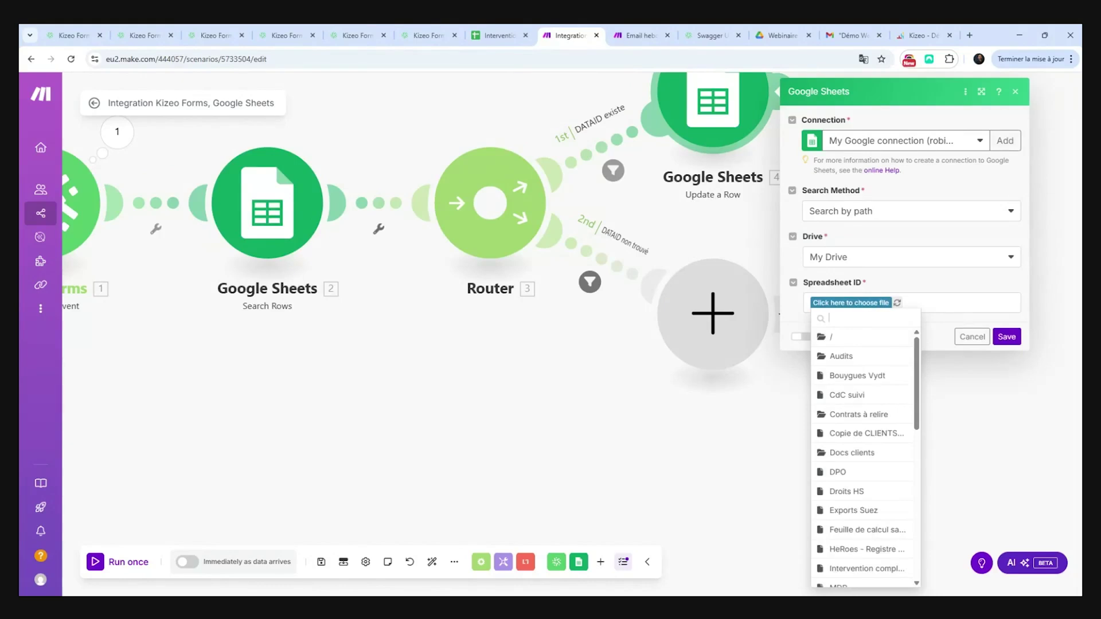
type("interv")
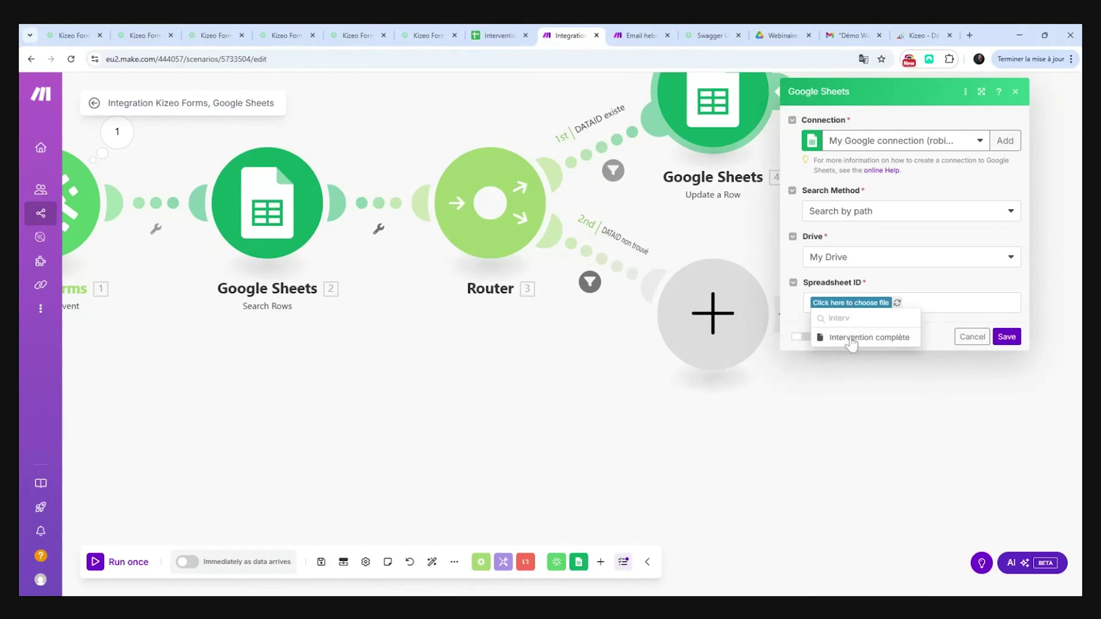
left_click(852, 339)
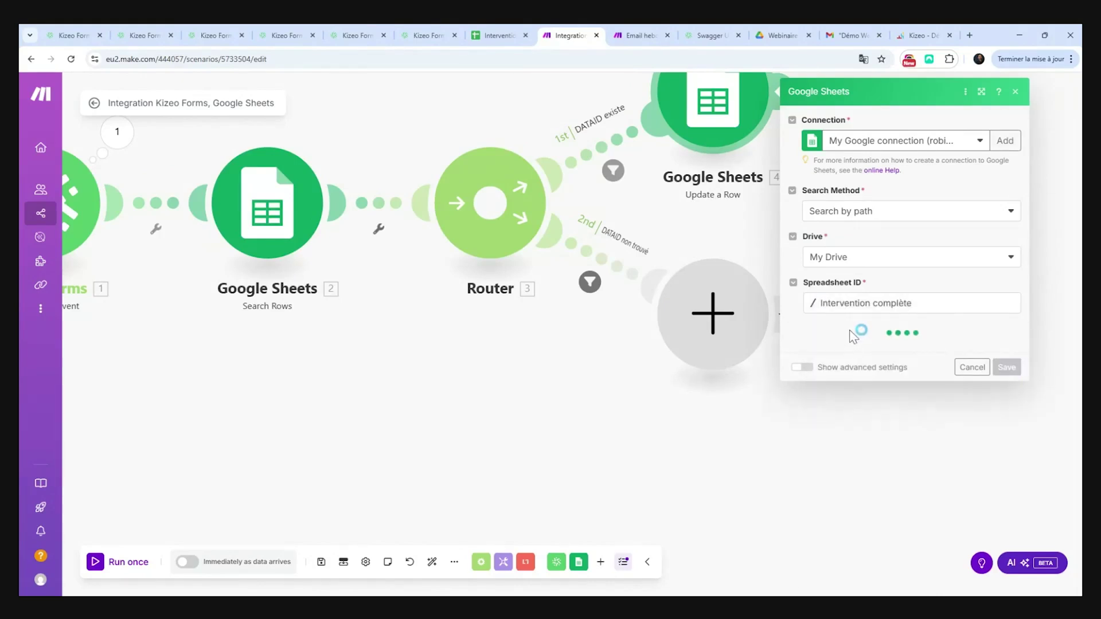
left_click(847, 350)
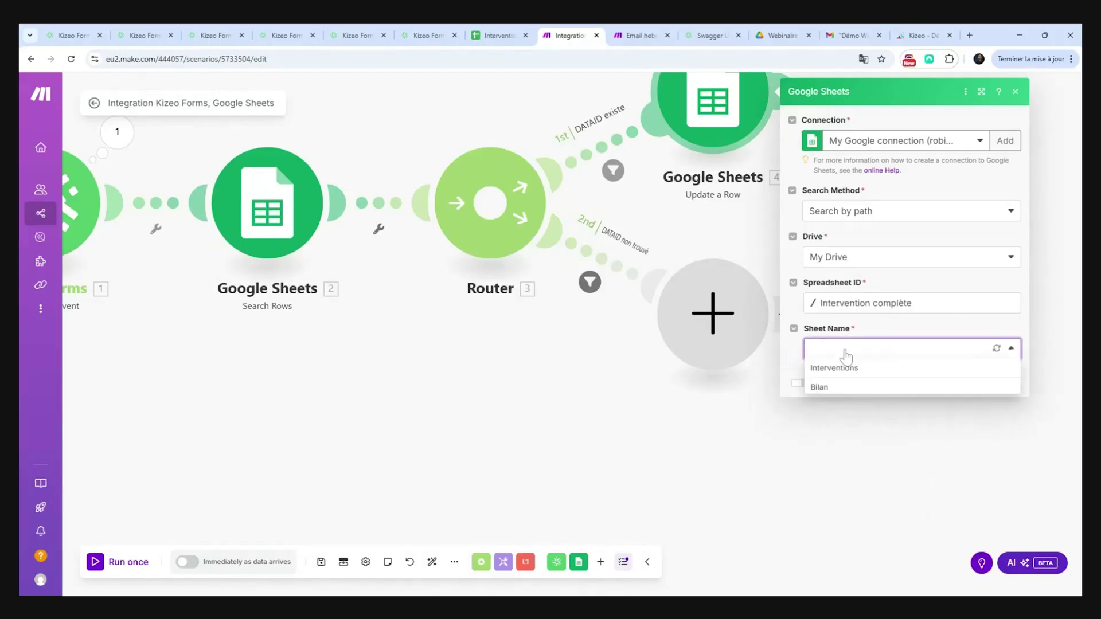
left_click(836, 370)
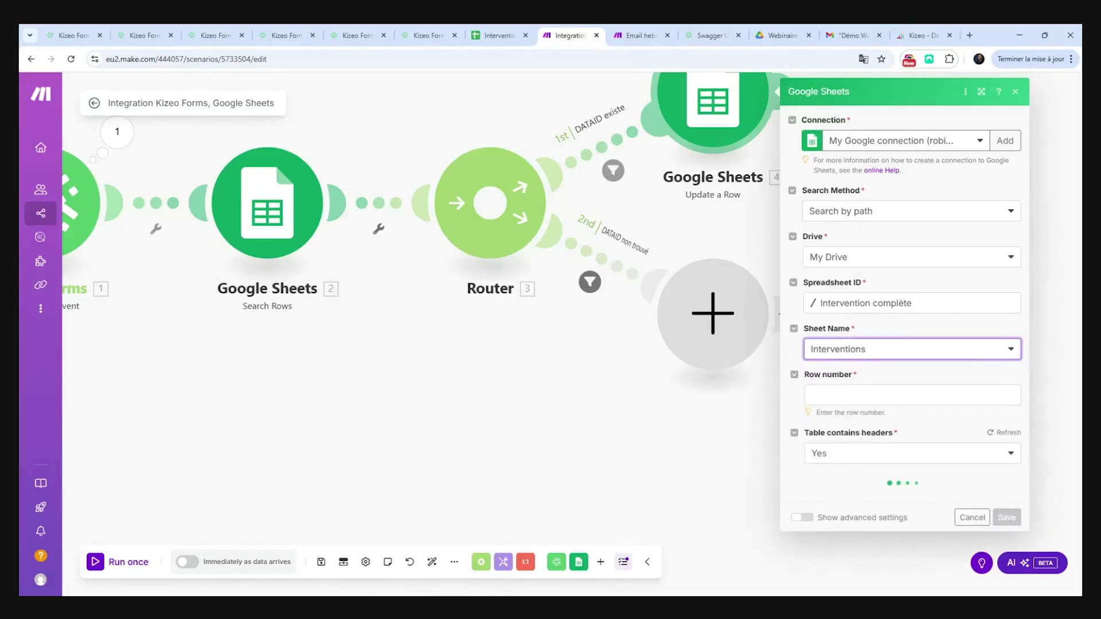
- Open the Update a Row module's row number for mapping
left_click(911, 395)
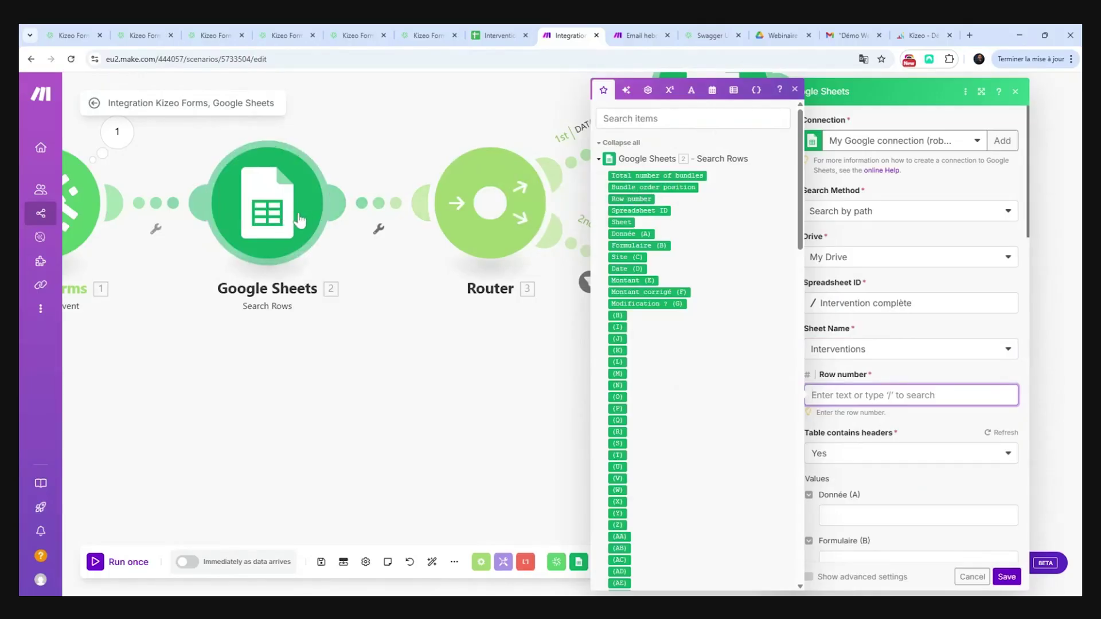
- In the Update a Row module, map Row number to the Search Rows row number and Donnée (A) to the Kizeo Forms data id
left_click(633, 199)
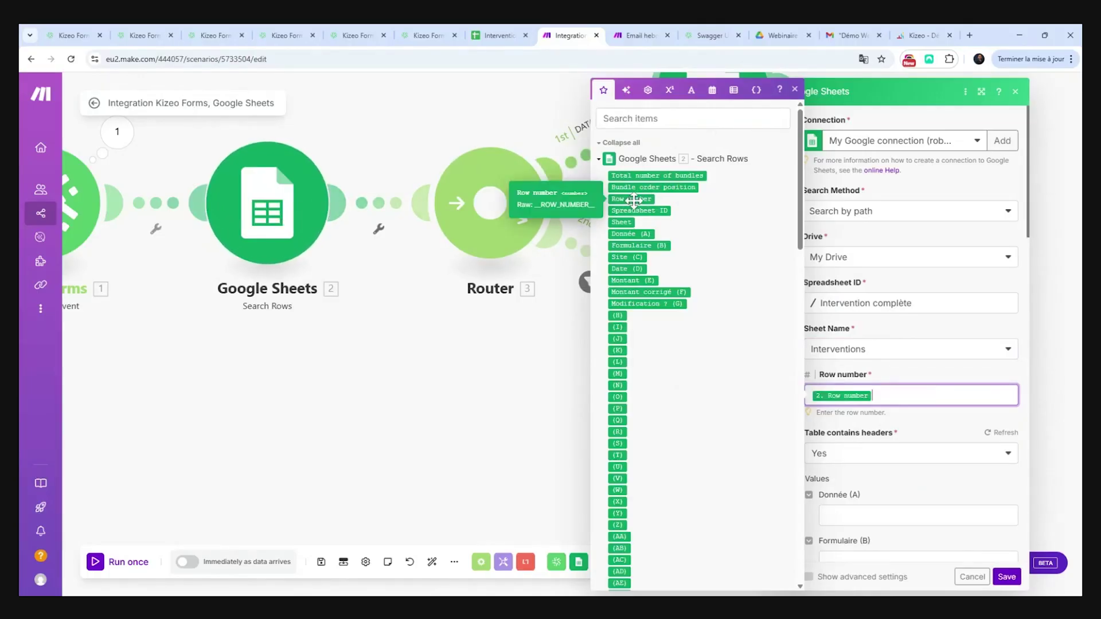
left_click(918, 433)
scroll(917, 433, "down", 3)
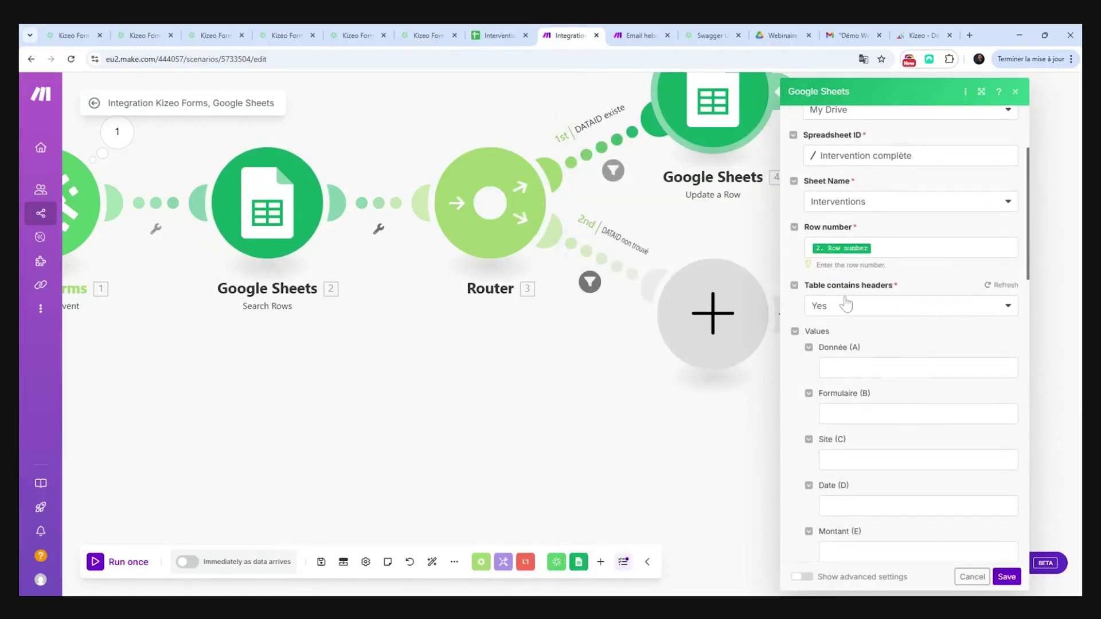
left_click(843, 368)
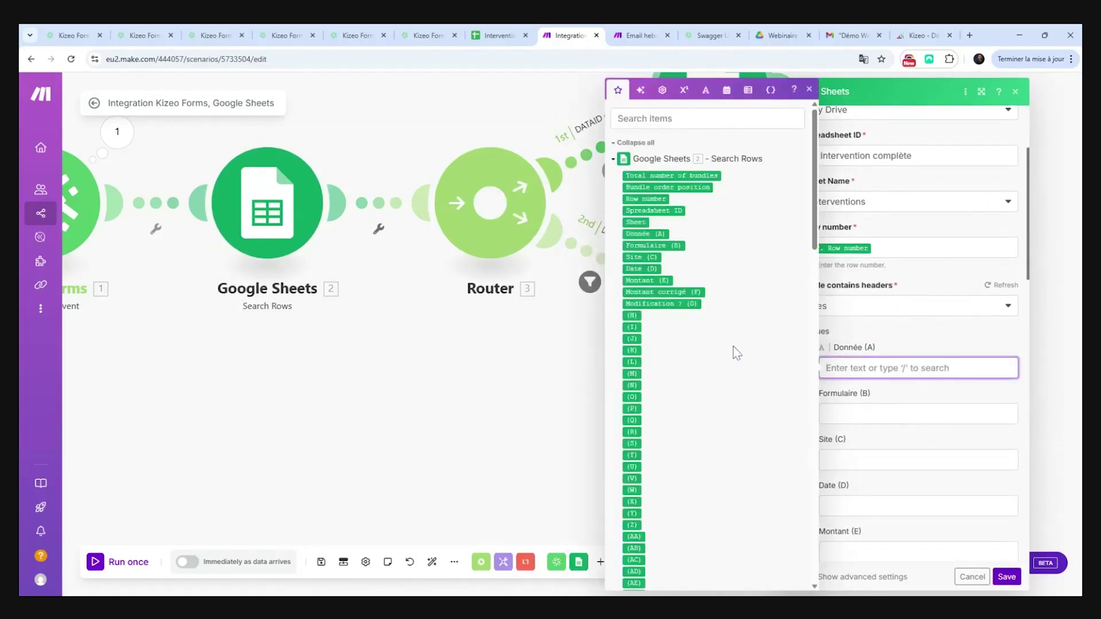
scroll(734, 352, "down", 15)
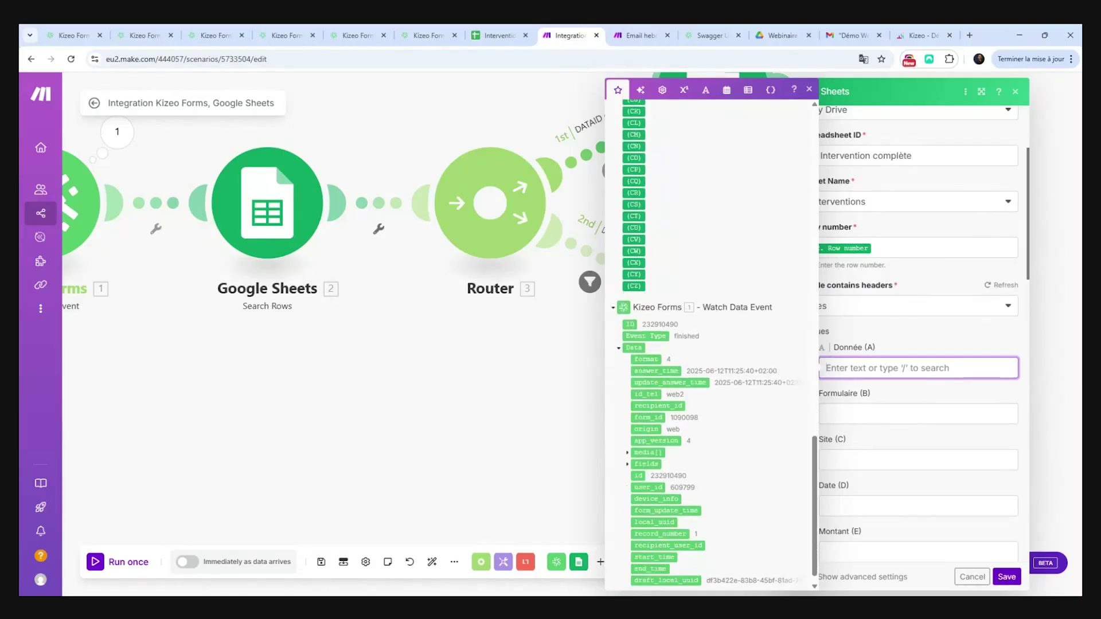
scroll(644, 345, "down", 1)
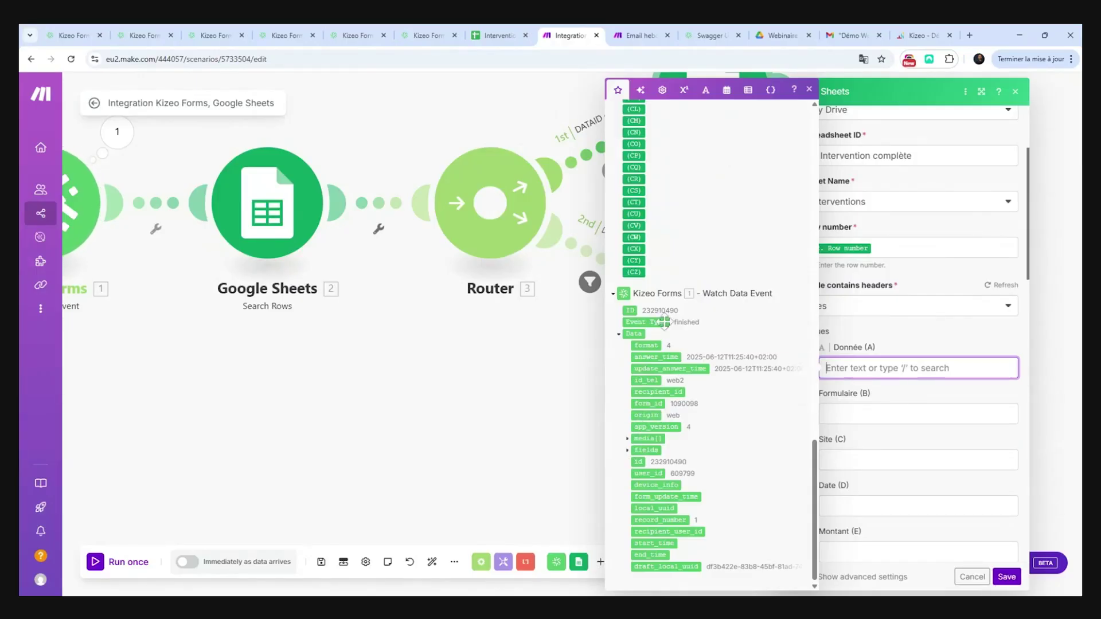
left_click(639, 461)
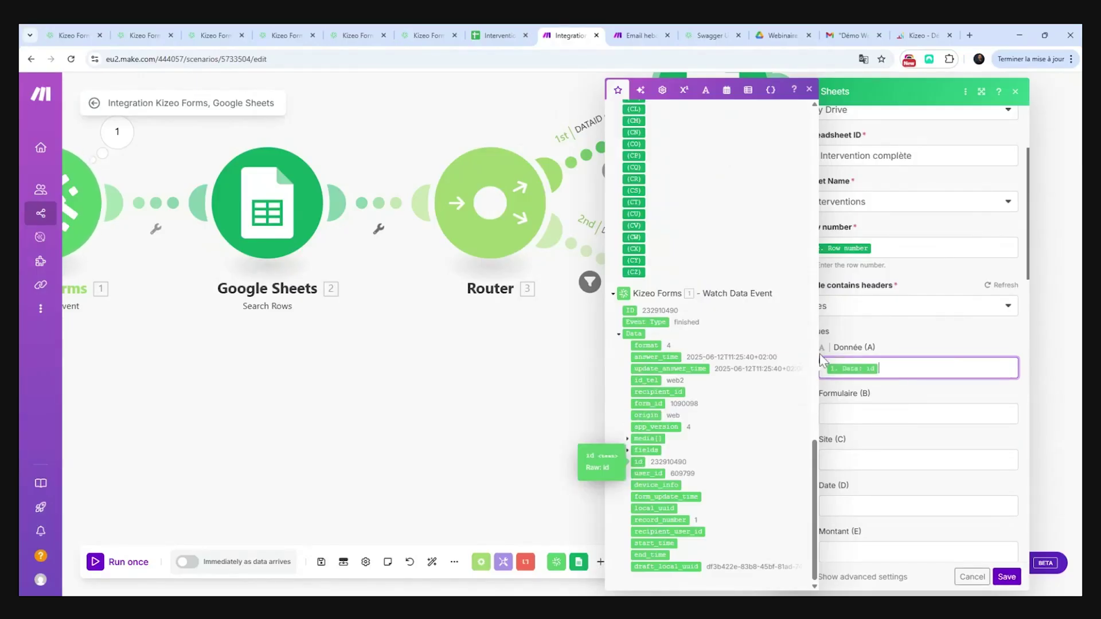
- Map Formulaire (B) to the Kizeo Forms form_id and Site (C) to the code value of the choix_du_site field
left_click(866, 414)
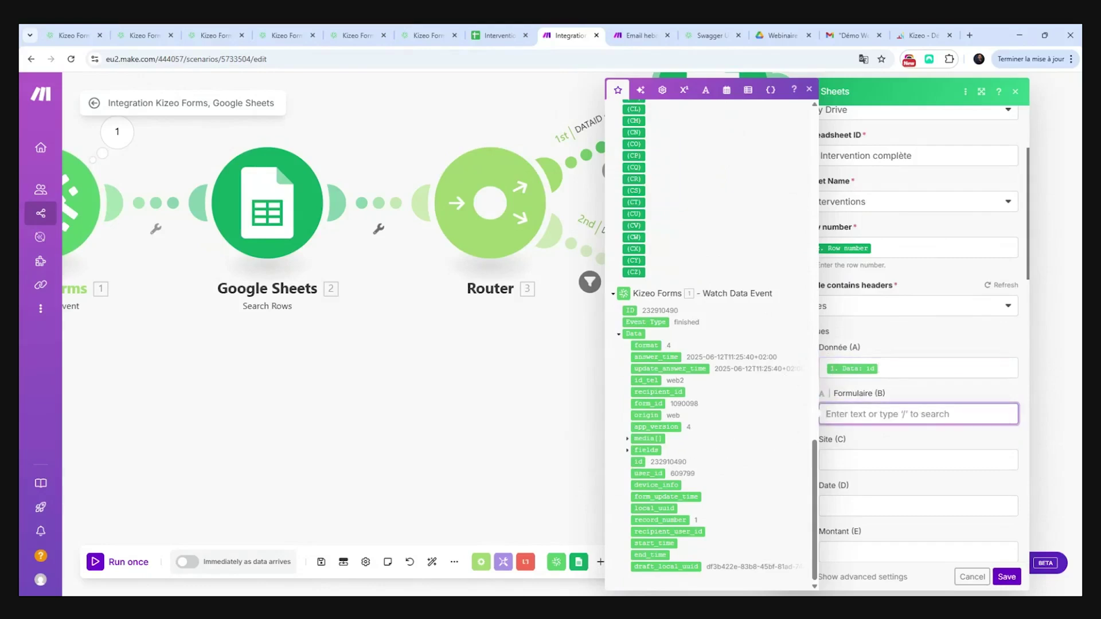
left_click(647, 404)
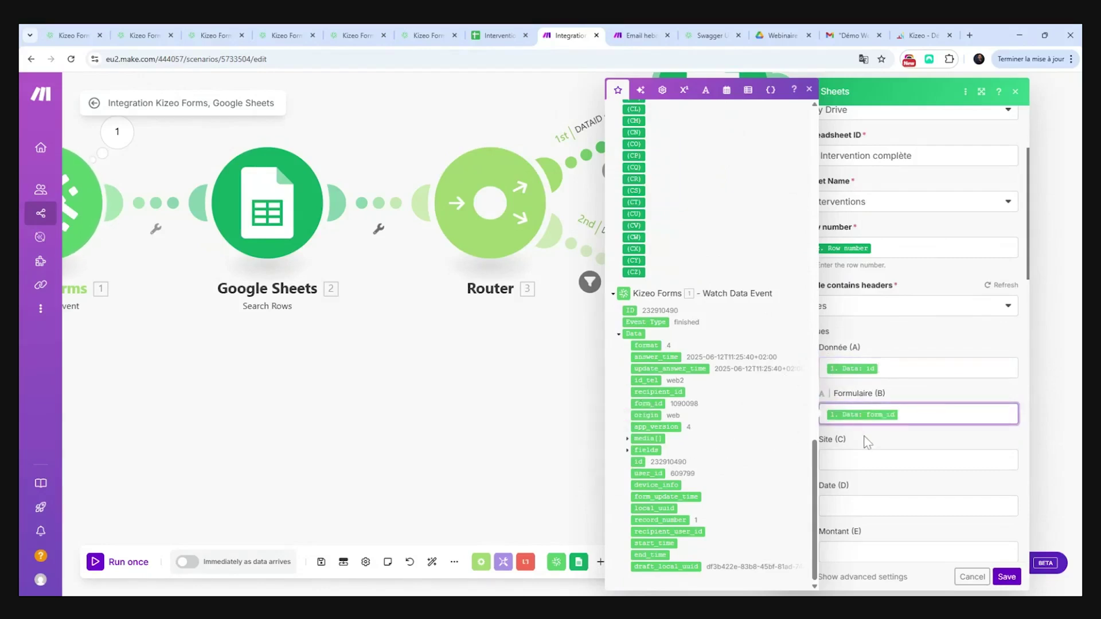
scroll(866, 442, "down", 2)
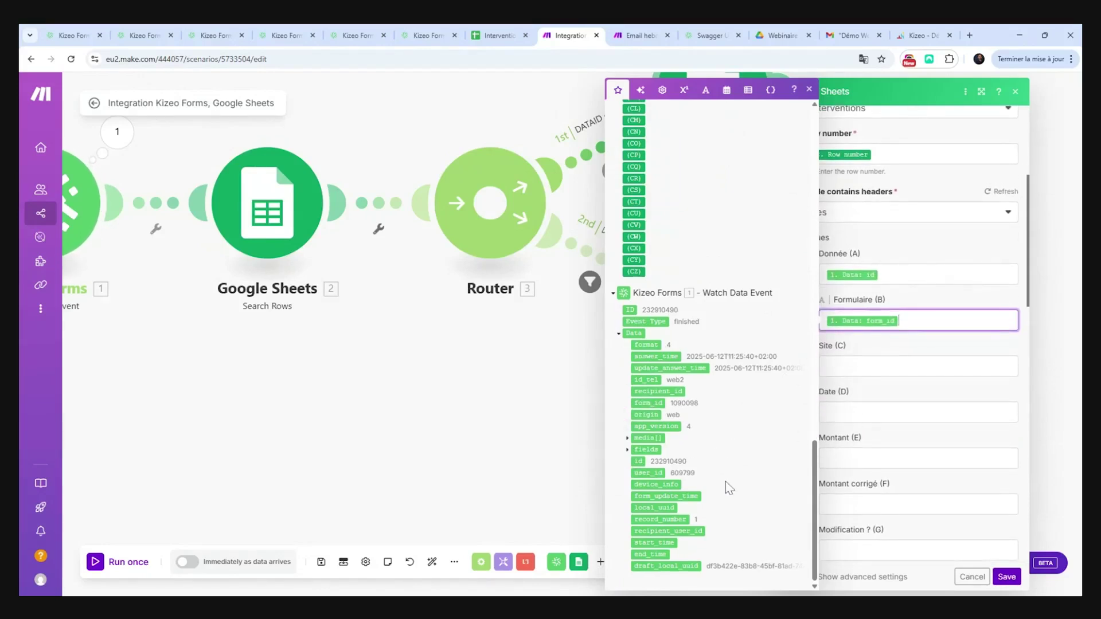
left_click(627, 451)
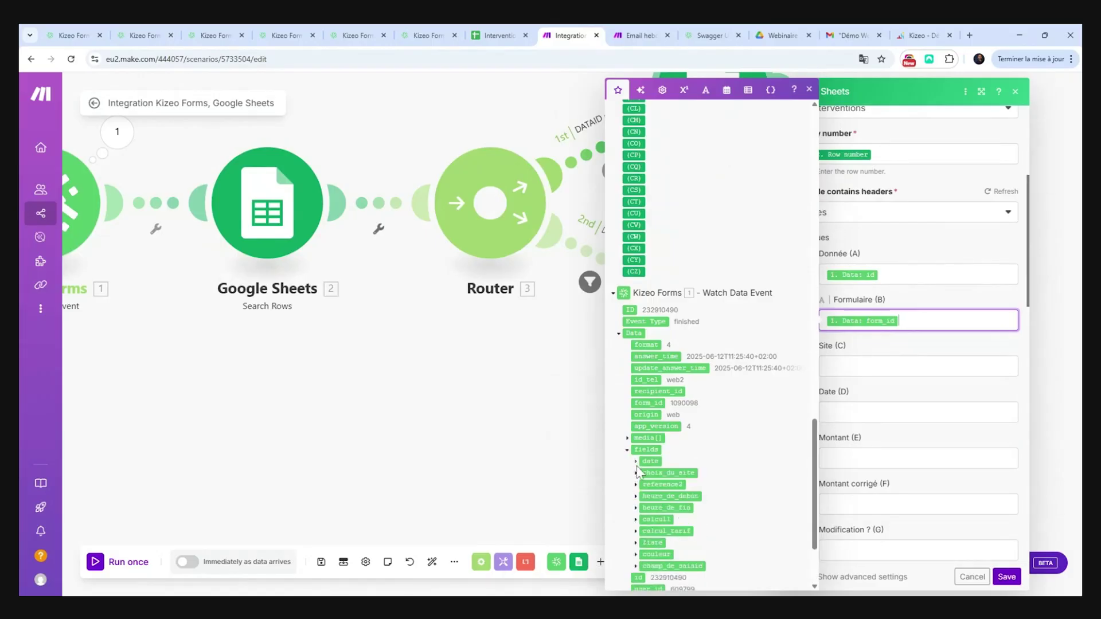
left_click(636, 473)
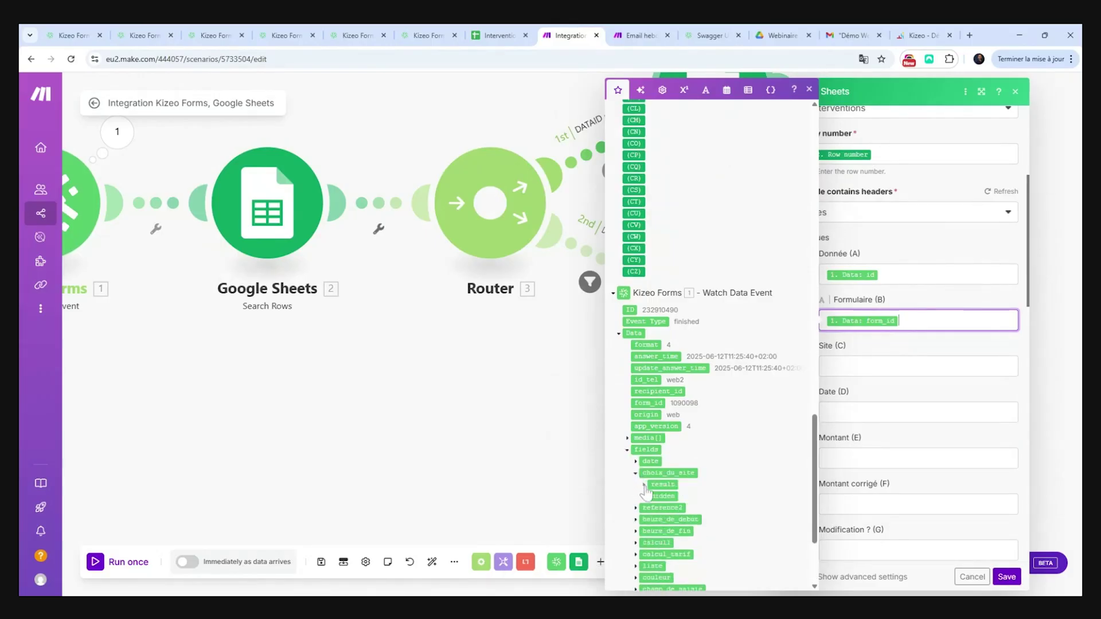
left_click(645, 485)
left_click(653, 497)
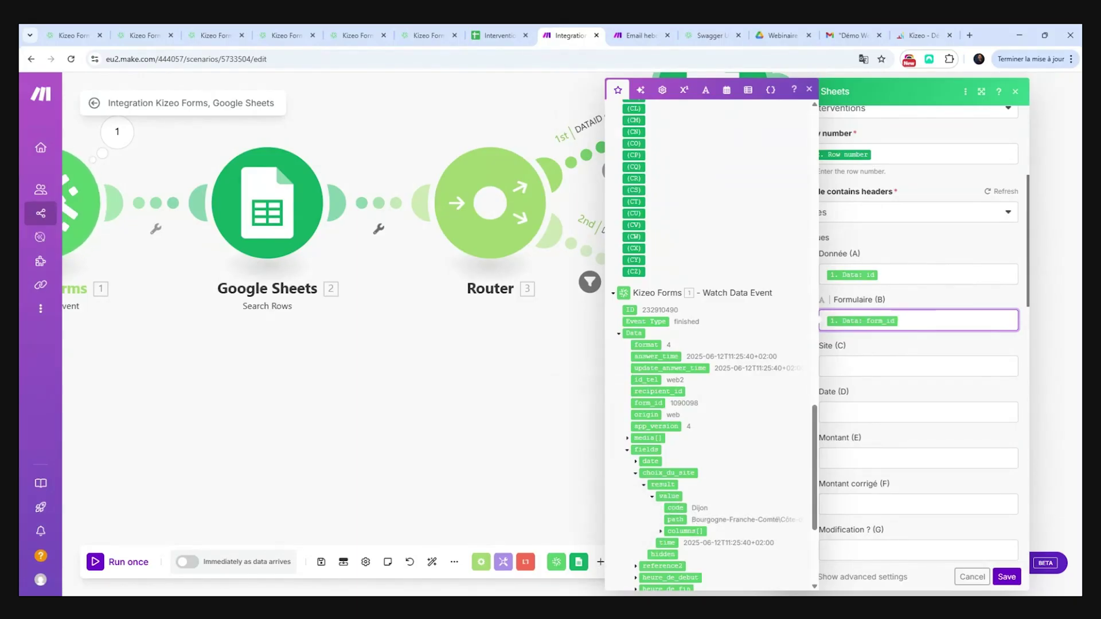
left_click(675, 508)
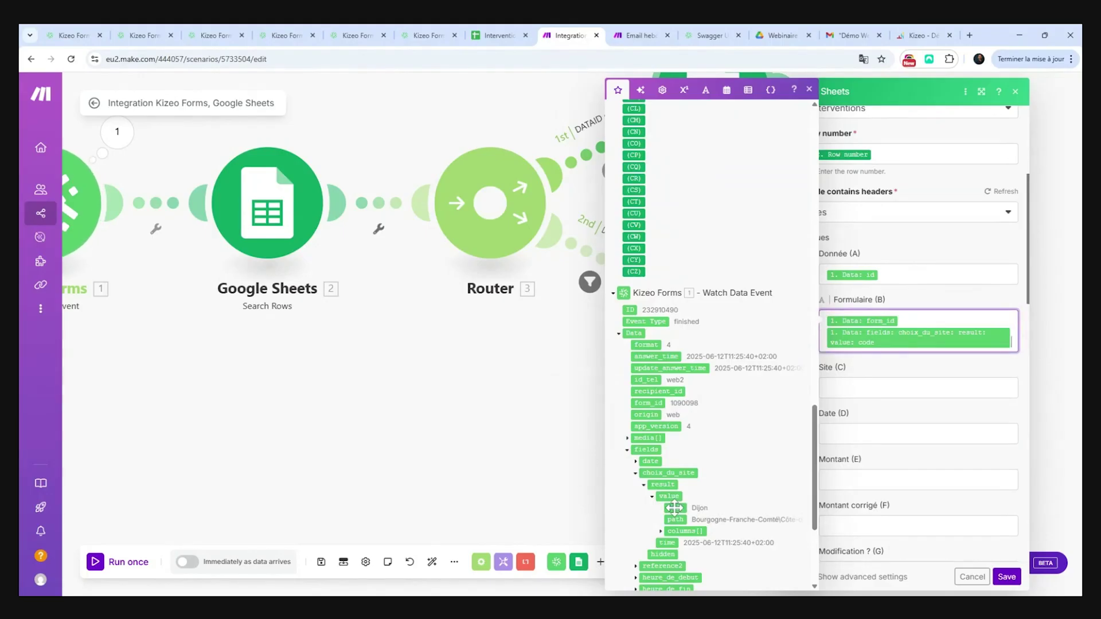
key("BackSpace")
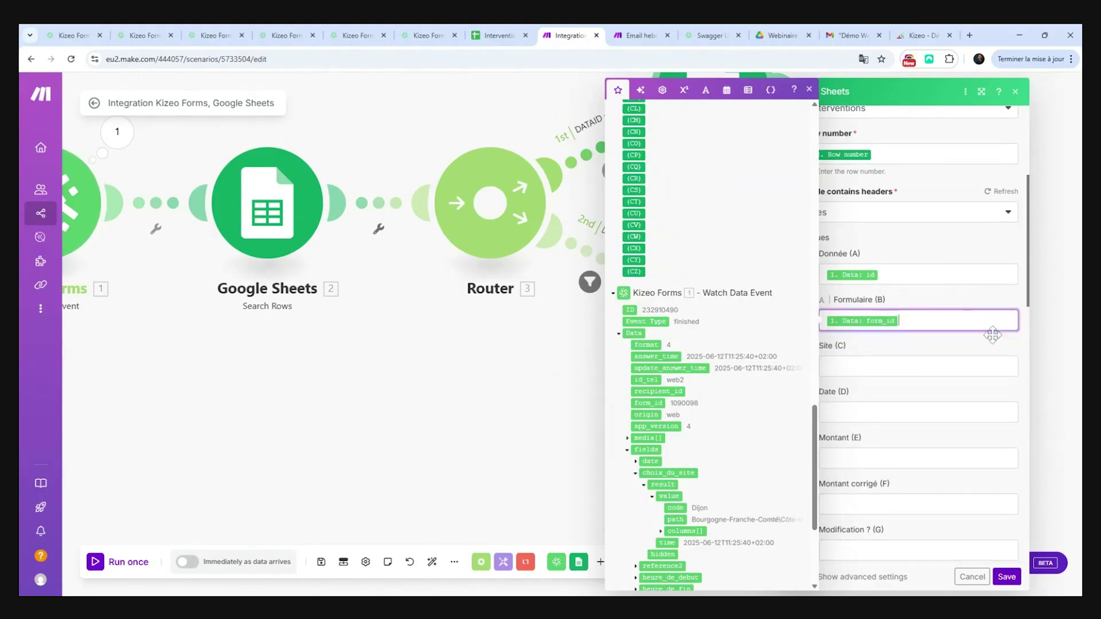
left_click(918, 366)
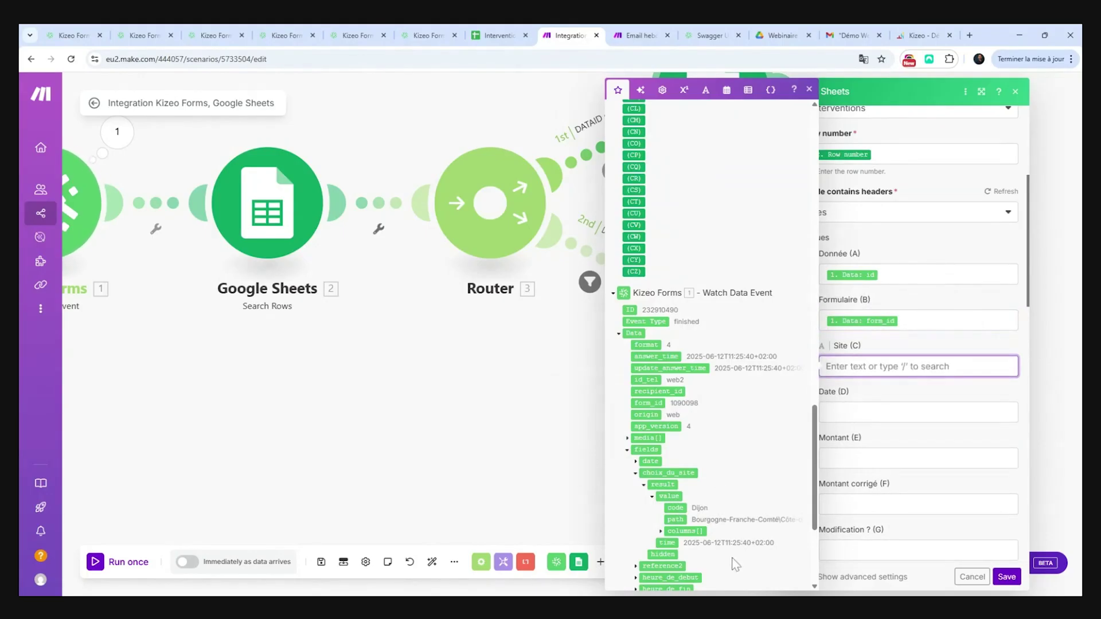
left_click(675, 507)
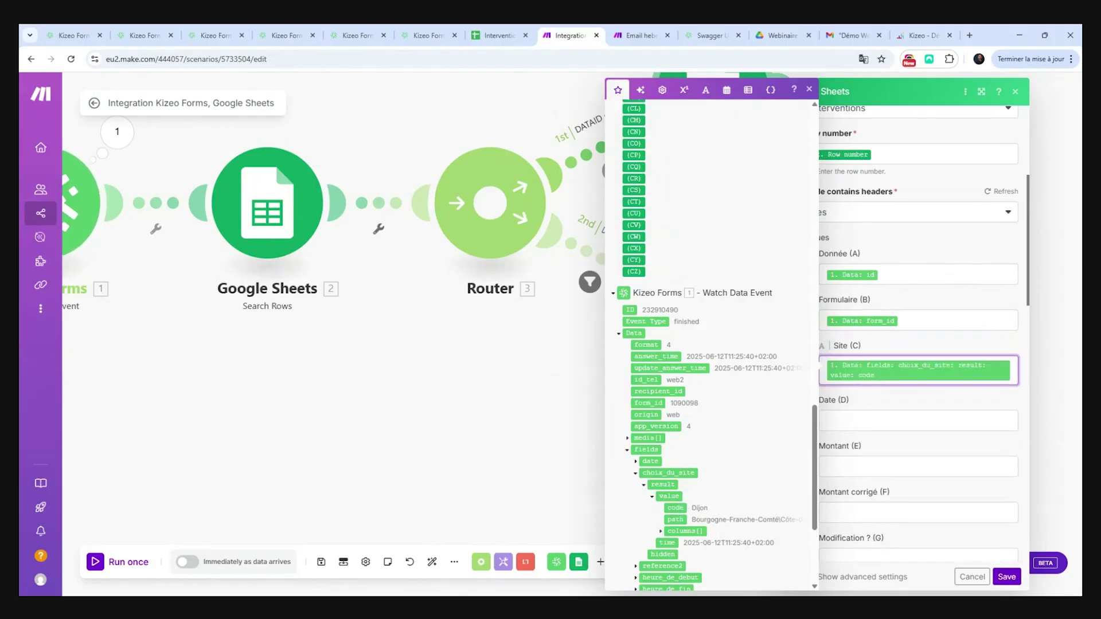
- Map Date (D) to the date value in the result of the Kizeo Forms date field
key("Tab")
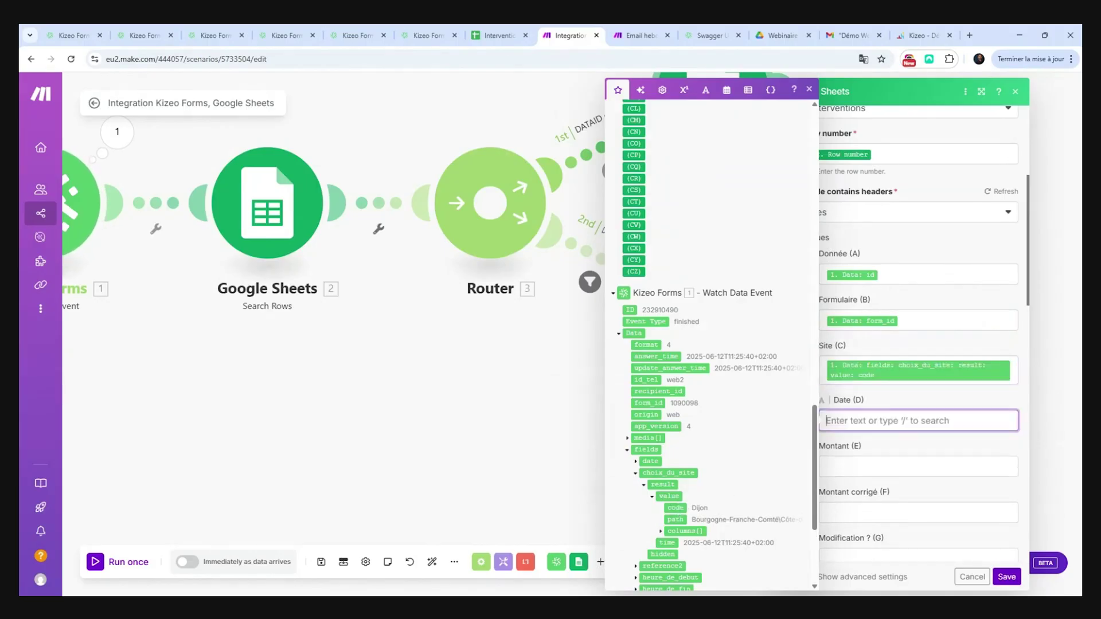
left_click(636, 462)
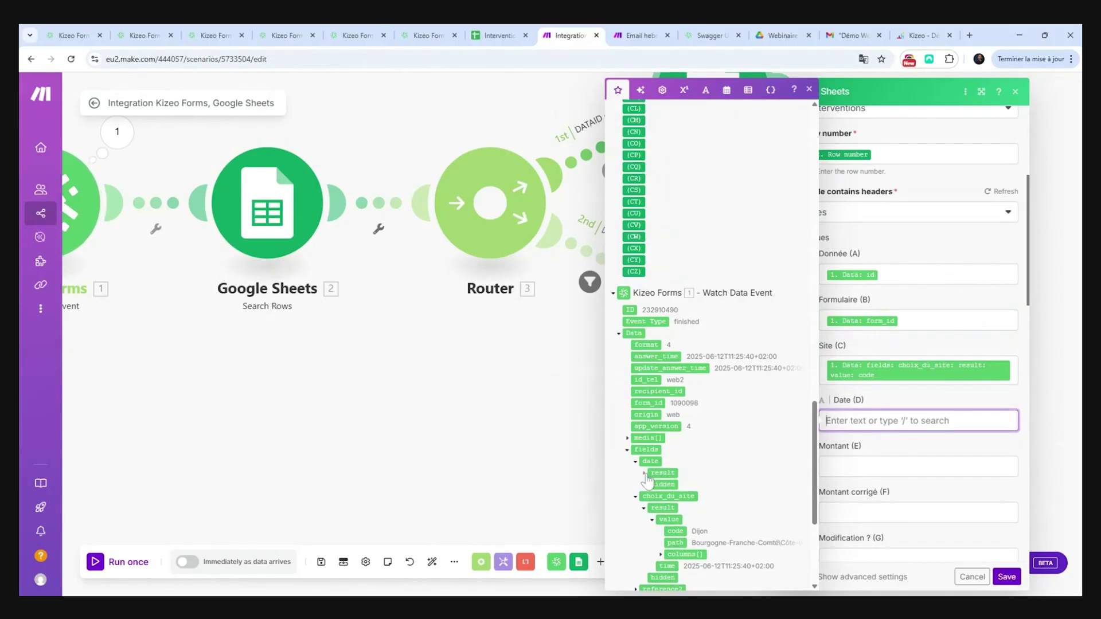
left_click(644, 473)
left_click(652, 486)
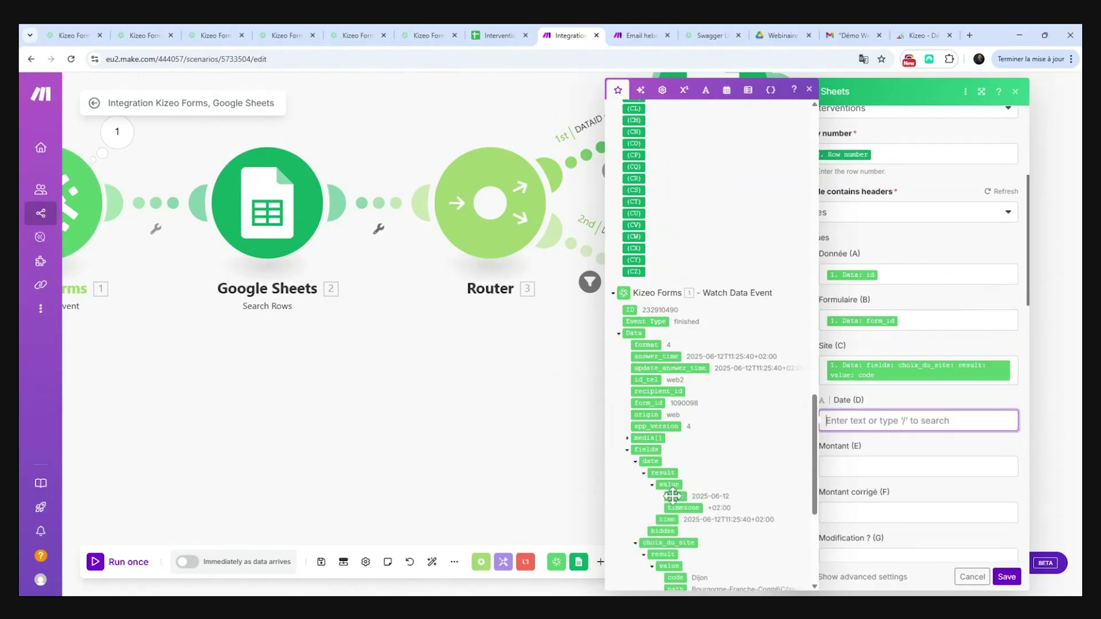
left_click(676, 497)
- Map Montant (E) to the computed value in the result of the Kizeo Forms calcul_tarif field
left_click(828, 467)
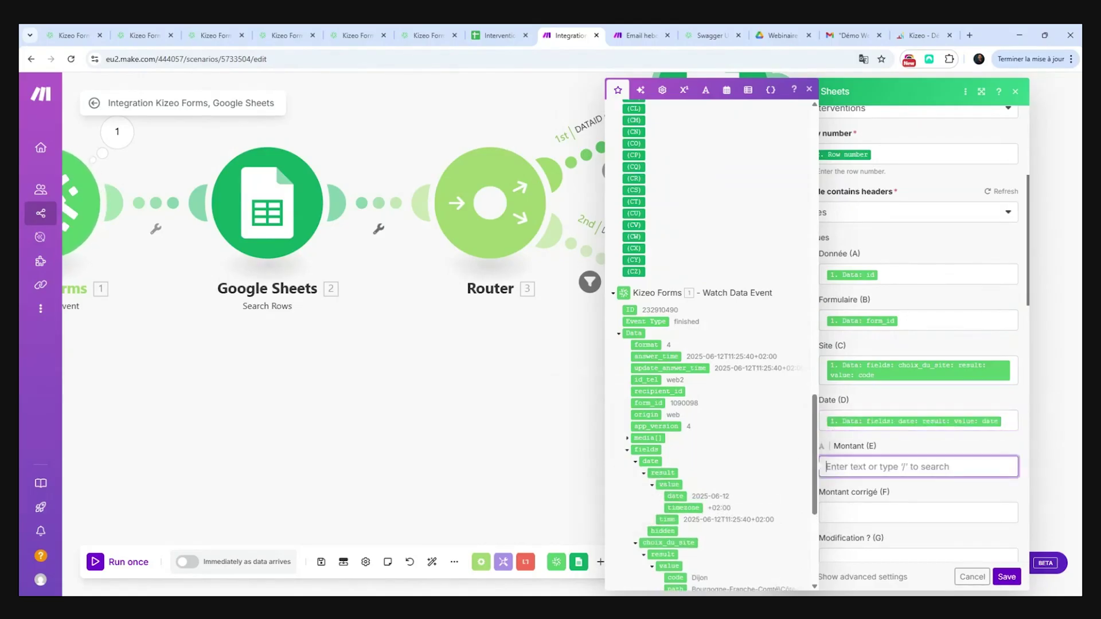
scroll(776, 501, "down", 3)
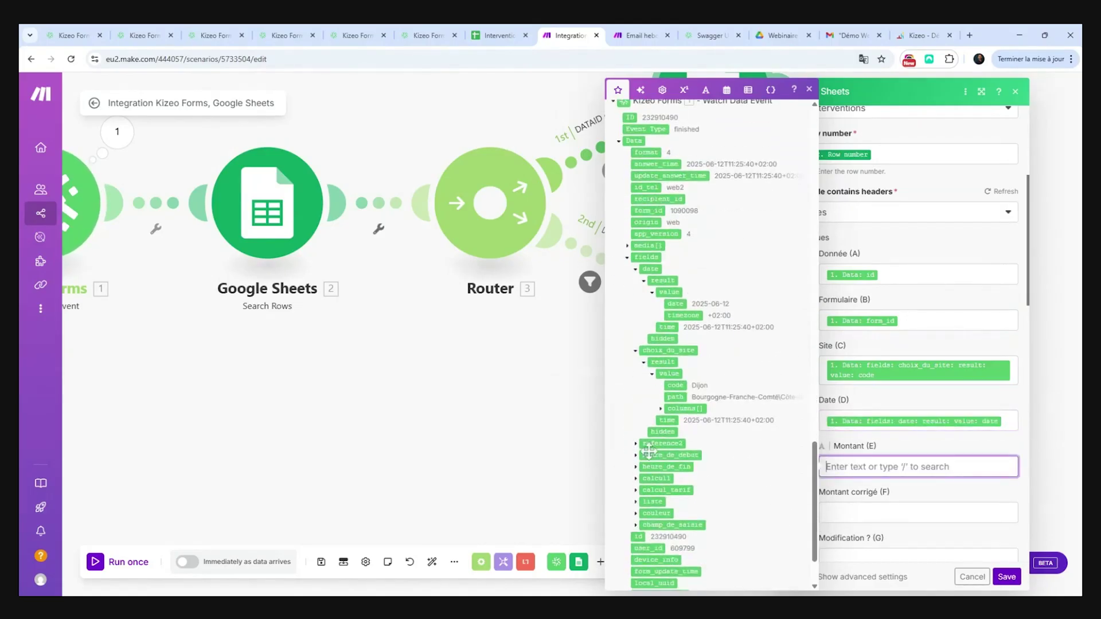
left_click(635, 491)
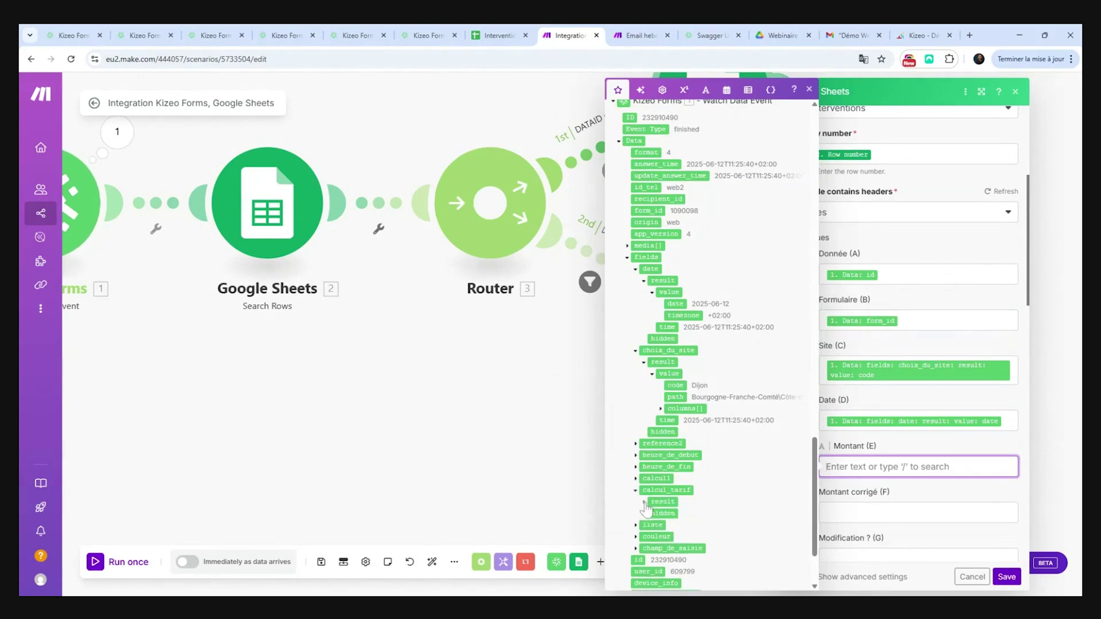
left_click(644, 503)
left_click(655, 515)
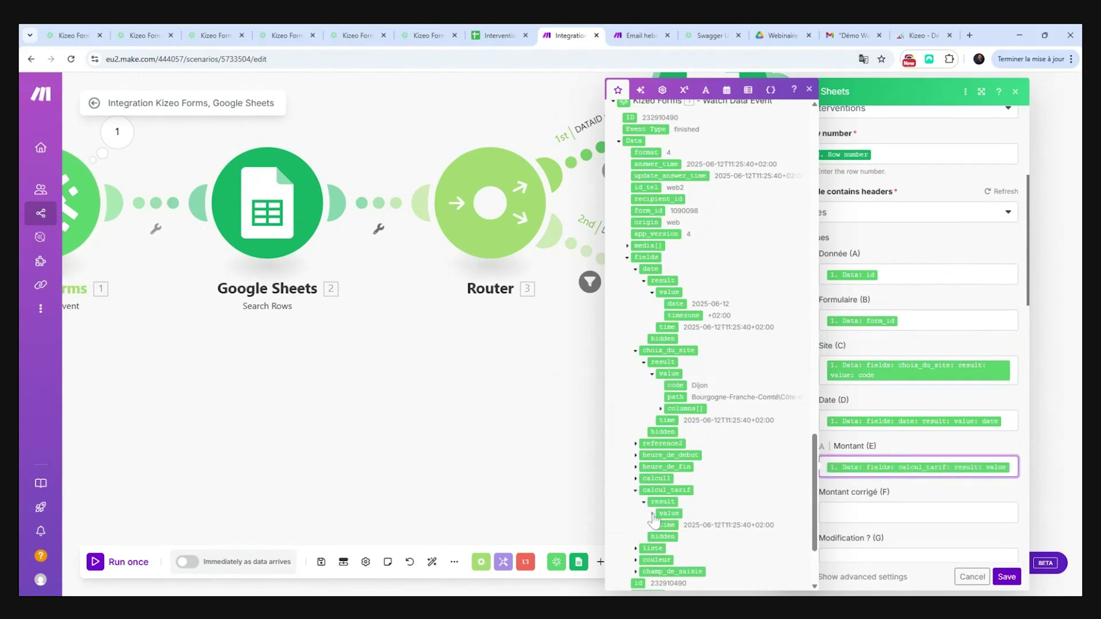
left_click(652, 514)
left_click(973, 468)
key("BackSpace")
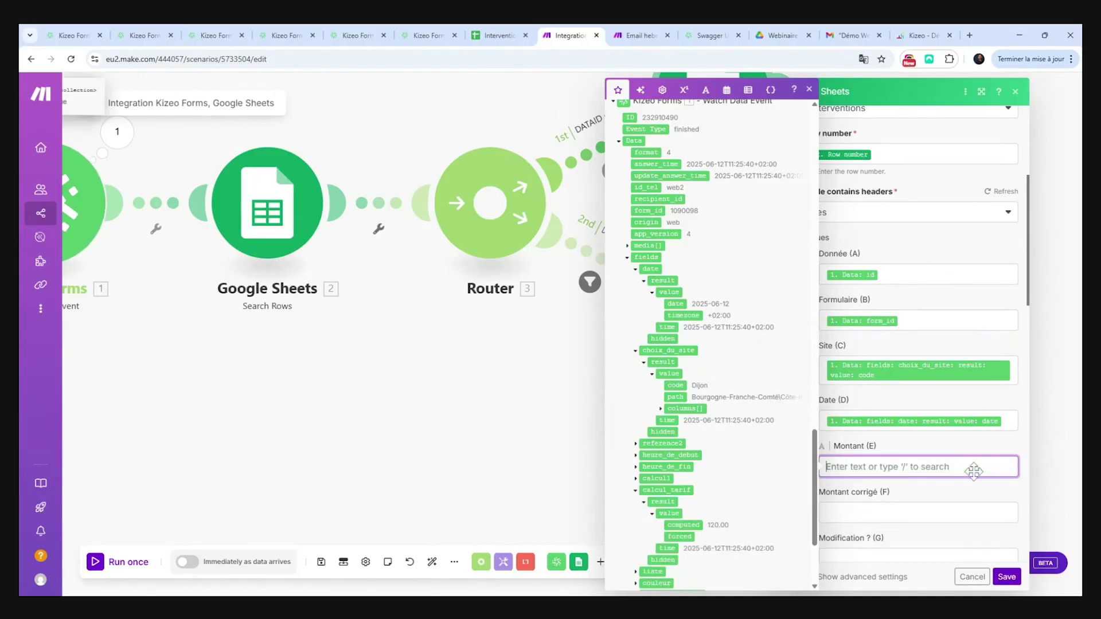
left_click(679, 526)
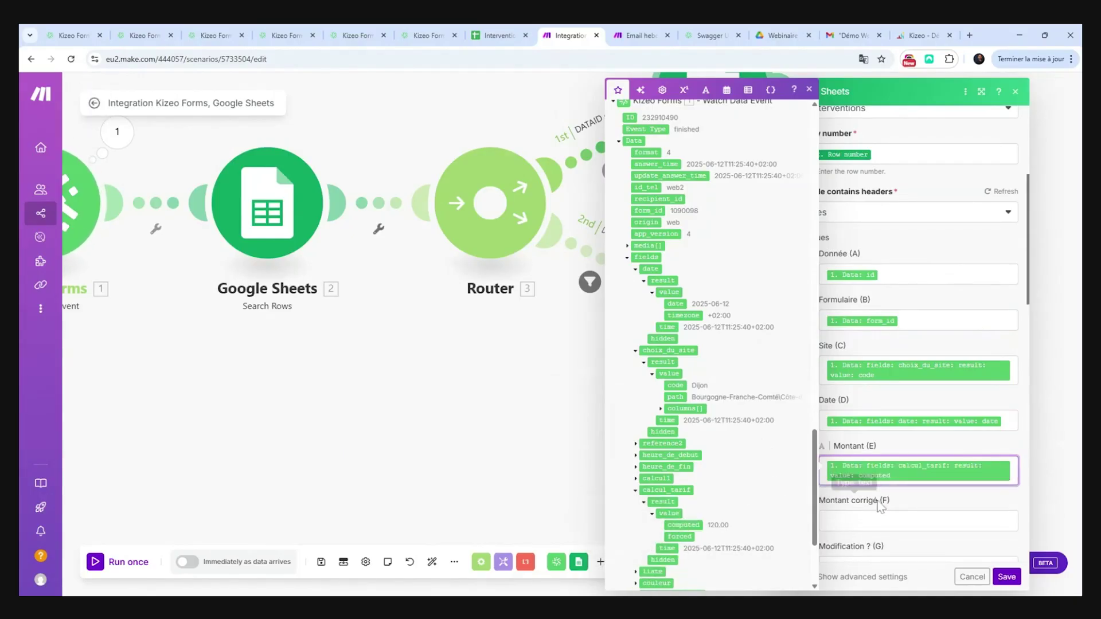
- Set Modification ? (G) to the text "Modifié" and save the Update a Row module
scroll(917, 413, "down", 2)
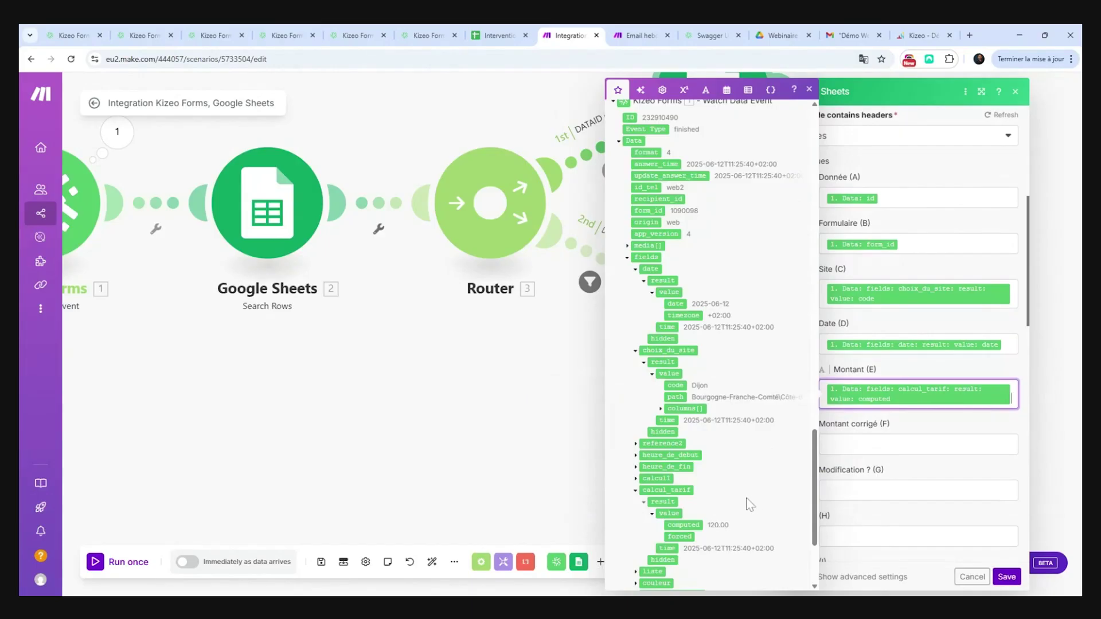
scroll(751, 504, "down", 3)
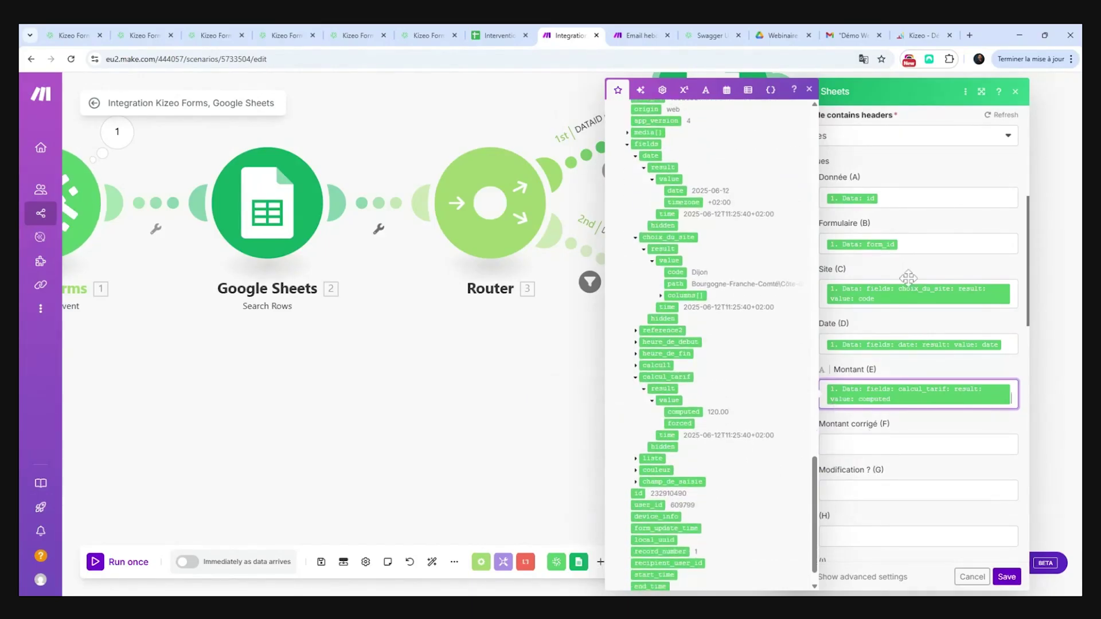
scroll(909, 278, "up", 5)
scroll(909, 278, "down", 5)
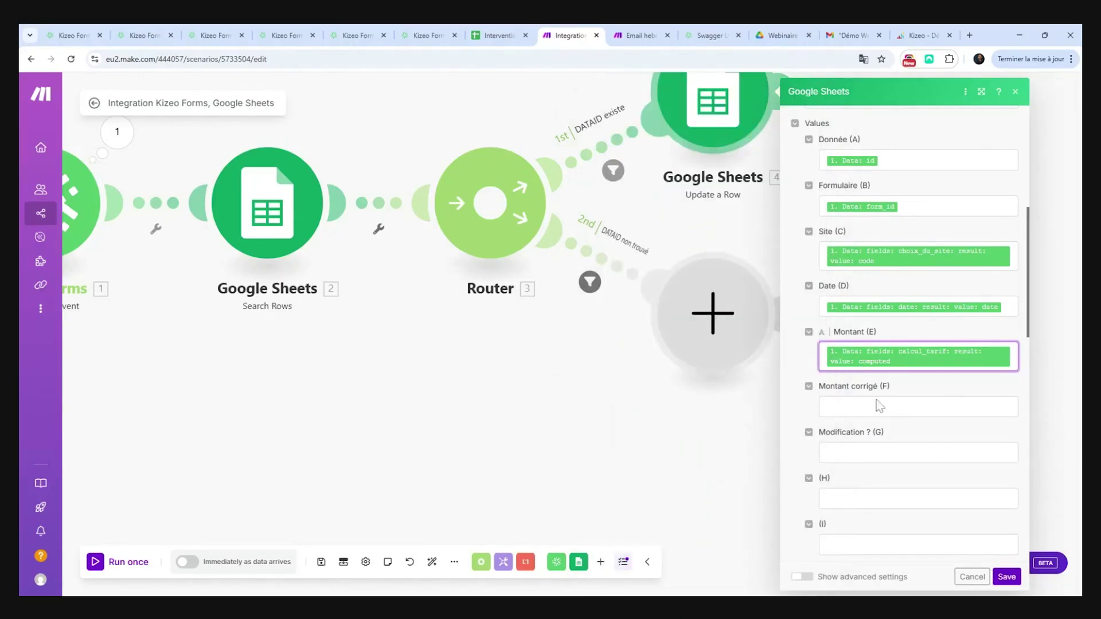
left_click(886, 452)
type("M")
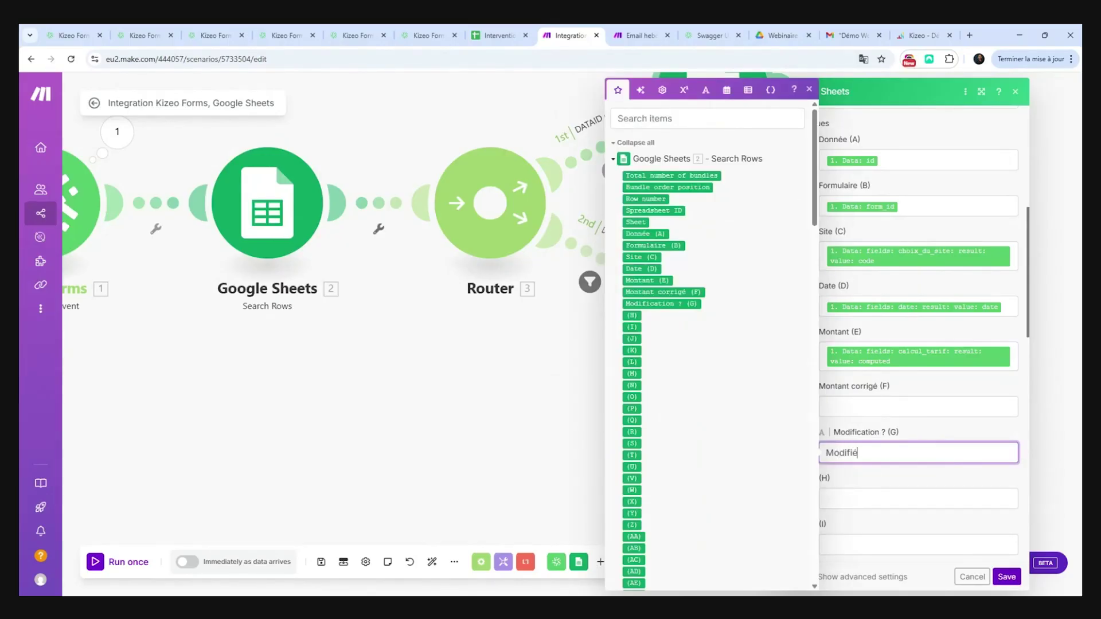
type("odifié")
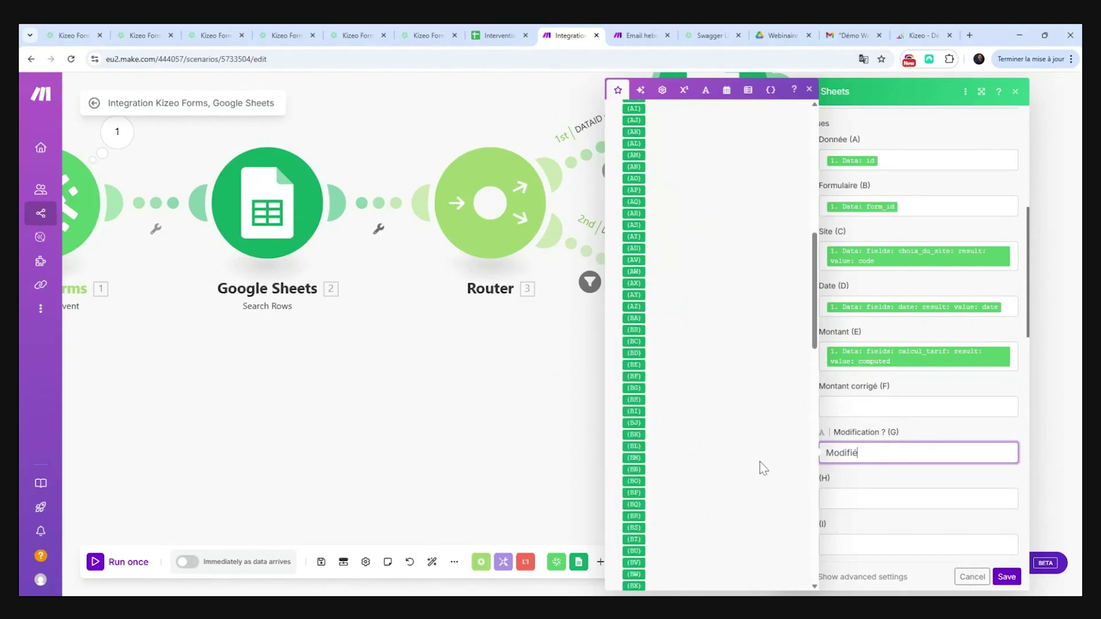
left_click(905, 481)
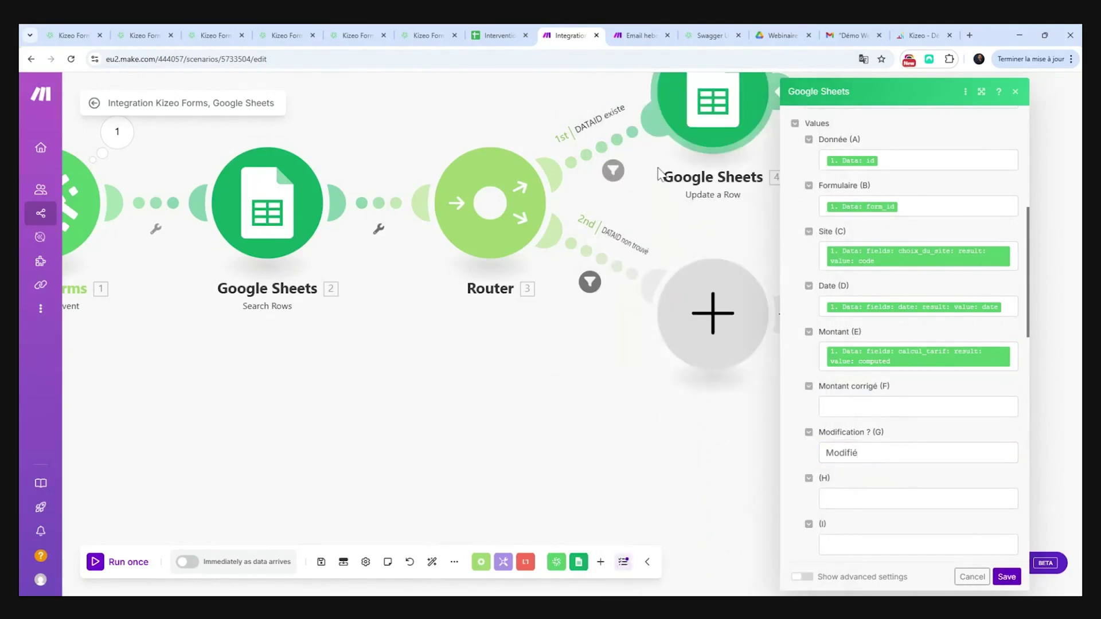
left_click(1012, 582)
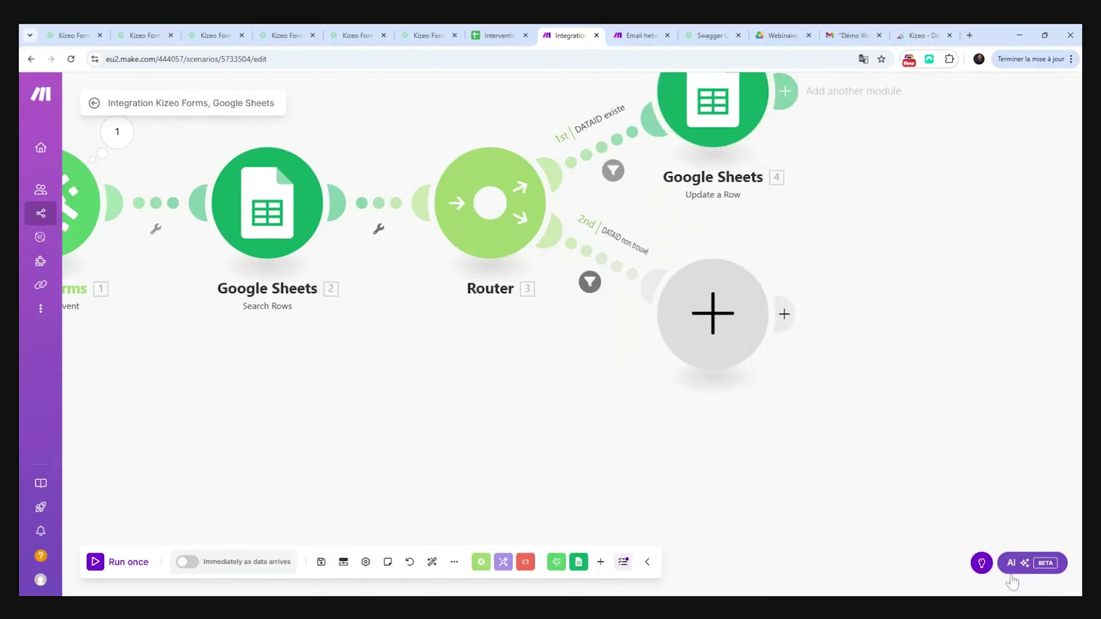
- Add a Google Sheets "Add a Row" module to the empty "DATAID non trouvé" route of the router
left_click(716, 325)
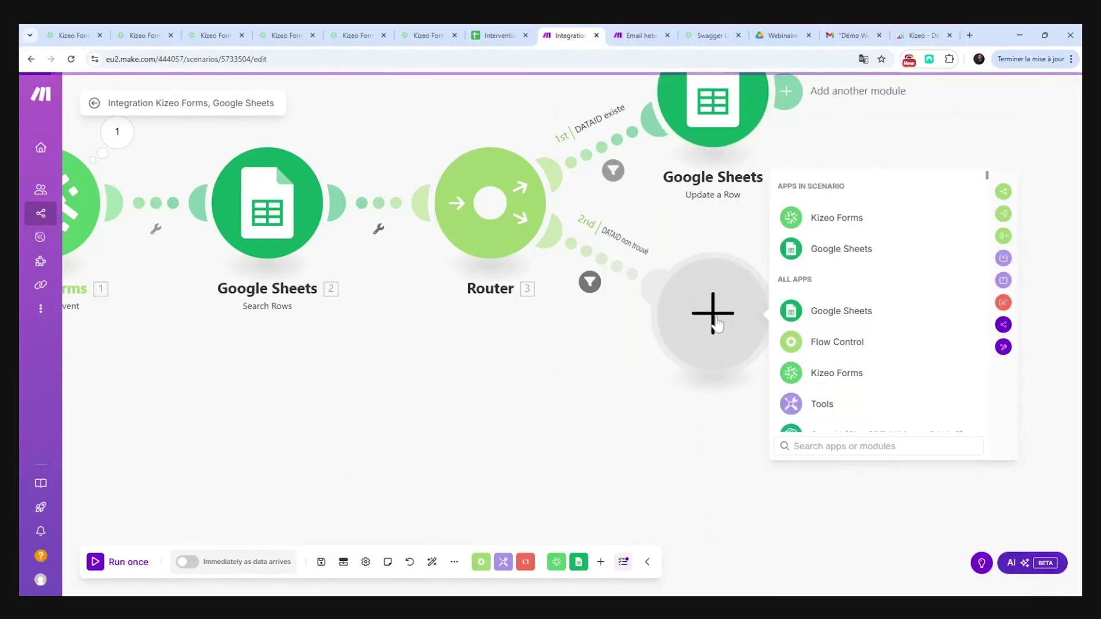
left_click(831, 254)
left_click(818, 299)
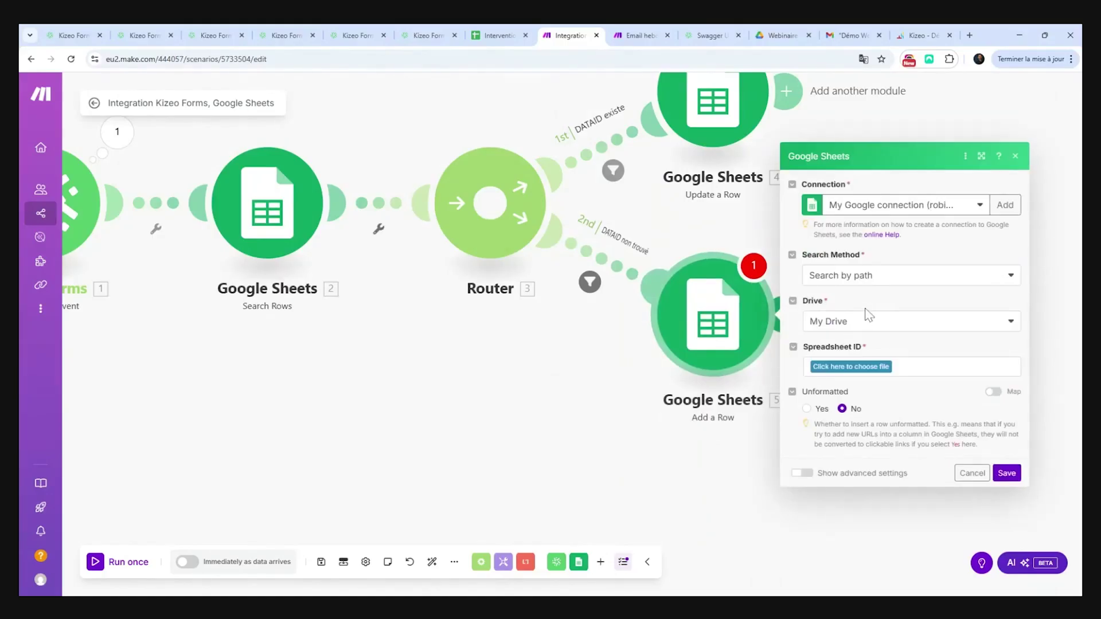
- Set the Add a Row module's spreadsheet to "Intervention complète" and its sheet to "Interventions"
left_click(851, 366)
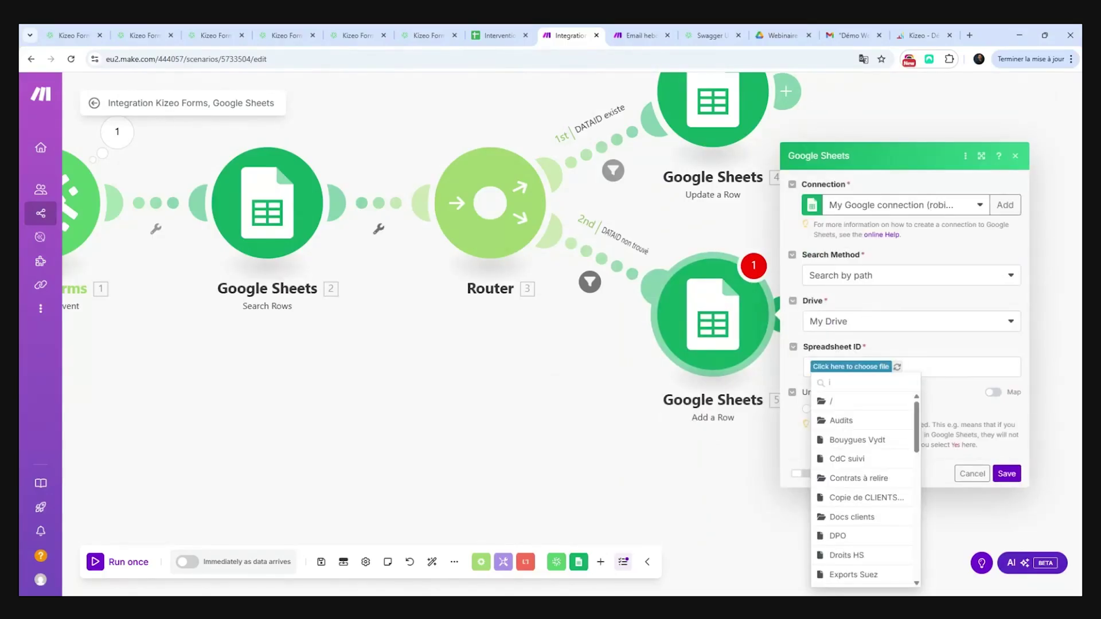
type("inm")
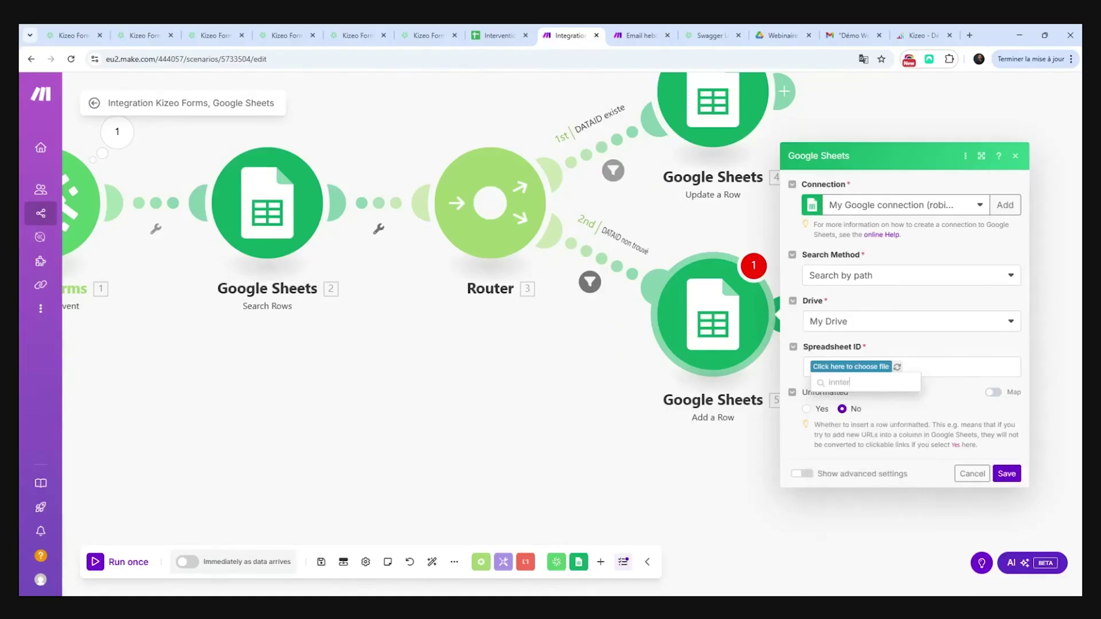
key("BackSpace")
key("BackSpace")
type("y")
key("BackSpace")
type("t")
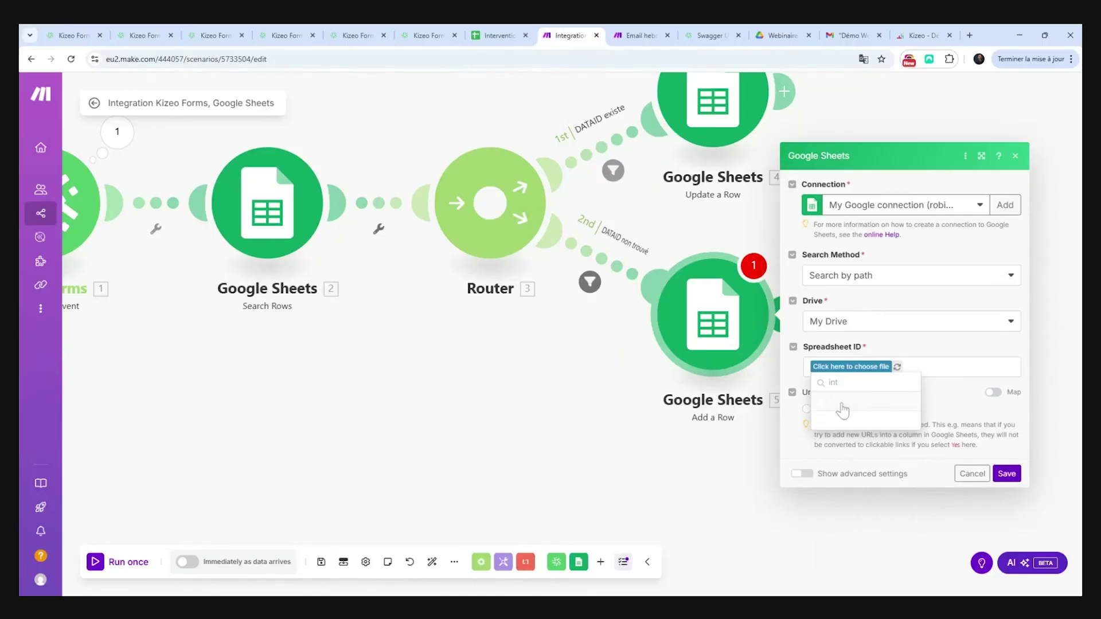
left_click(842, 402)
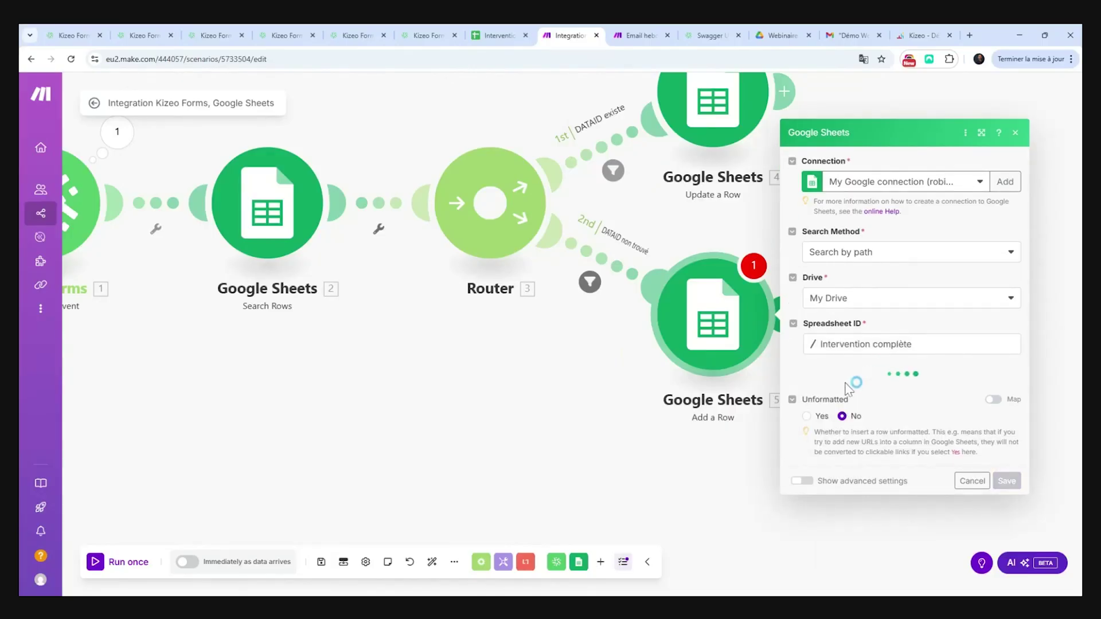
left_click(837, 390)
left_click(830, 411)
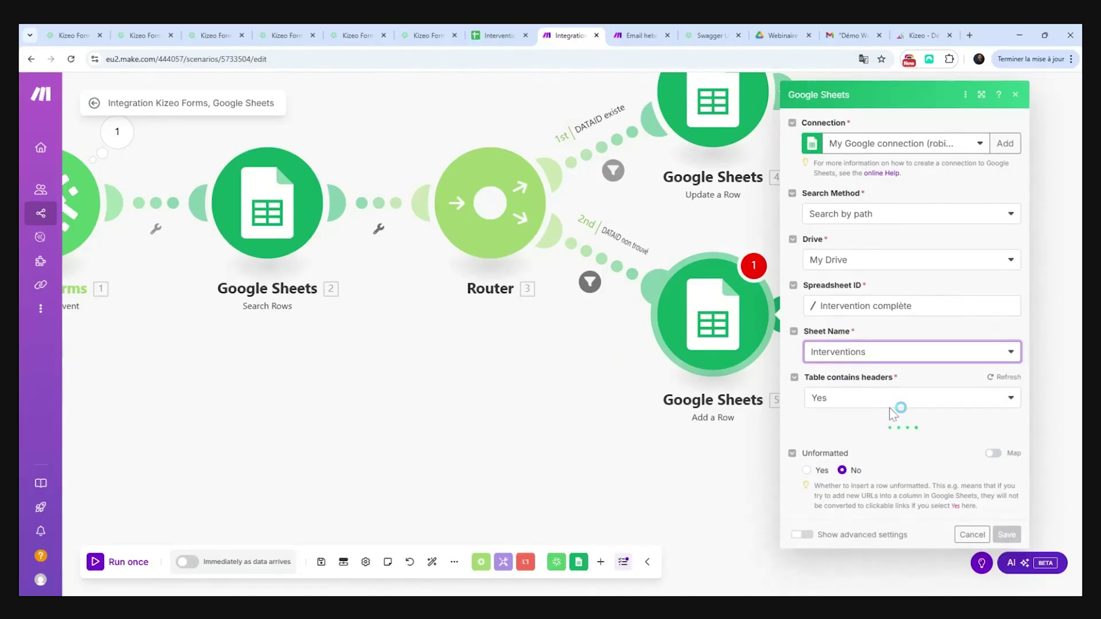
- Map Donnée (A) to the Kizeo Forms data id and Formulaire (B) to its form_id
scroll(873, 313, "down", 3)
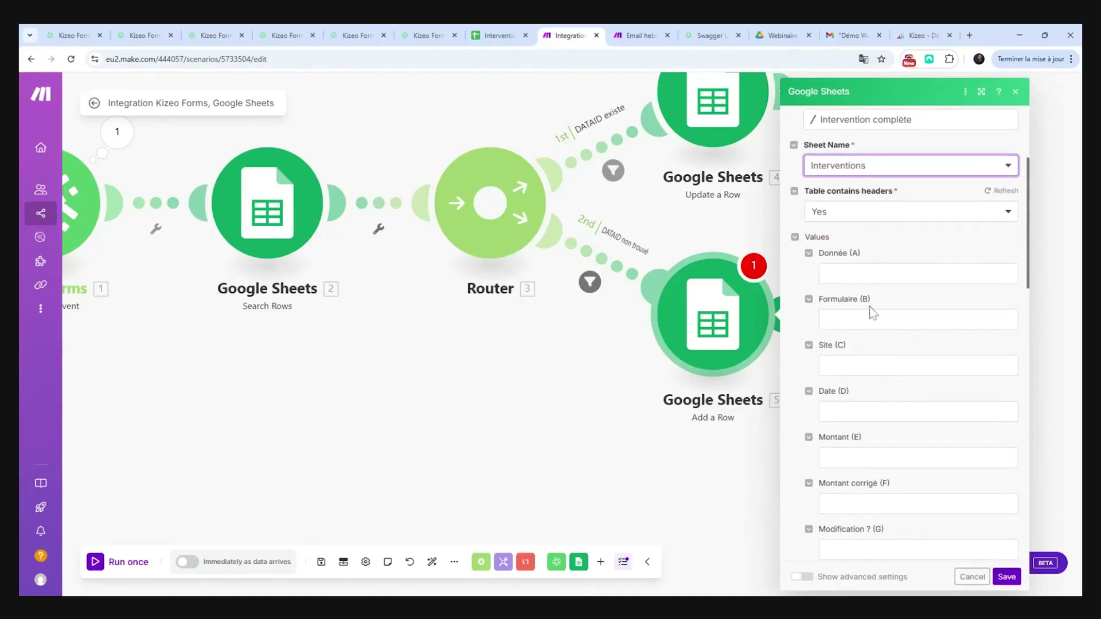
left_click(917, 274)
scroll(737, 433, "down", 15)
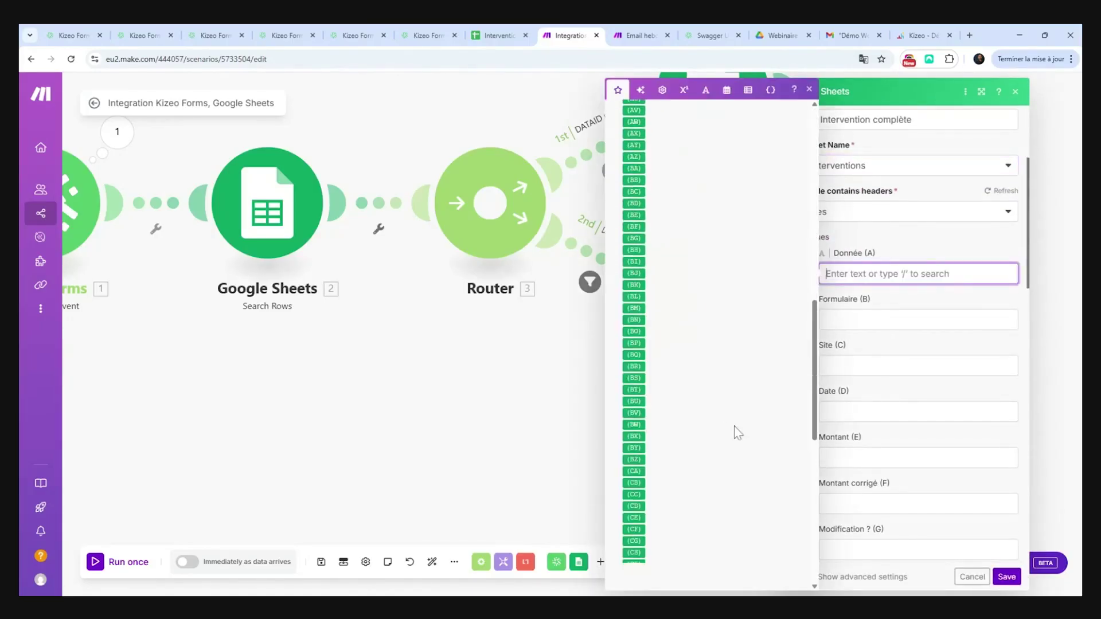
scroll(738, 433, "down", 3)
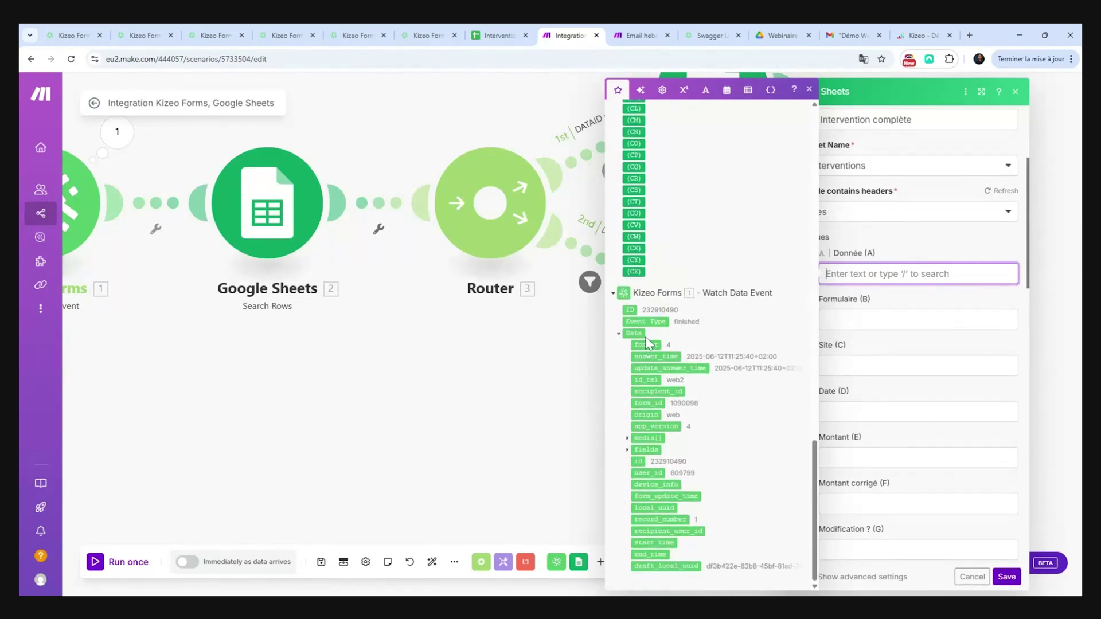
left_click(639, 461)
left_click(918, 320)
left_click(648, 404)
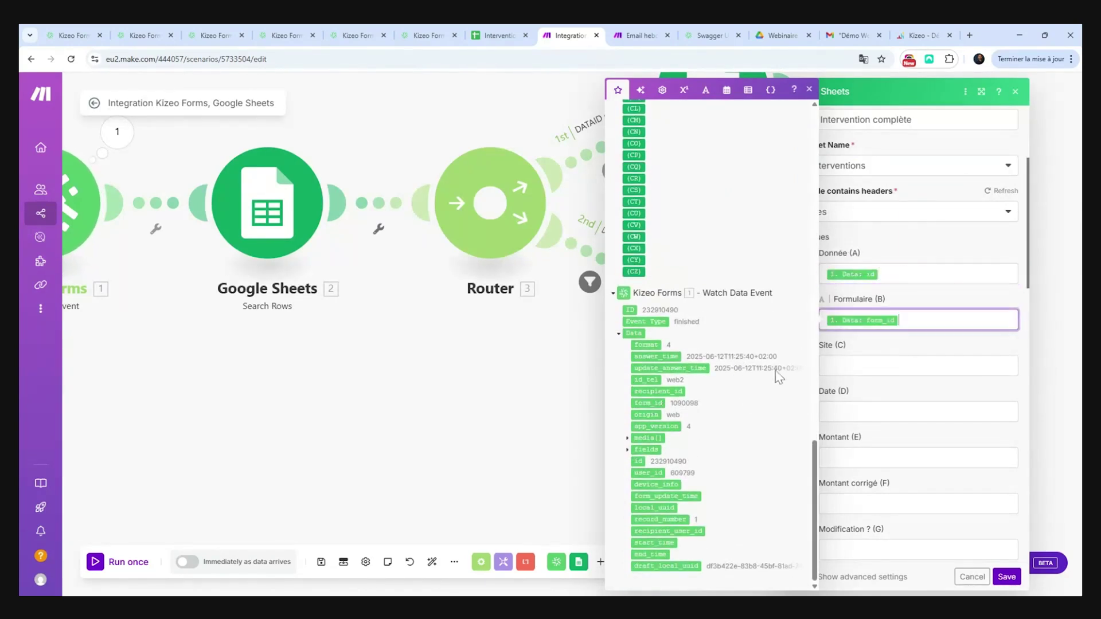
- Map Site (C) to the code value in the result of the Kizeo Forms choix_du_site field
key("Tab")
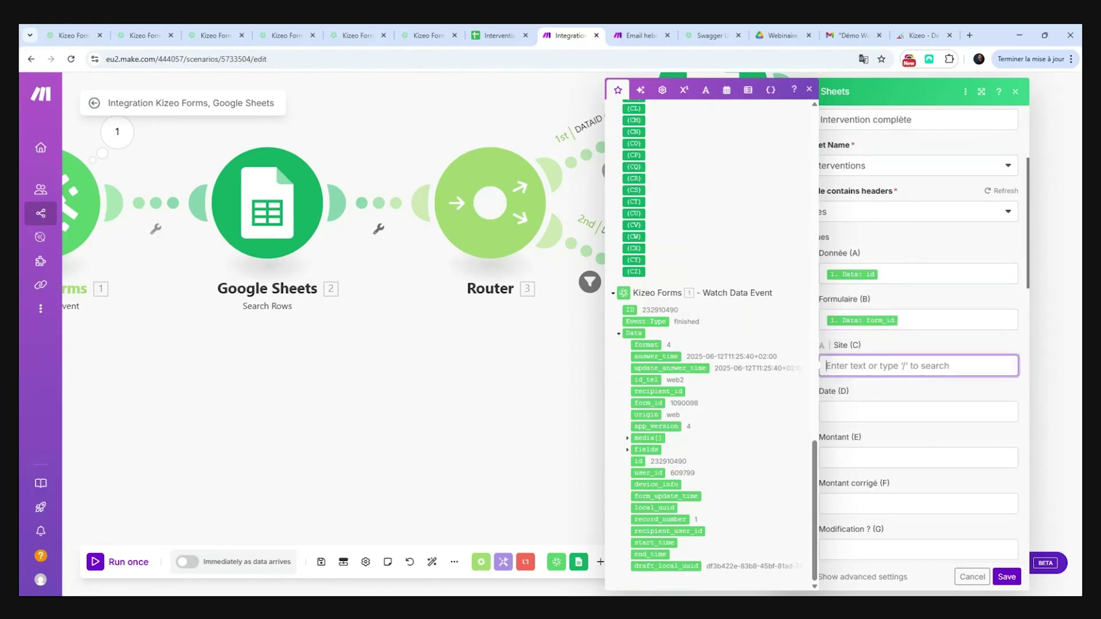
left_click(628, 450)
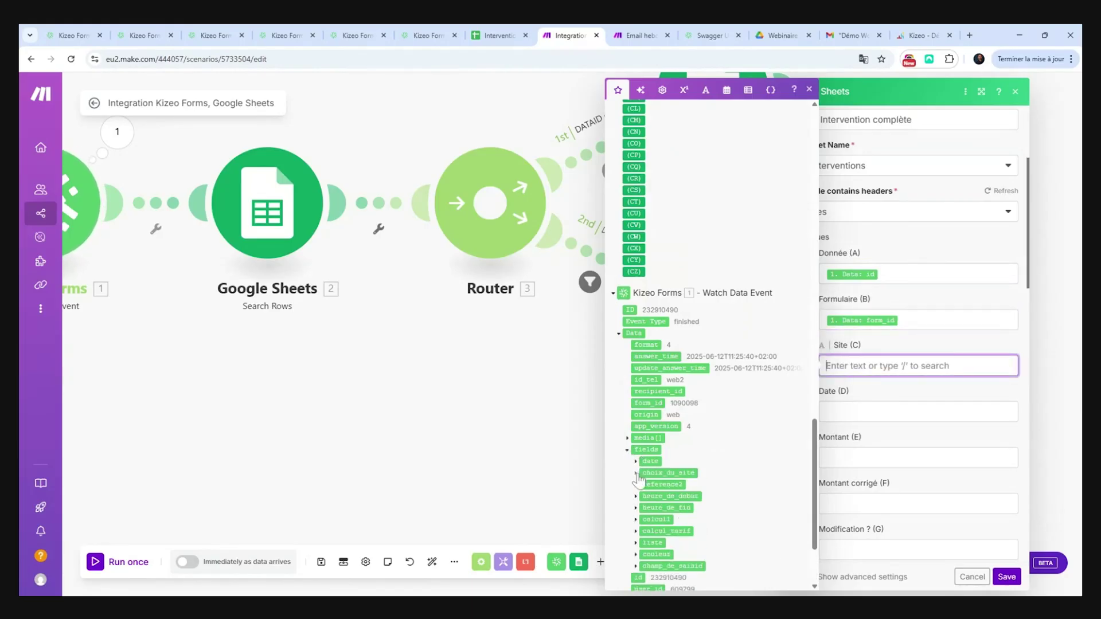
left_click(635, 473)
left_click(644, 485)
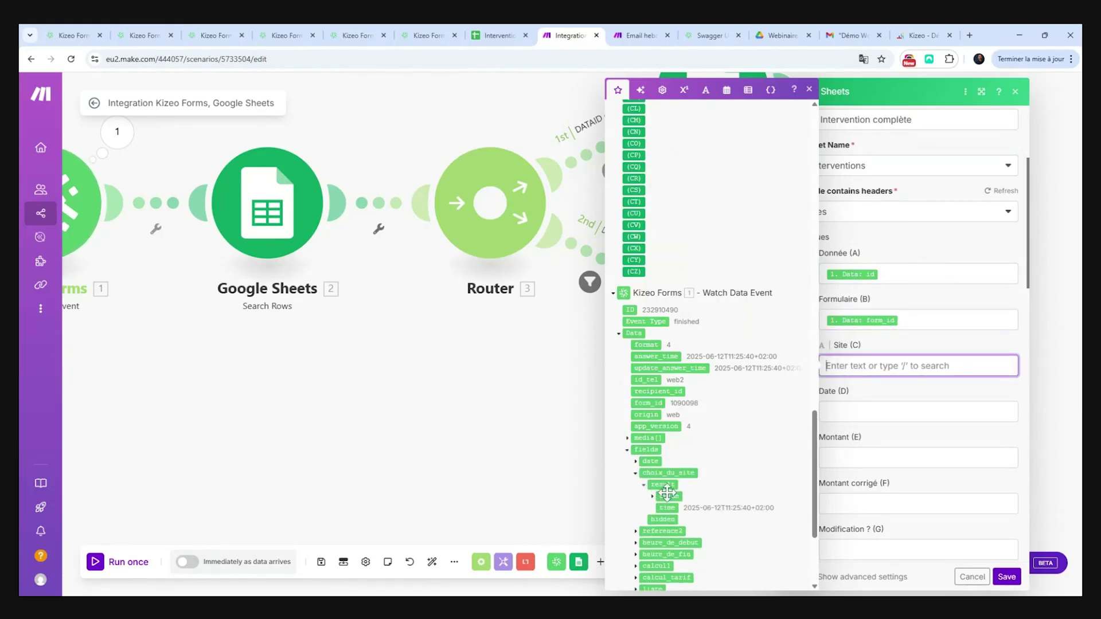
left_click(654, 496)
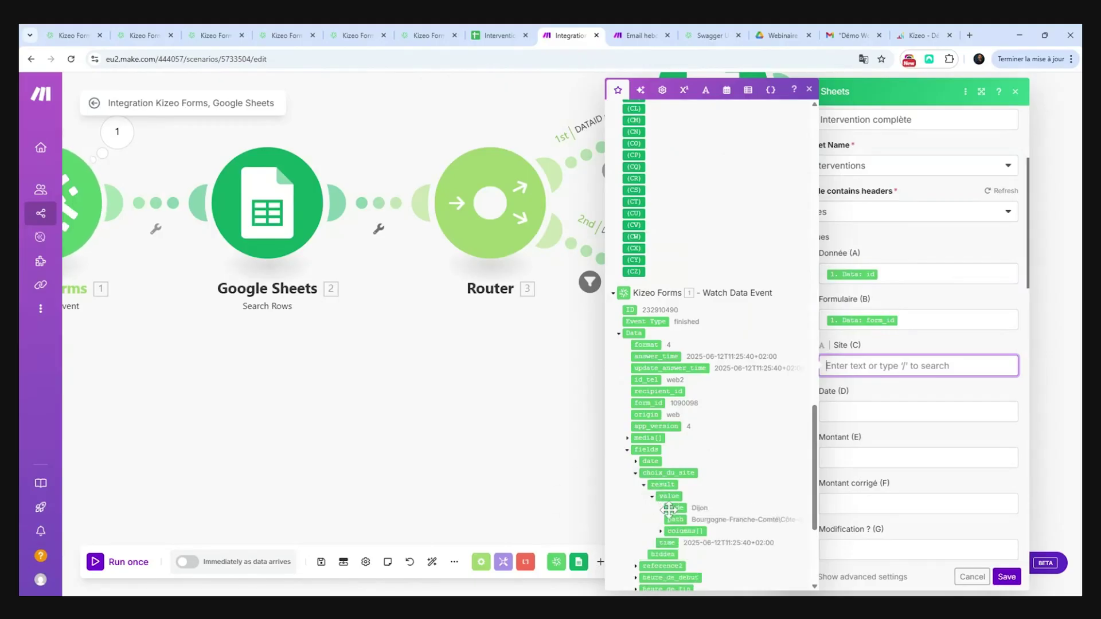
left_click_drag(671, 508, 918, 366)
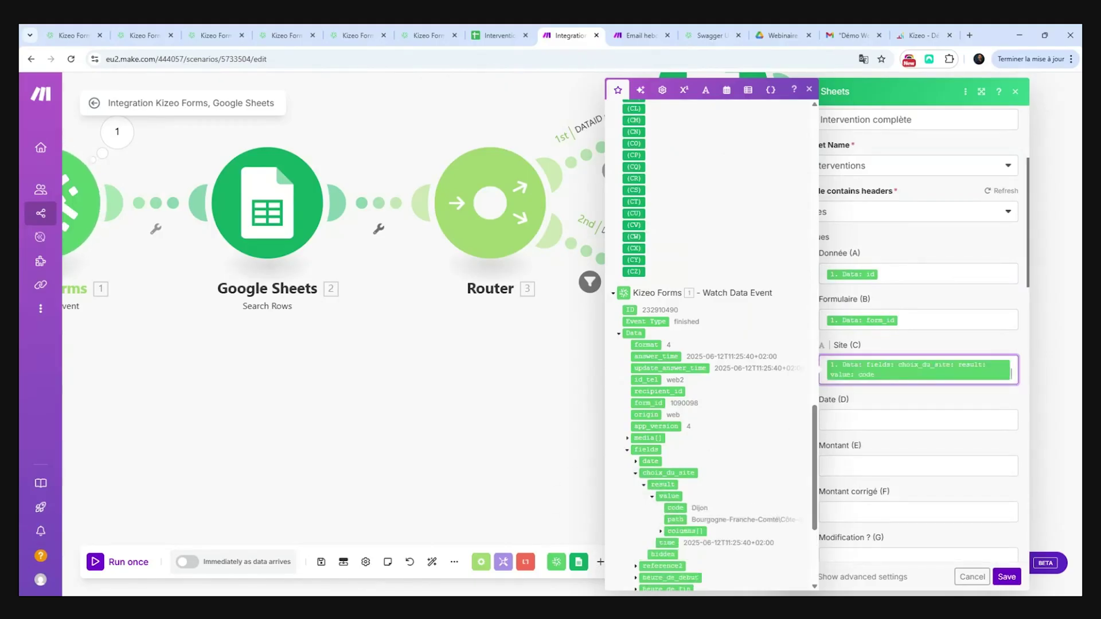
- Map Date (D) in the Add a Row module to the date value of the Kizeo Forms date field's result
left_click(918, 421)
left_click(636, 462)
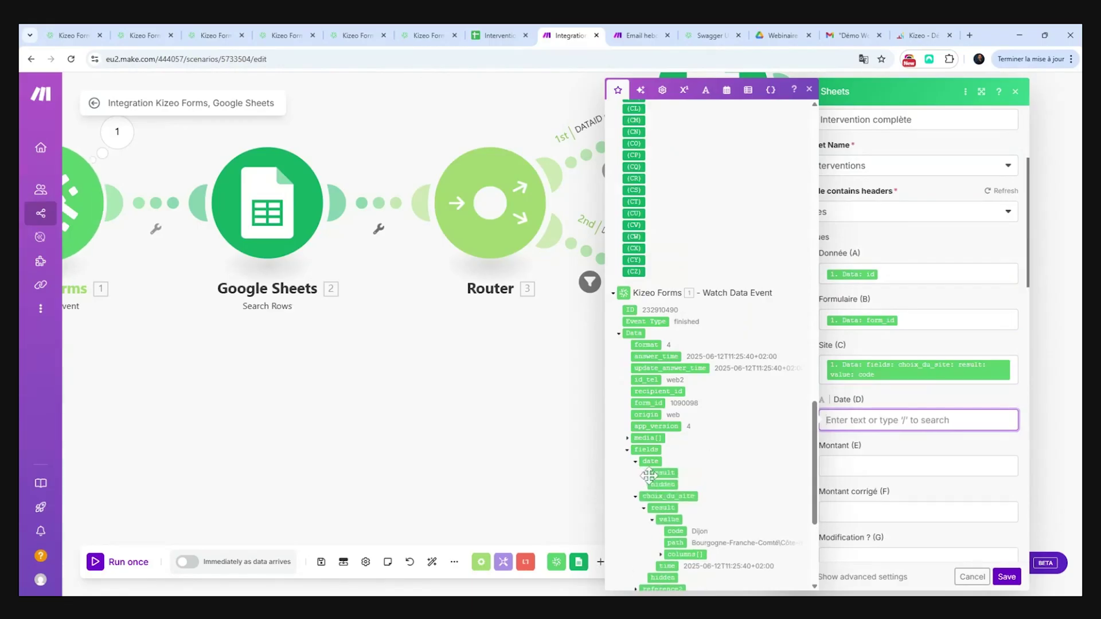
left_click(643, 473)
left_click(652, 485)
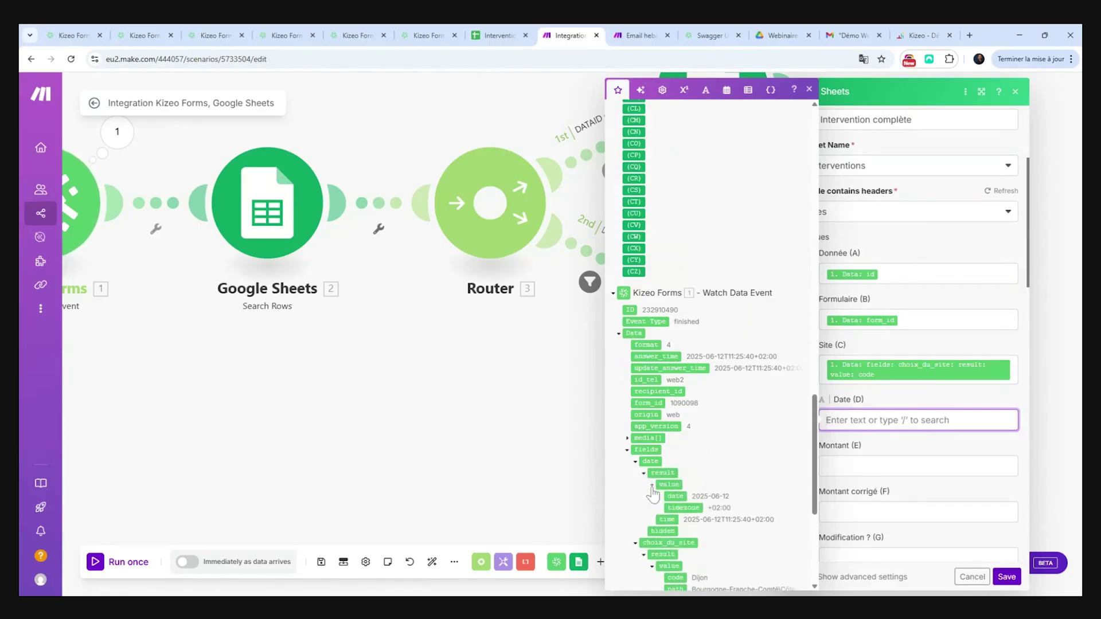
left_click(675, 496)
- Map Montant (E) to the computed value of the calcul_tarif field's result and save the Add a Row module
key("Tab")
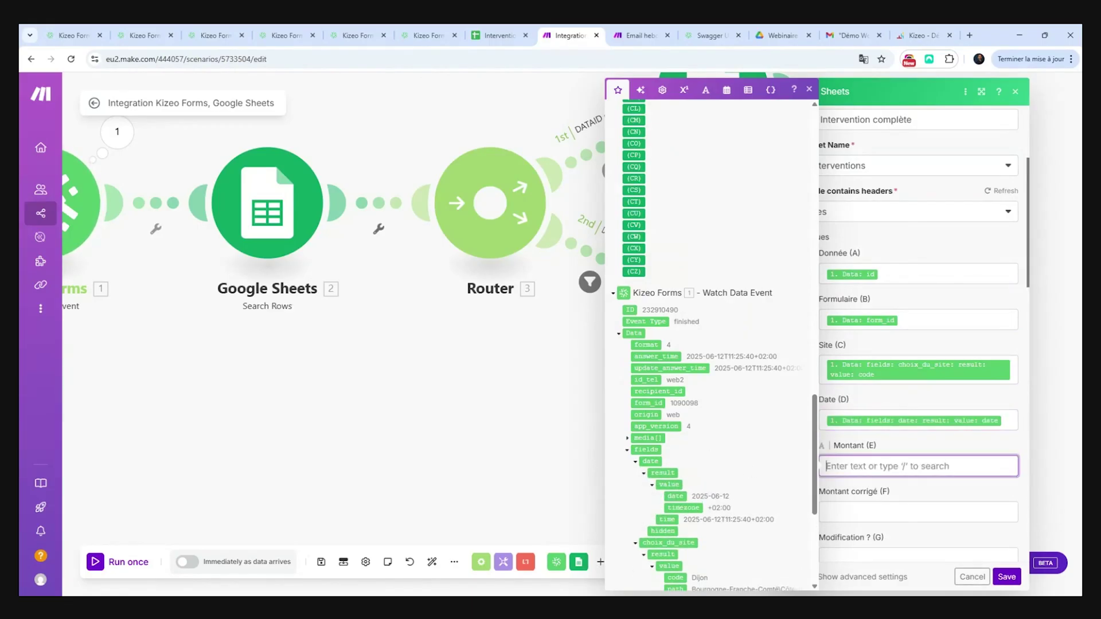
scroll(642, 491, "down", 4)
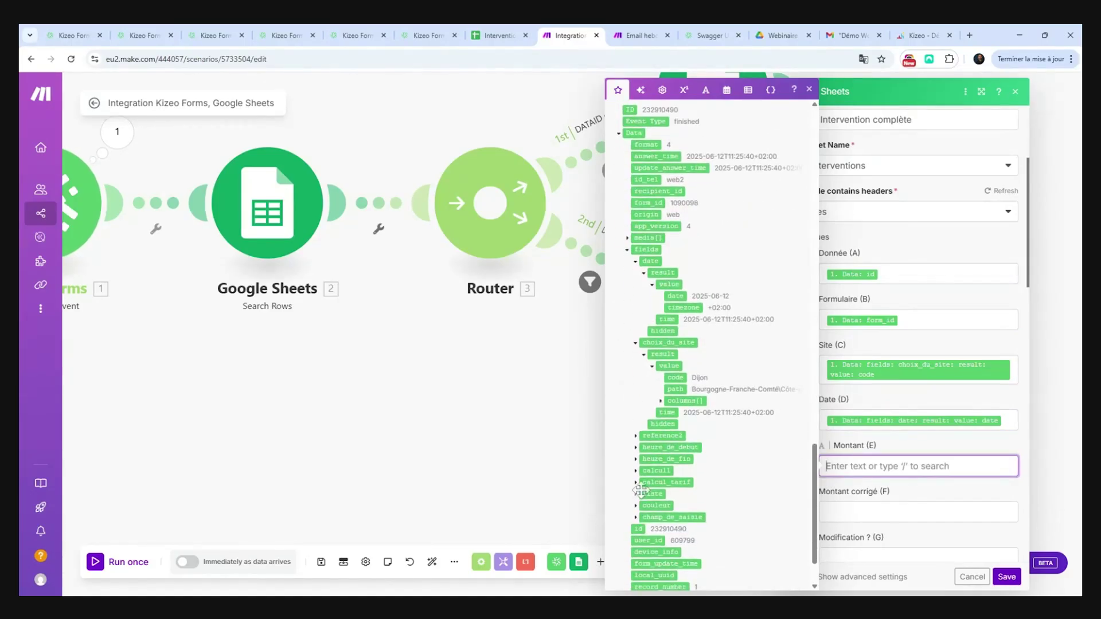
left_click(636, 483)
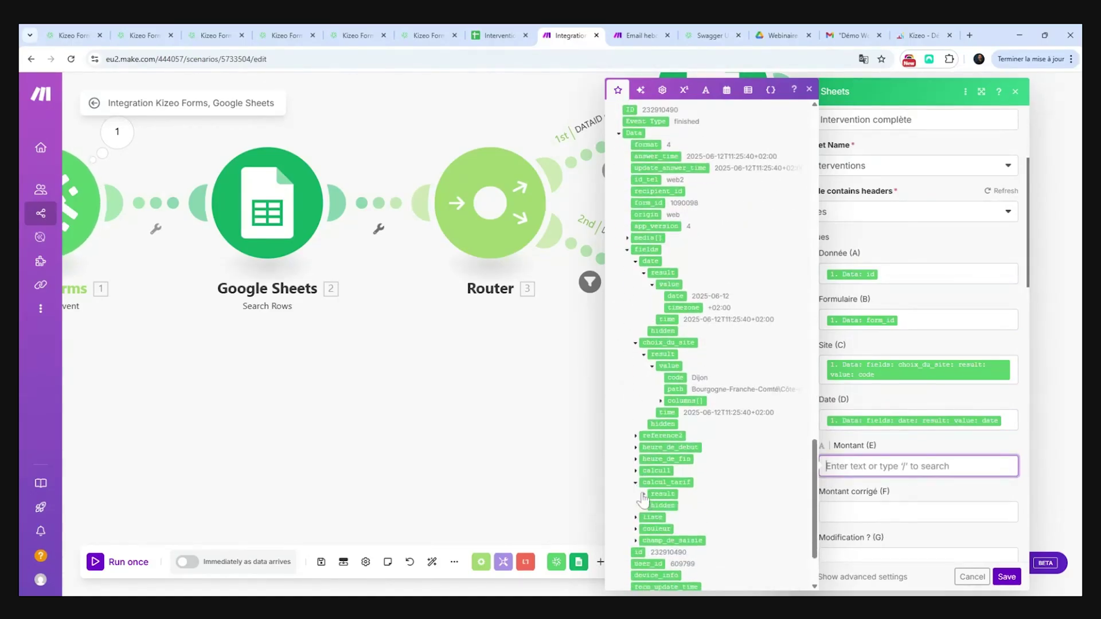
left_click(644, 494)
left_click(653, 506)
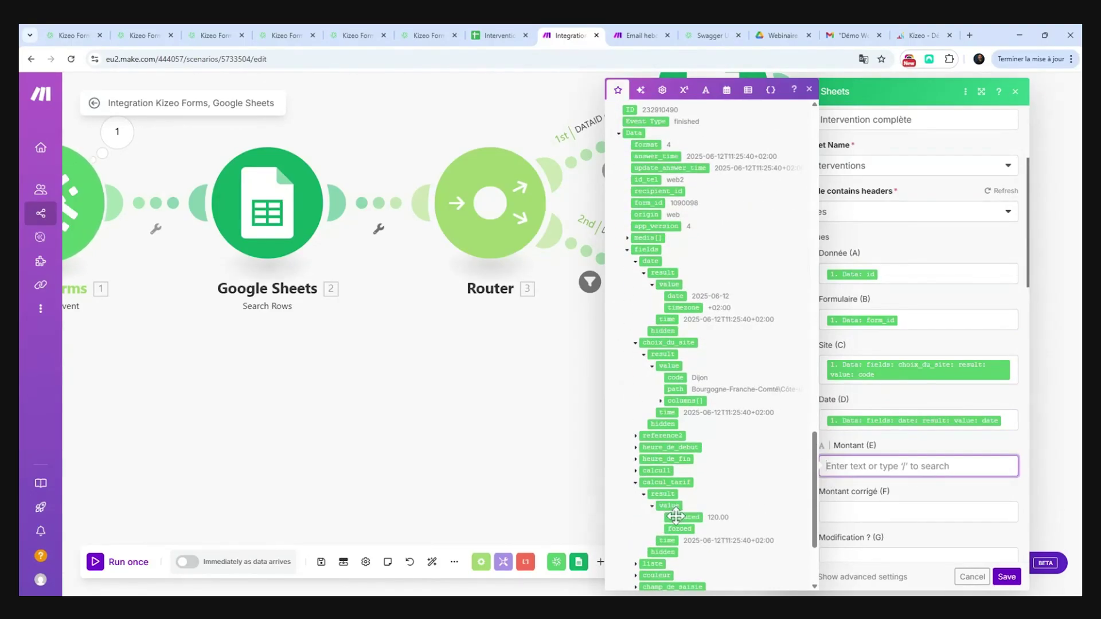
left_click_drag(676, 517, 861, 466)
scroll(918, 402, "down", 2)
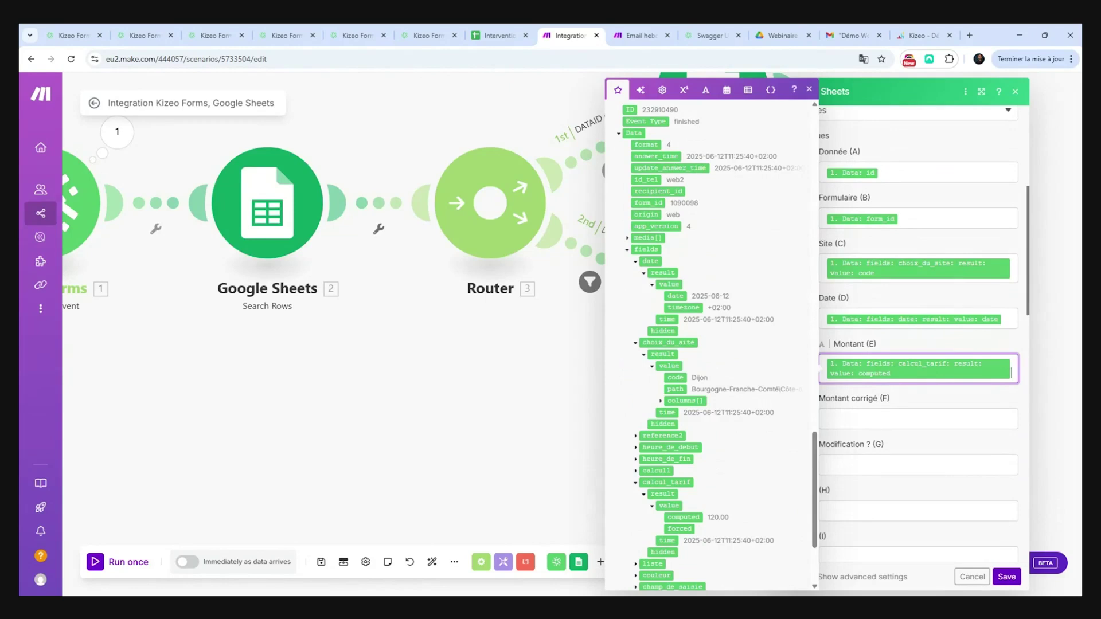
left_click(1007, 578)
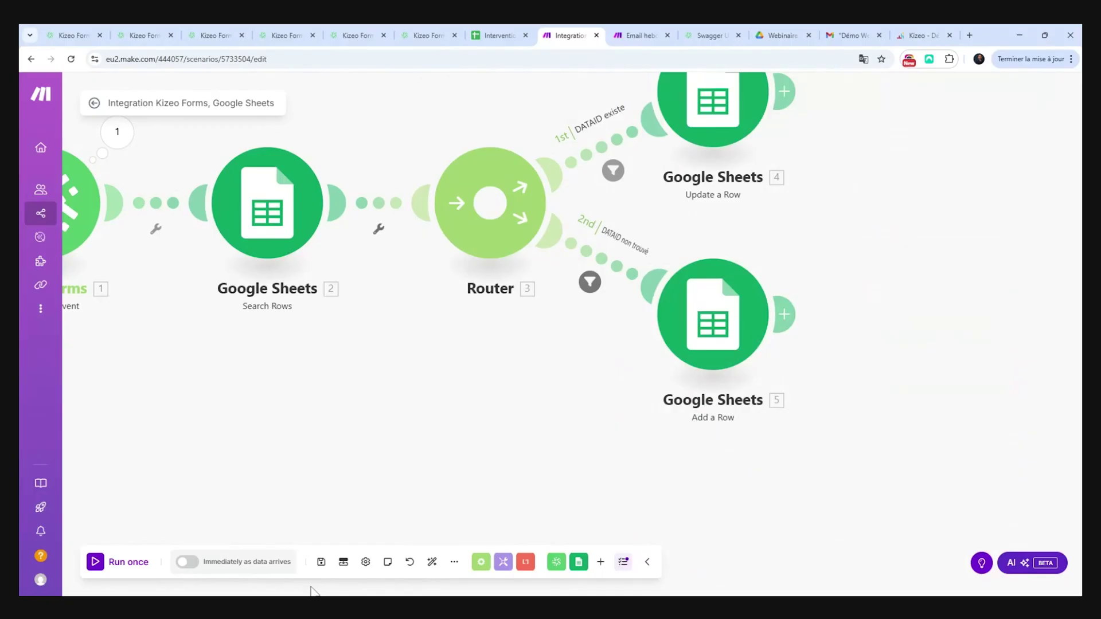
- Rename the scenario as "Sheet form D" and save it
scroll(477, 417, "up", 1)
scroll(477, 418, "down", 2)
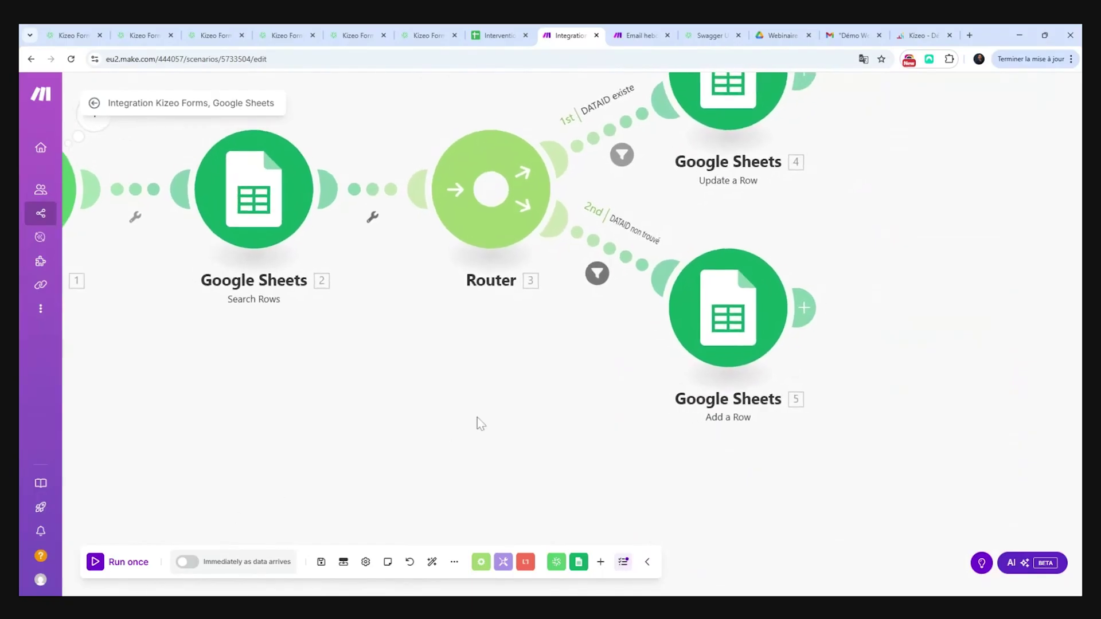
left_click(208, 102)
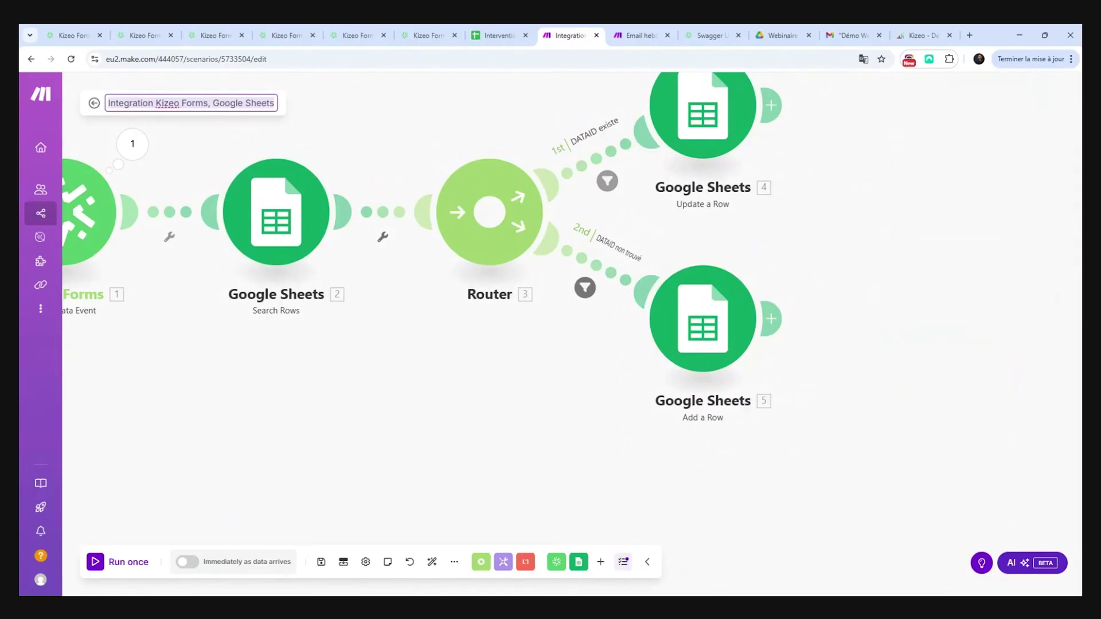
key("ctrl+a")
type("S")
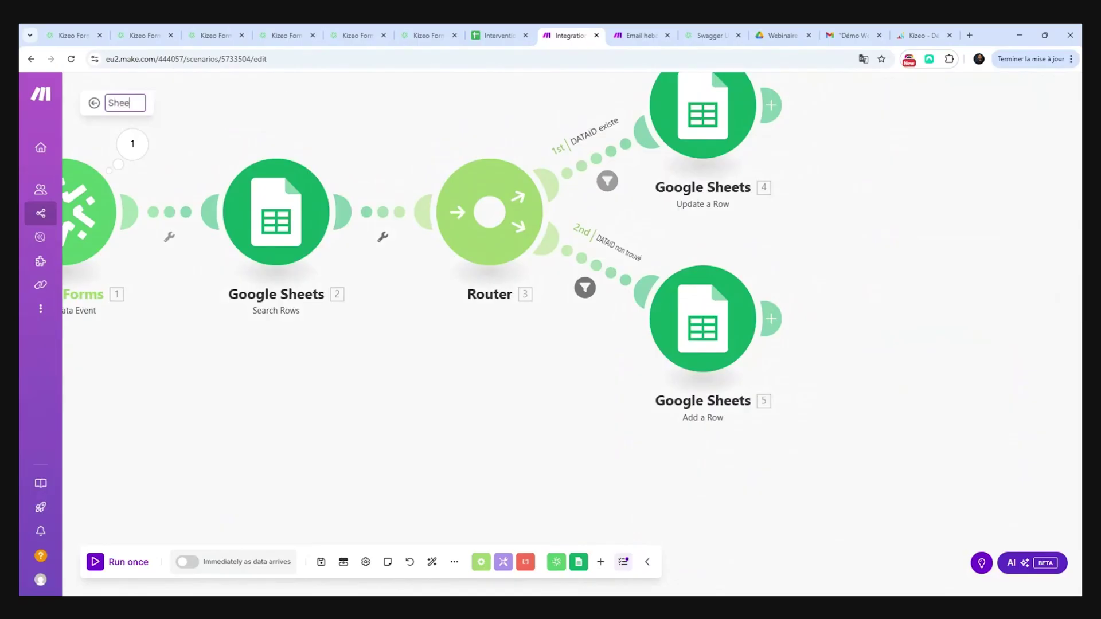
type("heet form D")
left_click(321, 562)
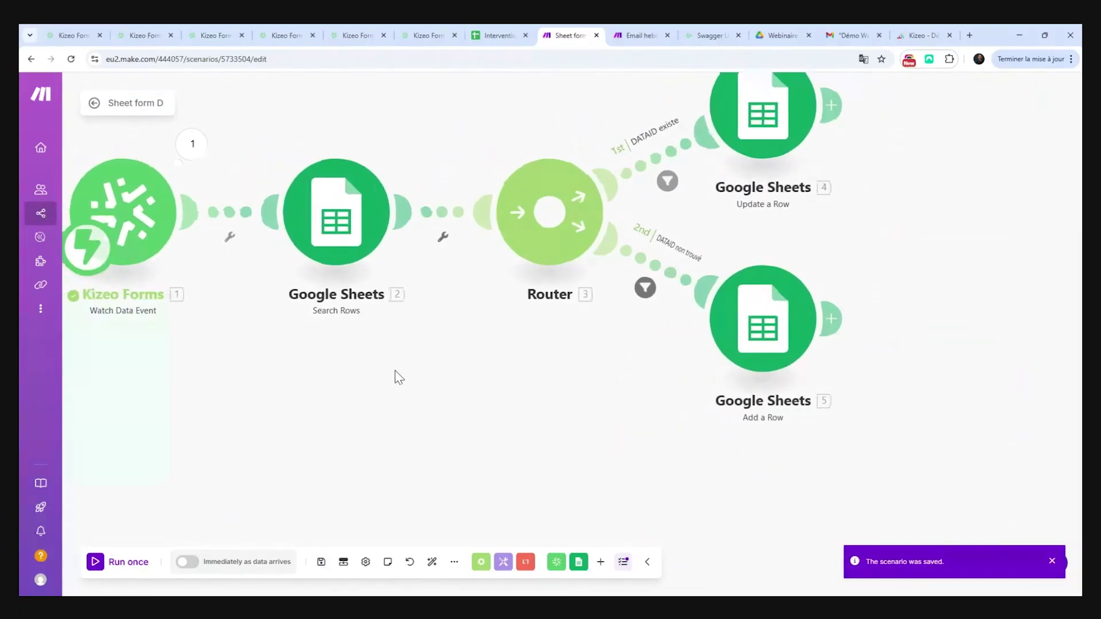
- Run the scenario once, then switch to Kizeo Forms and open the Intervention Type D record for editing
left_click(95, 562)
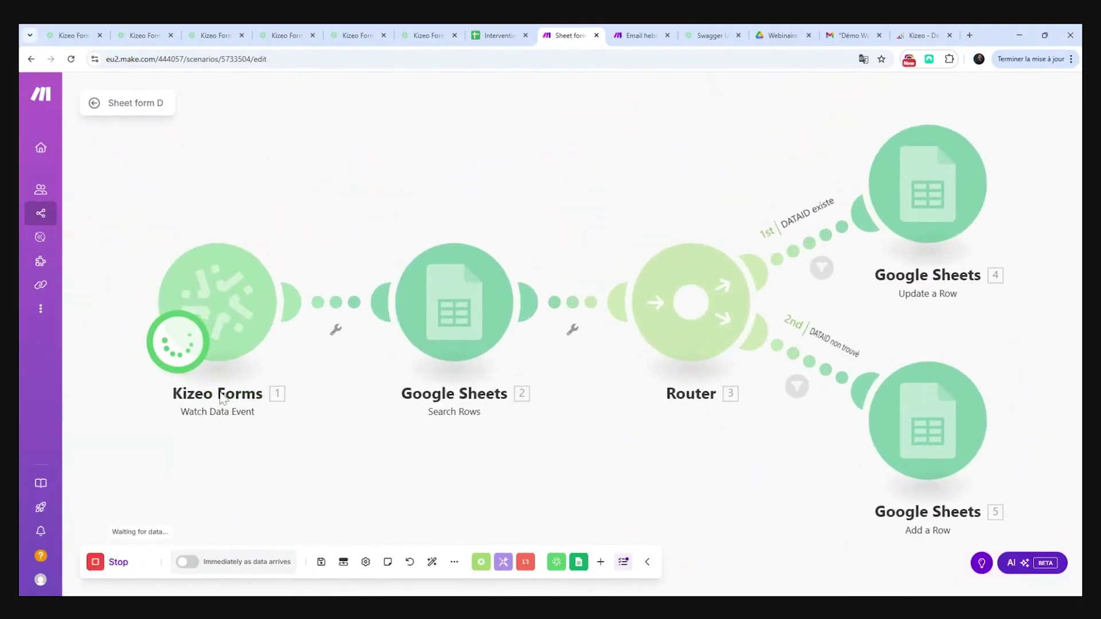
left_click(211, 36)
left_click(133, 285)
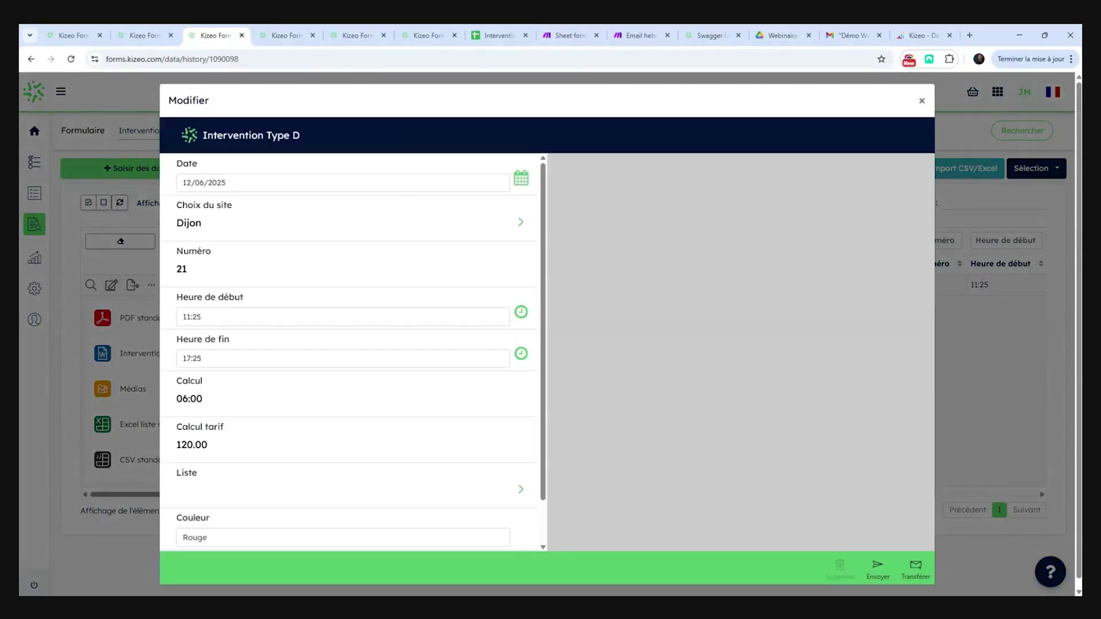
scroll(348, 310, "down", 1)
scroll(348, 310, "up", 1)
- Change the record's Choix du site to Basse-Terre under Guadeloupe and submit the modified record
left_click(339, 225)
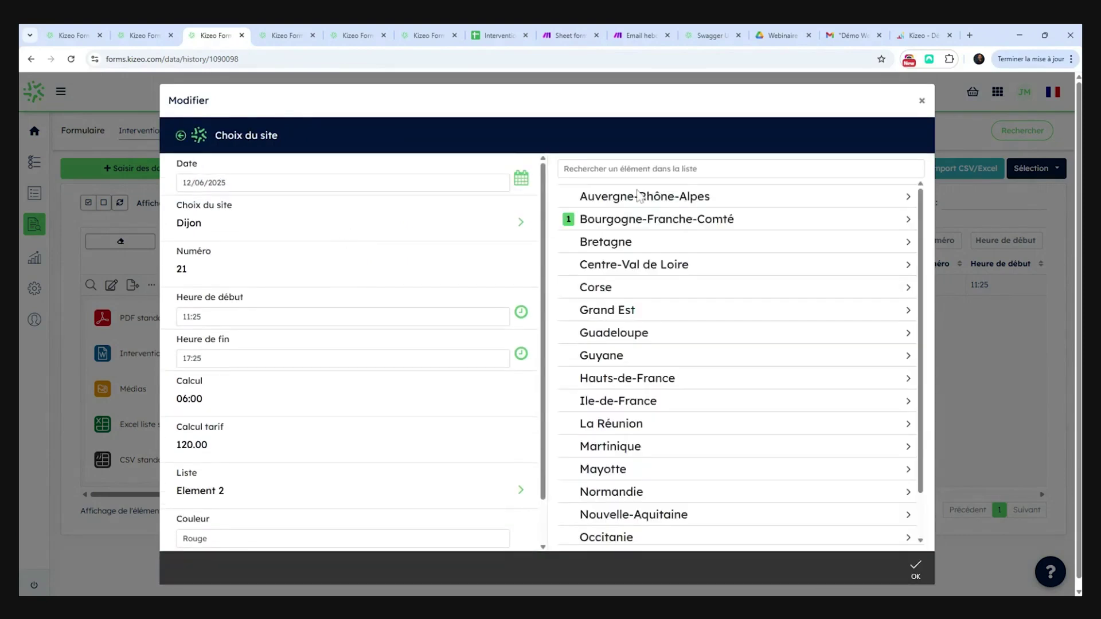
left_click(605, 338)
left_click(610, 220)
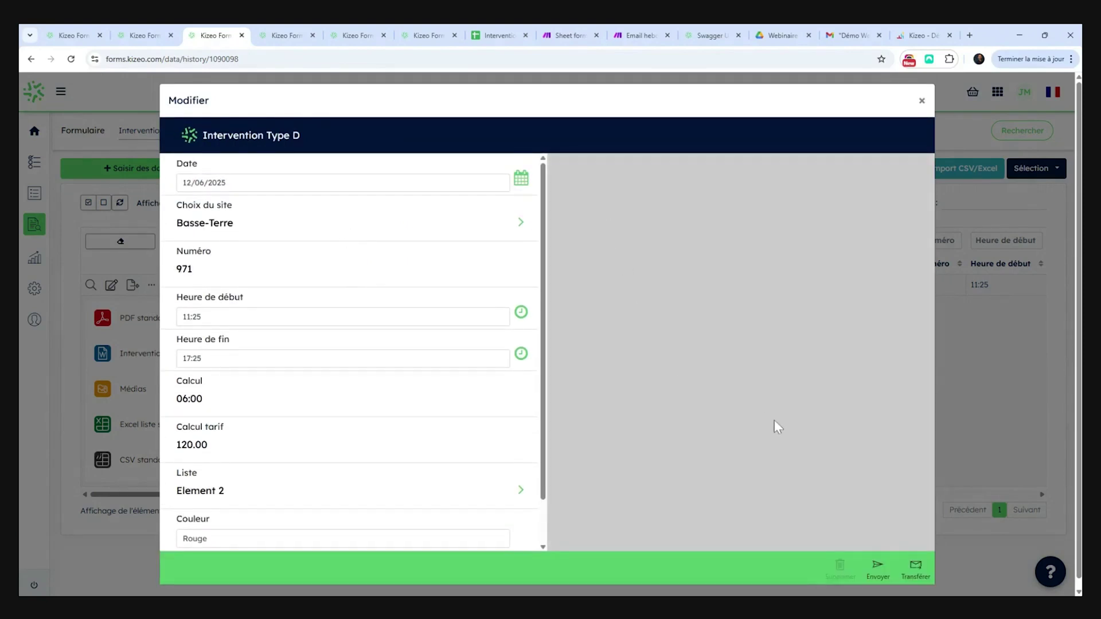
left_click(880, 568)
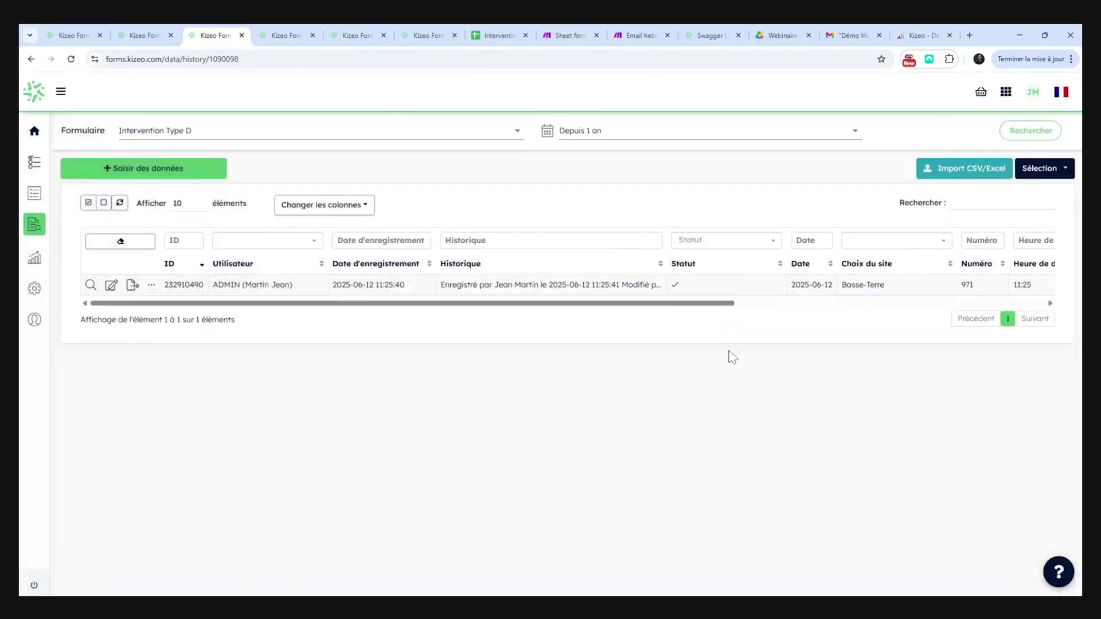
- Check the record's data history in Kizeo Forms and the output bundle of the Kizeo Forms module in the Make scenario
left_click(152, 285)
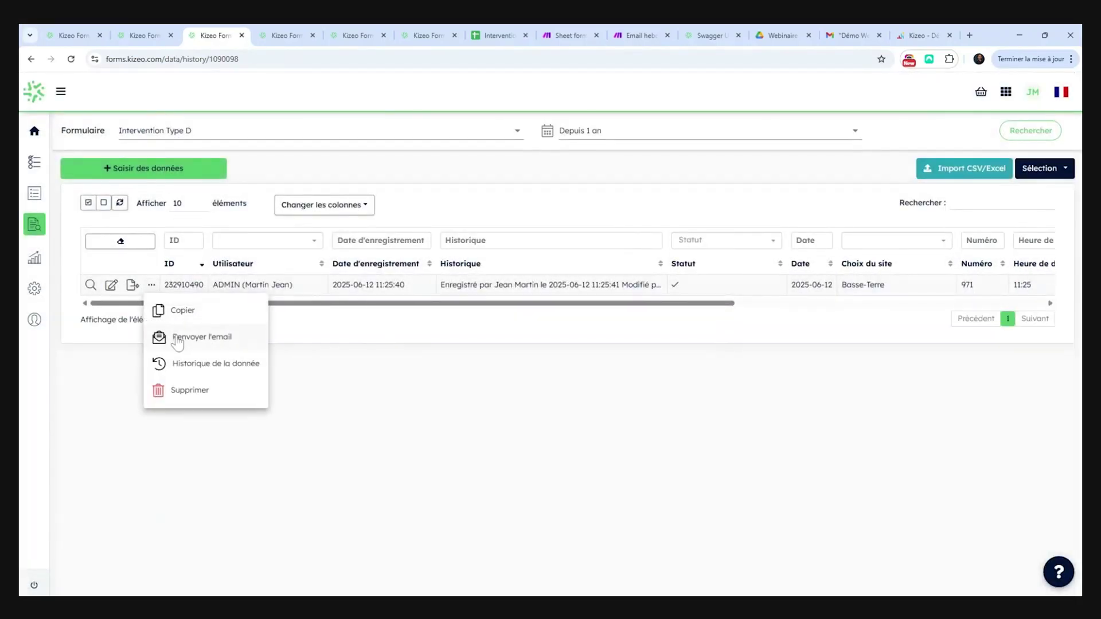
left_click(183, 365)
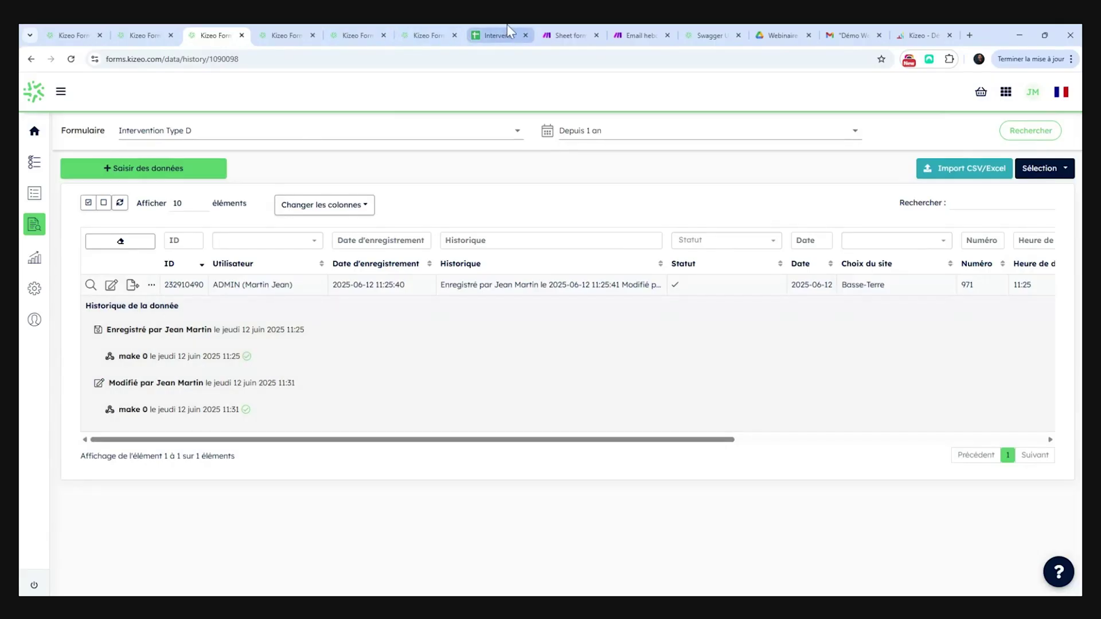
left_click(553, 30)
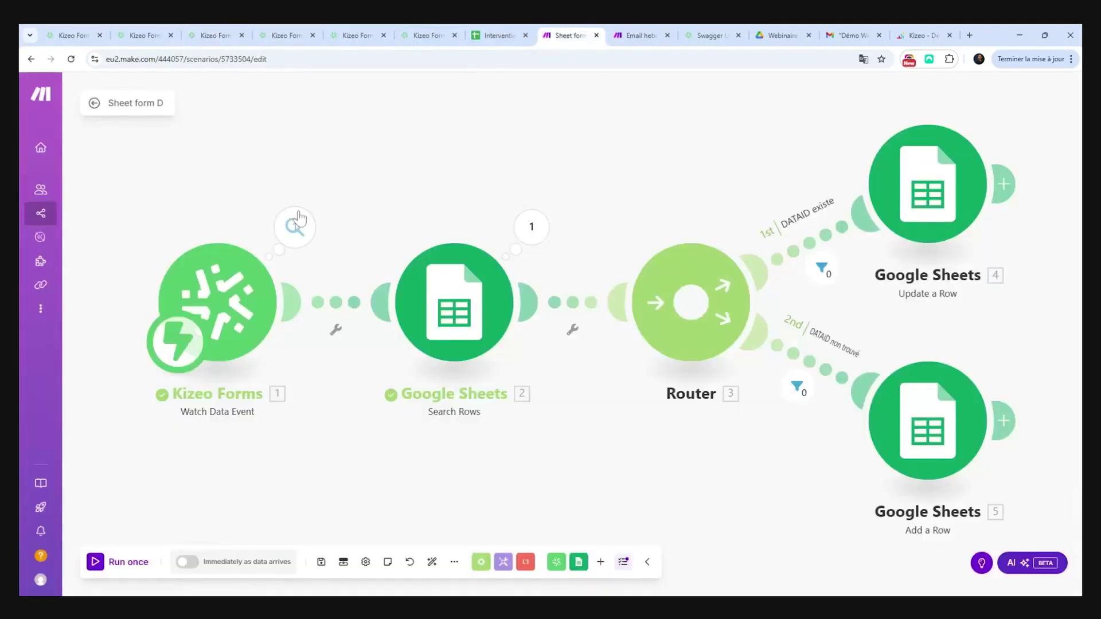
left_click(292, 229)
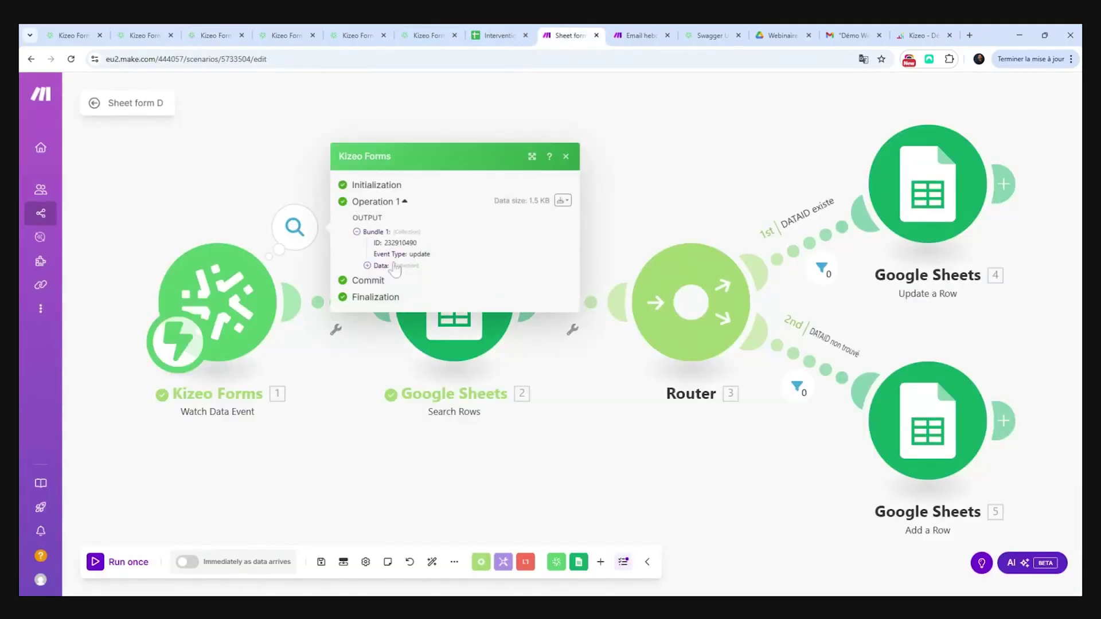
- Check the Search Rows module's input and output bundles, and reload the Intervention complète spreadsheet in Google Sheets before returning to Make
left_click(566, 162)
left_click(530, 227)
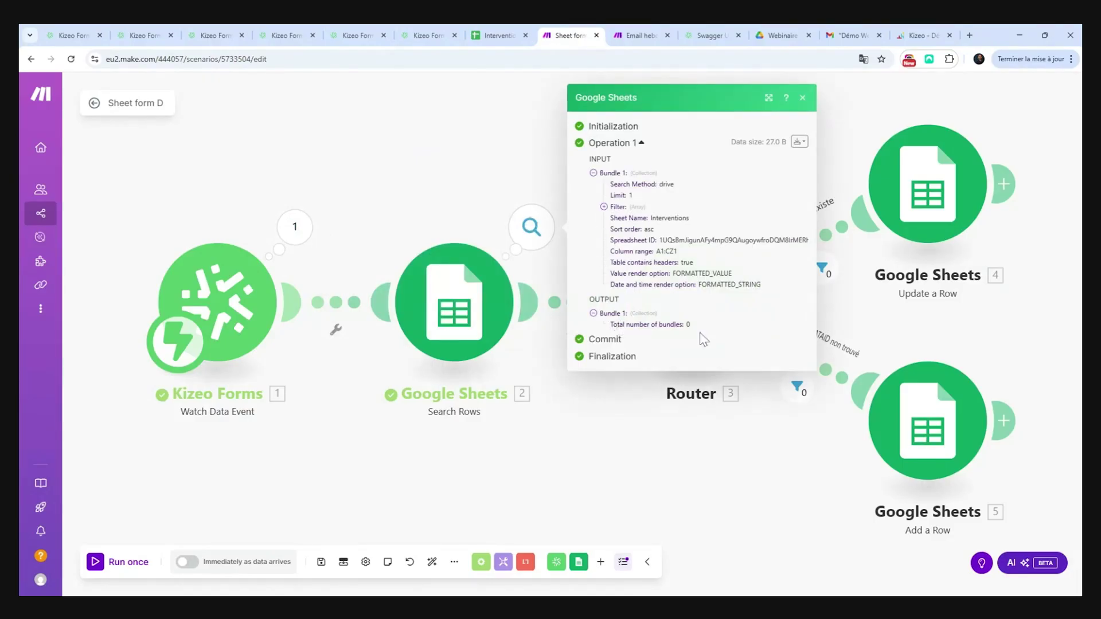
left_click(801, 100)
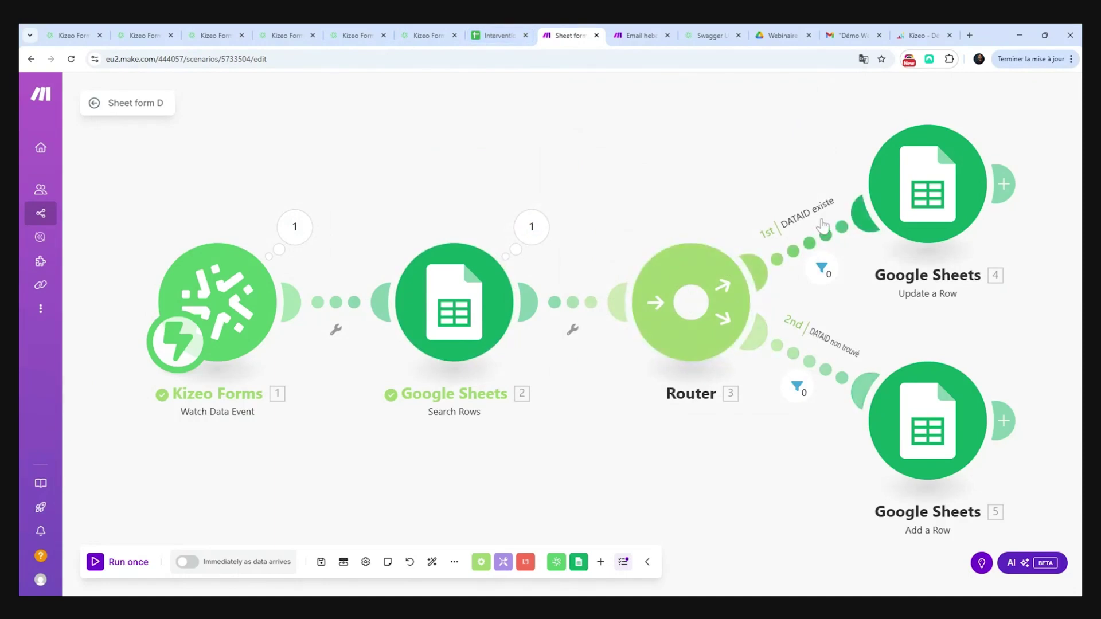
scroll(759, 386, "right", 1)
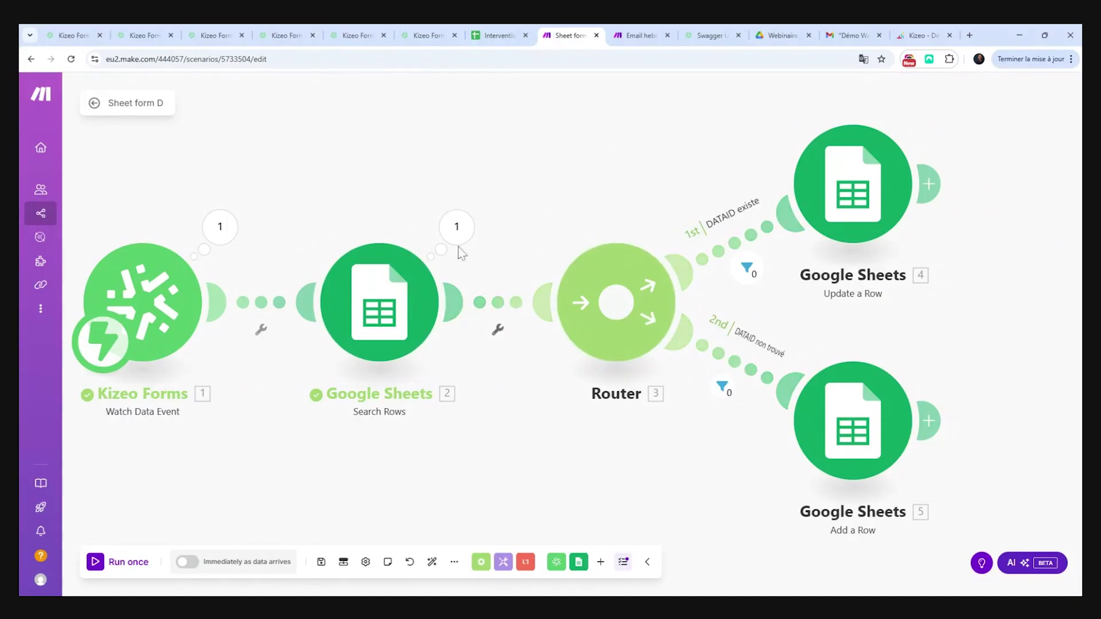
left_click(485, 36)
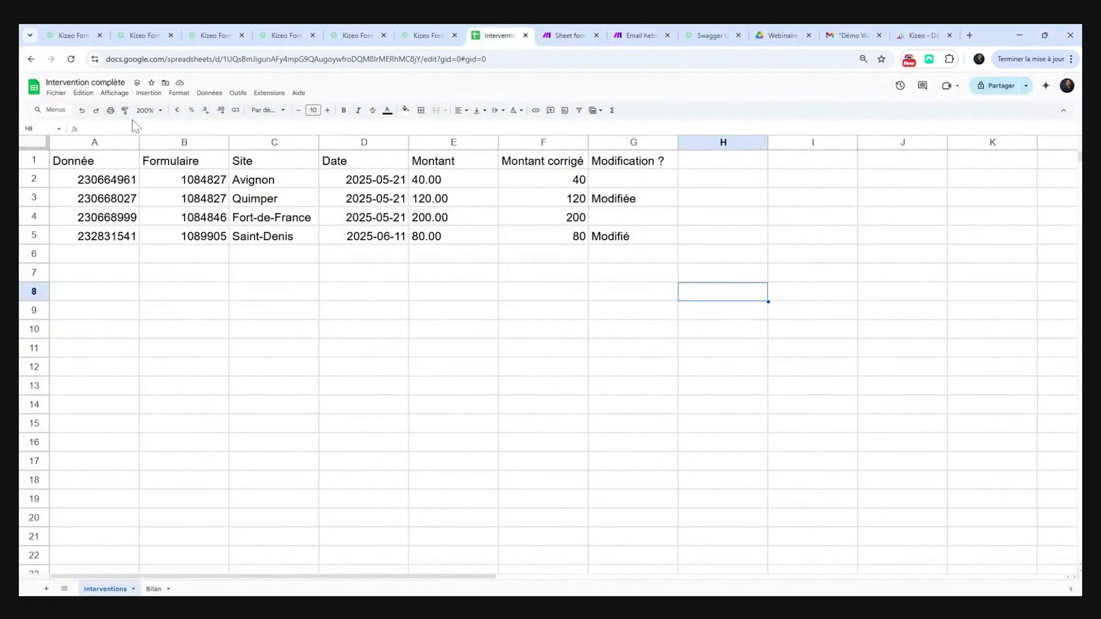
left_click(70, 60)
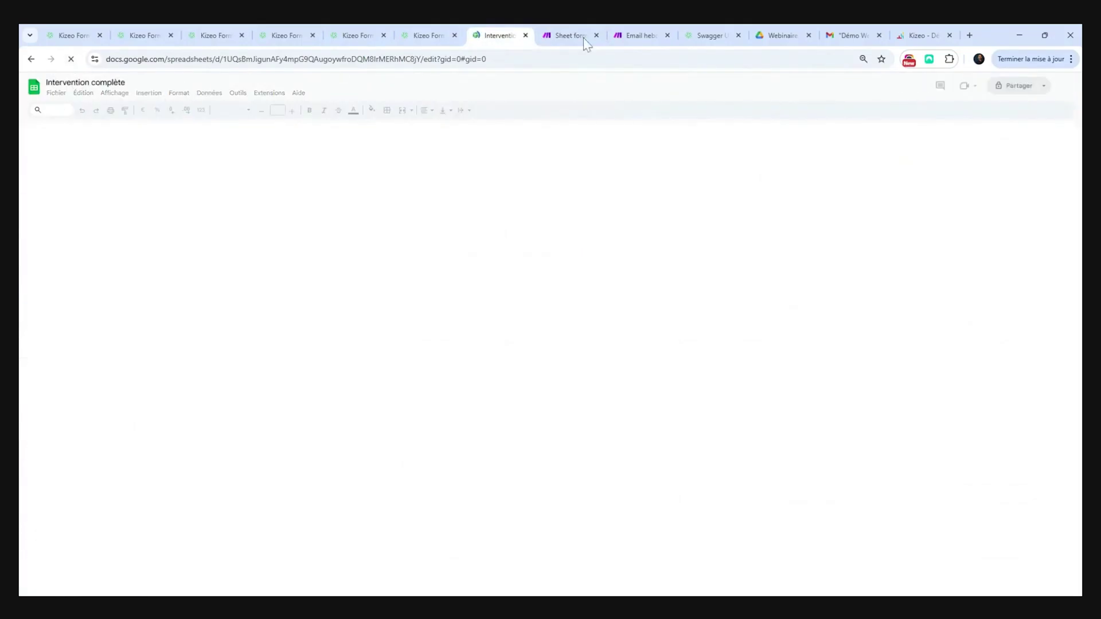
left_click(570, 35)
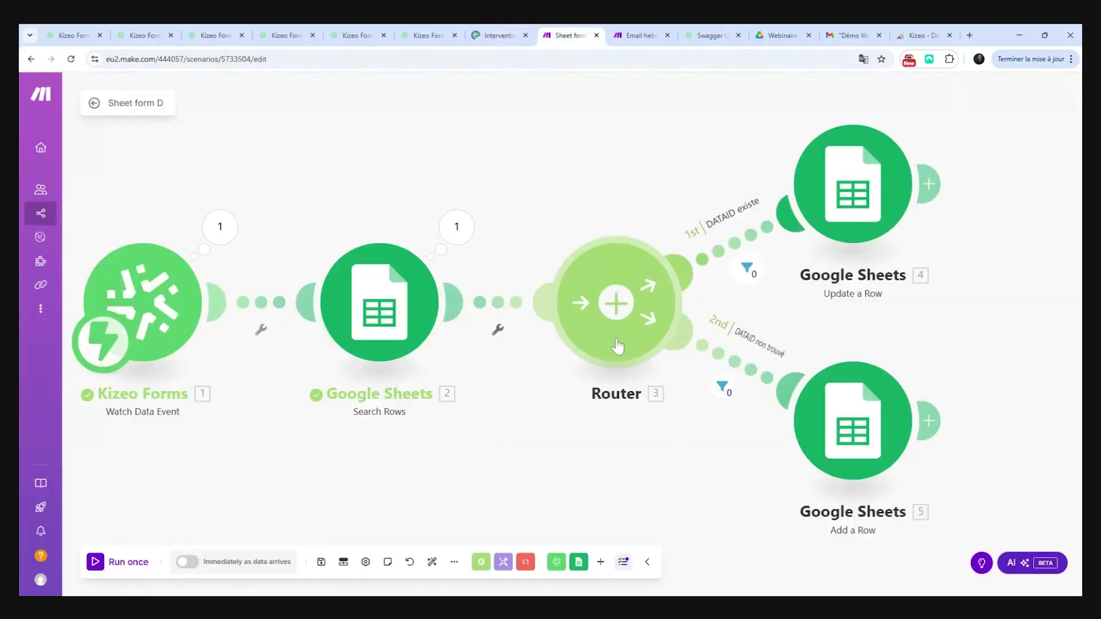
- Inspect how the last run's bundle was evaluated by the filters DATAID existe and DATAID non trouvé after the router
left_click(746, 268)
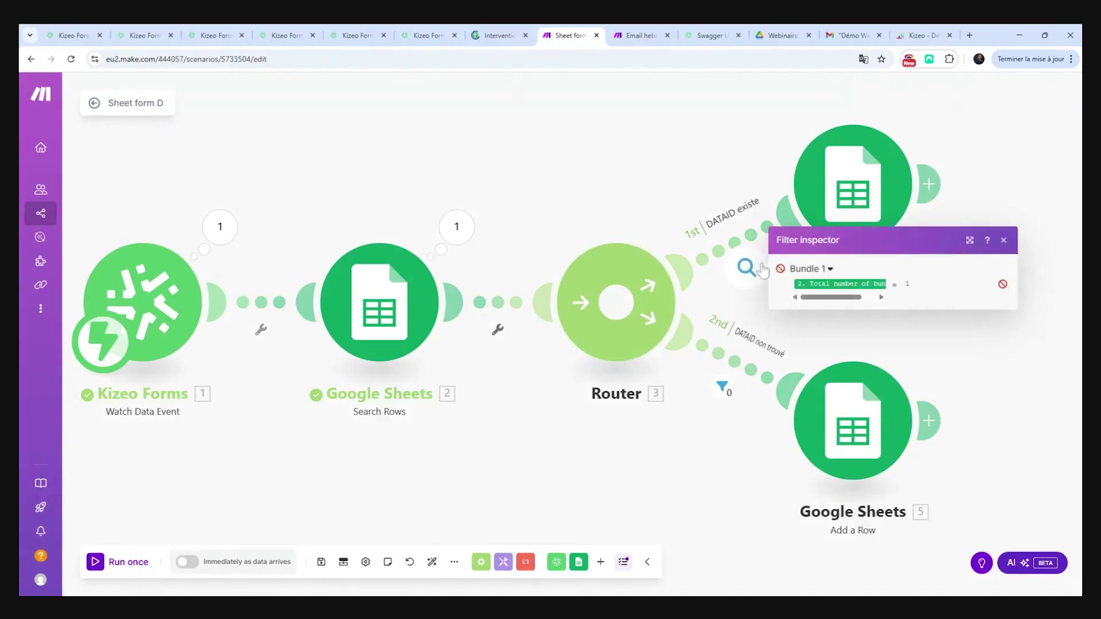
left_click(1004, 240)
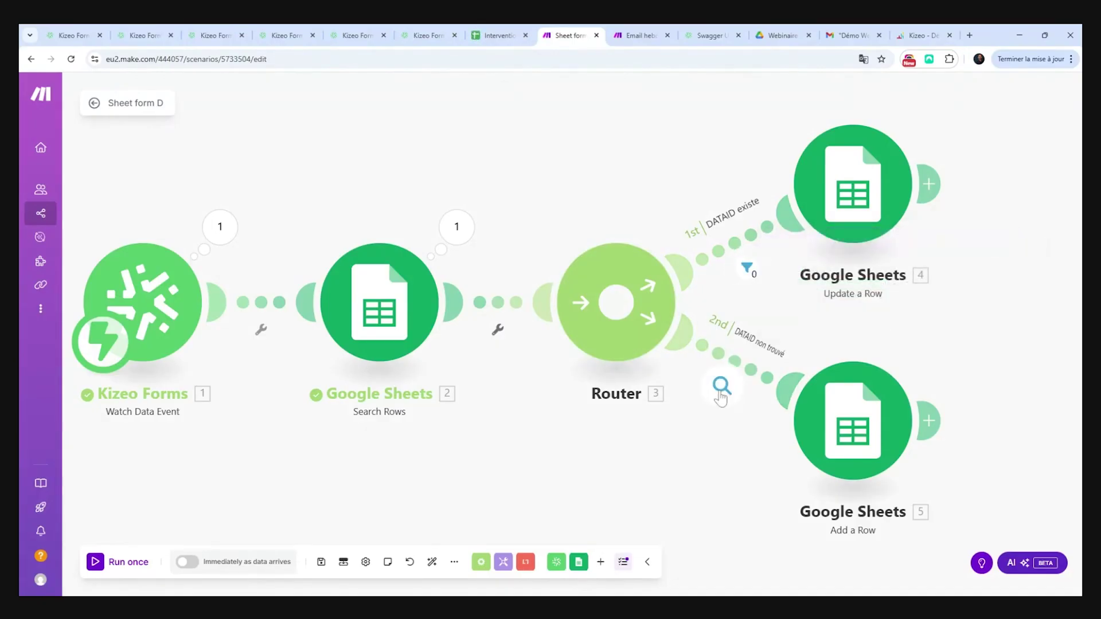
left_click(721, 391)
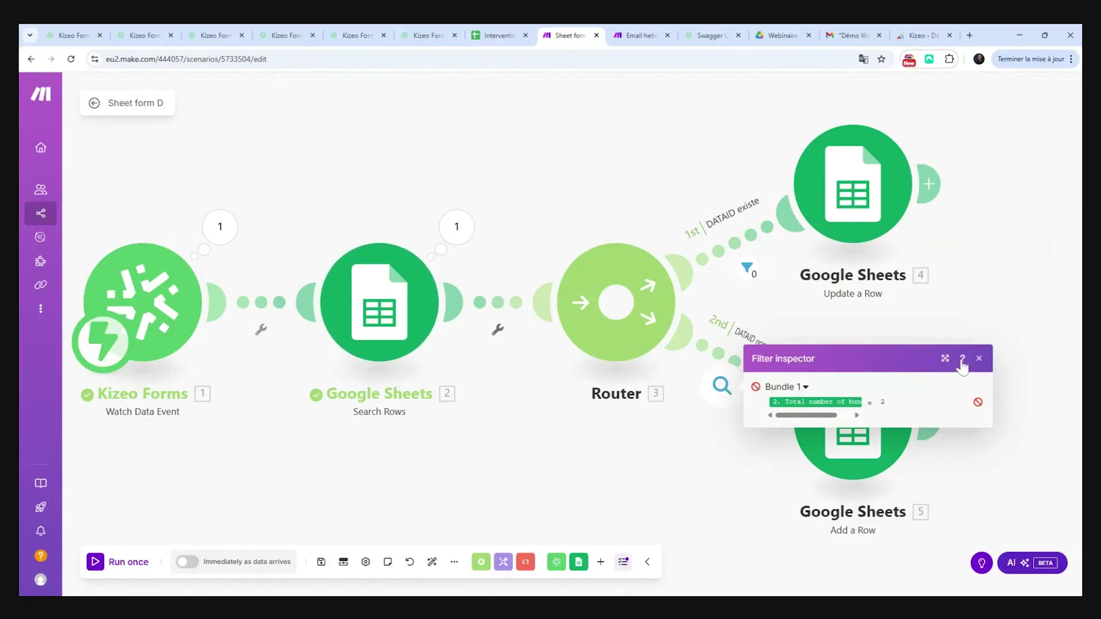
left_click(980, 358)
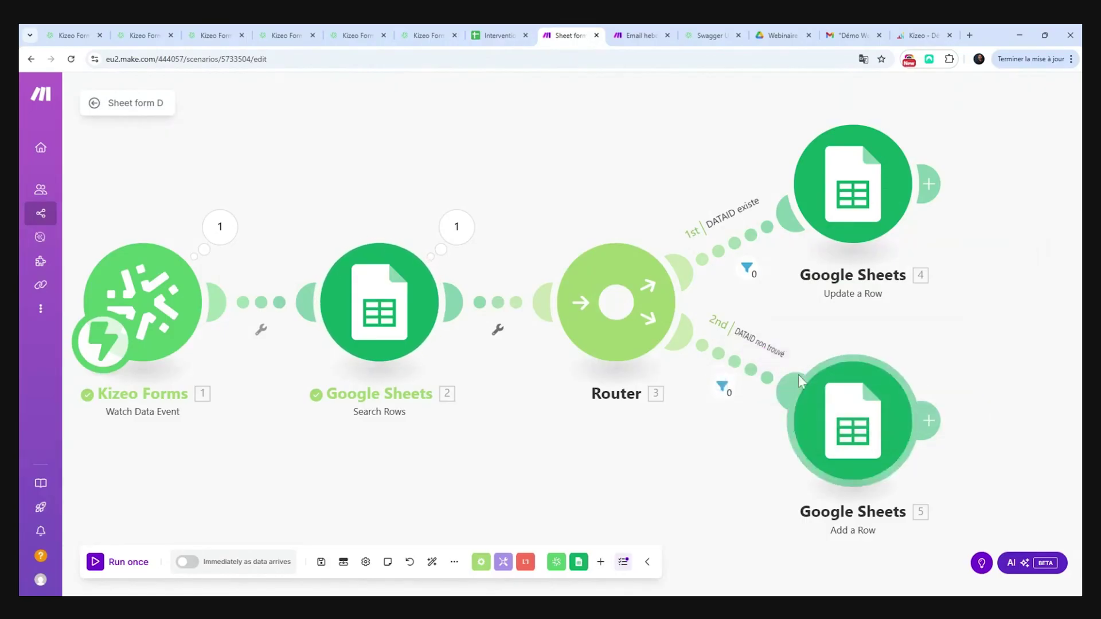
left_click(722, 389)
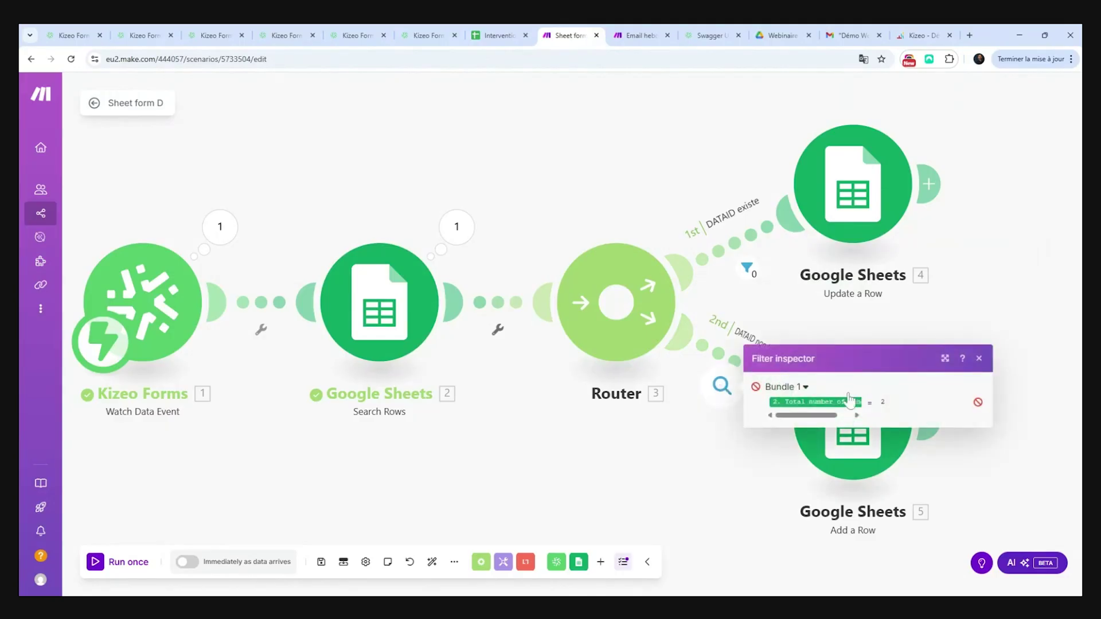
left_click(979, 359)
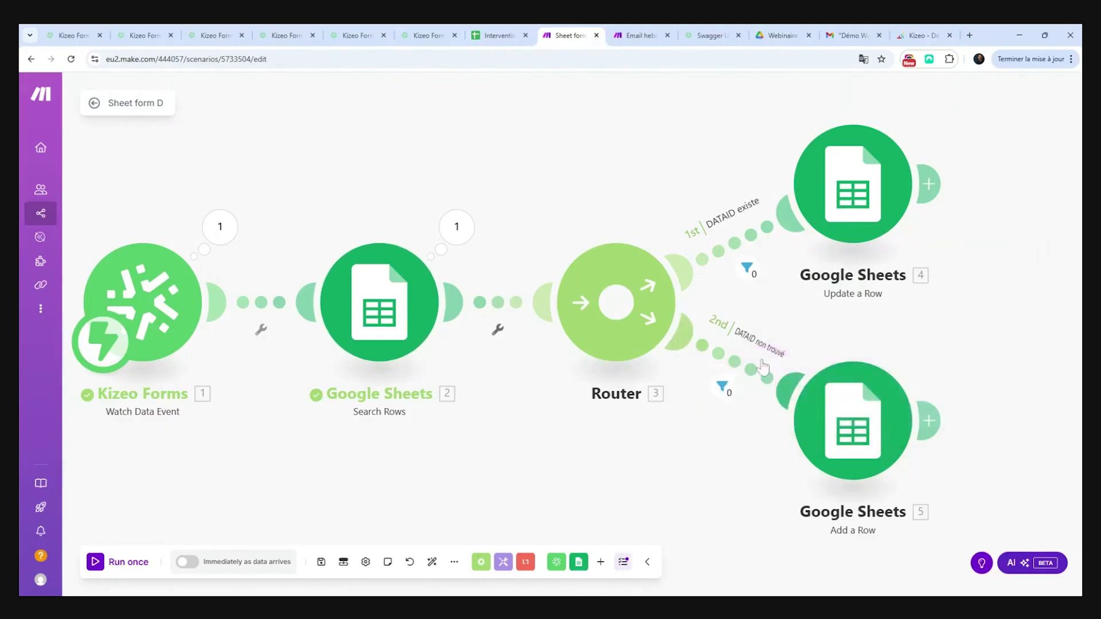
- Set the DATAID non trouvé filter to require a total number of bundles equal to 0, and save the filter and scenario
left_click(722, 382)
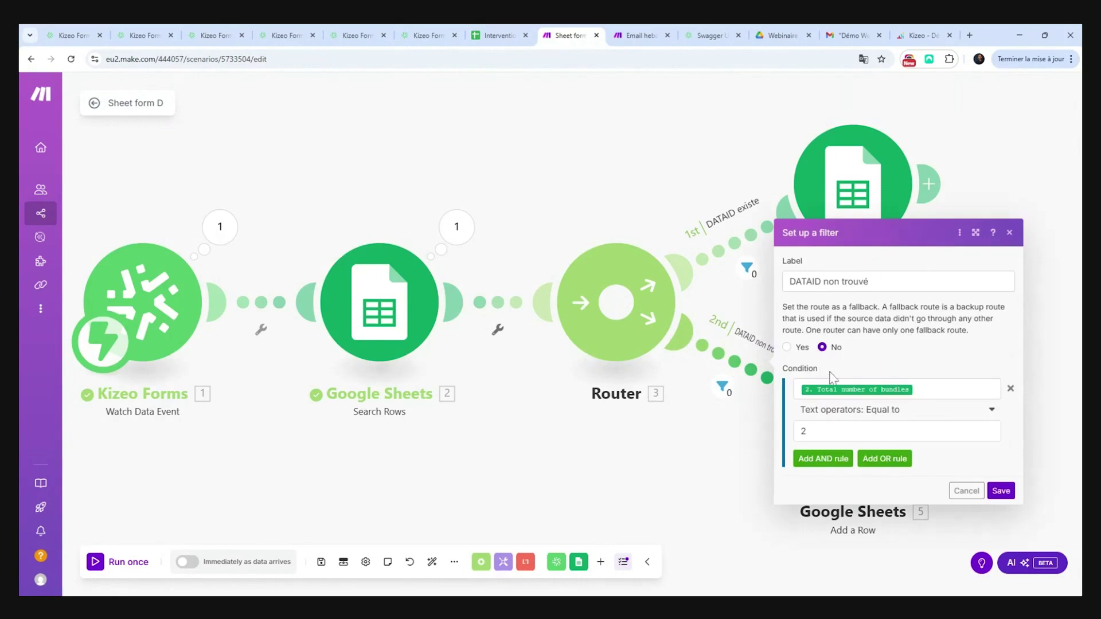
left_click(809, 431)
key("BackSpace")
type("0")
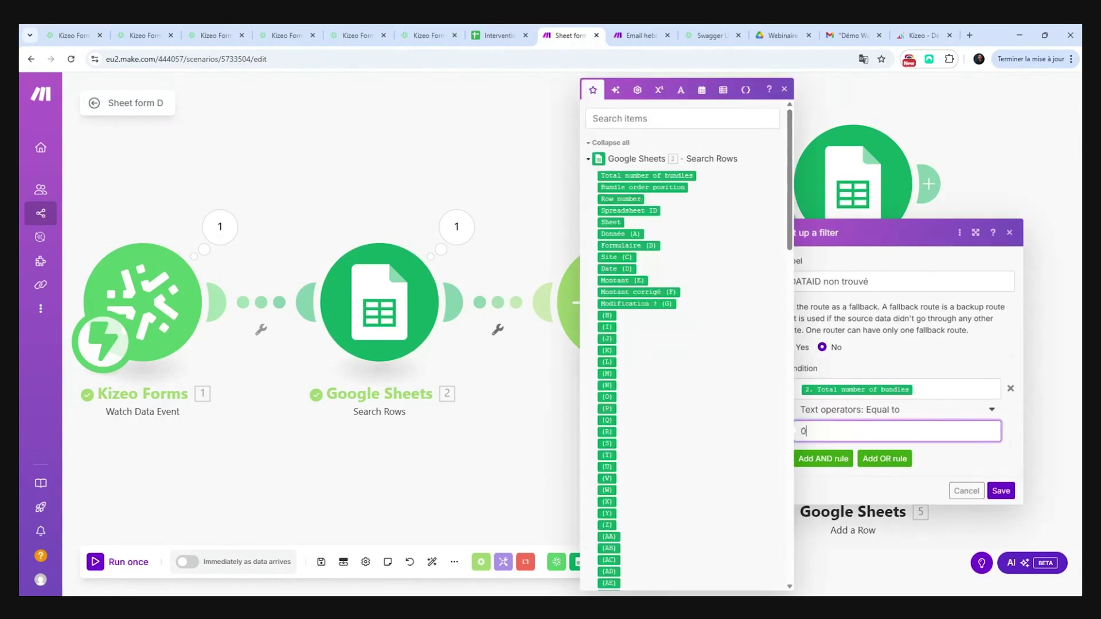
left_click(1000, 491)
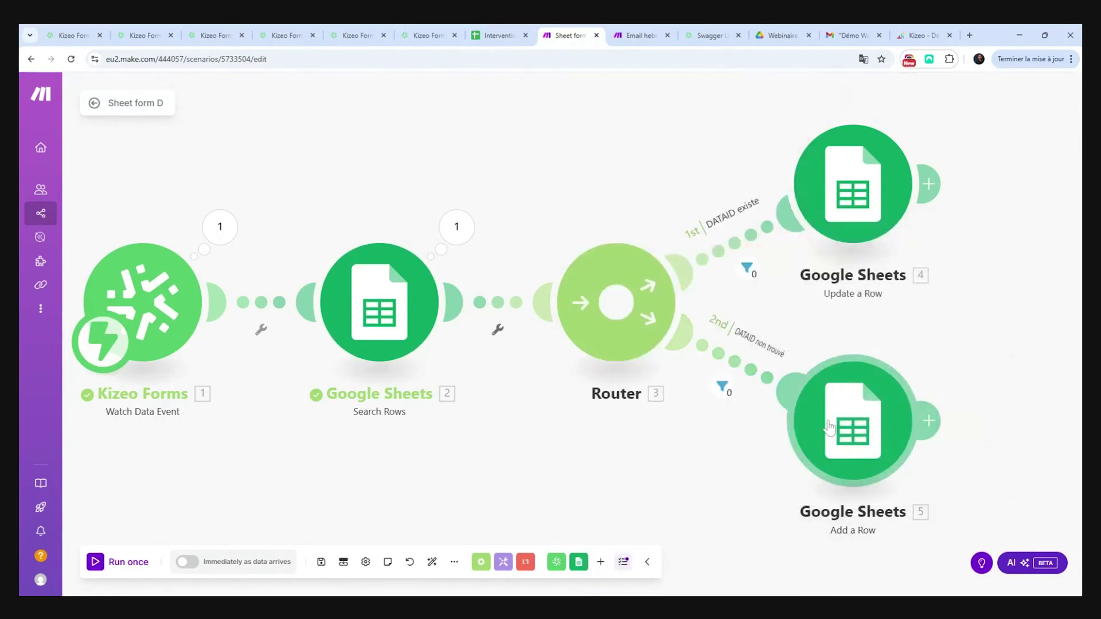
left_click(322, 562)
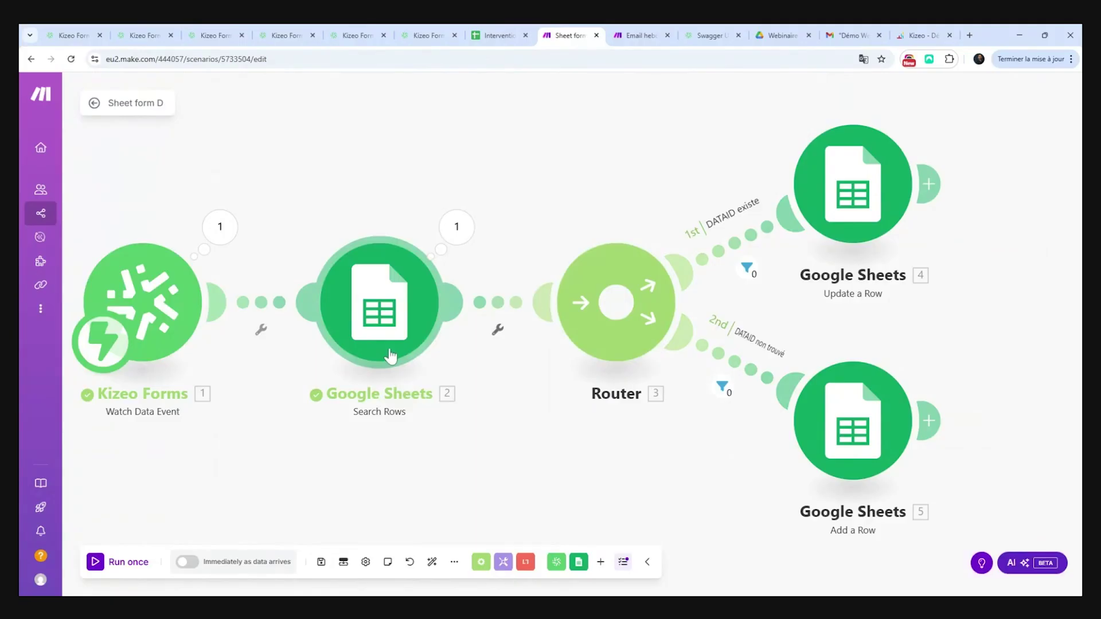
- Run the scenario once, then switch to Kizeo Forms and resubmit the Intervention Type D record without editing its fields
left_click(98, 564)
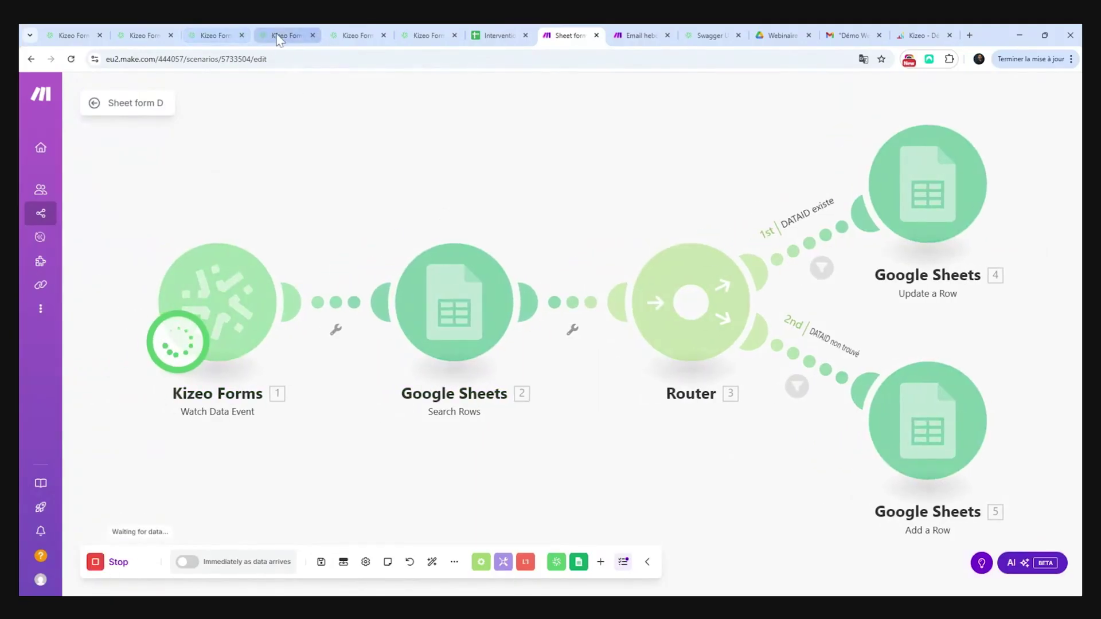
left_click(215, 35)
left_click(114, 286)
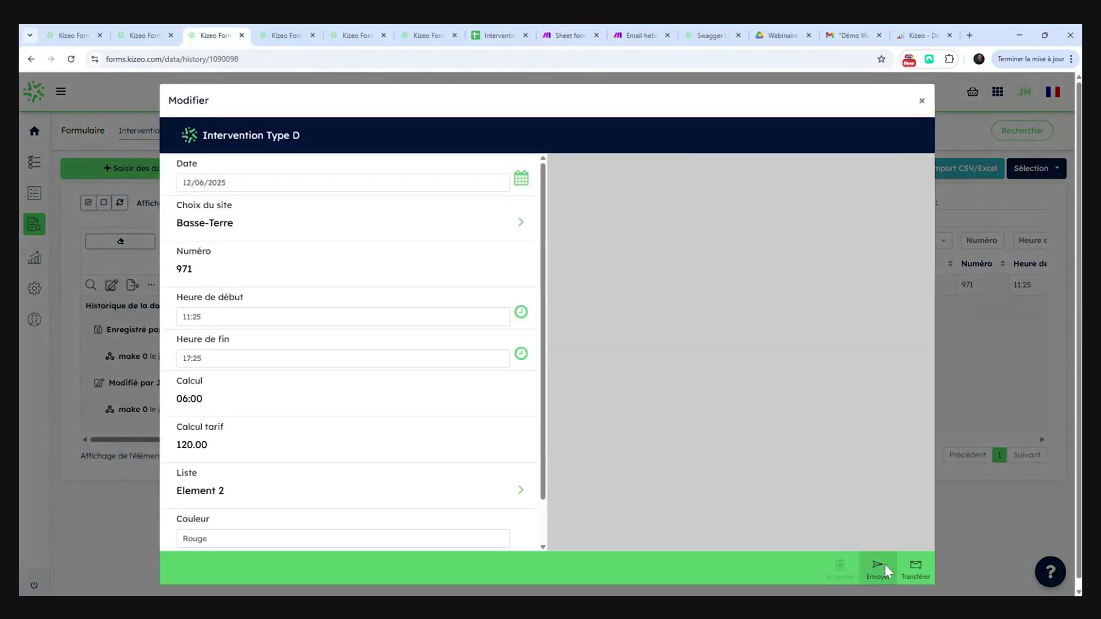
left_click(885, 567)
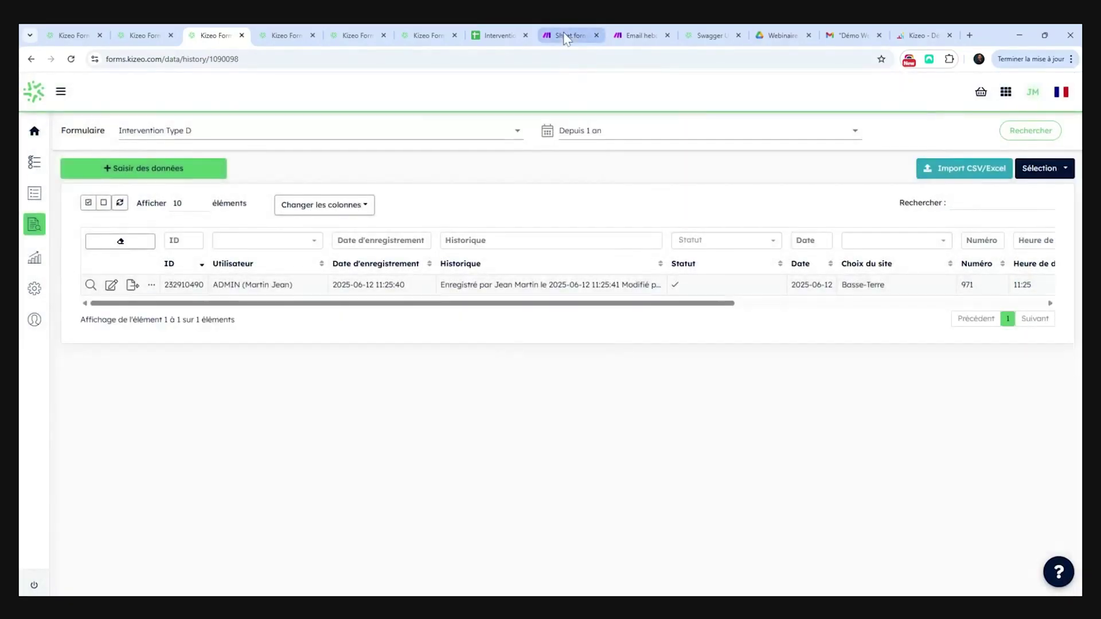
- Check the run in Make, then compare the Interventions sheet in Google Sheets with the Intervention Type D record in Kizeo Forms
left_click(565, 38)
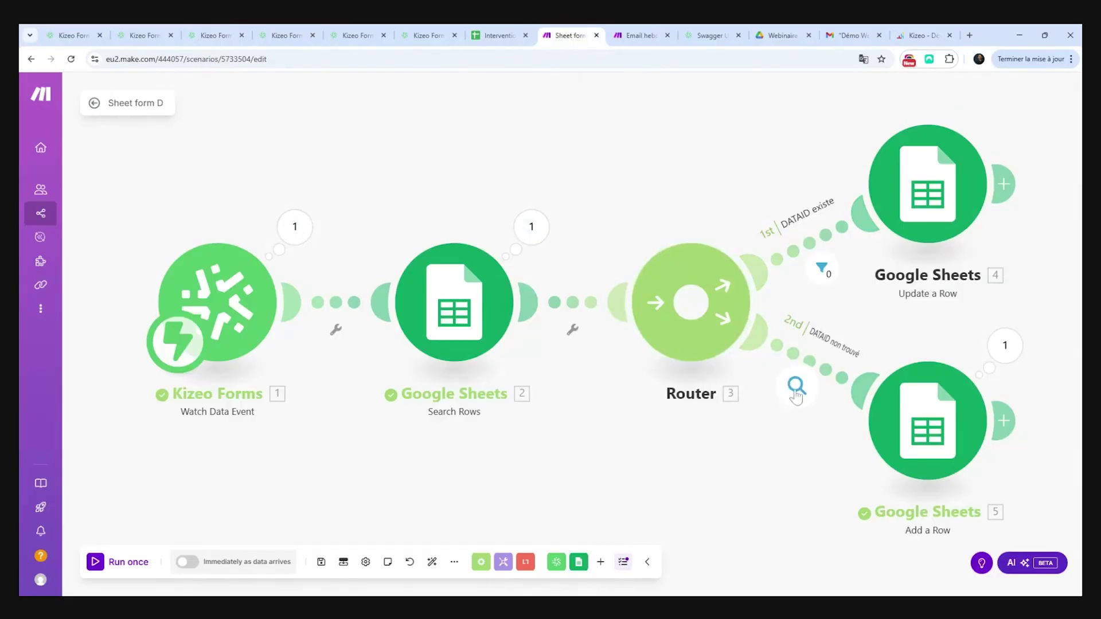
left_click(493, 36)
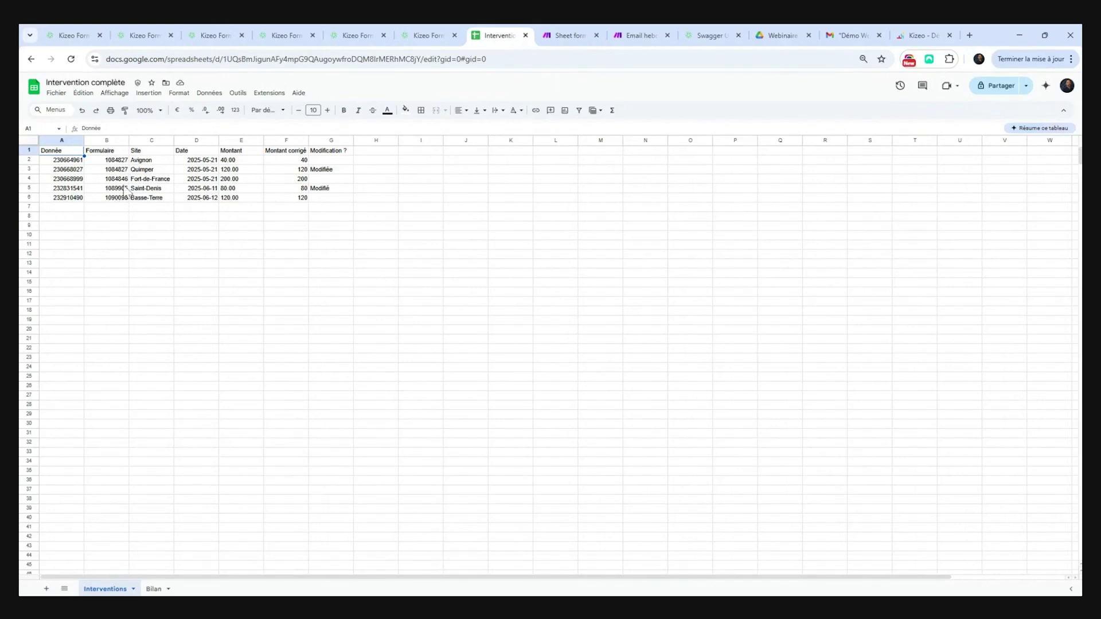
left_click(444, 32)
left_click(225, 30)
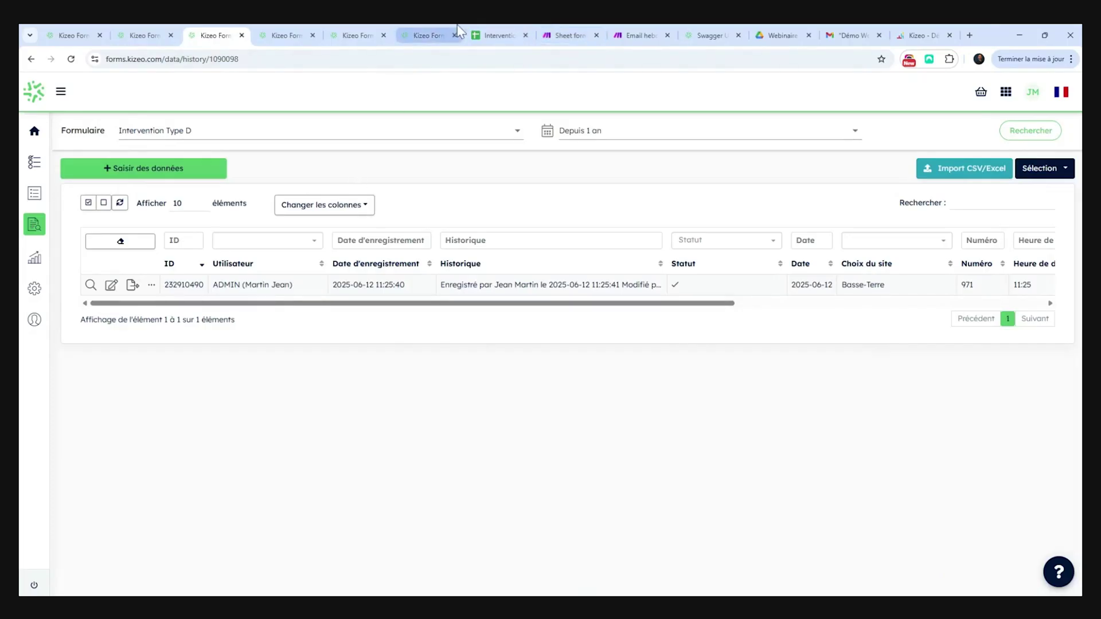
left_click(496, 36)
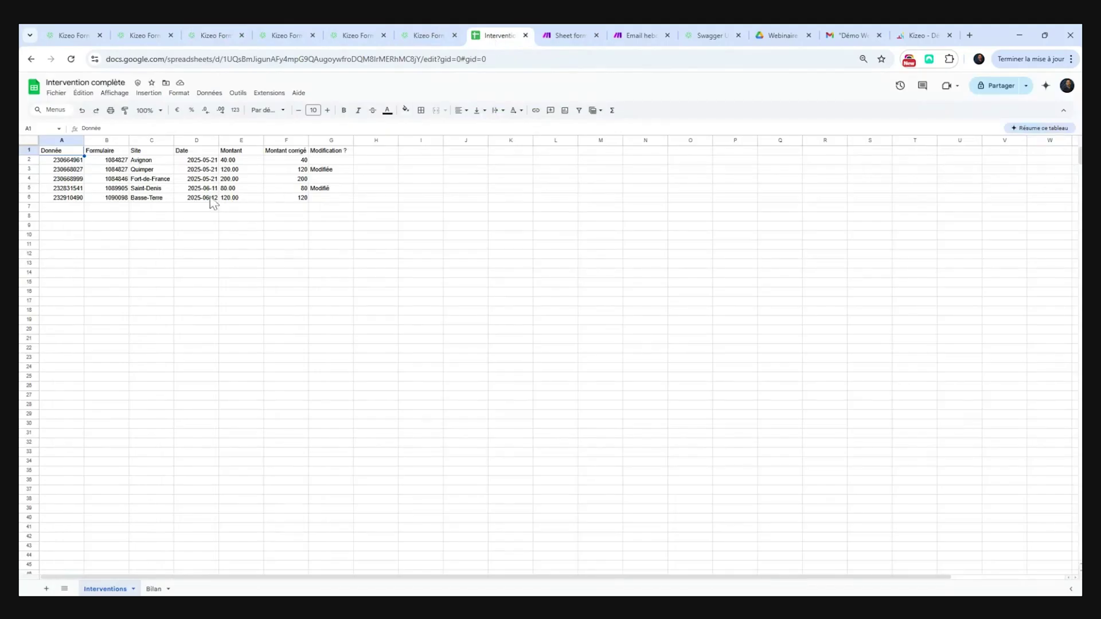
- Copy the Basse-Terre row's form ID from Interventions into cell A5 of the Bilan sheet and label its category Type D in B5
left_click(153, 589)
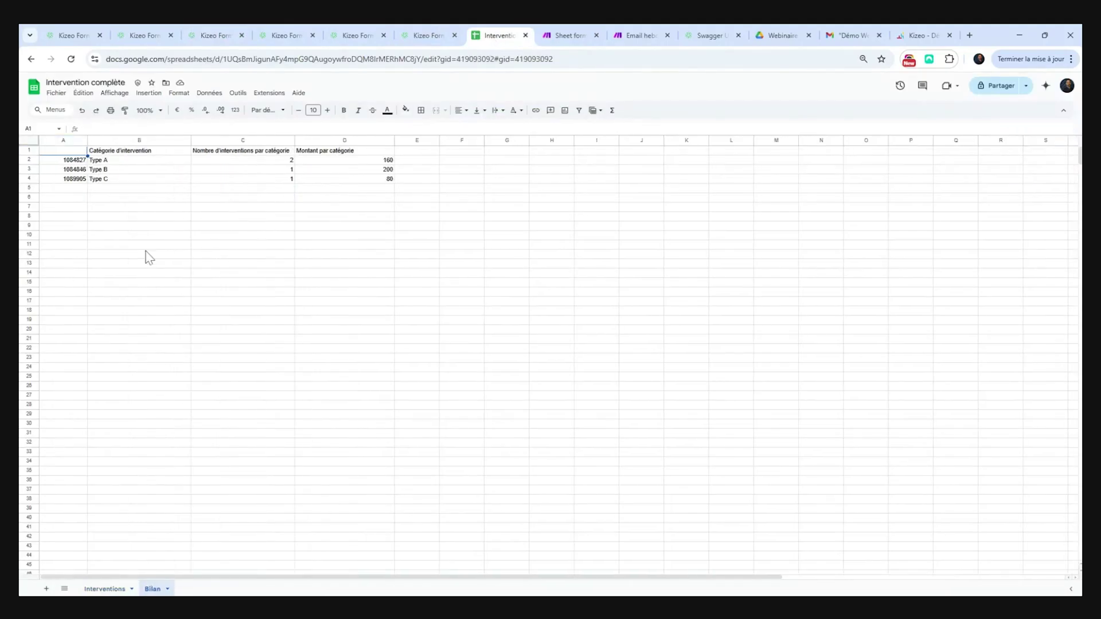
left_click(77, 188)
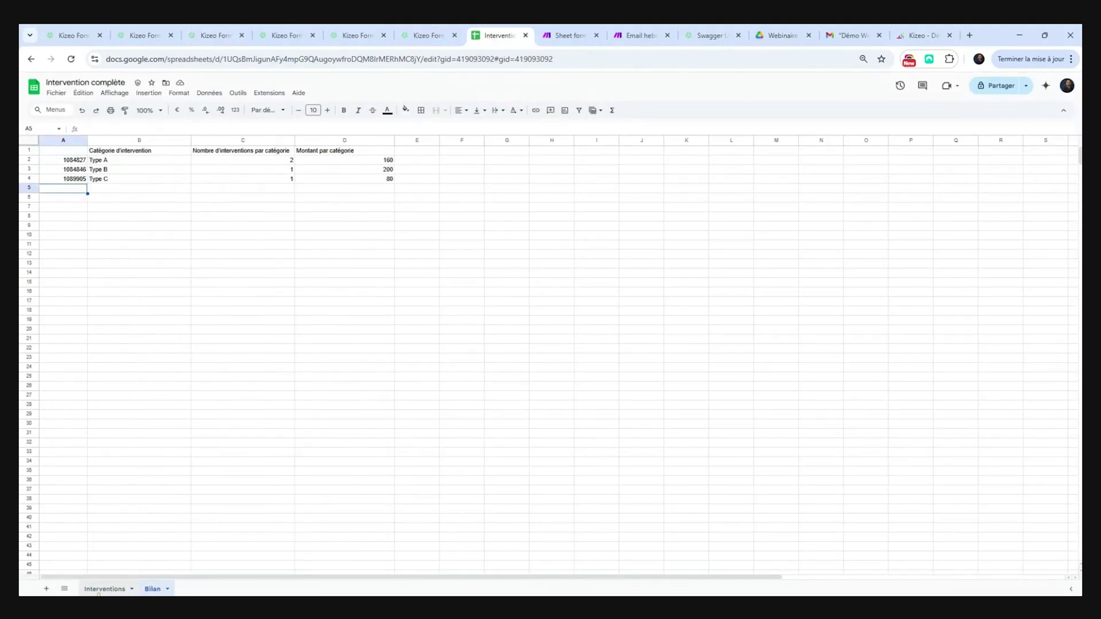
left_click(104, 589)
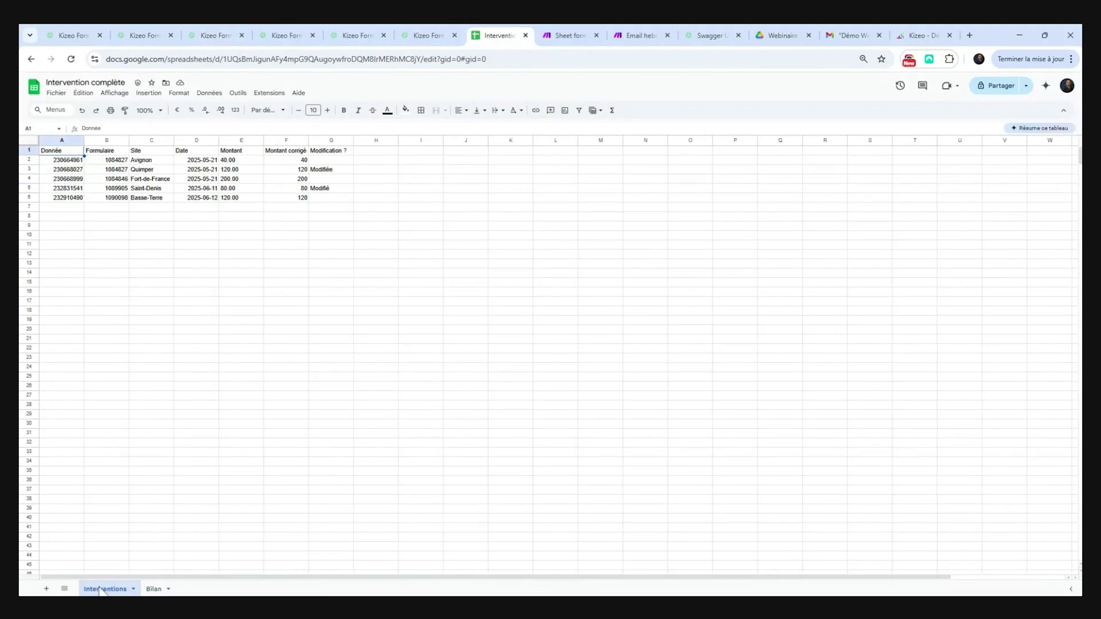
left_click(114, 199)
key("ctrl+c")
left_click(153, 590)
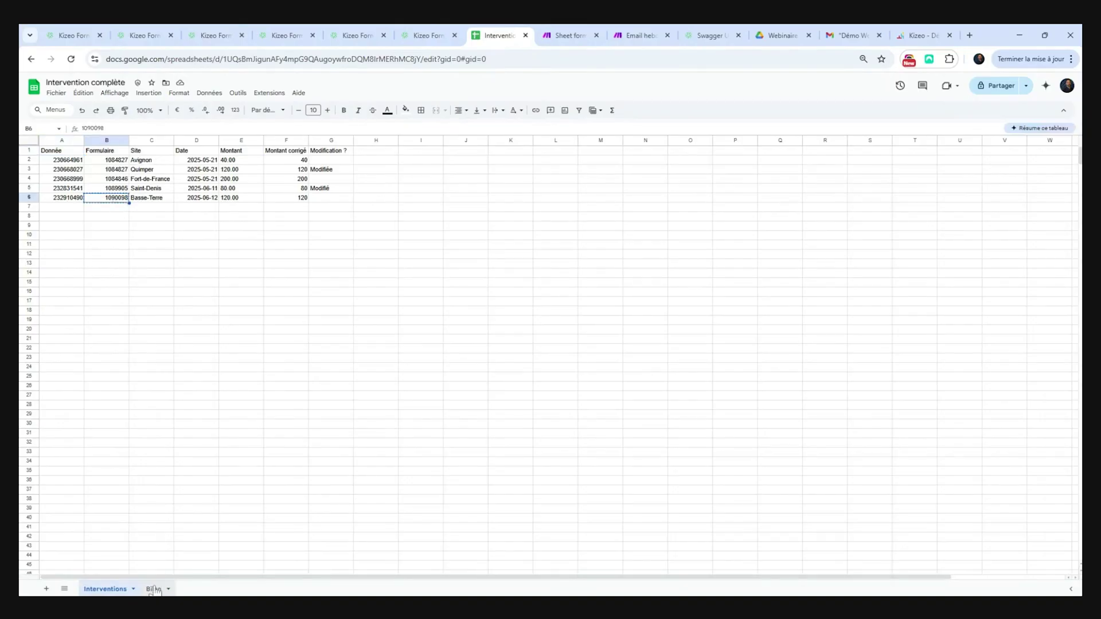
key("ctrl+v")
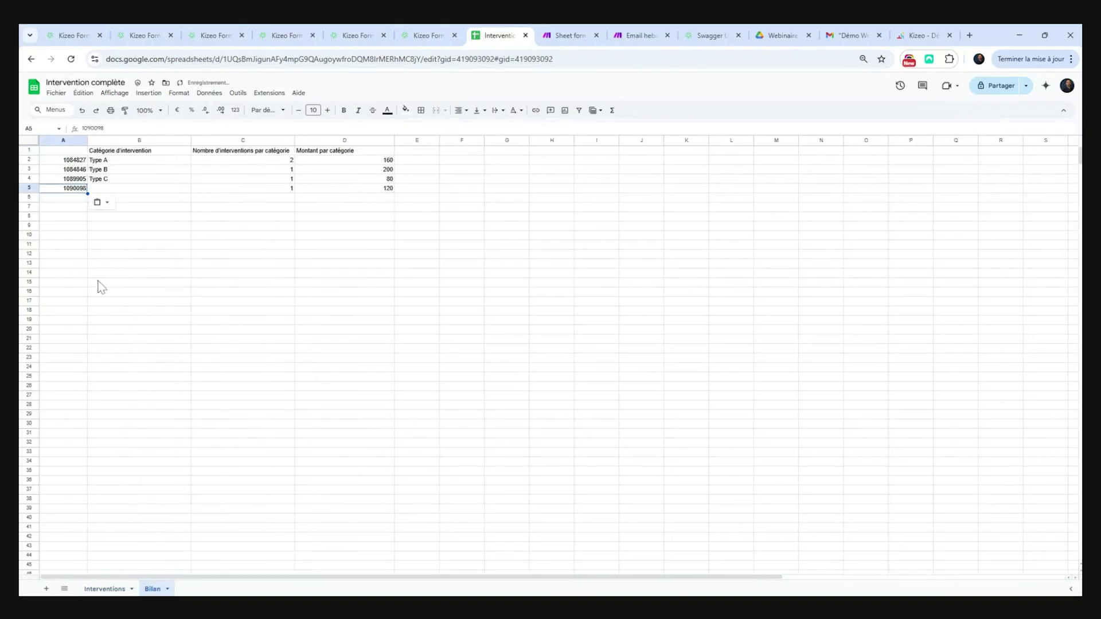
key("Tab")
type("Type D")
left_click(159, 264)
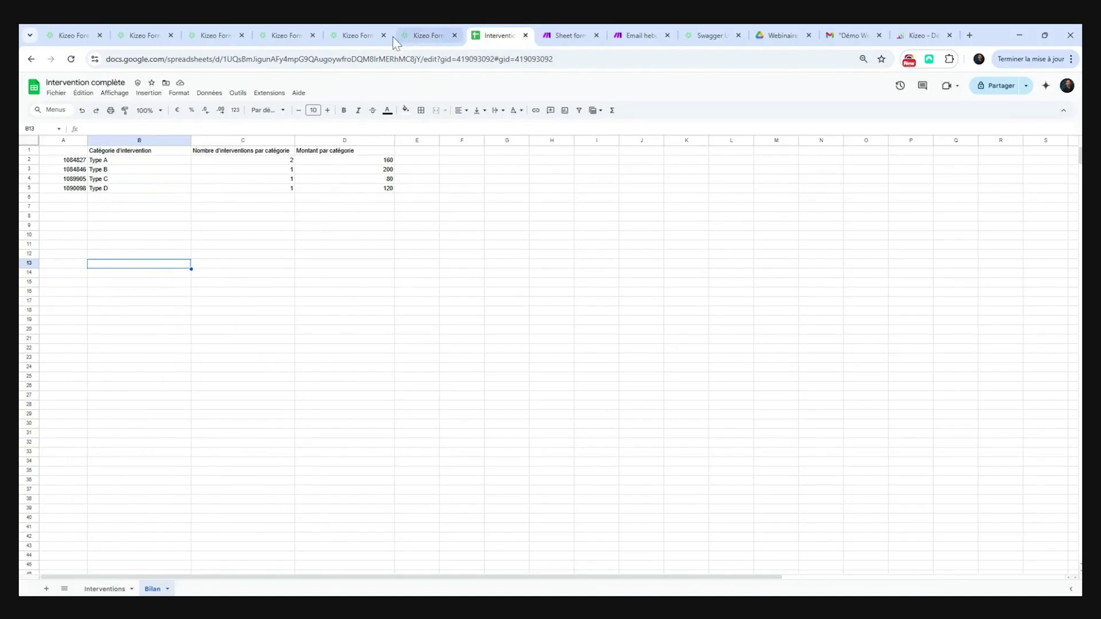
- Switch back to Make, save the Sheet form D scenario, and open the Webinaire Juin folder in the scenario list
left_click(226, 35)
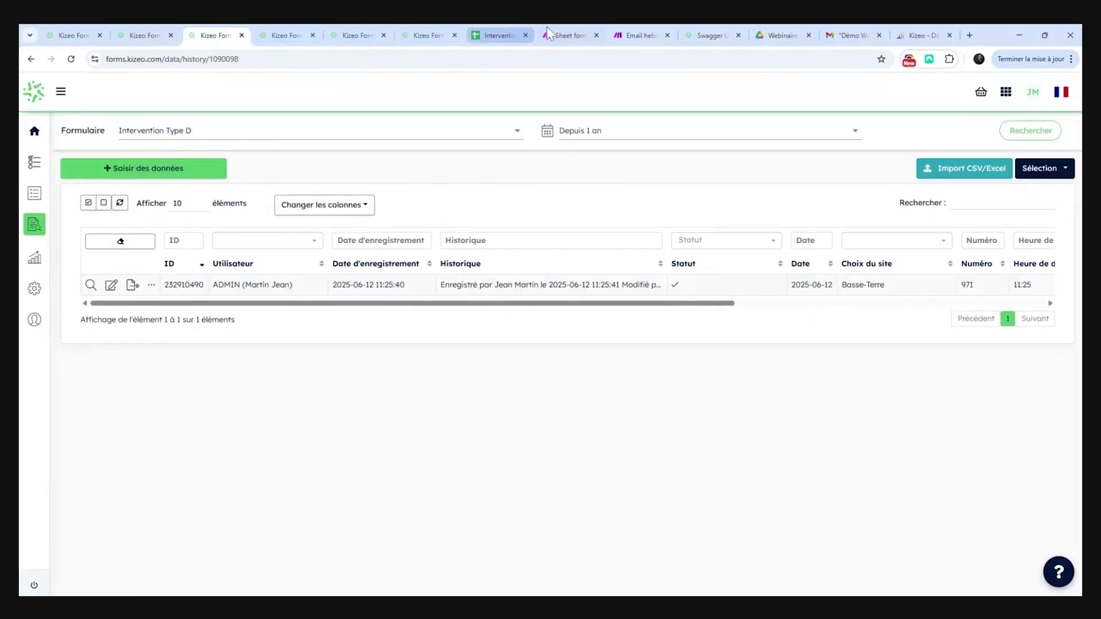
left_click(565, 34)
right_click(246, 304)
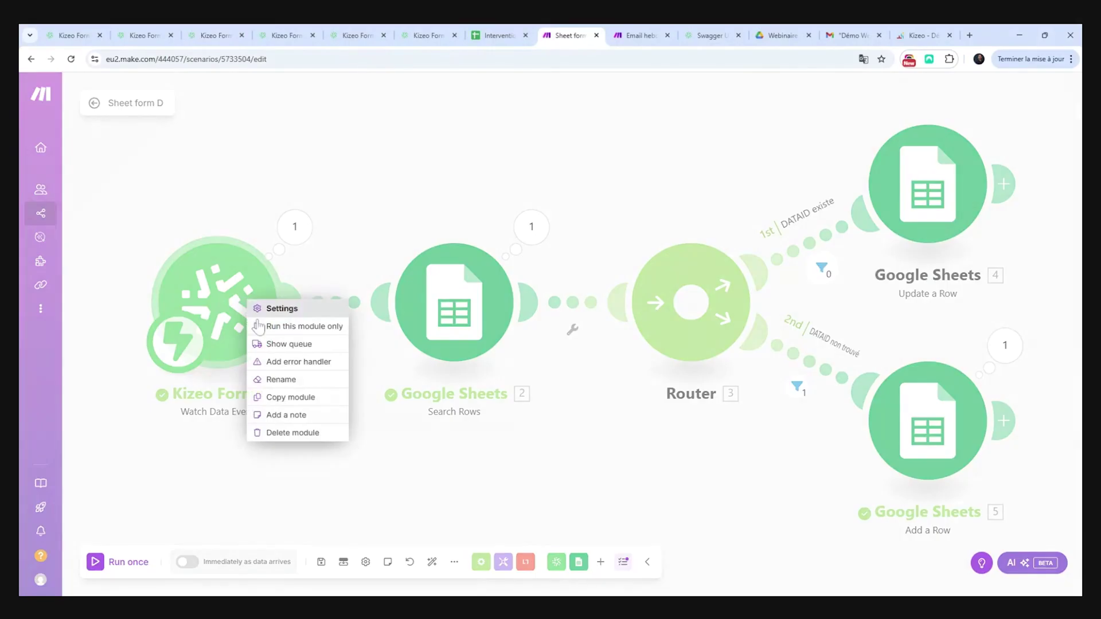
left_click(330, 196)
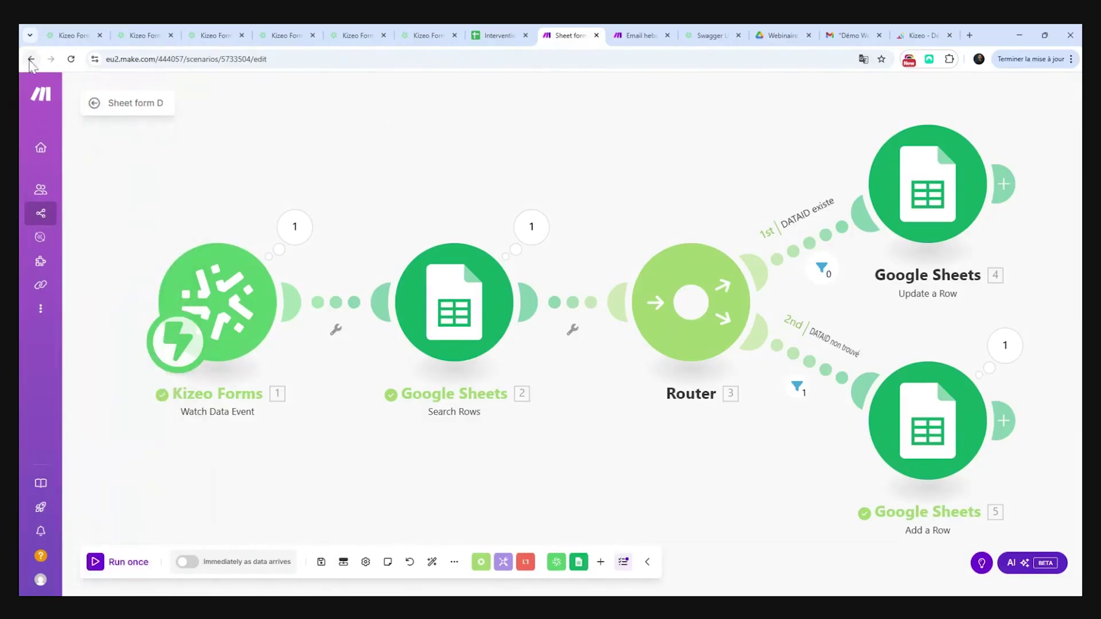
left_click(321, 562)
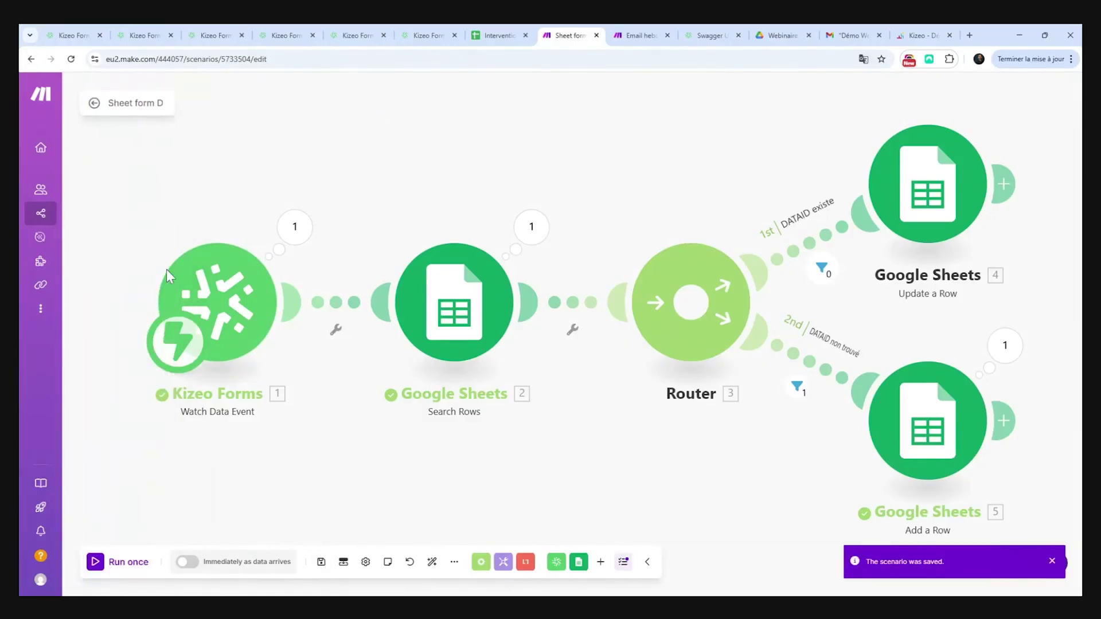
left_click(31, 59)
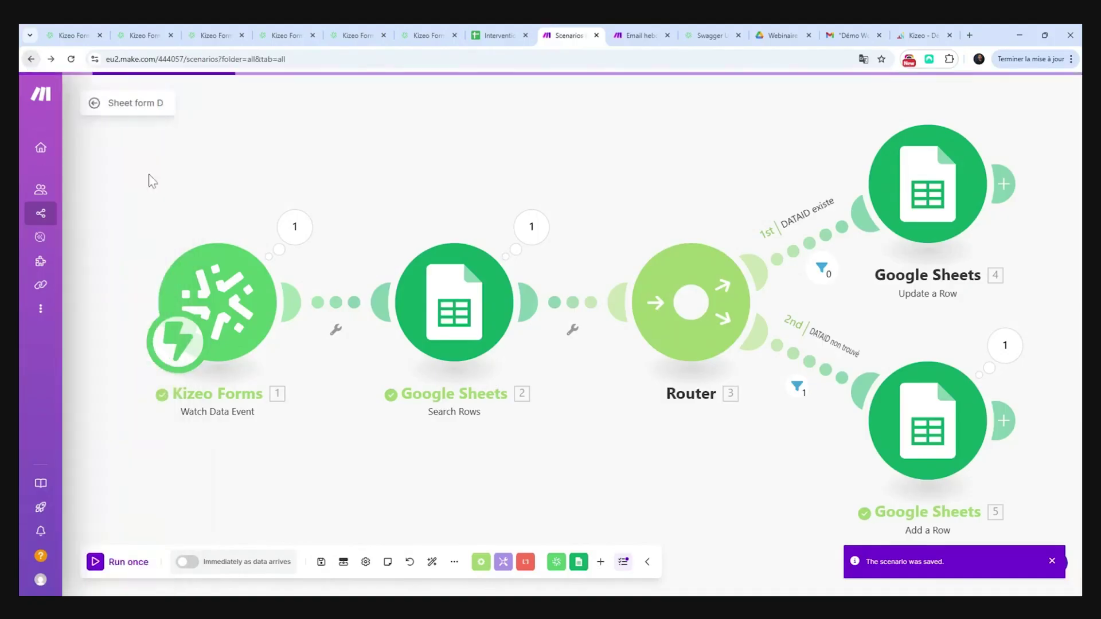
left_click(137, 213)
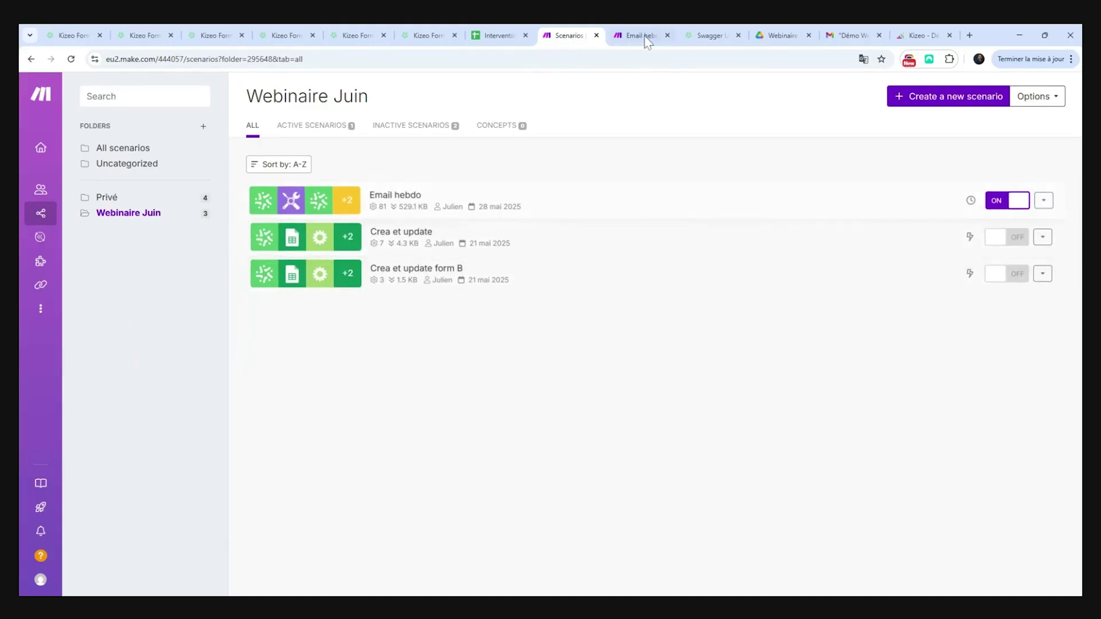
- Look over the Type A and Type B records in Kizeo Forms and the Bilan sheet, then open the Crea et update scenario in Make
left_click(360, 36)
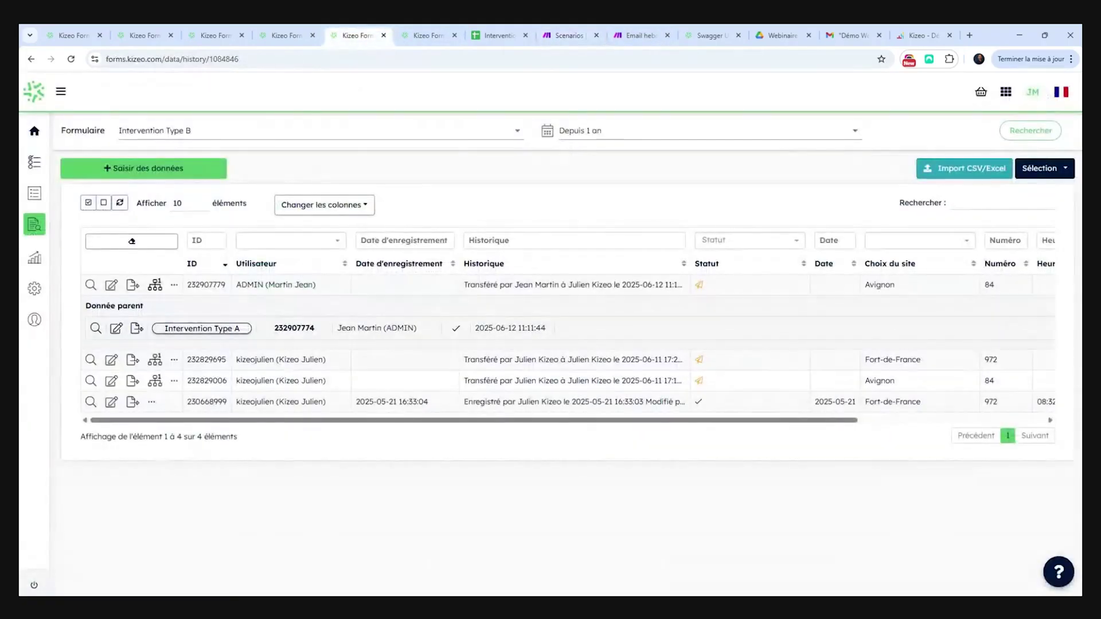
left_click(279, 34)
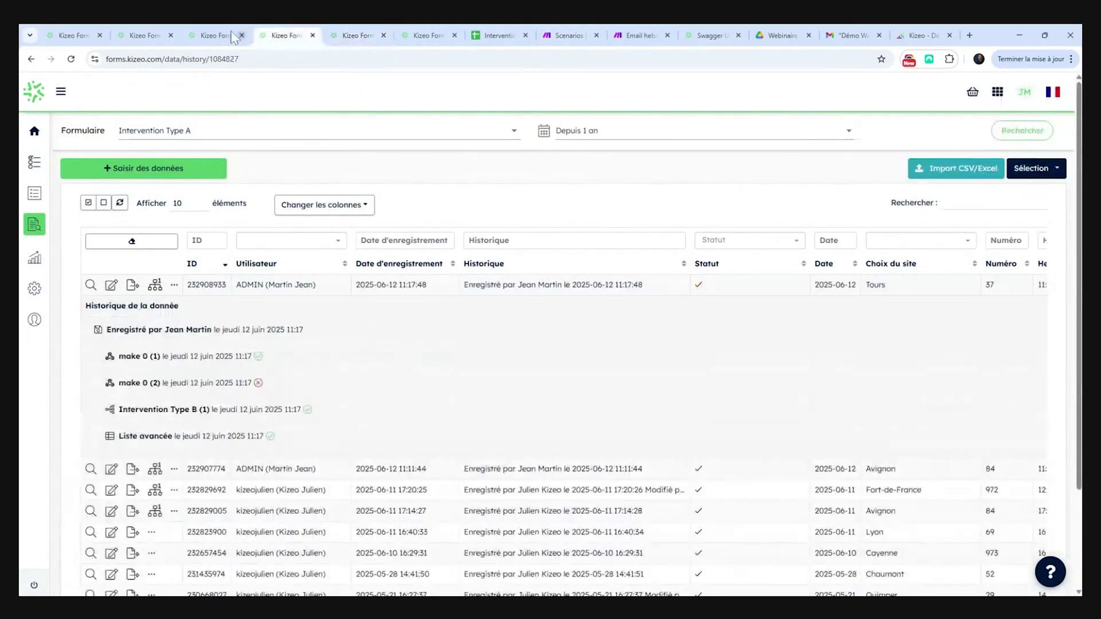
left_click(358, 35)
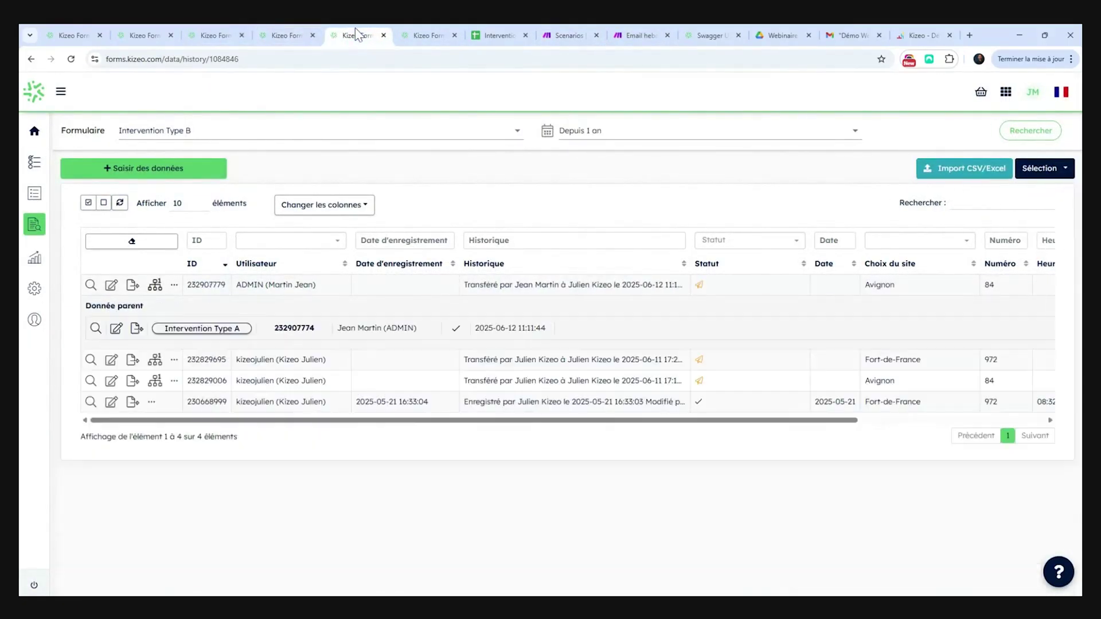
left_click(487, 28)
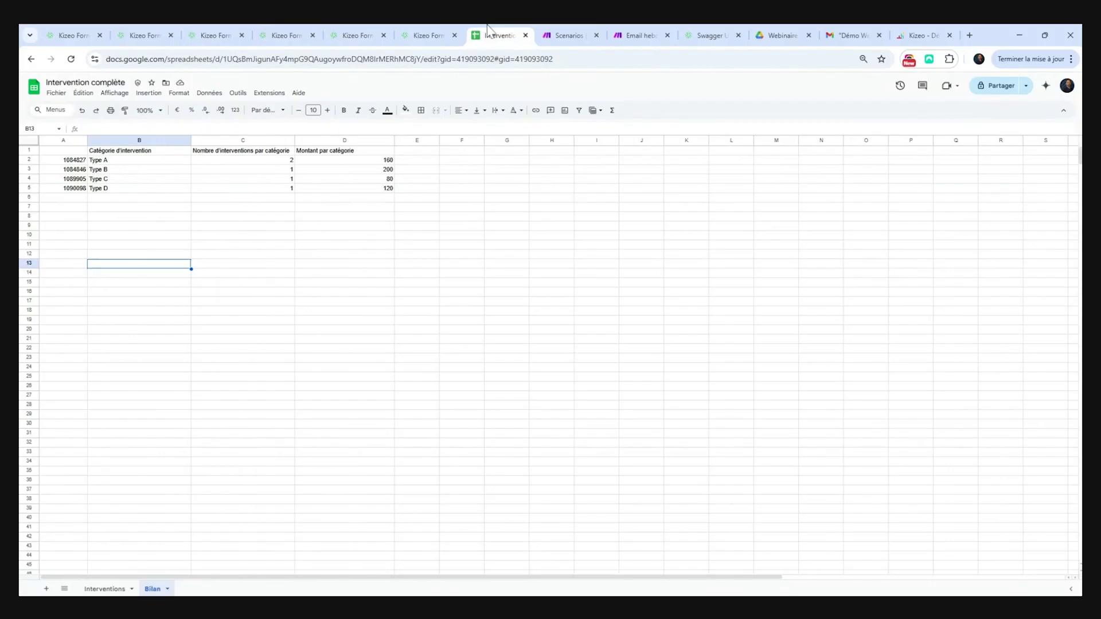
left_click(564, 27)
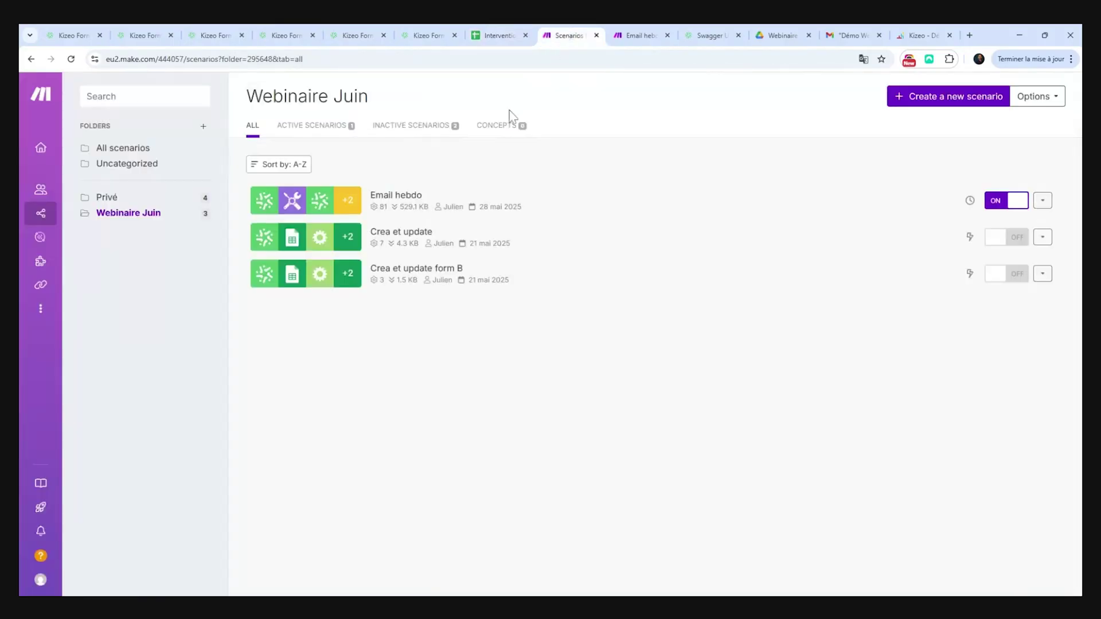
left_click(439, 245)
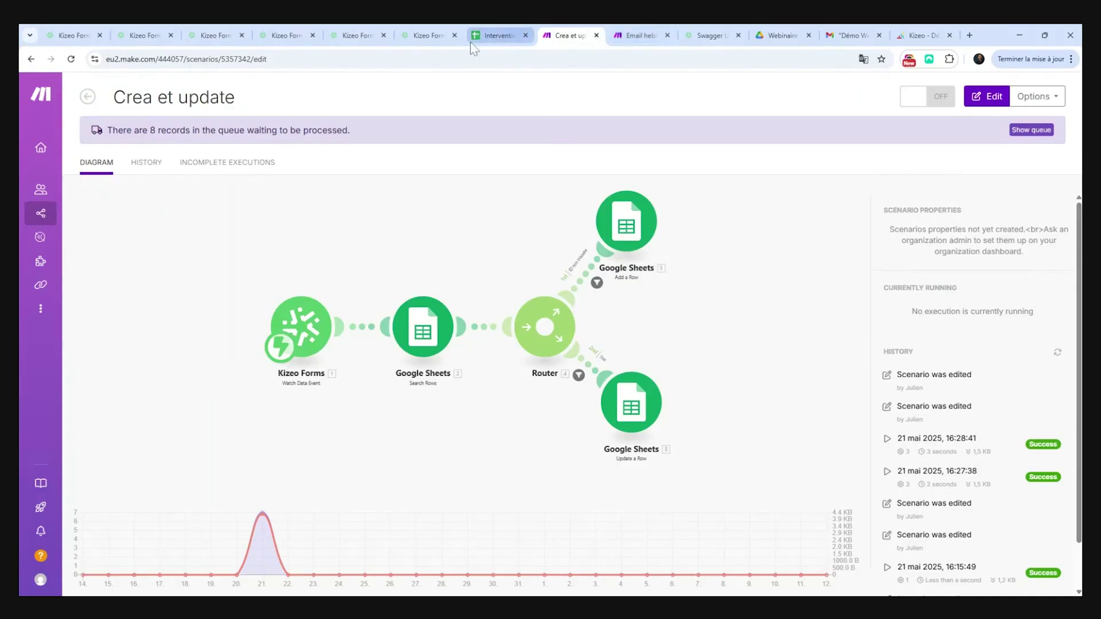
- Switch to Kizeo Forms, change the Intervention Type D record's site to Fort-de-France under Martinique, and submit it
left_click(216, 35)
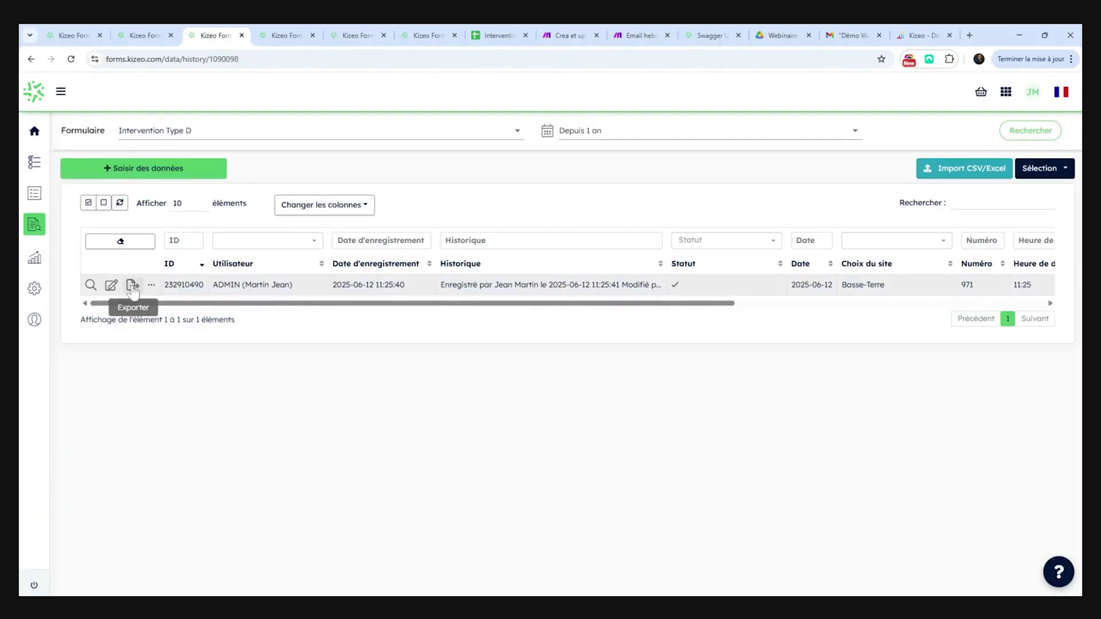
left_click(111, 285)
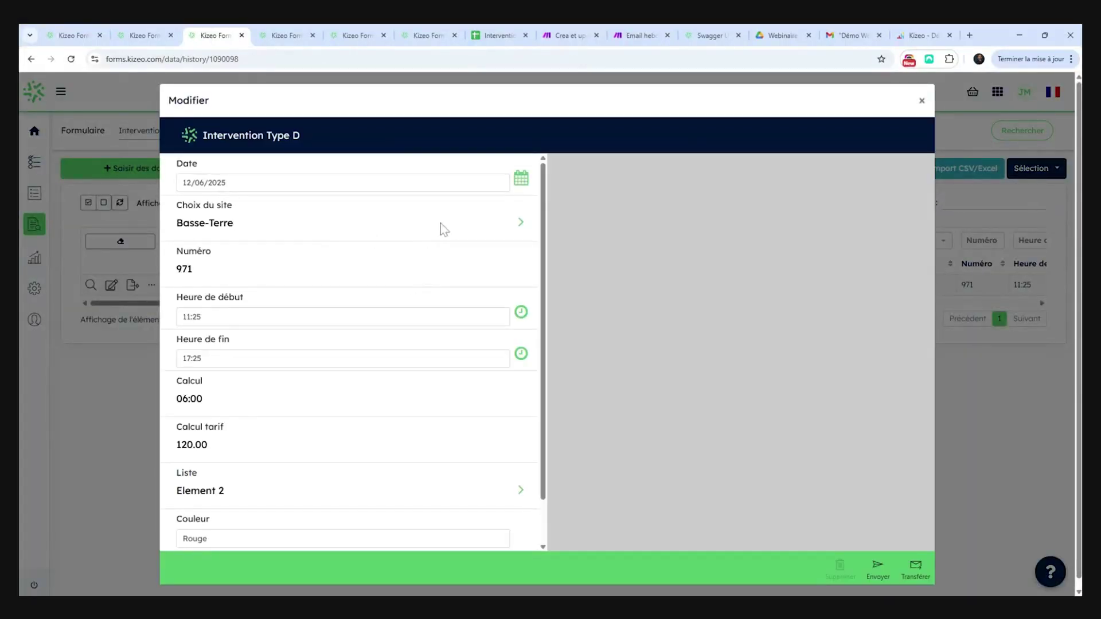
left_click(441, 223)
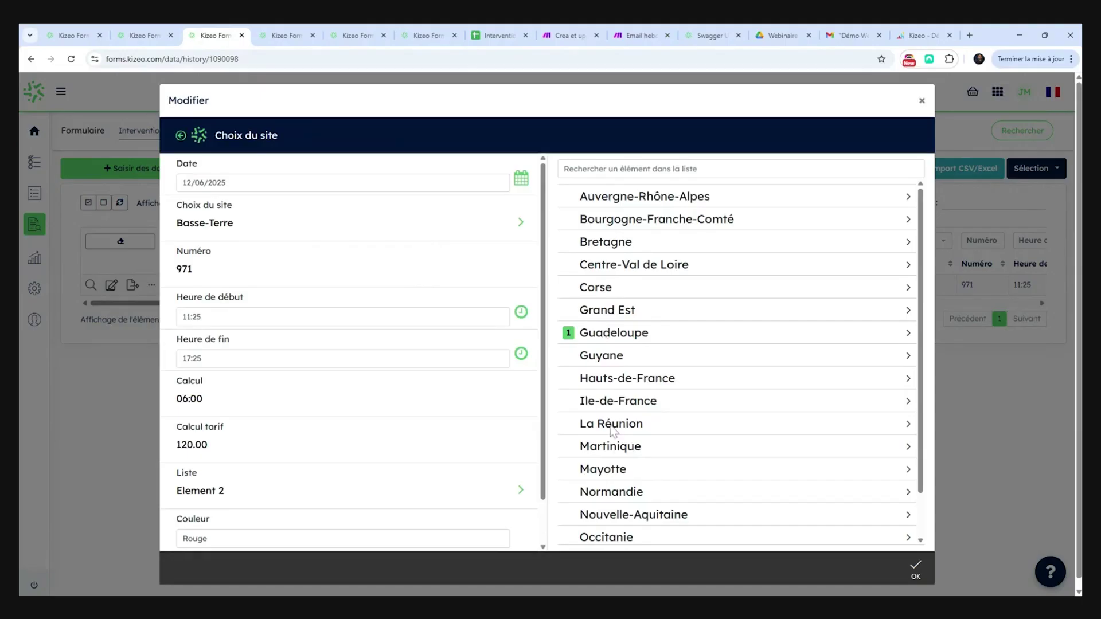
left_click(604, 452)
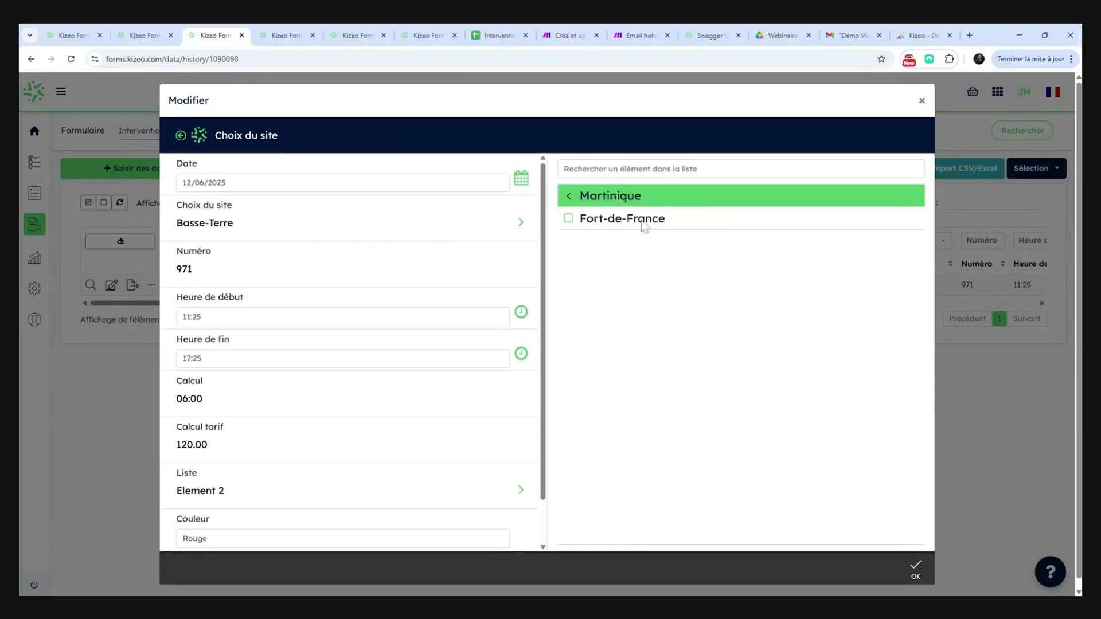
left_click(642, 221)
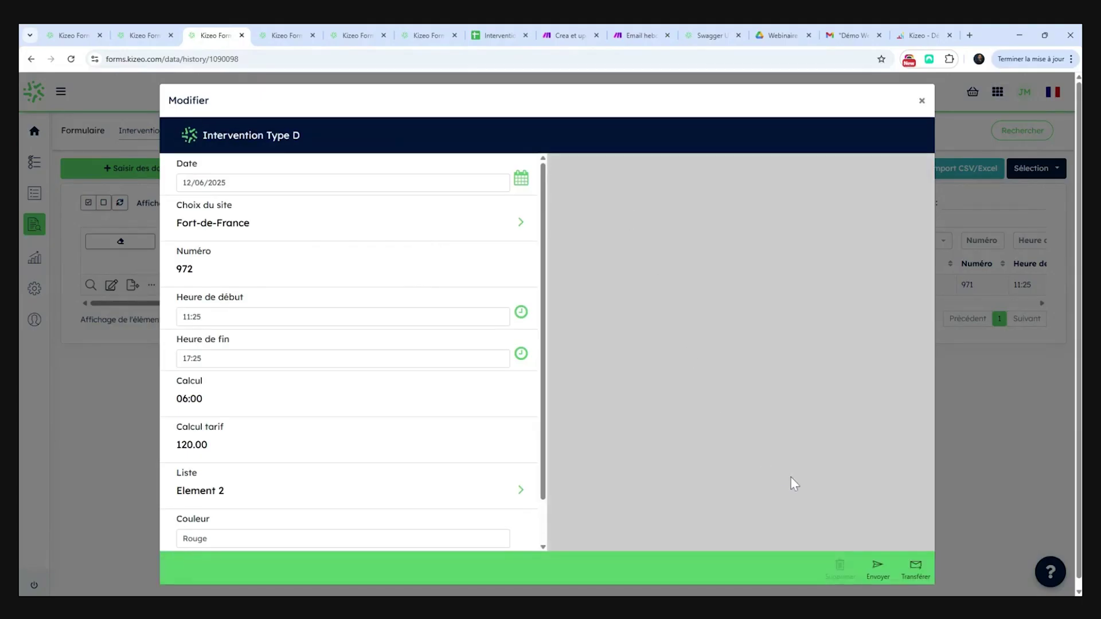
left_click(875, 566)
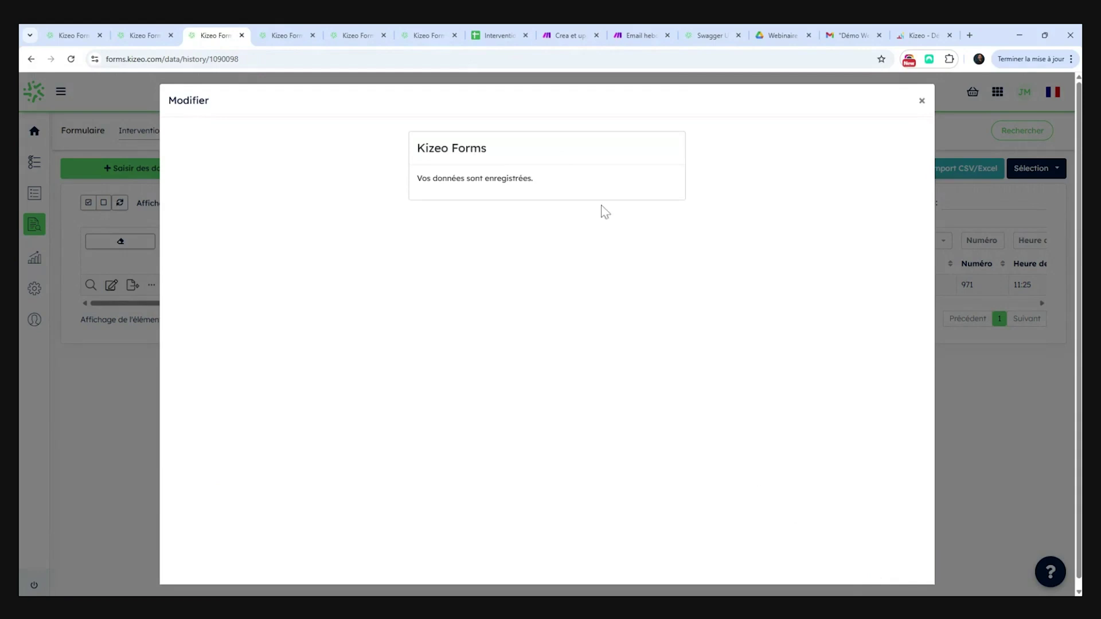
- Switch to Make, open the Sheet form D scenario for editing, and run it once with the option to wait for new data
left_click(568, 37)
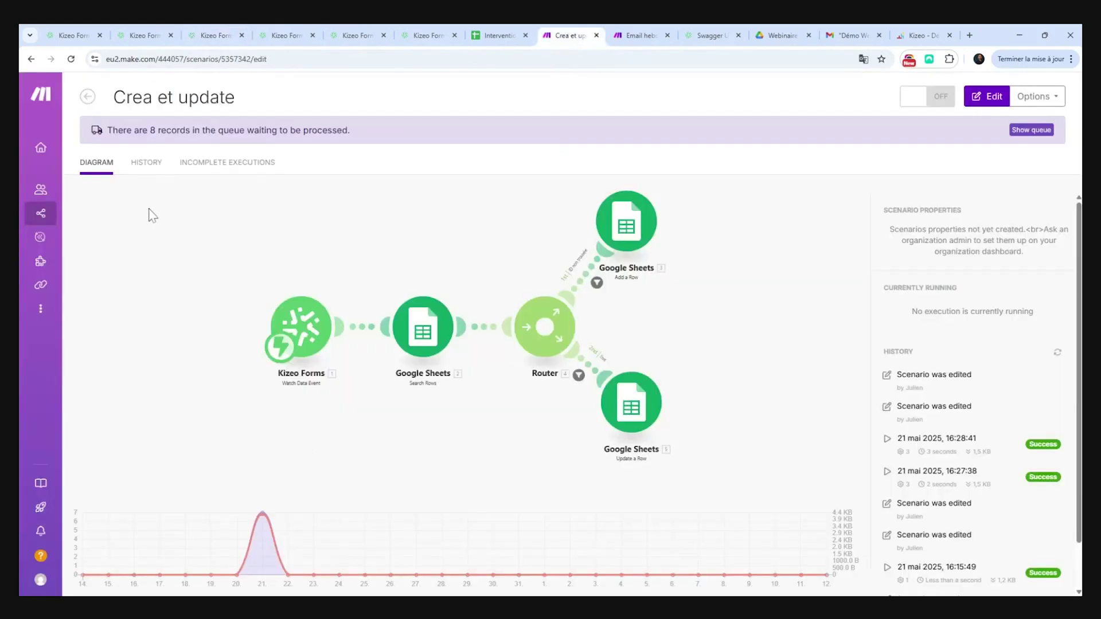
left_click(45, 220)
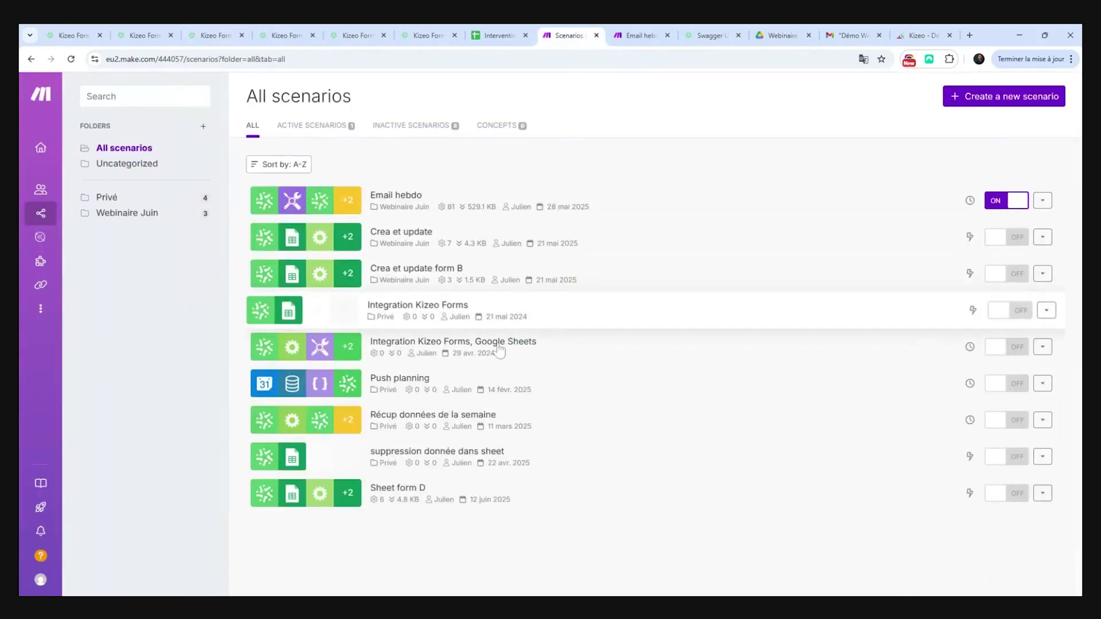
left_click(401, 489)
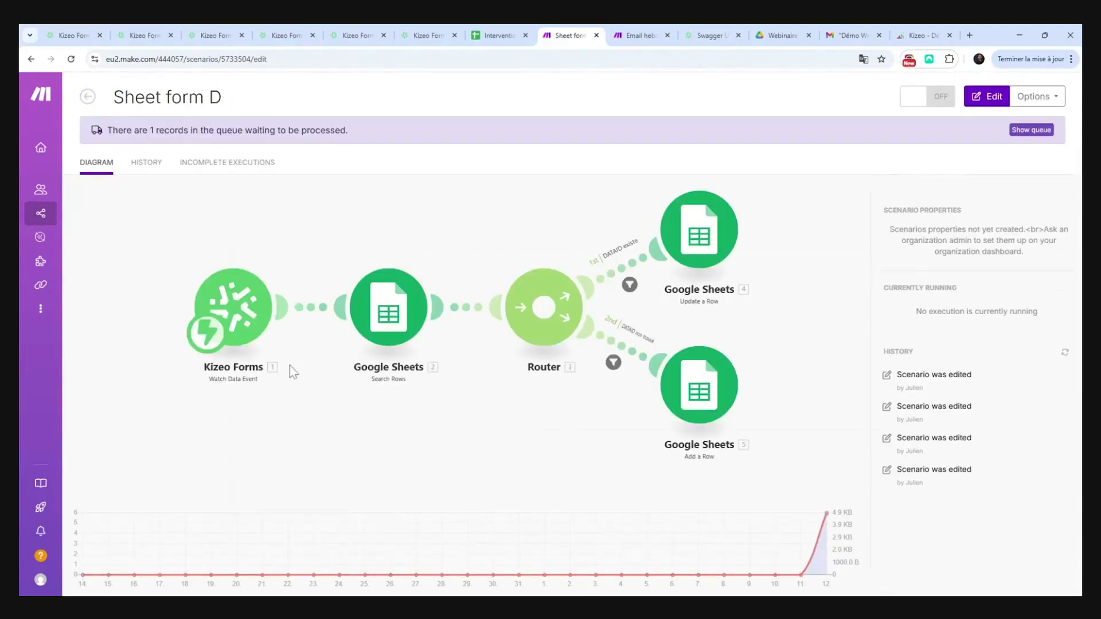
left_click(257, 321)
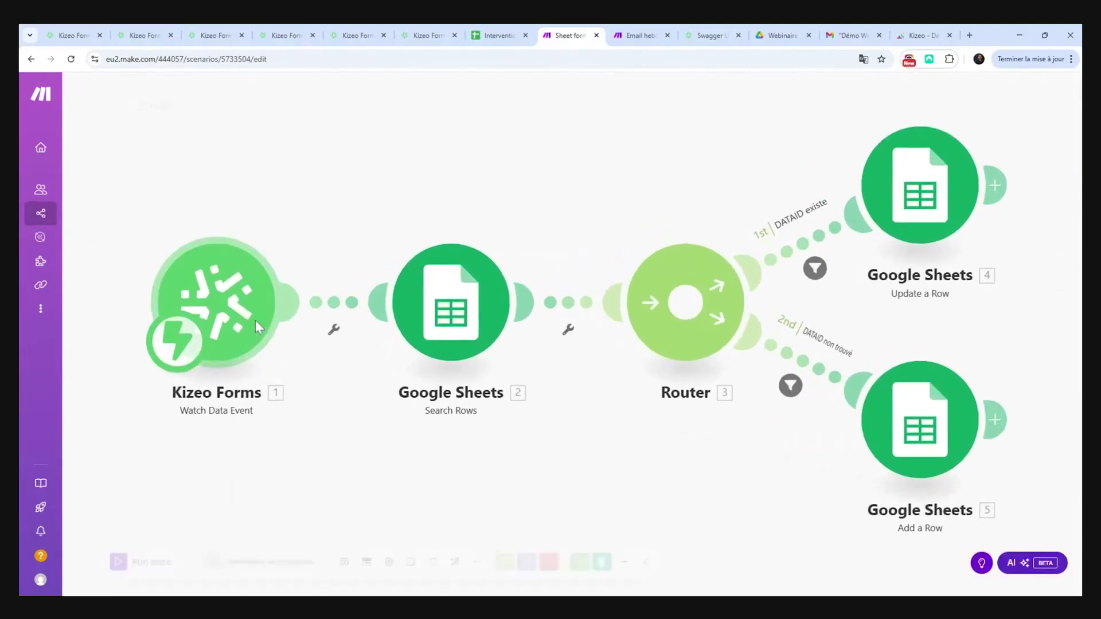
left_click(109, 563)
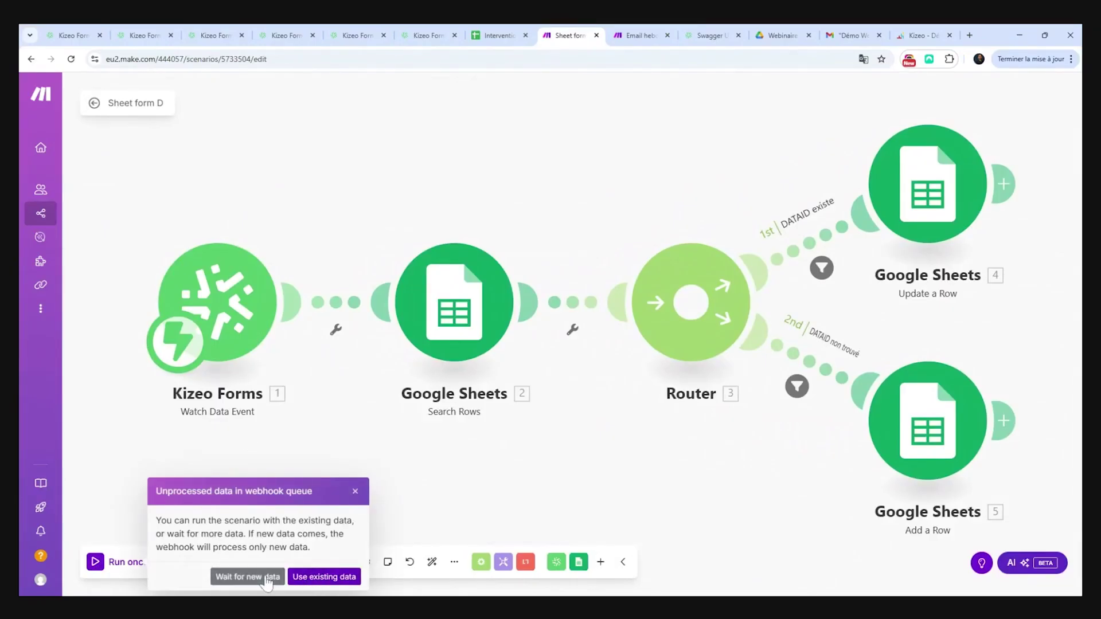
left_click(267, 578)
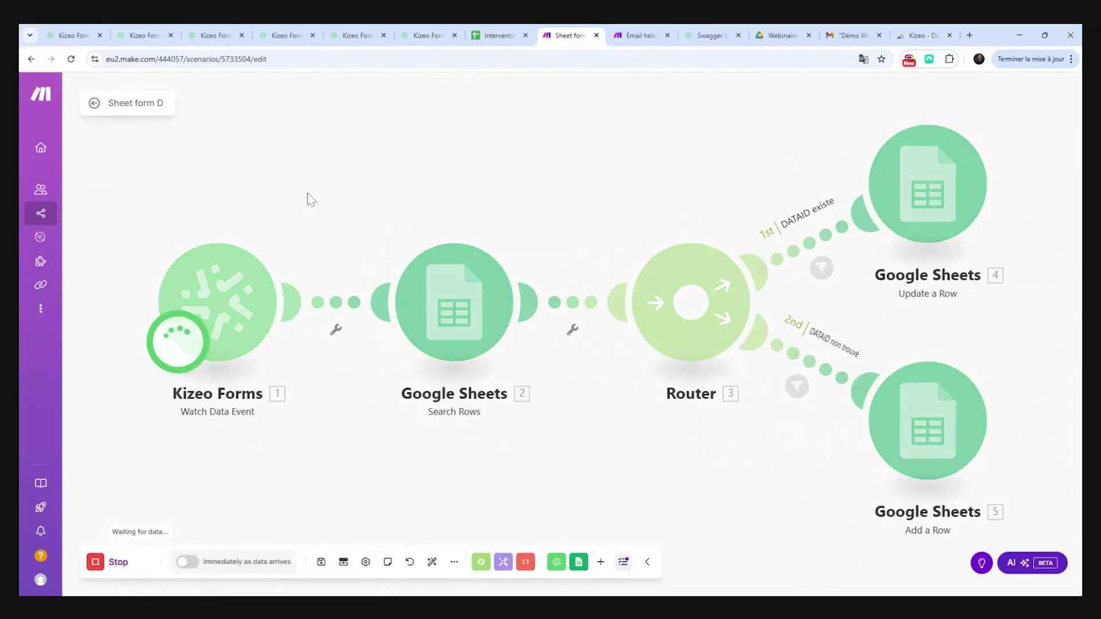
- Switch to Kizeo Forms and resubmit the Fort-de-France Intervention Type D record without changing its fields
left_click(210, 37)
left_click(131, 285)
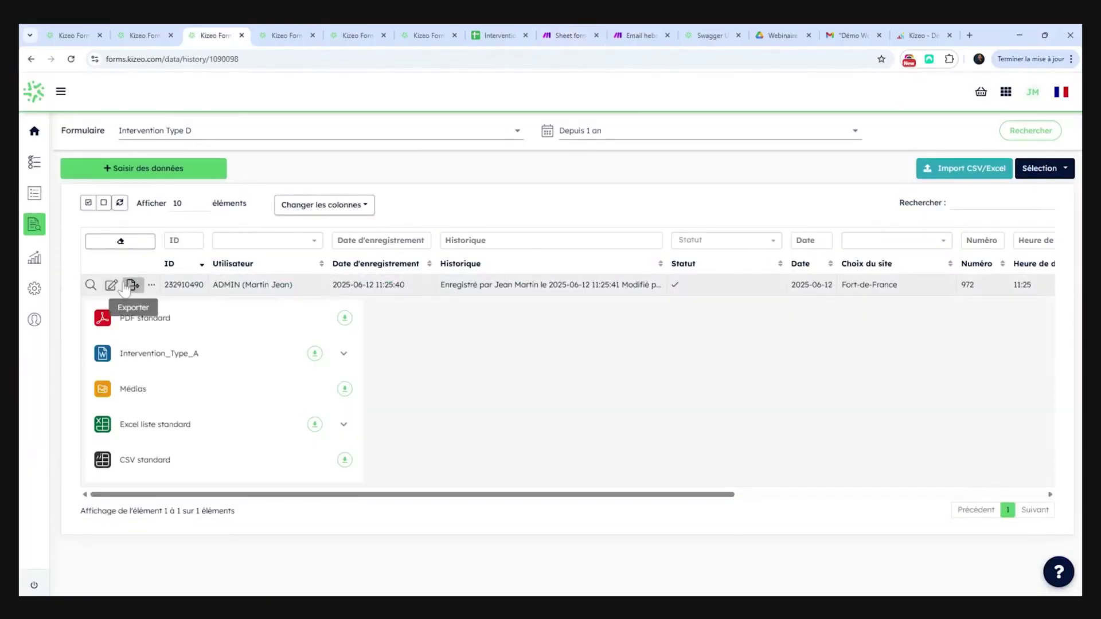
left_click(111, 285)
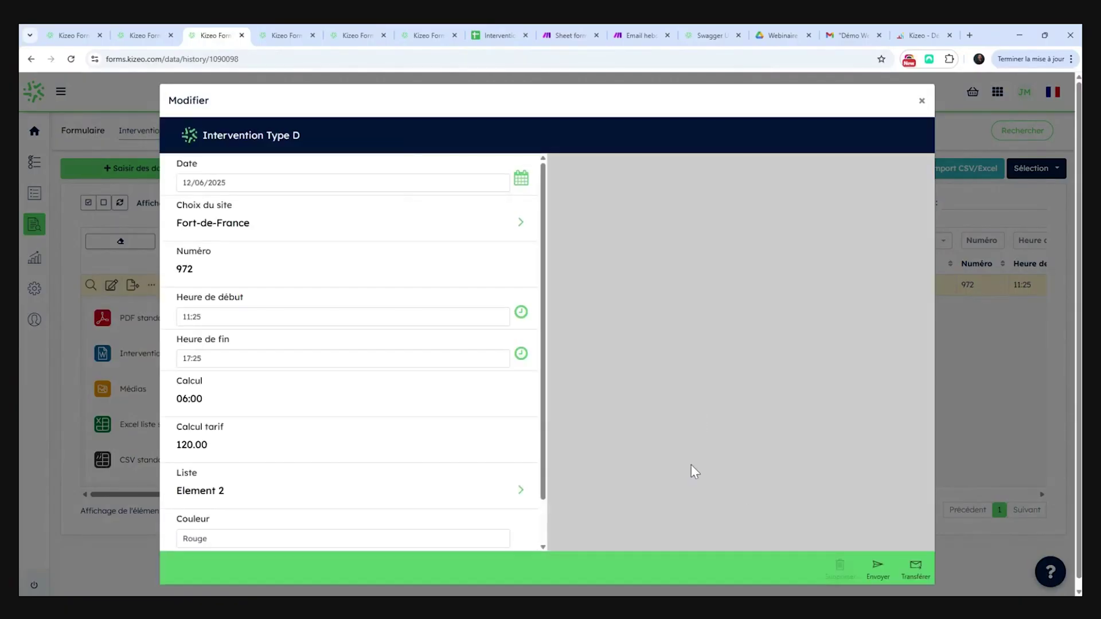
left_click(877, 570)
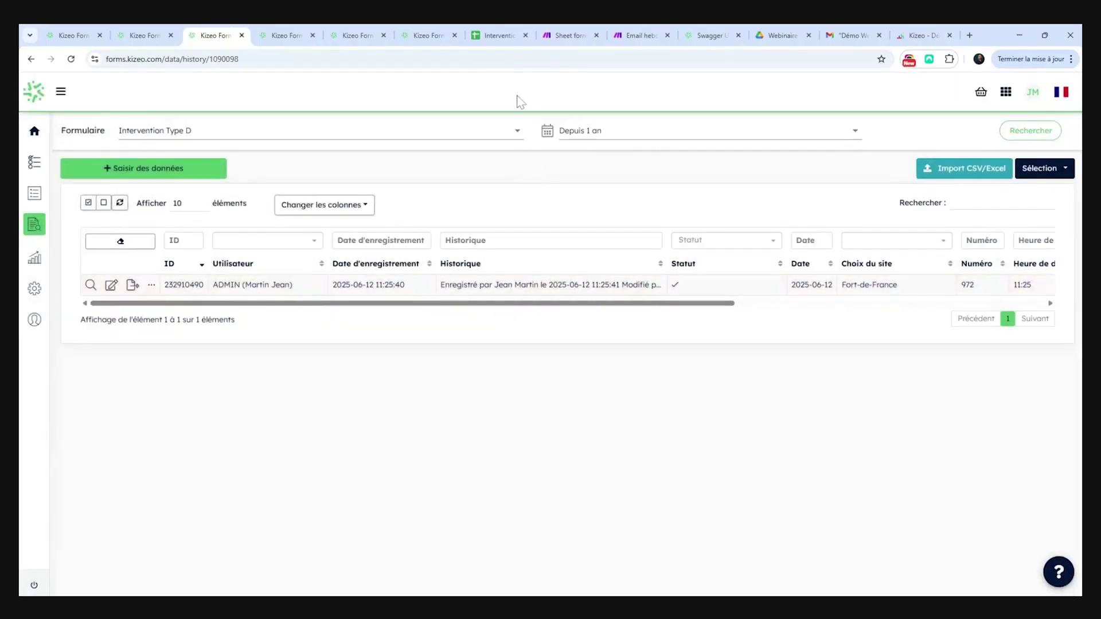
- Check the Sheet form D run in Make, then review the Bilan and Interventions sheets in Google Sheets
left_click(566, 40)
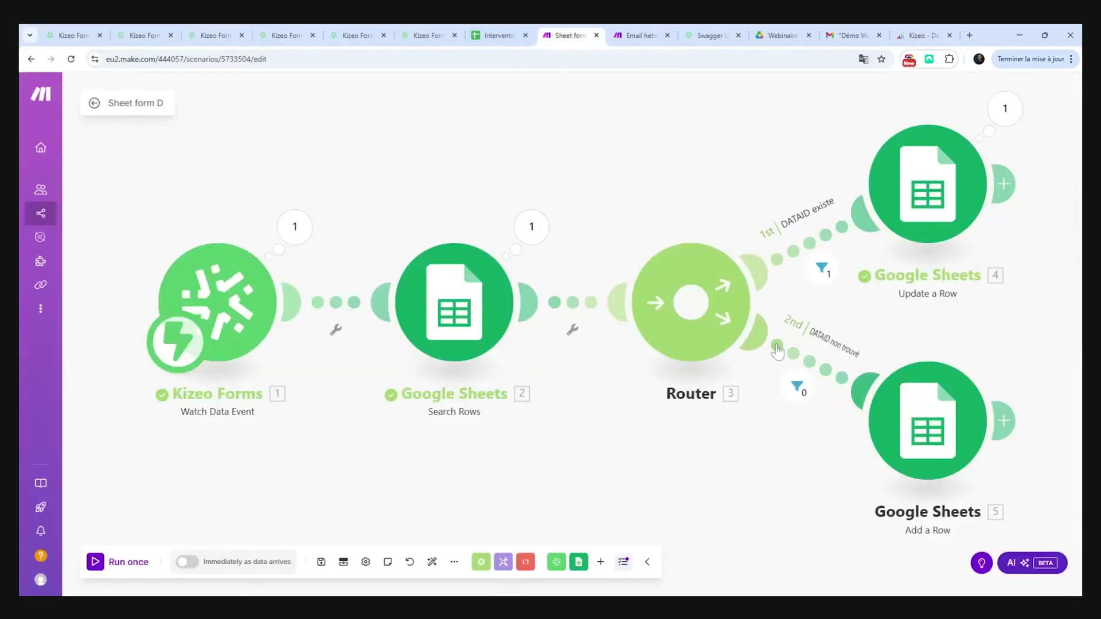
left_click(483, 41)
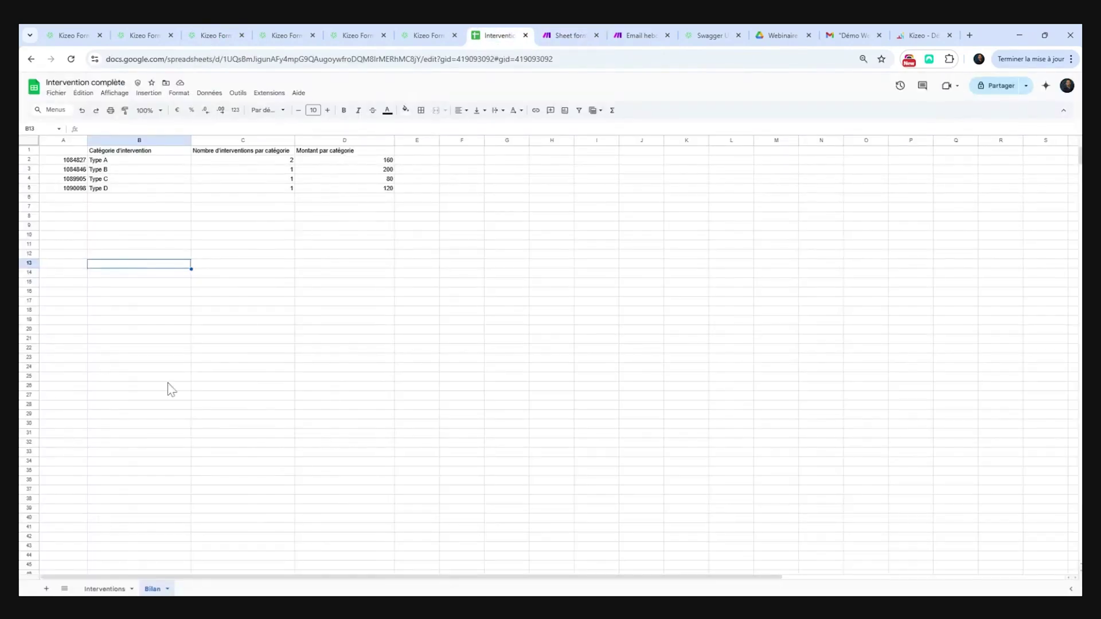
left_click(104, 589)
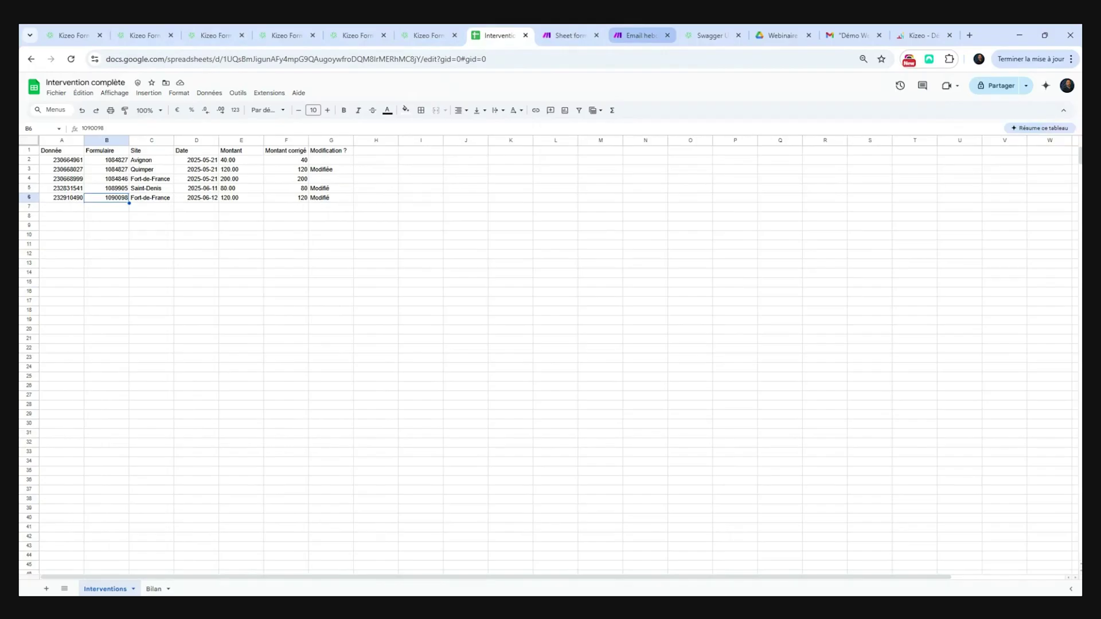
- Switch to the Email hebdo scenario in Make and examine its schedule settings and run frequency options without changing them
left_click(641, 35)
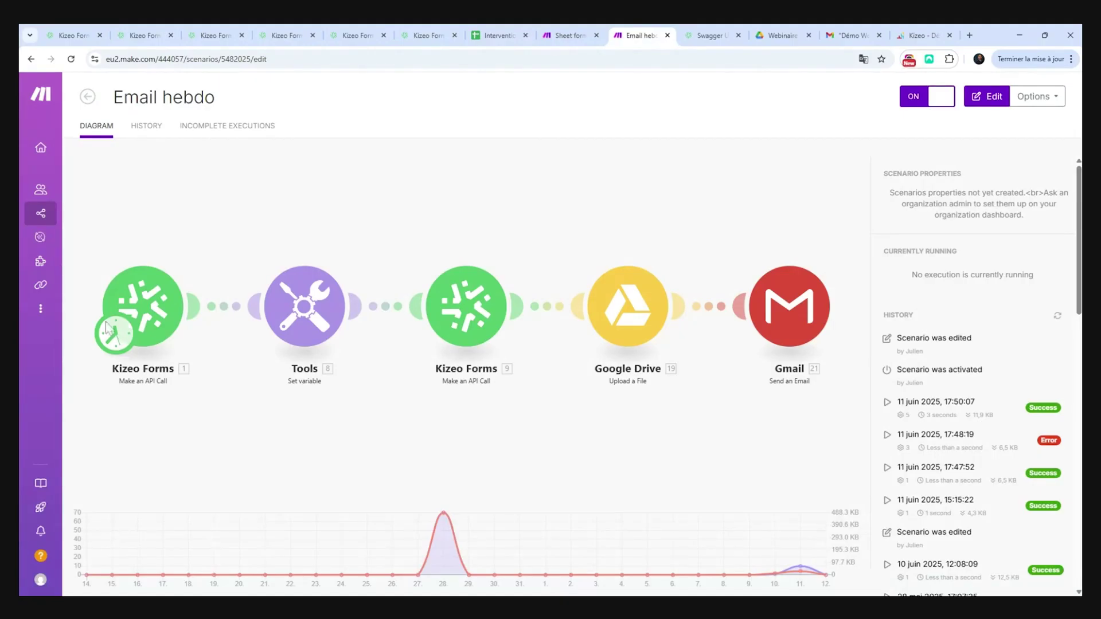
left_click(159, 313)
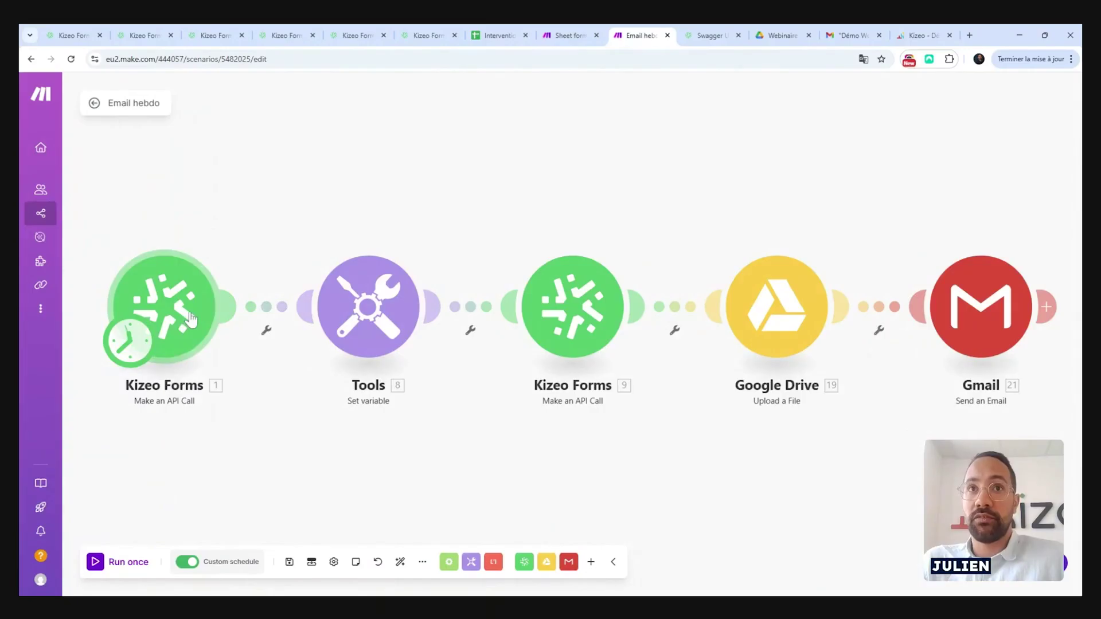
left_click(129, 341)
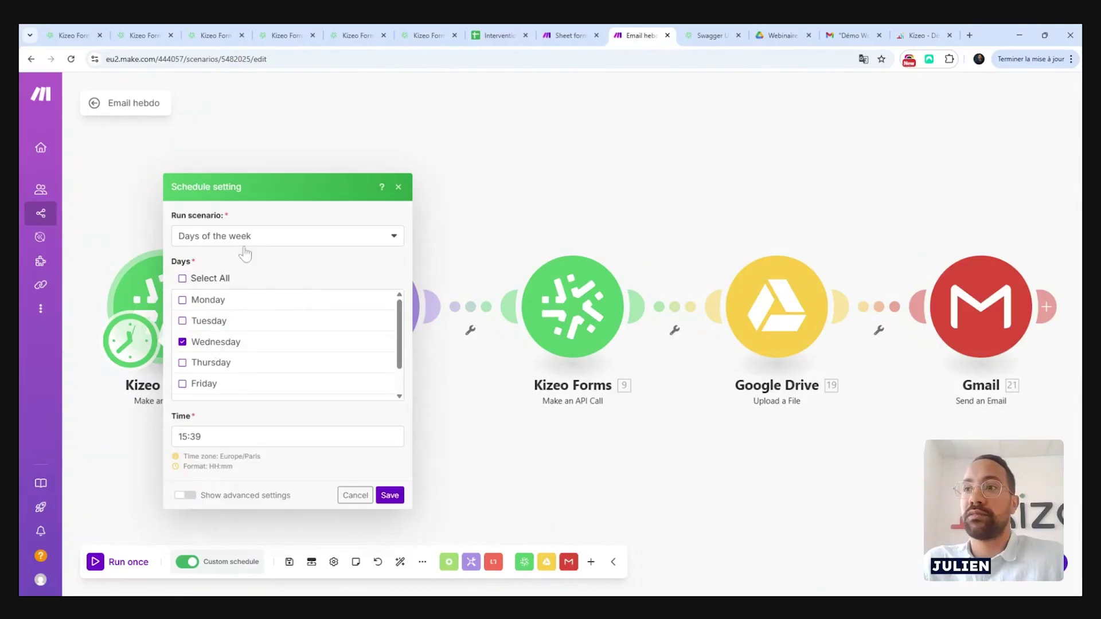
left_click(264, 244)
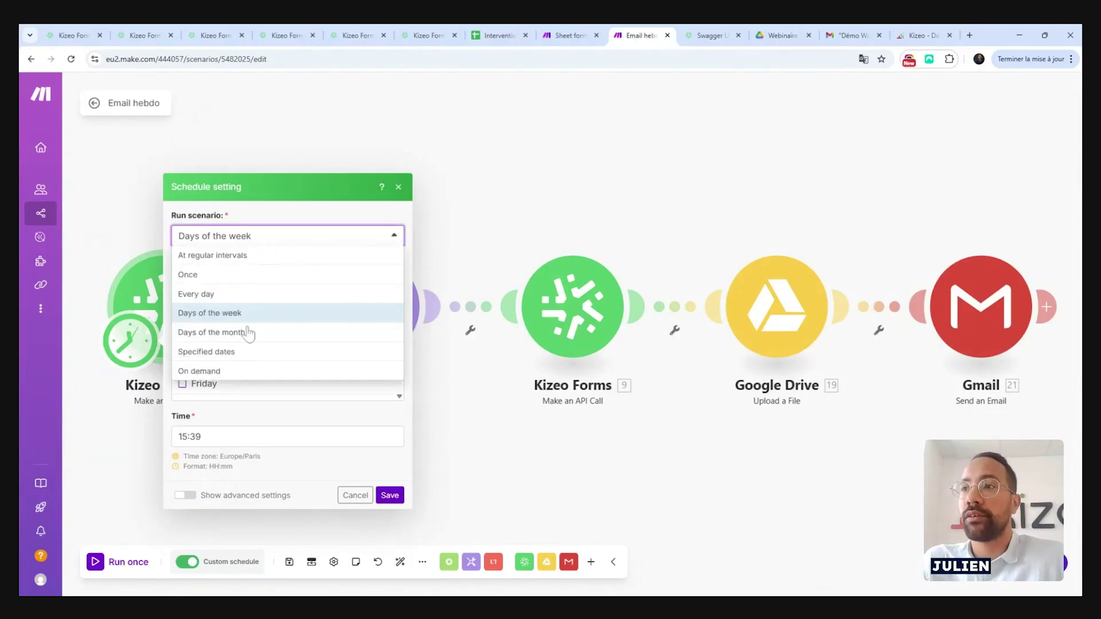
left_click(296, 207)
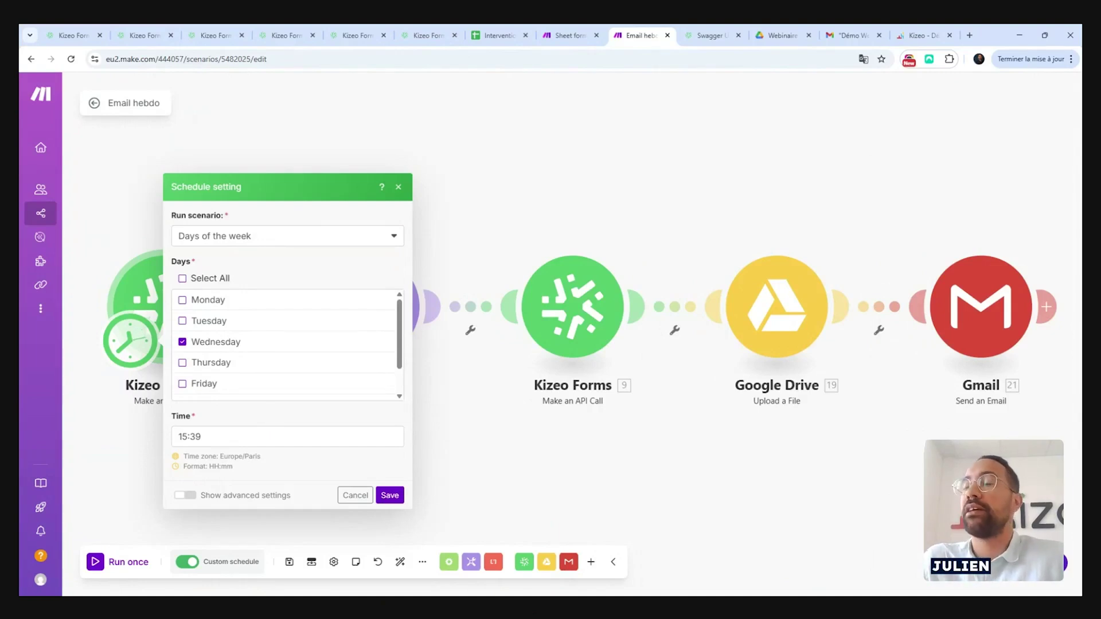
left_click(398, 187)
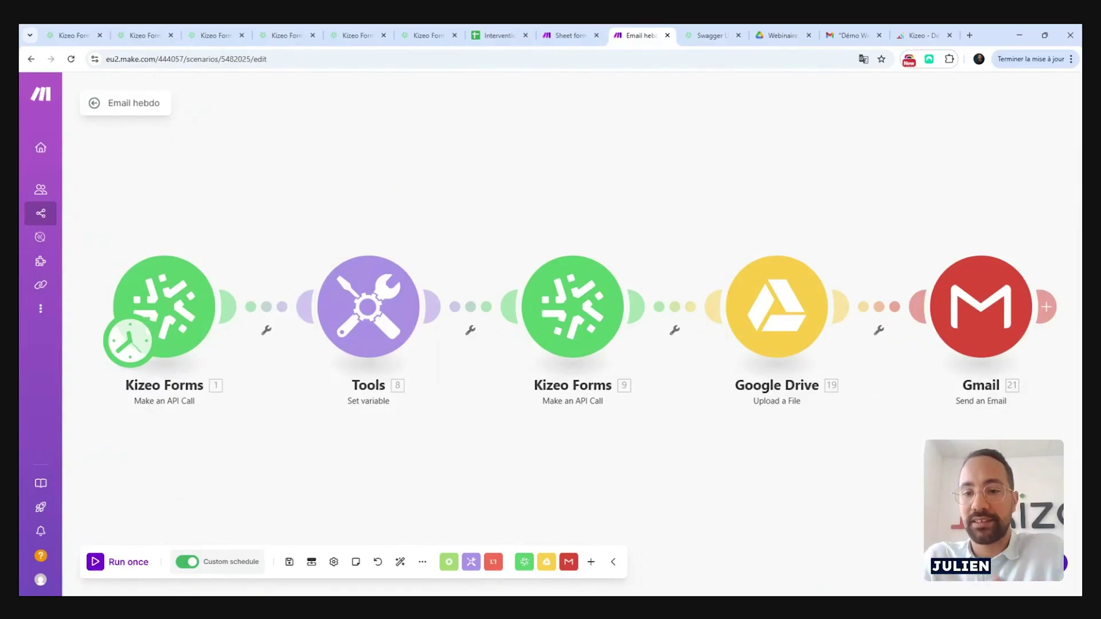
- Examine the URL, method, headers and body of the first Kizeo Forms API call in Email hebdo without changing them
left_click(191, 308)
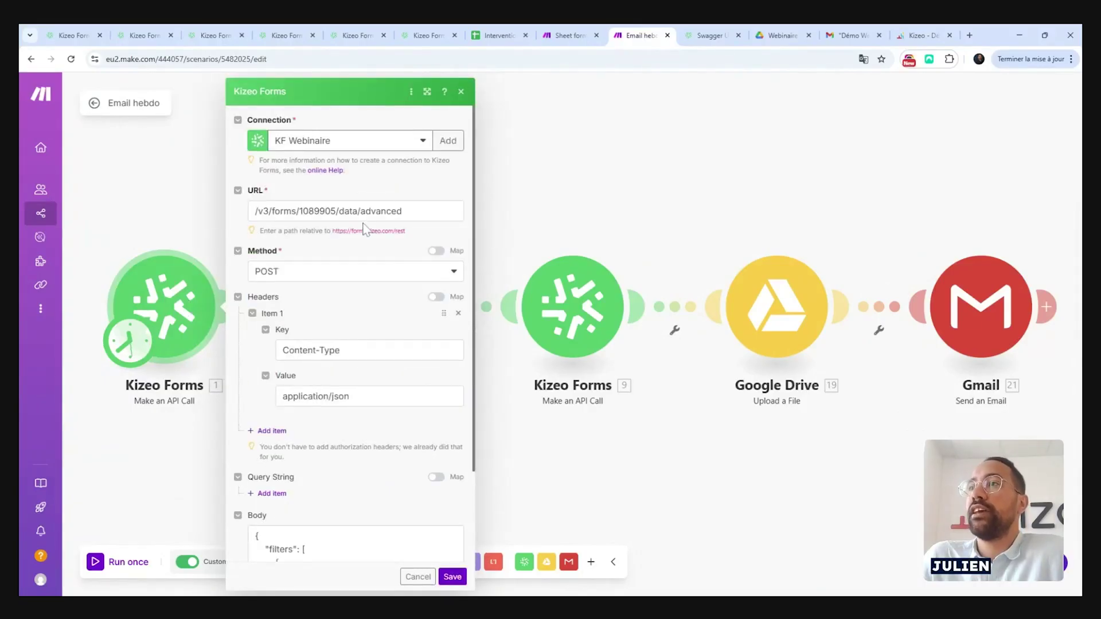
scroll(349, 261, "down", 4)
scroll(349, 261, "up", 3)
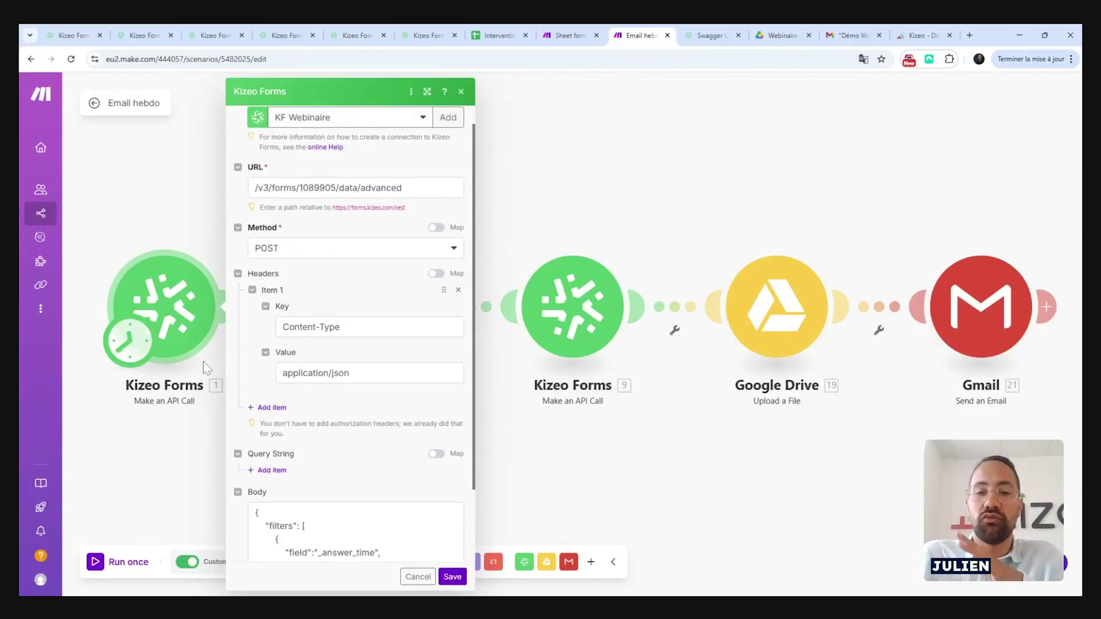
left_click(460, 93)
- Switch to the Kizeo REST Swagger documentation and look through its methods down to the data section
left_click(691, 34)
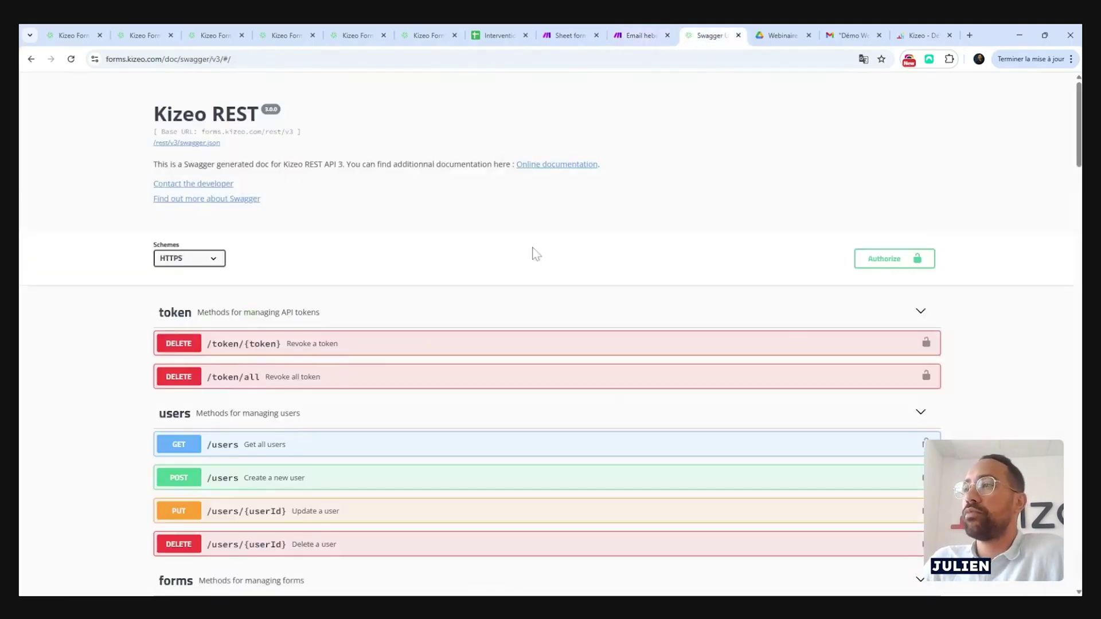
scroll(495, 320, "down", 2)
scroll(495, 320, "up", 2)
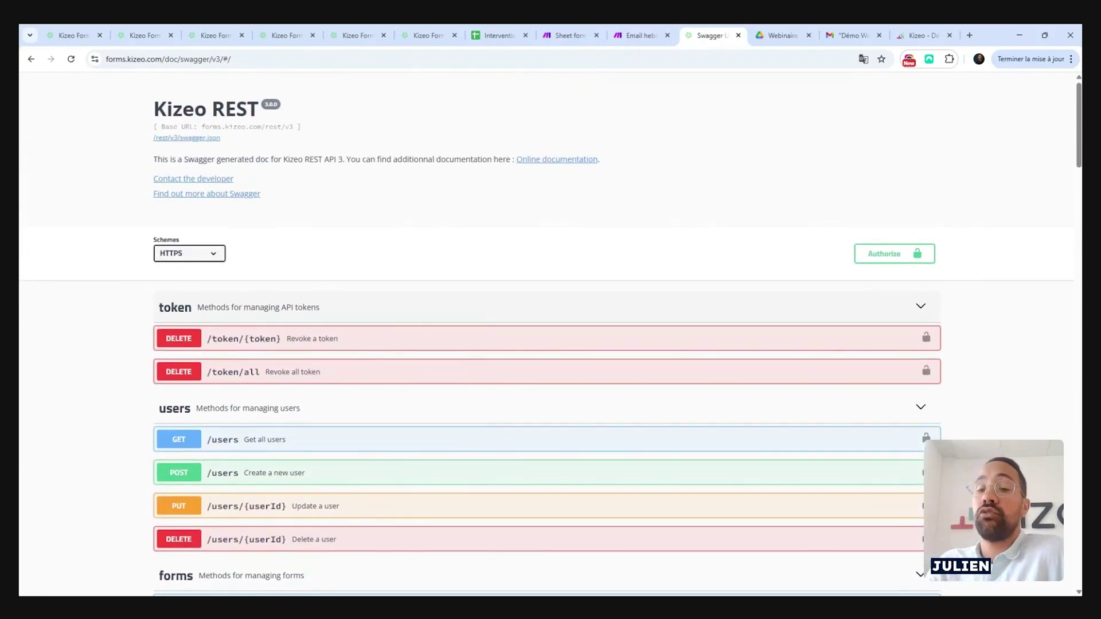
scroll(548, 335, "down", 6)
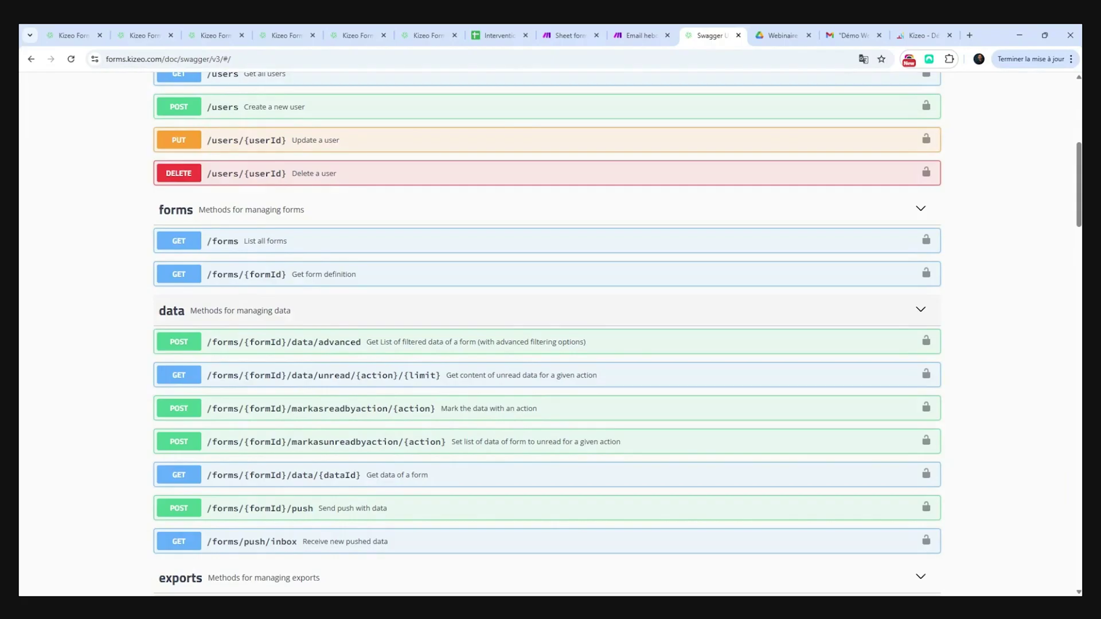
- Look through the data and exports methods in the Kizeo Swagger documentation, checking the Intervention Type D data and both Make scenarios in between
scroll(219, 453, "down", 2)
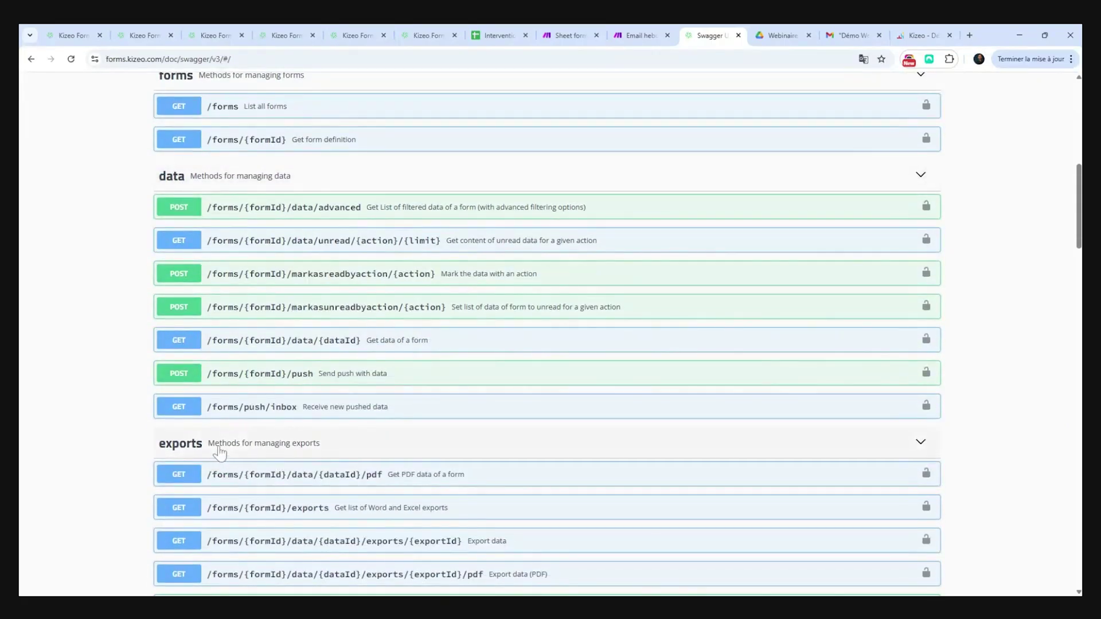
scroll(329, 455, "down", 1)
scroll(330, 455, "down", 2)
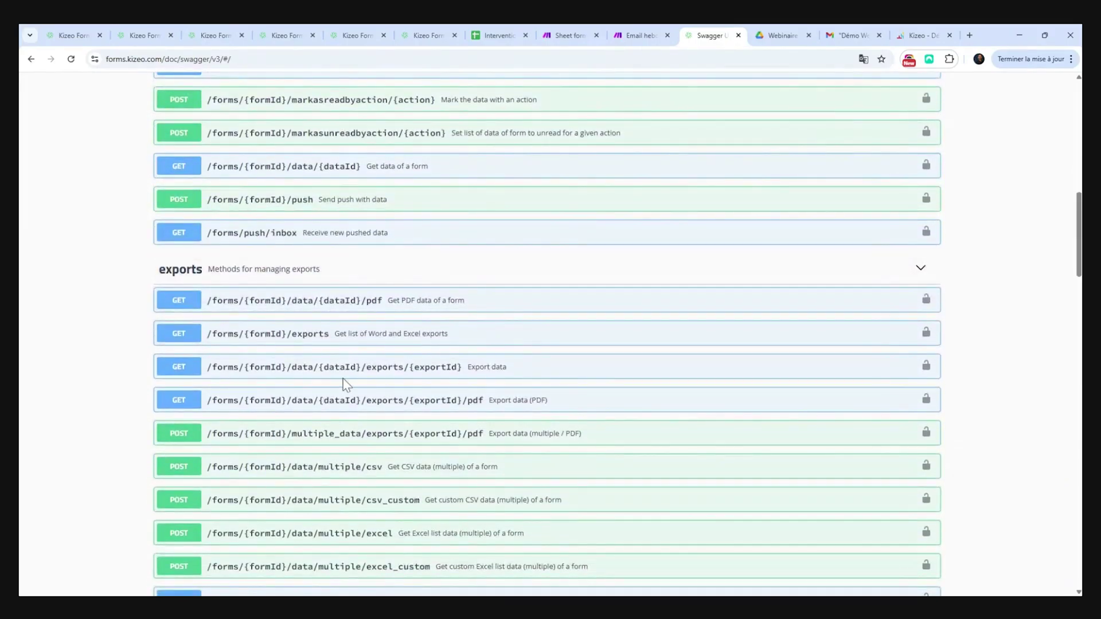
scroll(311, 413, "down", 2)
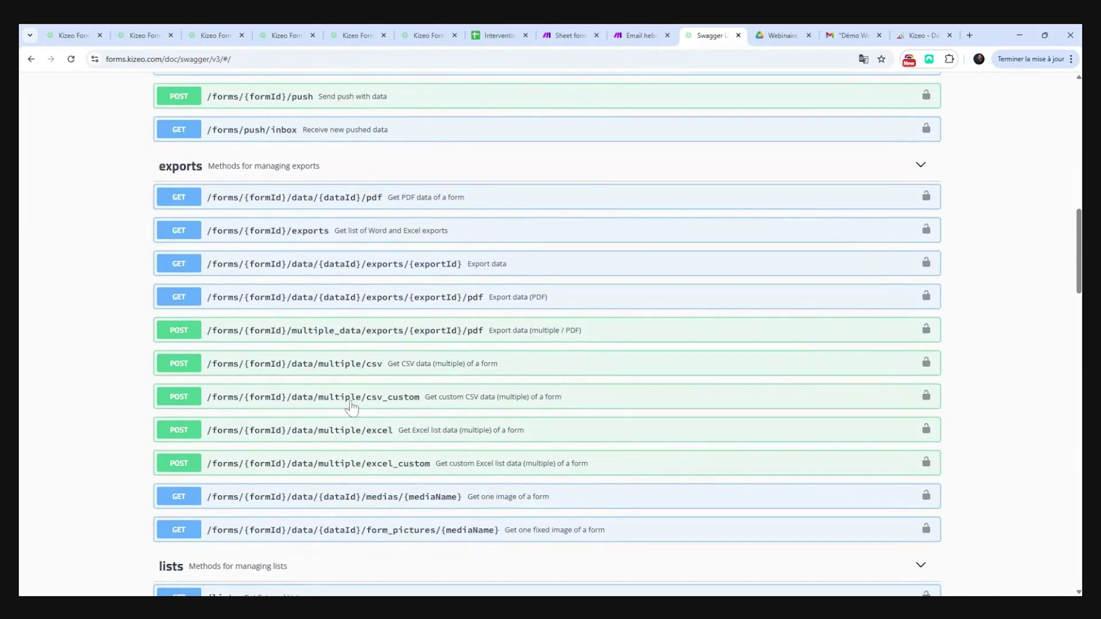
scroll(351, 408, "up", 2)
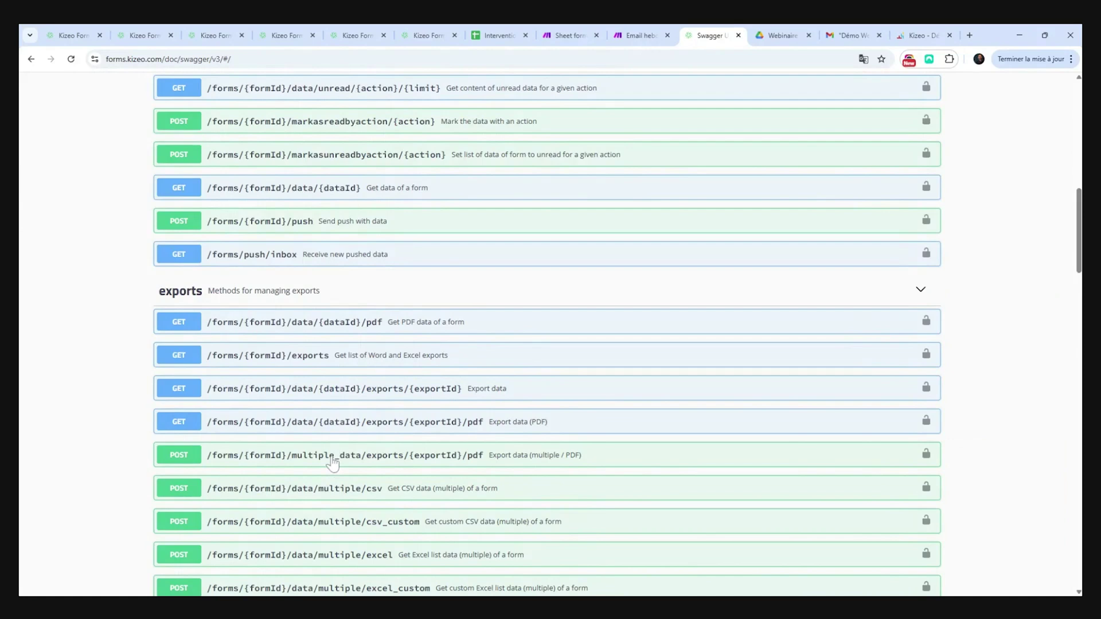
left_click(216, 36)
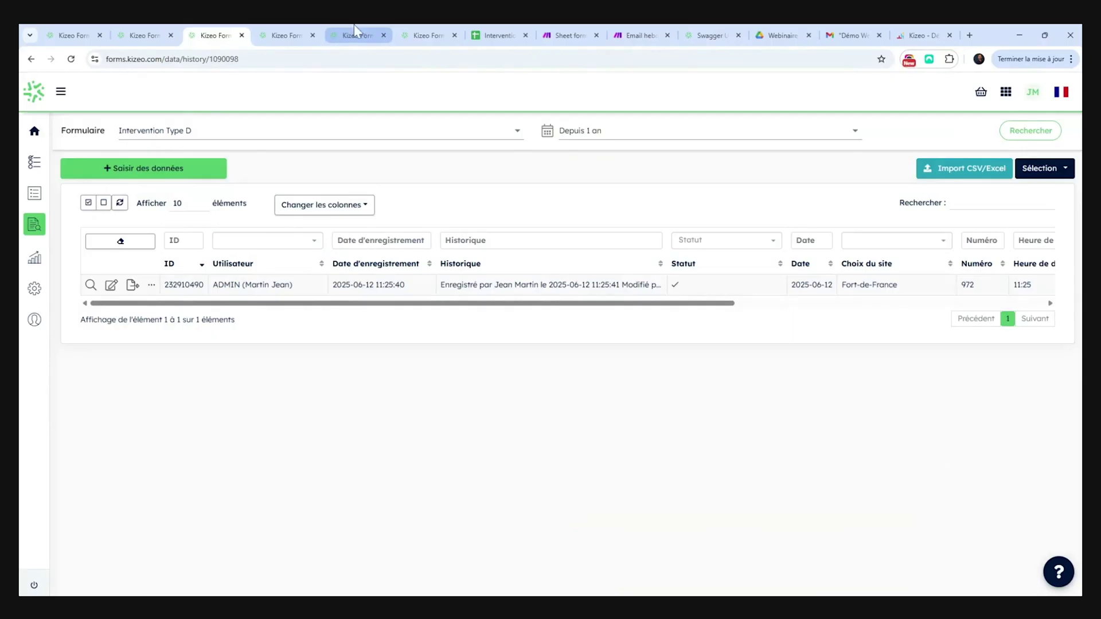
left_click(556, 34)
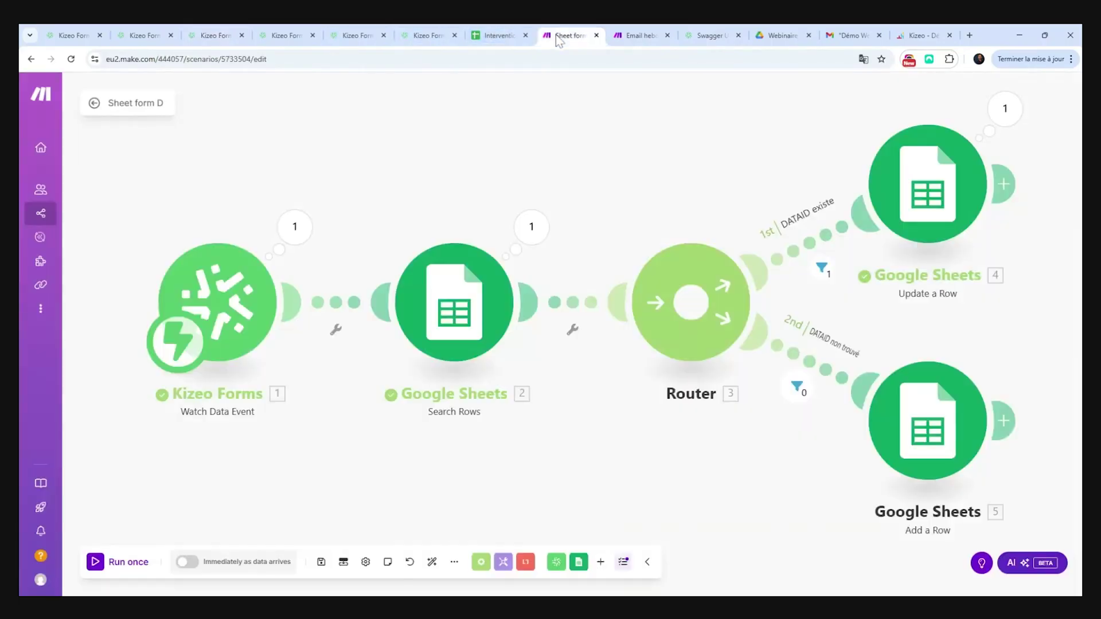
left_click(632, 34)
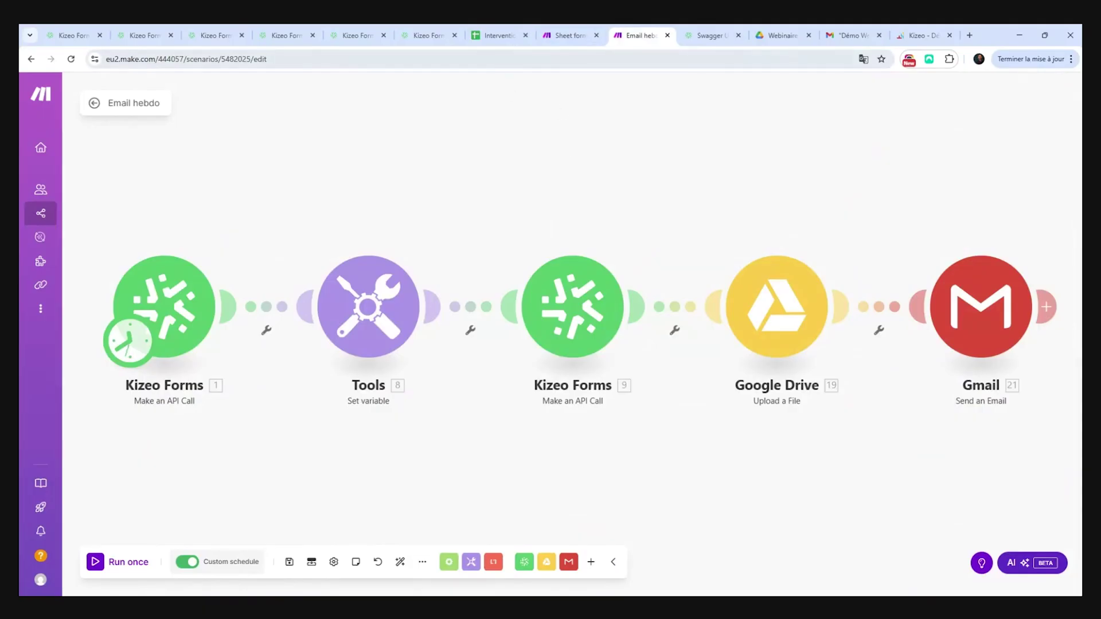
left_click(713, 37)
scroll(463, 293, "up", 4)
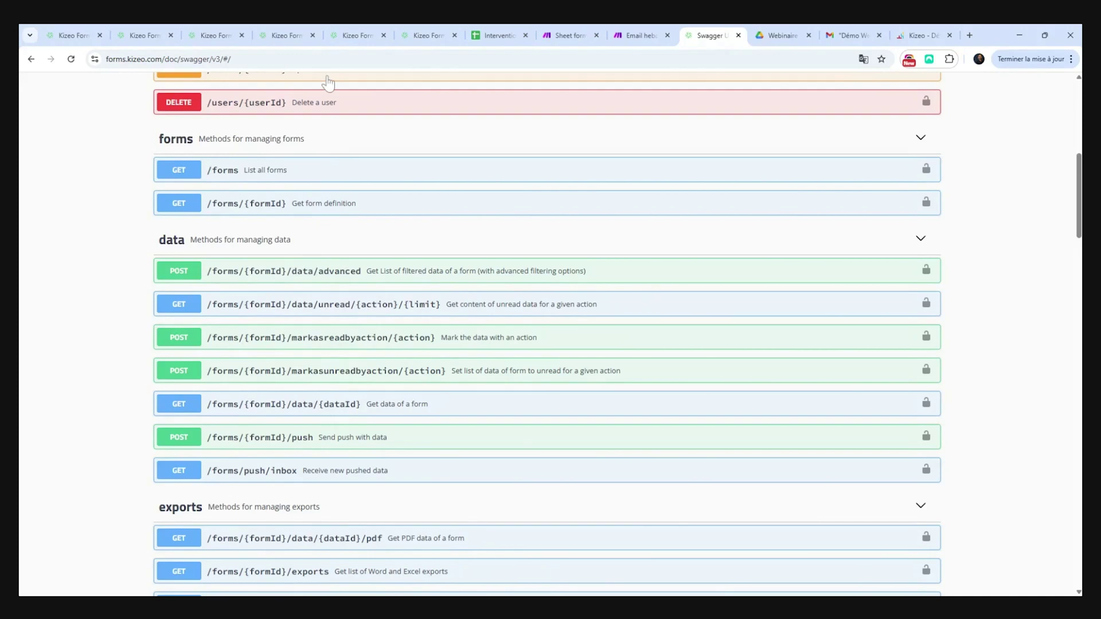
- Open the first Kizeo Forms API call in Email hebdo, and copy the form ID from the Intervention Type D page address in Kizeo Forms
left_click(639, 32)
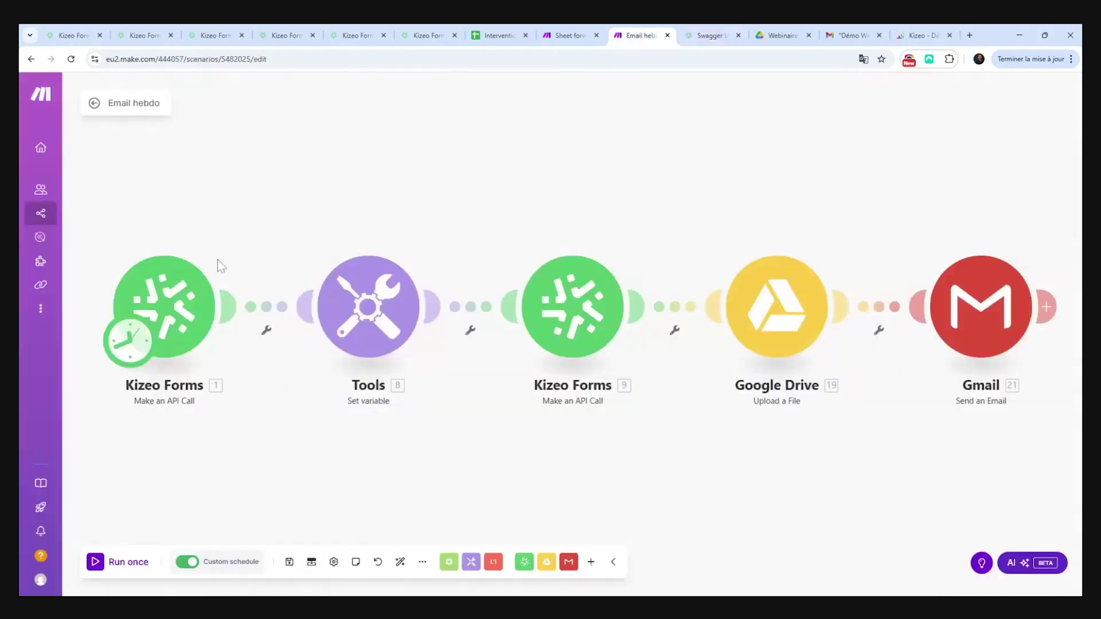
left_click(176, 308)
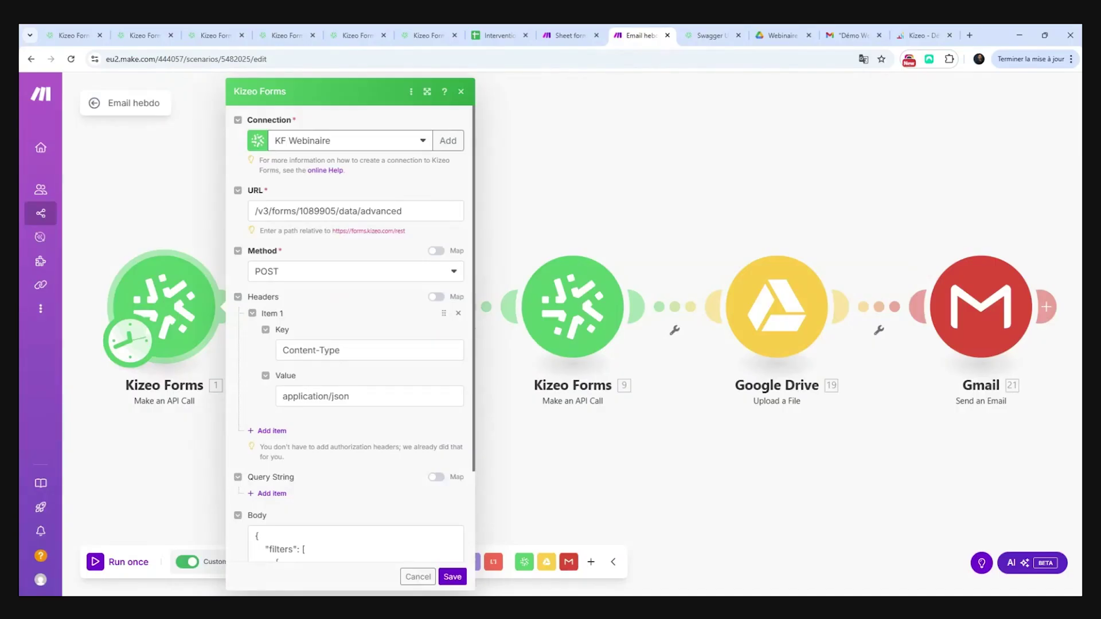
left_click(210, 36)
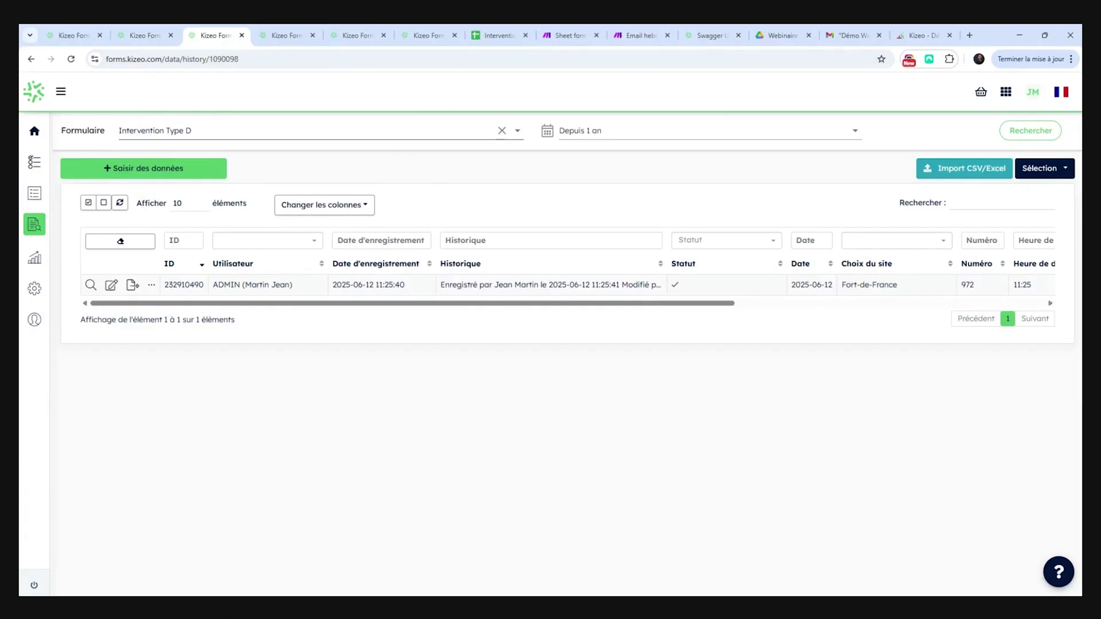
left_click(141, 37)
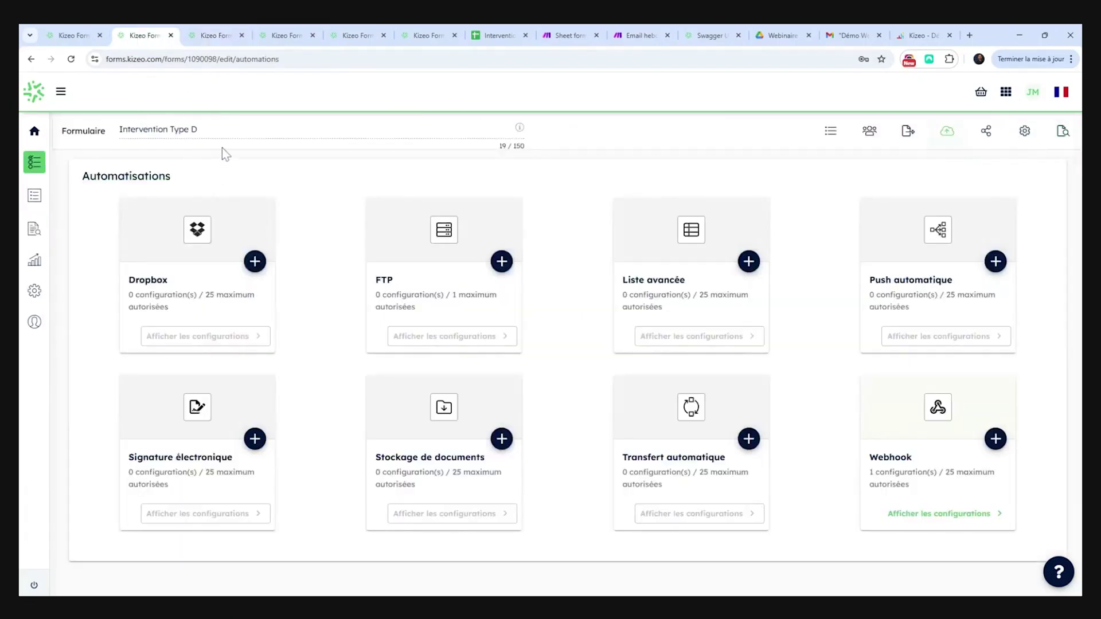
mouse_move(519, 130)
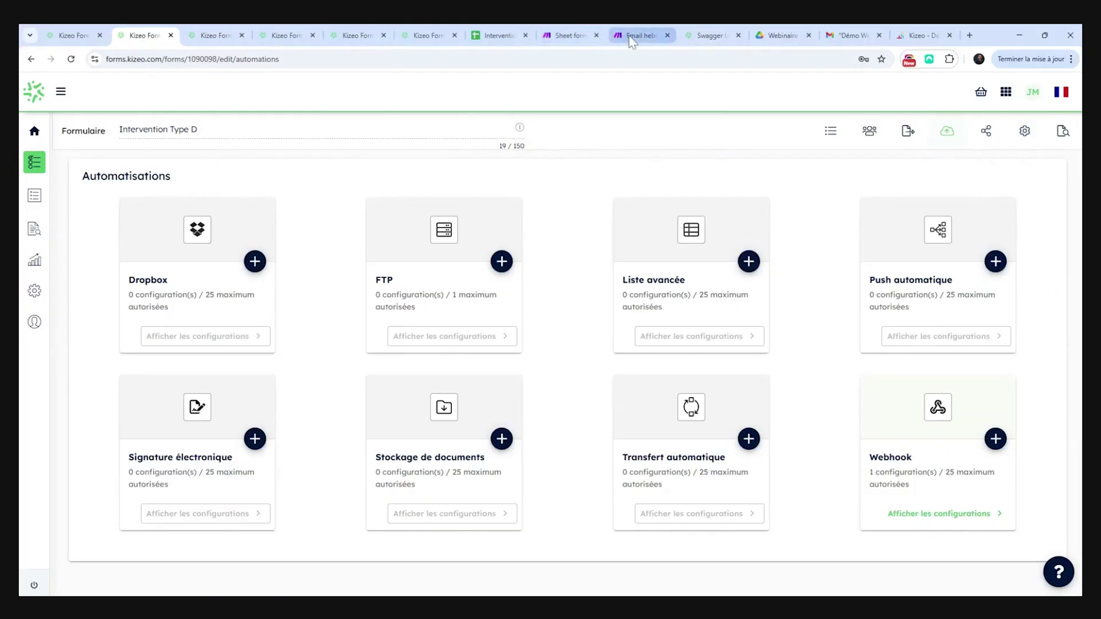
double_click(227, 59)
key("ctrl+c")
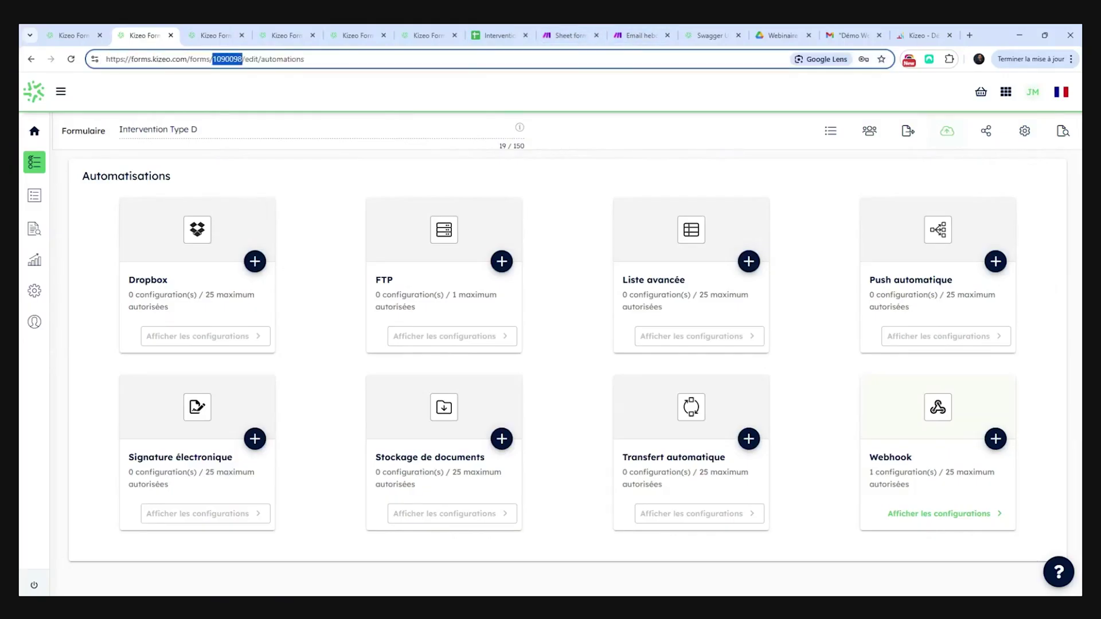
- Back in Make, set the first API call's URL to /v3/forms/1090098/data/advanced, check the 7-day filter body and save the module
left_click(636, 33)
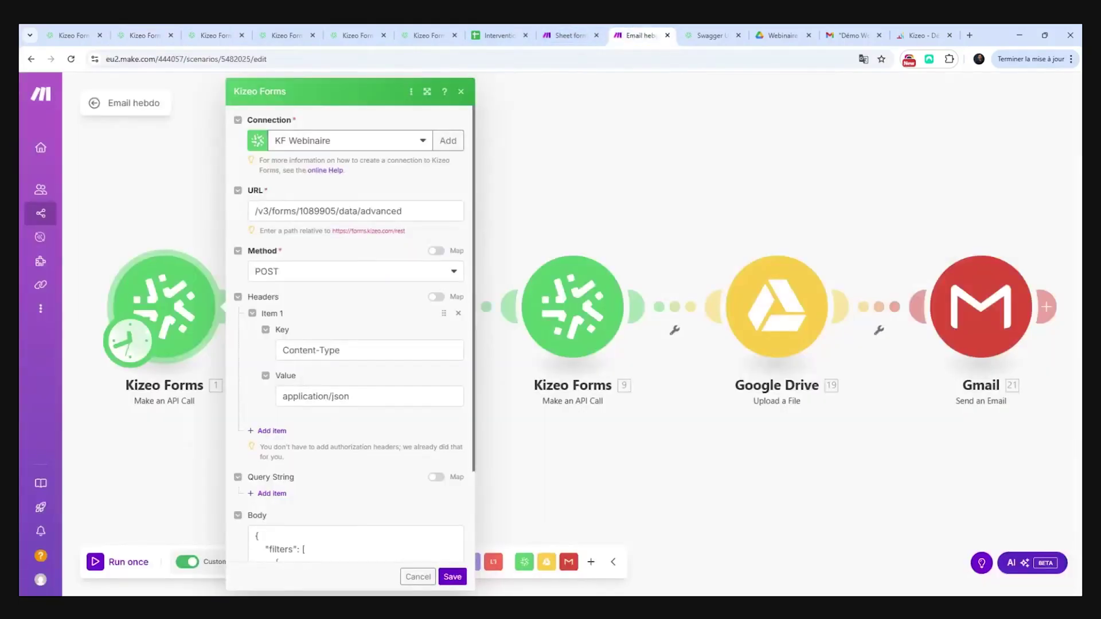
double_click(318, 212)
key("ctrl+v")
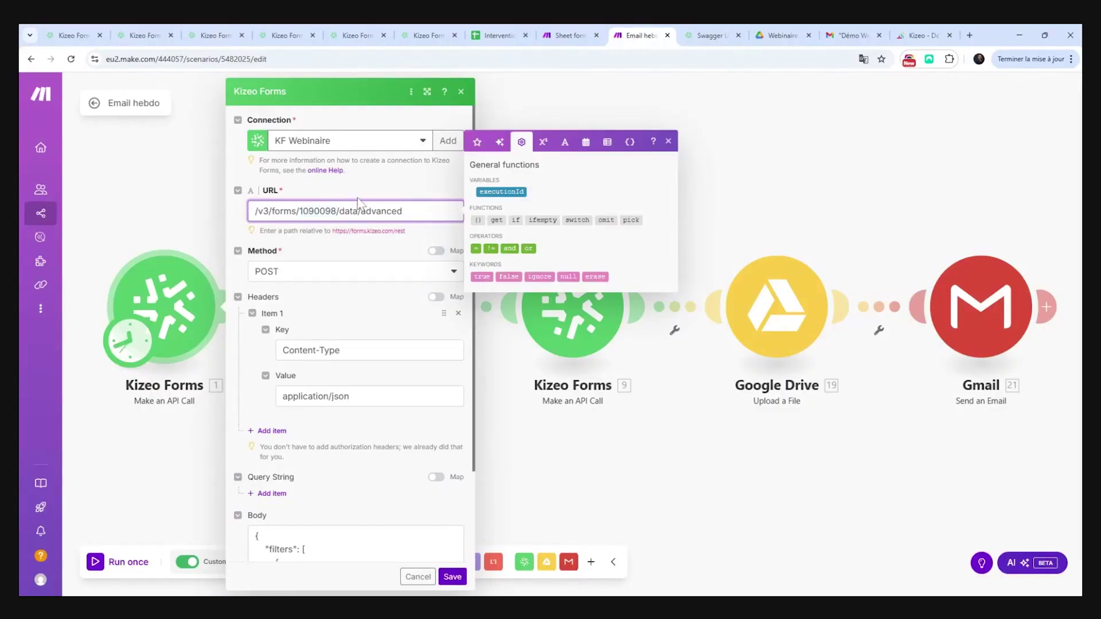
scroll(308, 316, "down", 3)
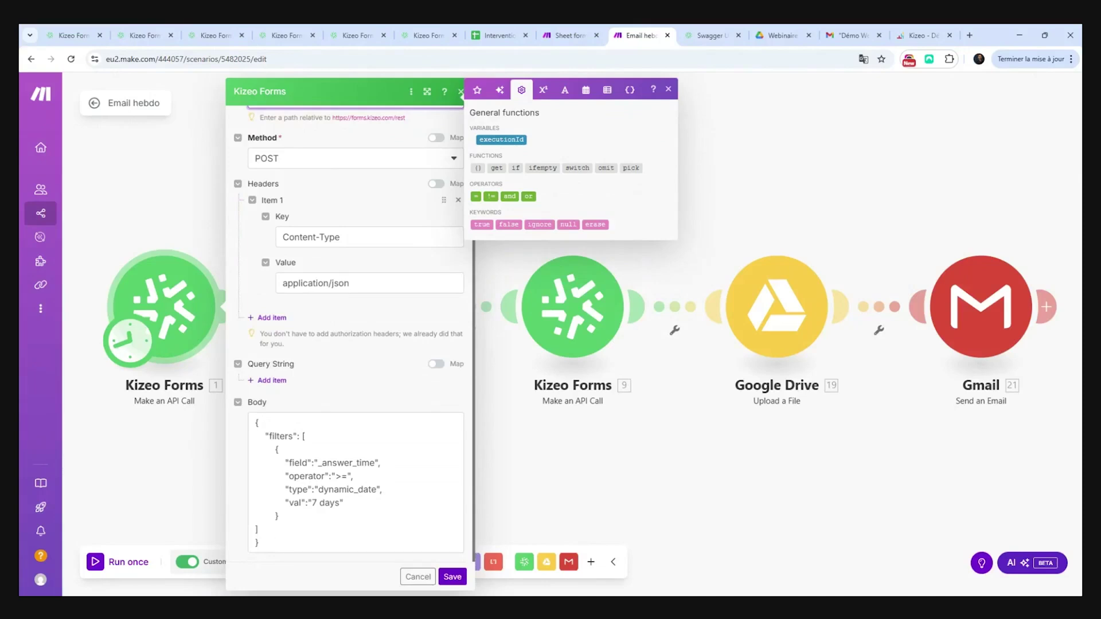
left_click(353, 463)
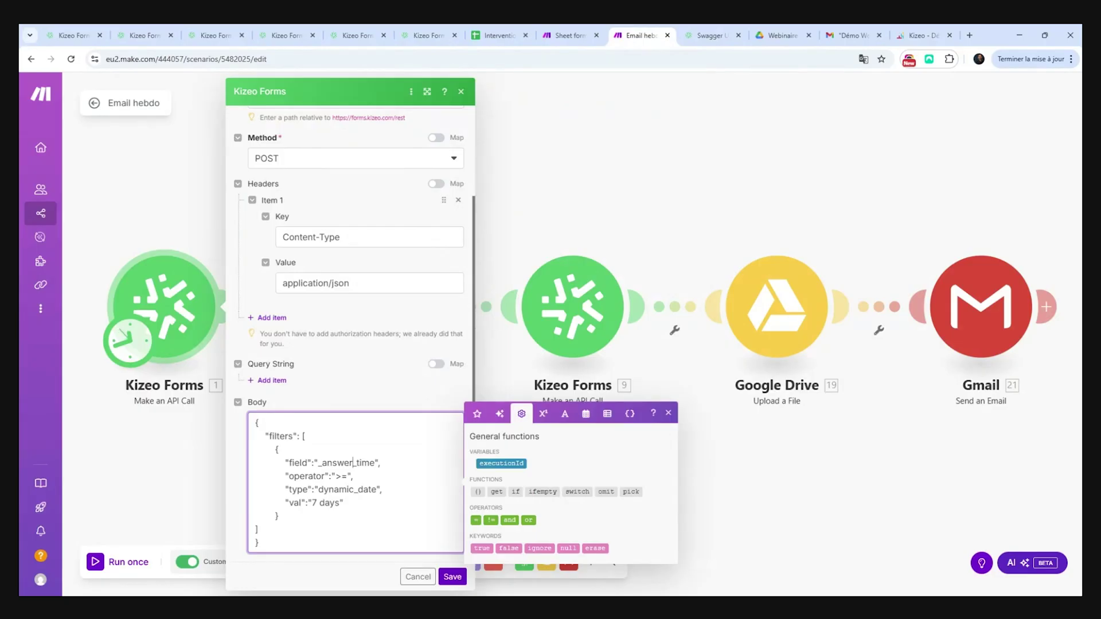
left_click(451, 578)
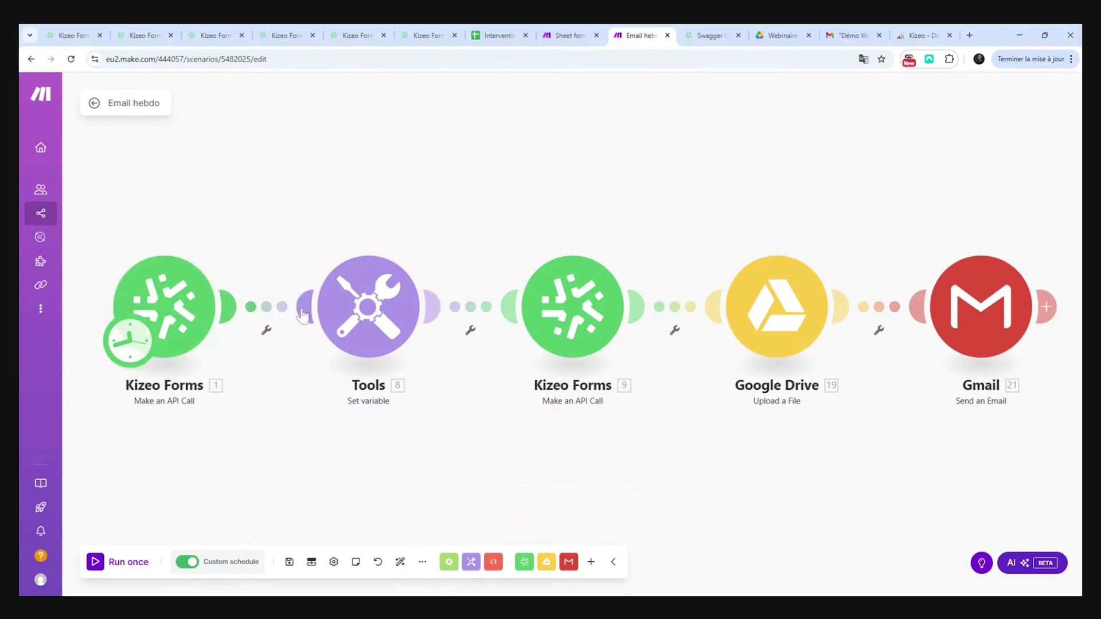
- Examine the Dataids variable in the Tools module and the multiple CSV export method's parameters in Swagger, leaving the variable unchanged
left_click(364, 318)
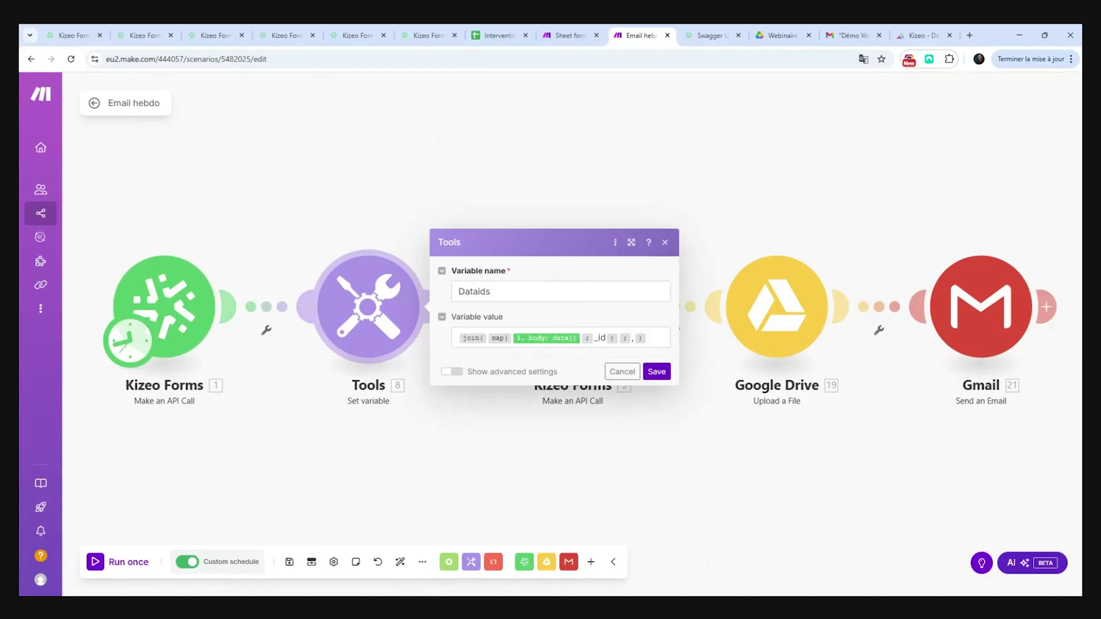
left_click(704, 37)
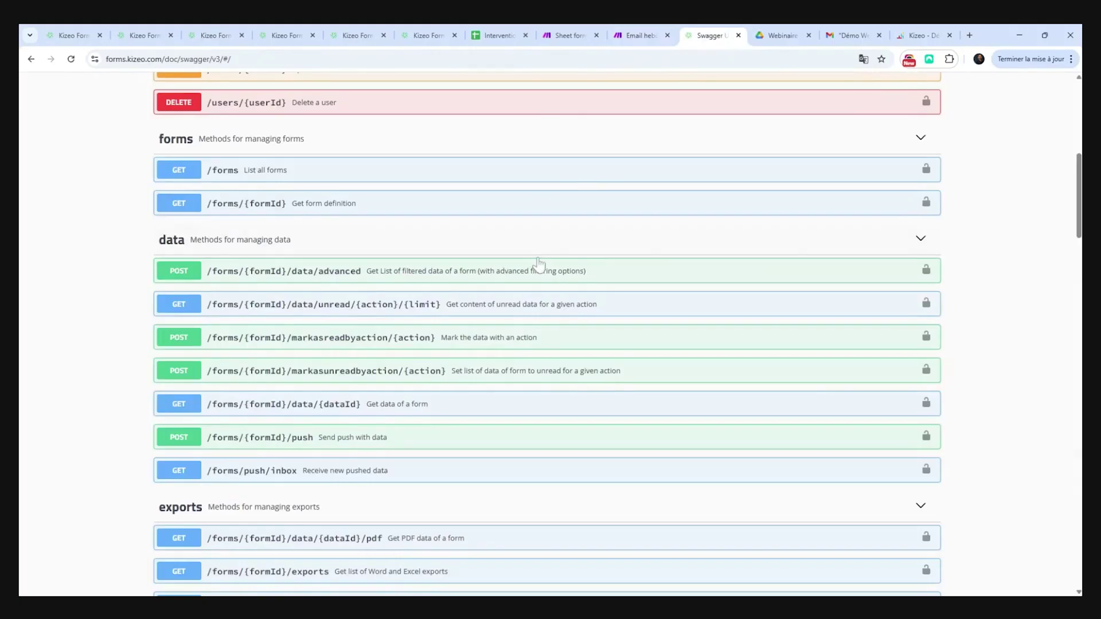
scroll(539, 265, "down", 3)
scroll(539, 265, "down", 4)
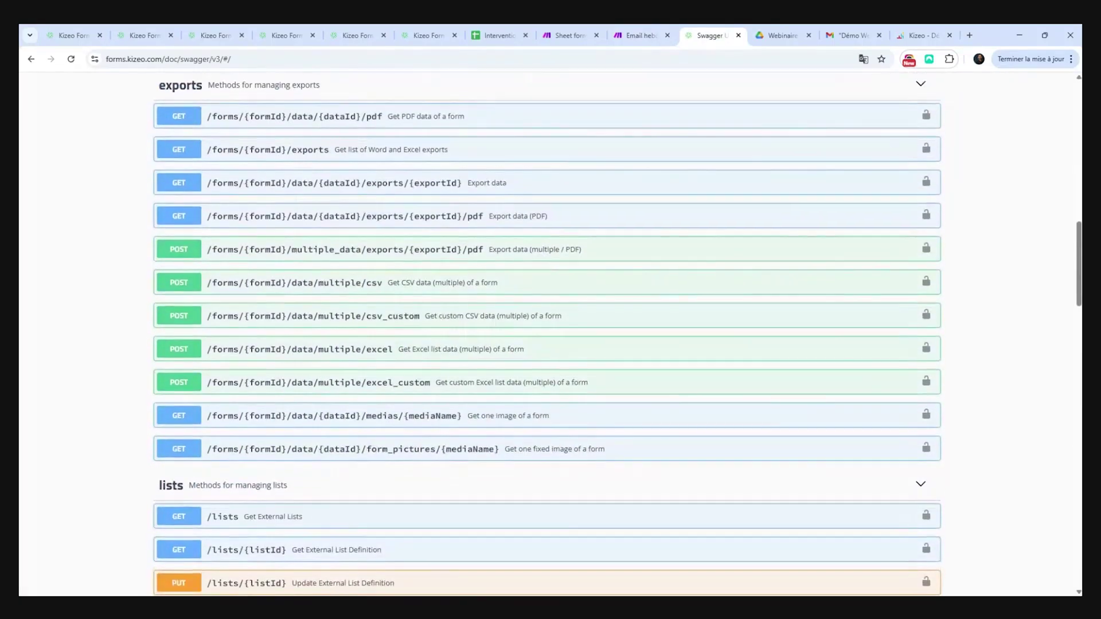
scroll(540, 265, "up", 1)
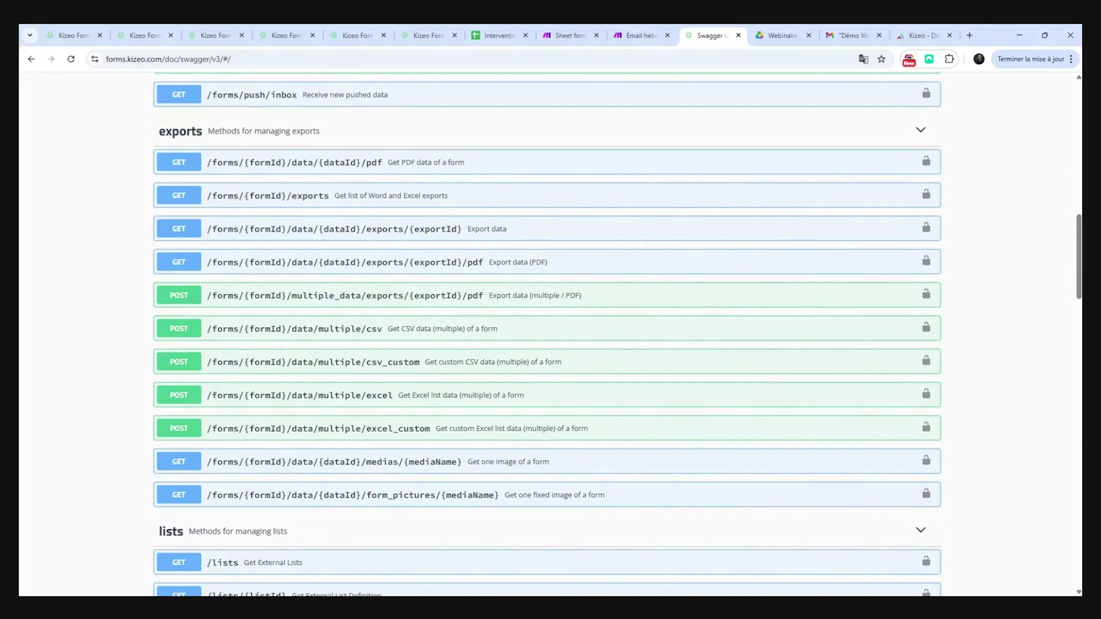
left_click(400, 333)
scroll(462, 447, "down", 3)
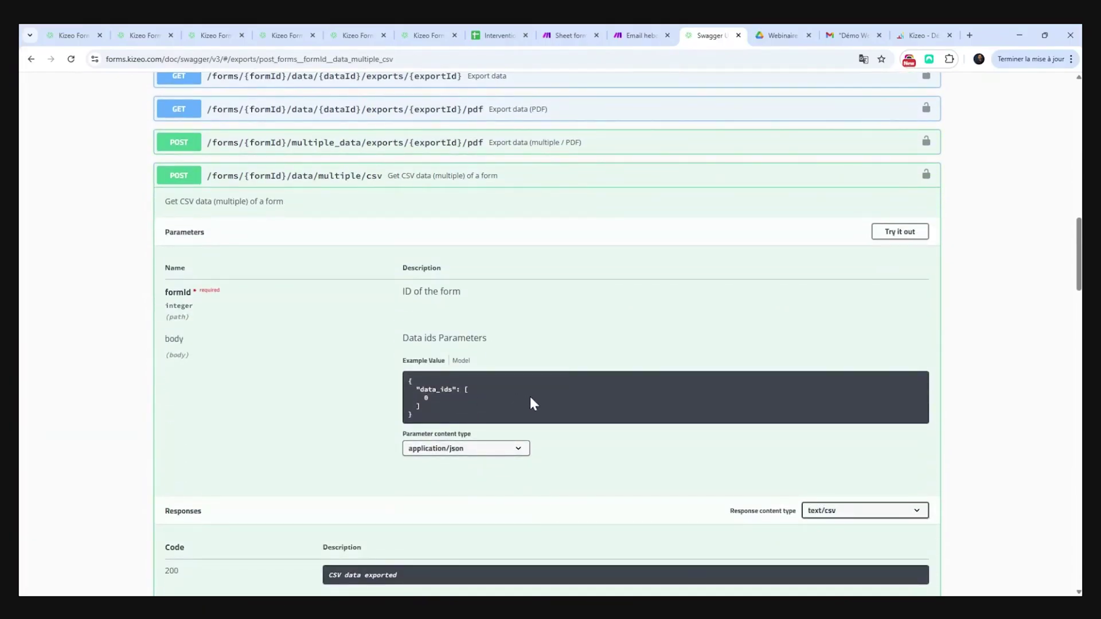
left_click(654, 37)
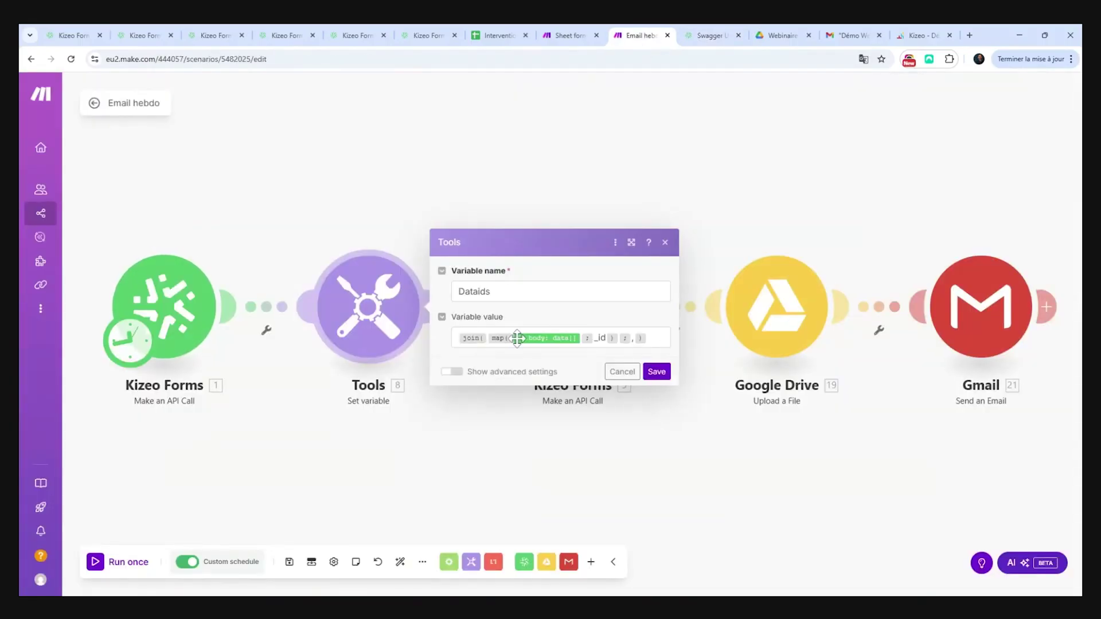
left_click(620, 371)
- Set the second Kizeo Forms API call's URL to /v3/forms/1090098/data/multiple/csv, save it, and review the Google Drive upload settings
left_click(581, 337)
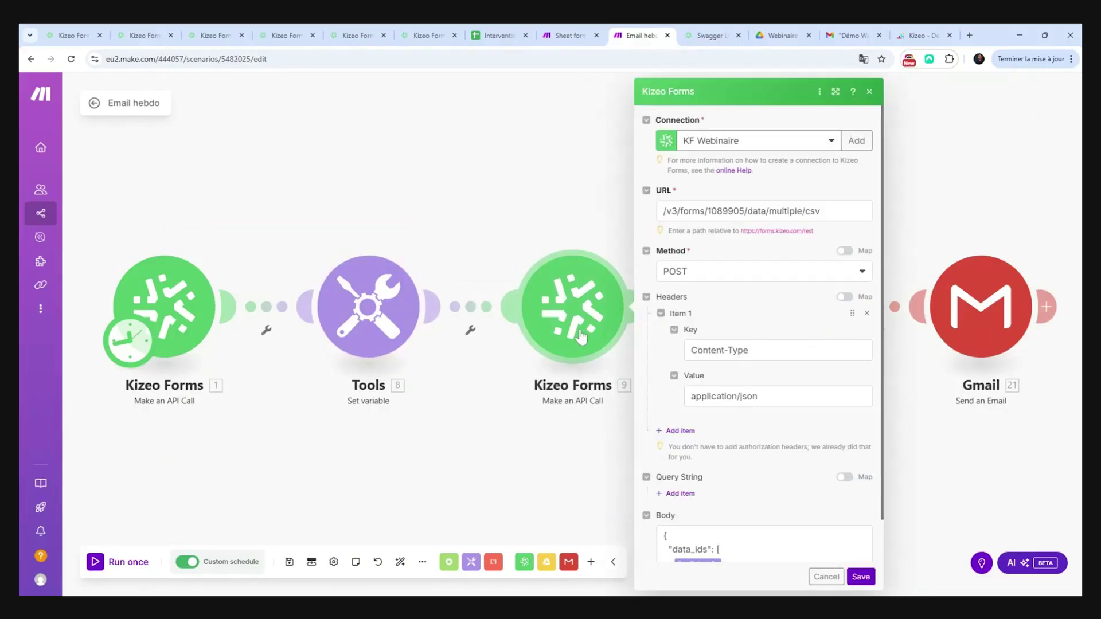
left_click(726, 211)
double_click(726, 211)
type("1090098")
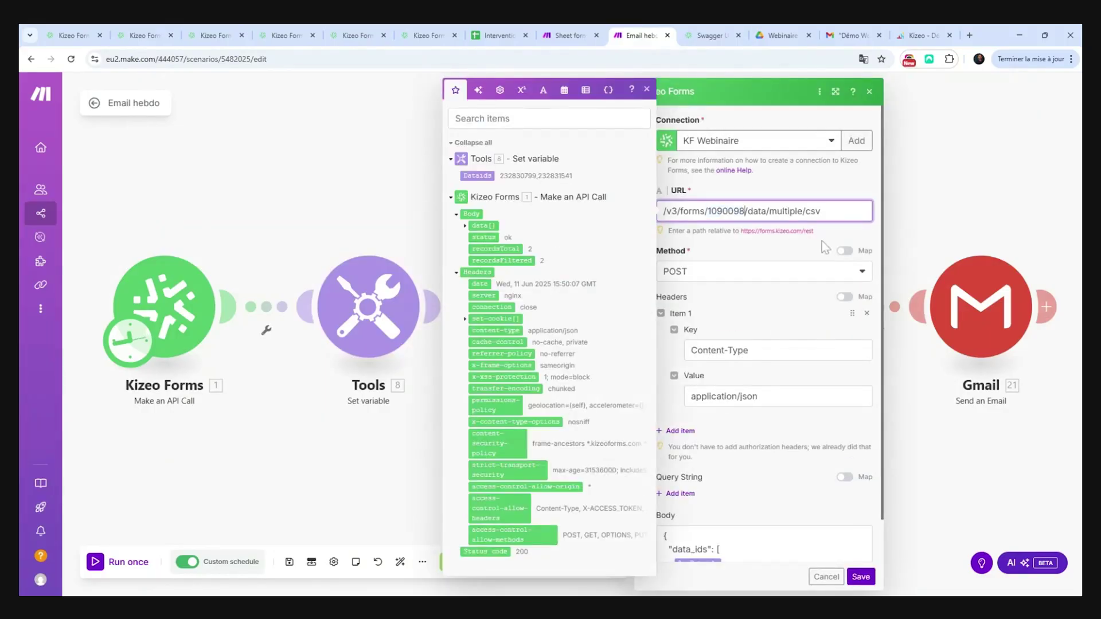
scroll(750, 326, "down", 1)
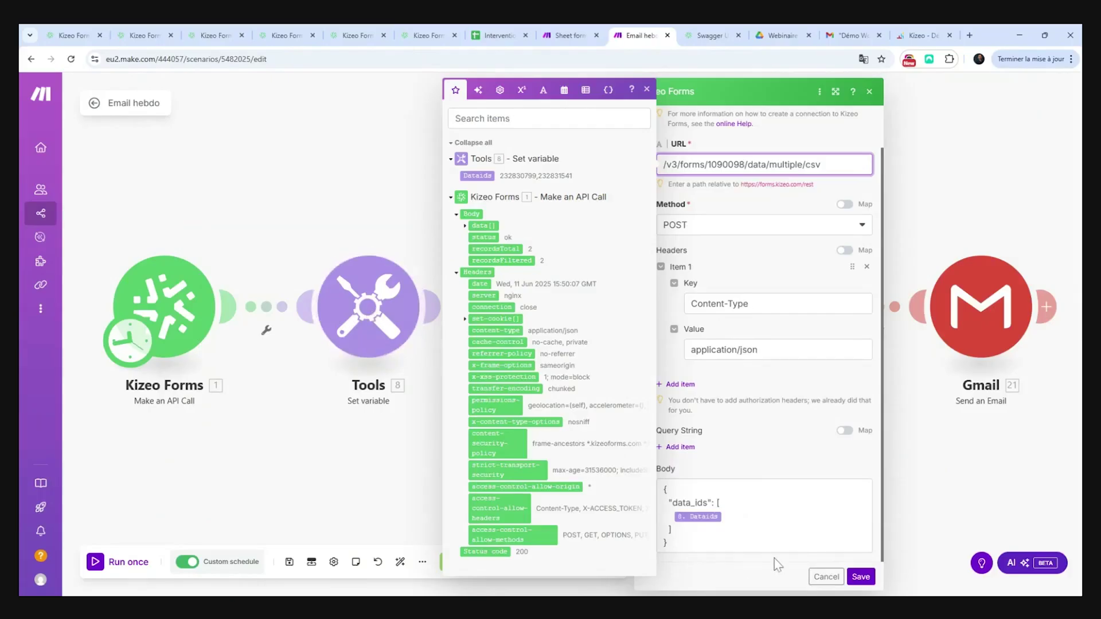
left_click(860, 580)
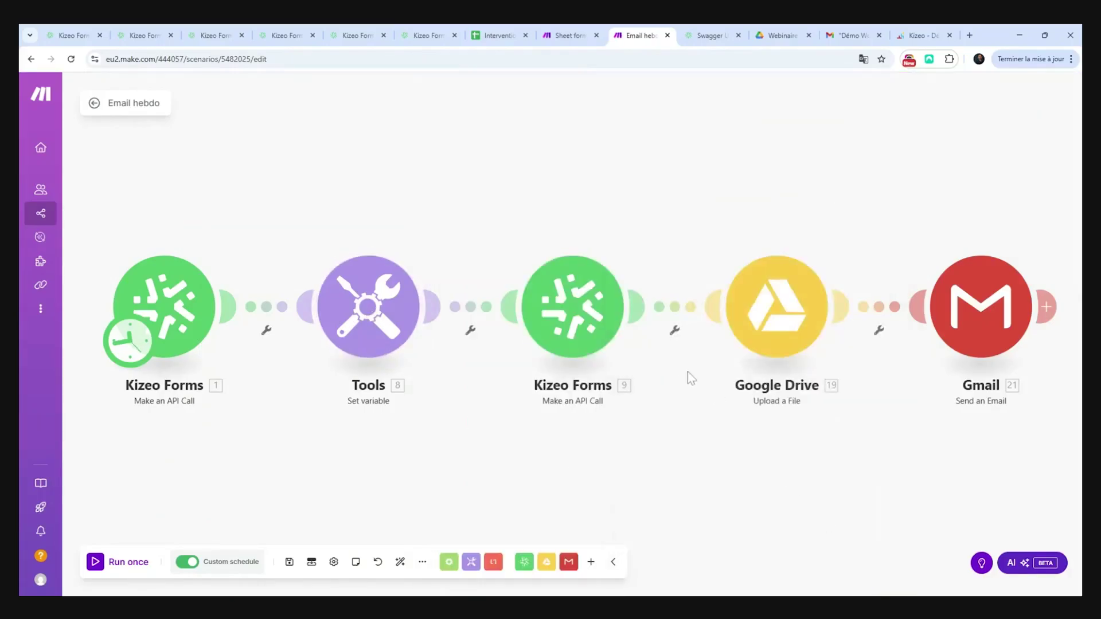
left_click(759, 330)
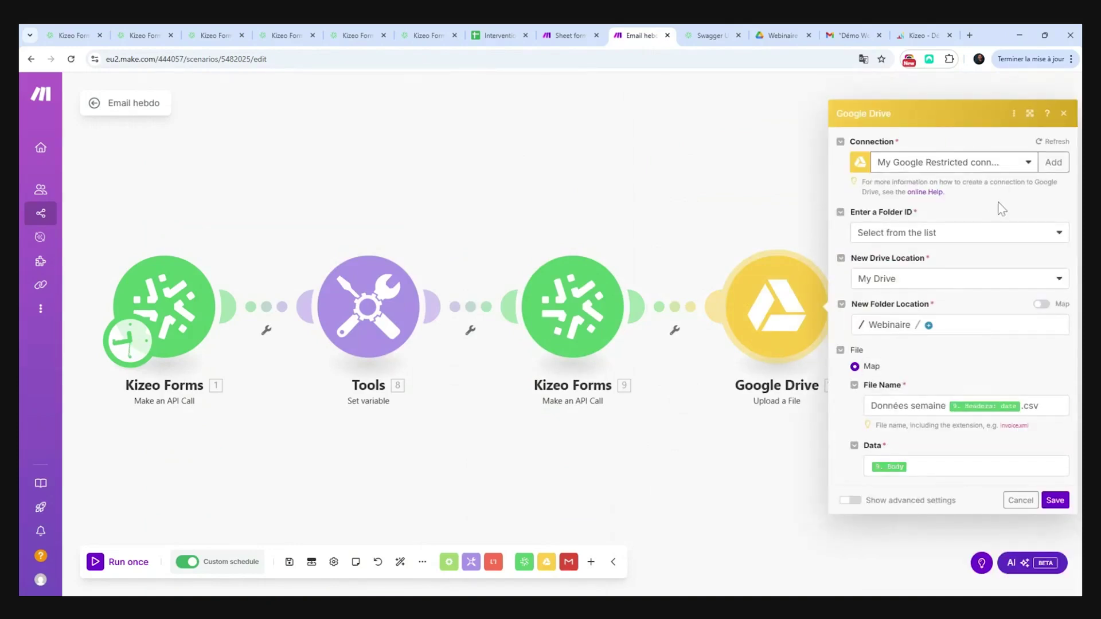
left_click(1065, 113)
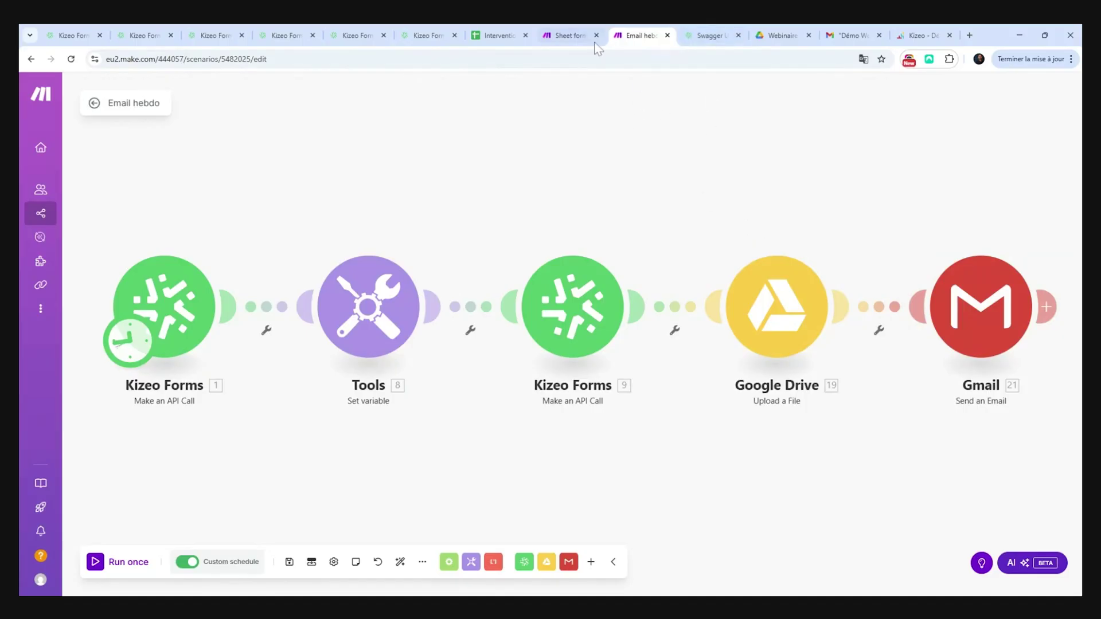
- In Kizeo Forms, open the Intervention Type D data history and start a web entry with Grand Est, Haut-Rhin, Colmar as the site
left_click(144, 35)
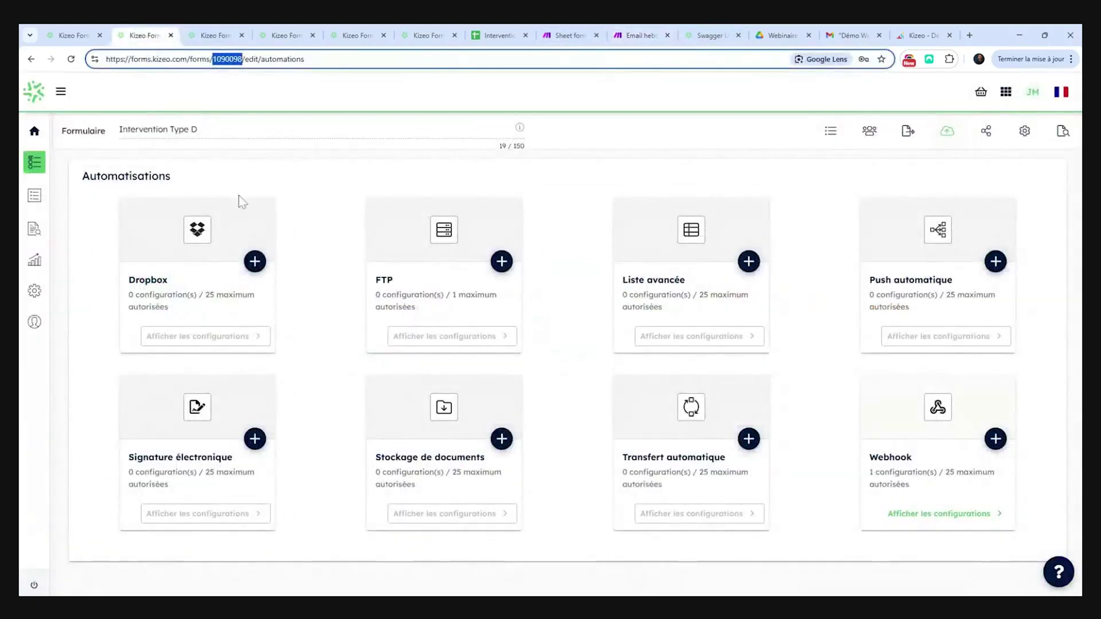
left_click(1076, 132)
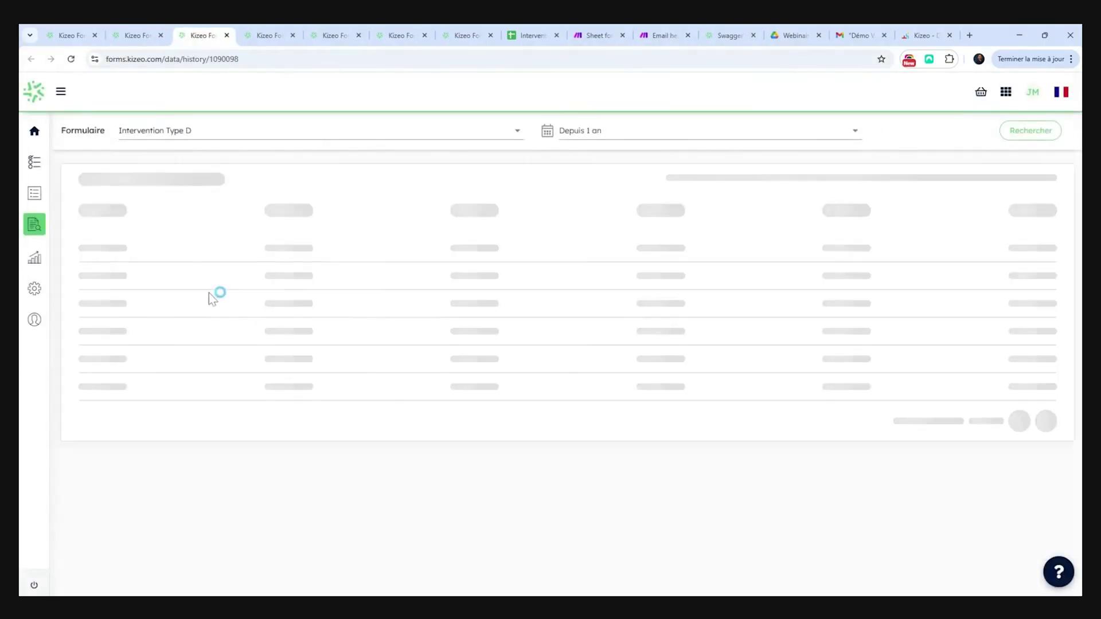
left_click(148, 172)
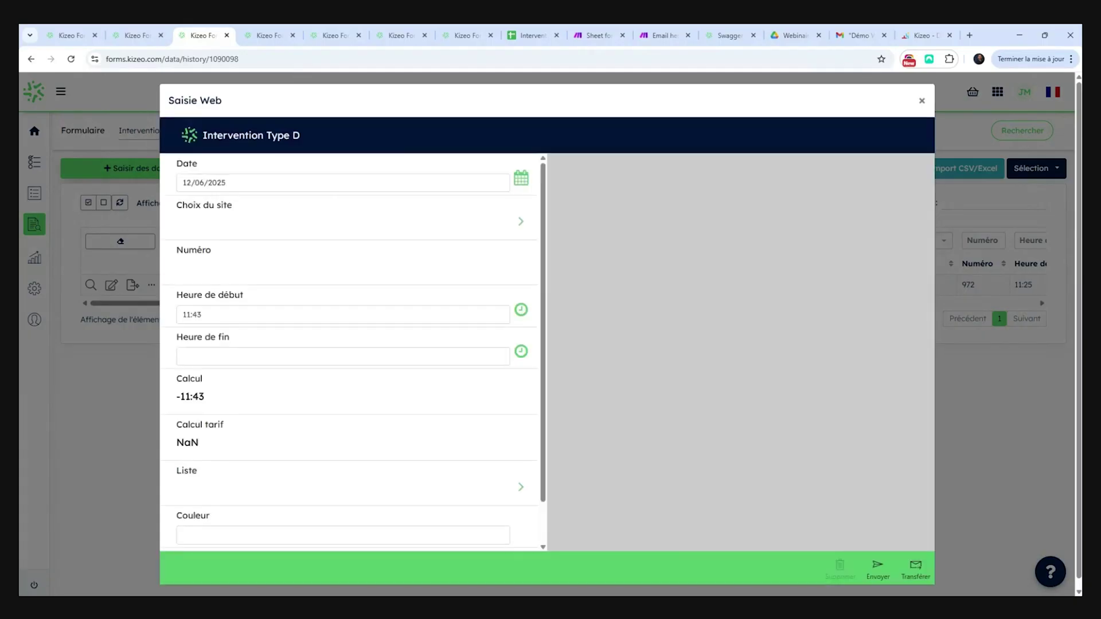
left_click(244, 225)
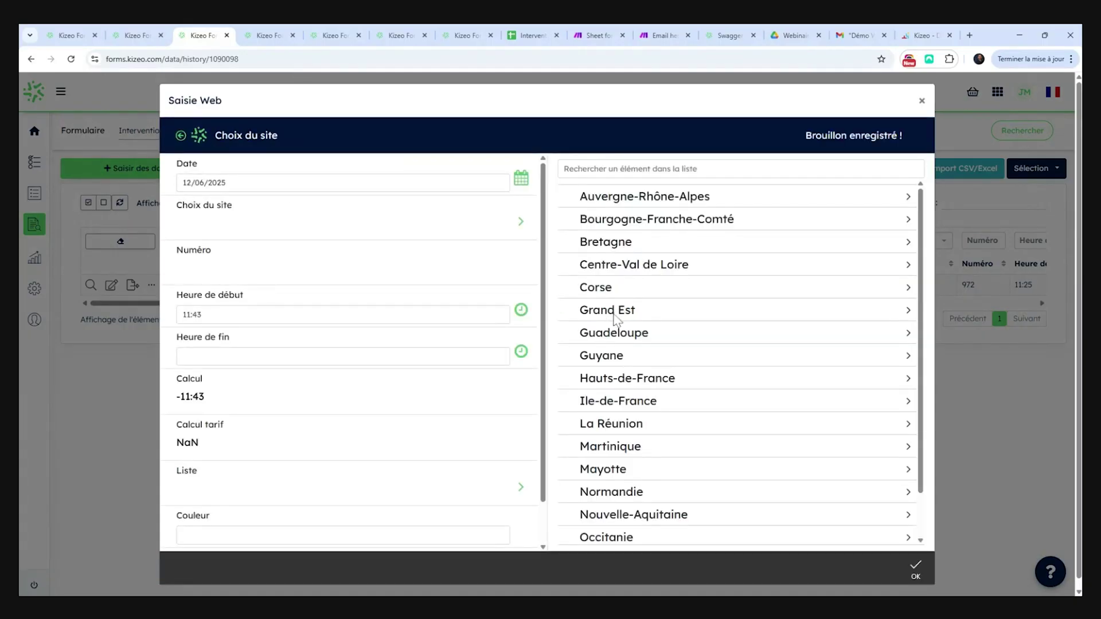
left_click(615, 317)
left_click(624, 292)
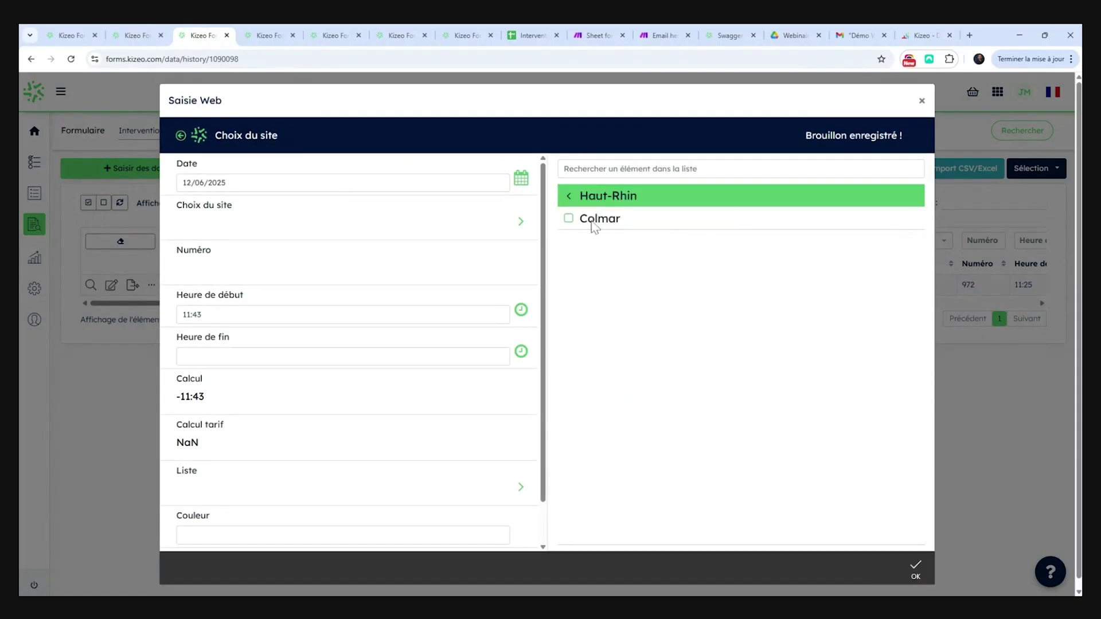
left_click(594, 224)
- Set Heure de fin to 13:43, choose Element 2 in Liste, enter 3 in Champ de saisie and send the entry
left_click(343, 356)
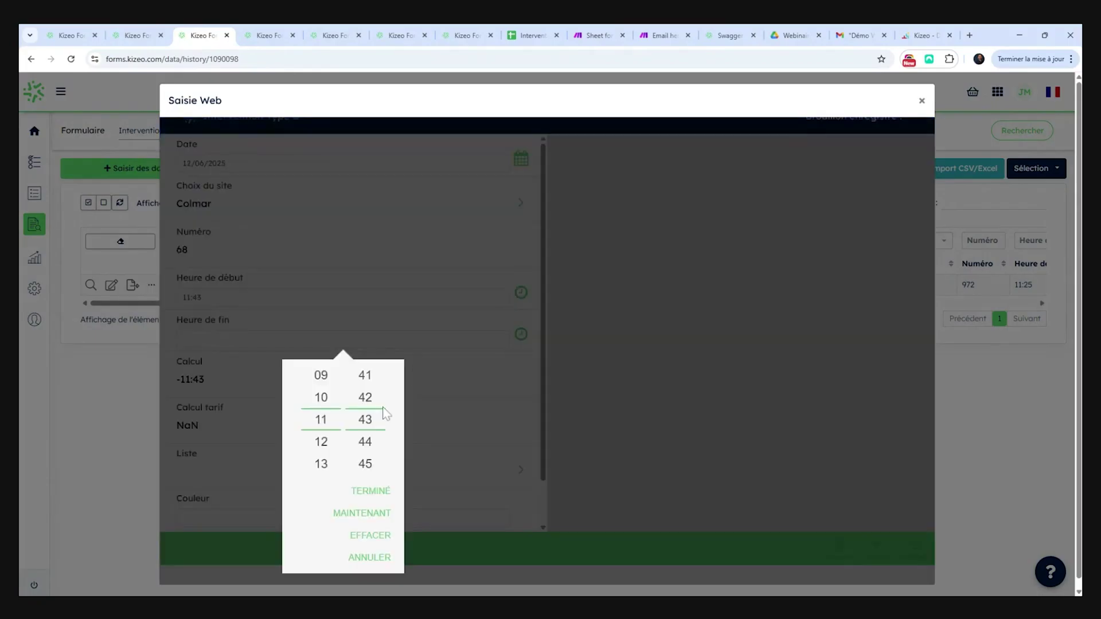
left_click(321, 464)
left_click(371, 491)
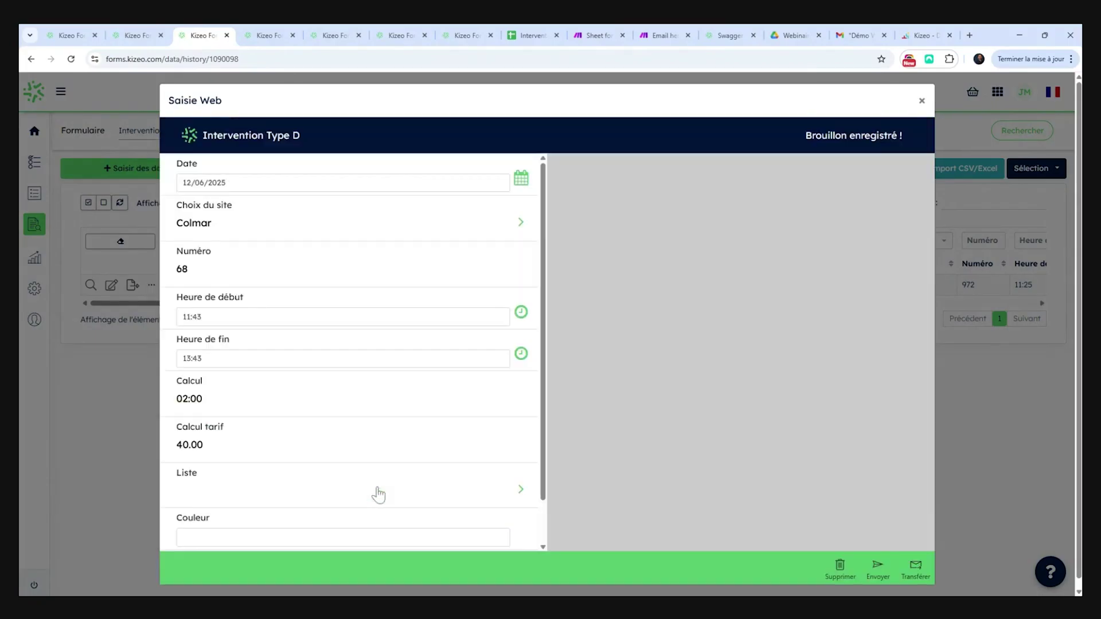
scroll(373, 385, "down", 1)
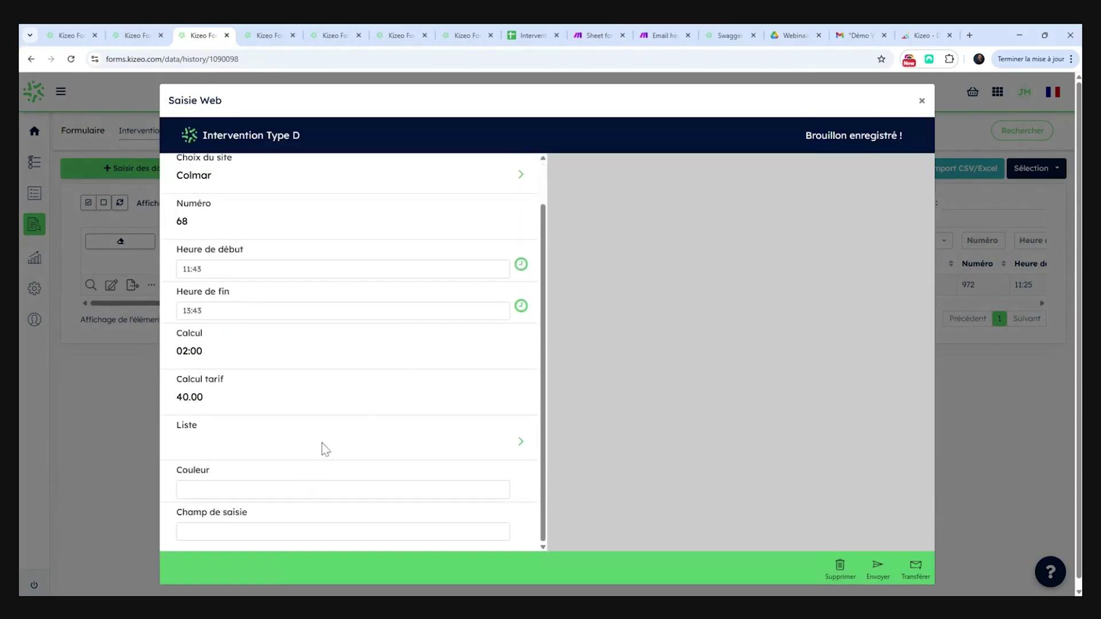
left_click(322, 442)
left_click(608, 218)
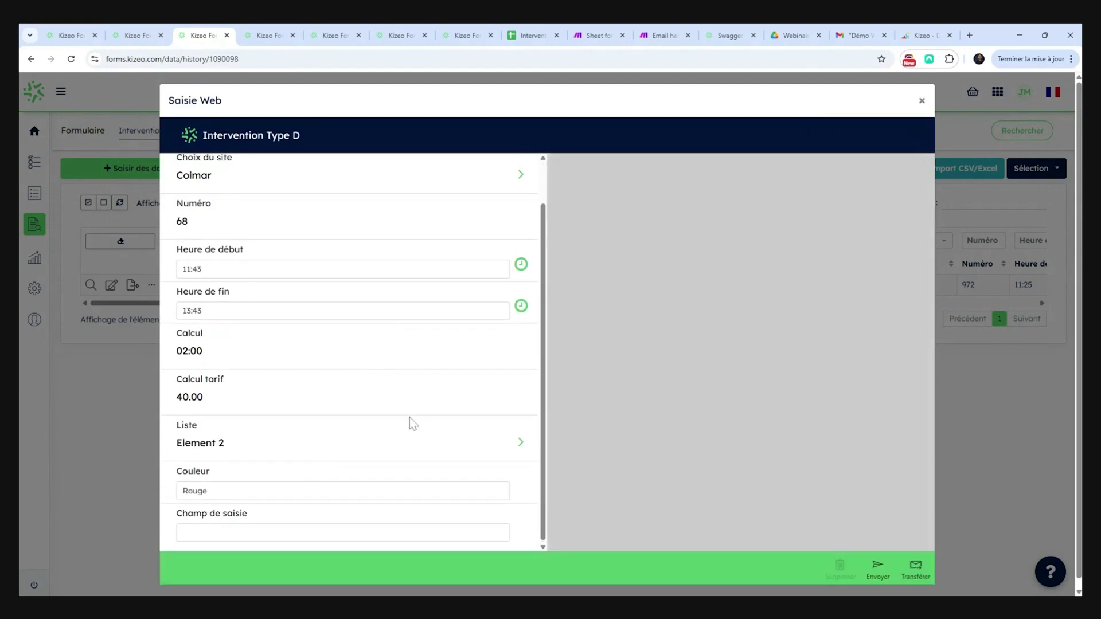
left_click(480, 531)
type("3")
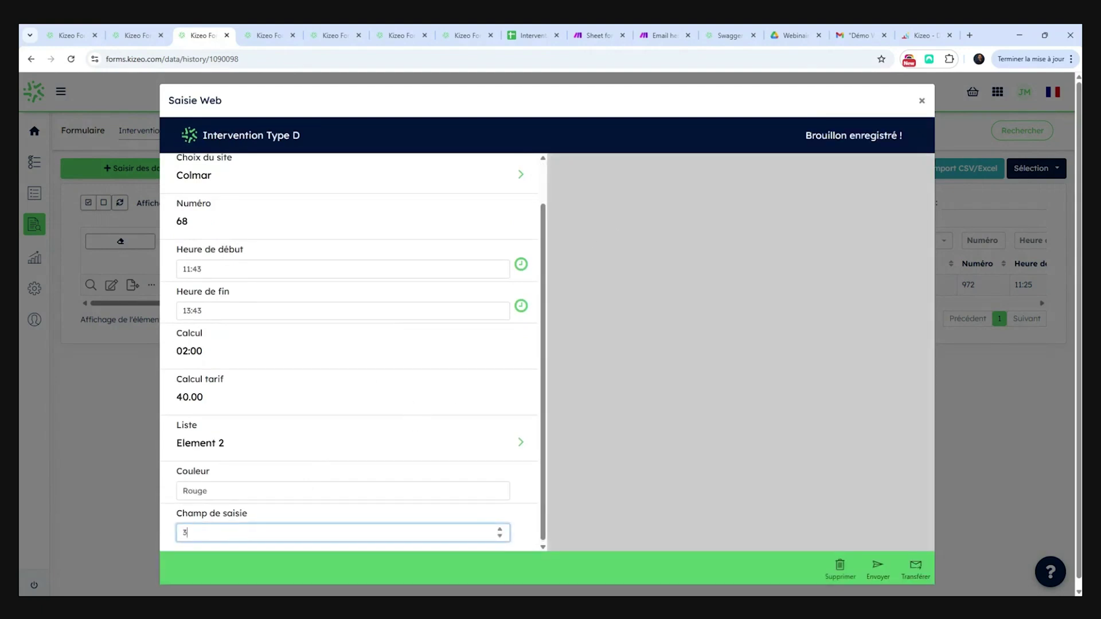
left_click(877, 569)
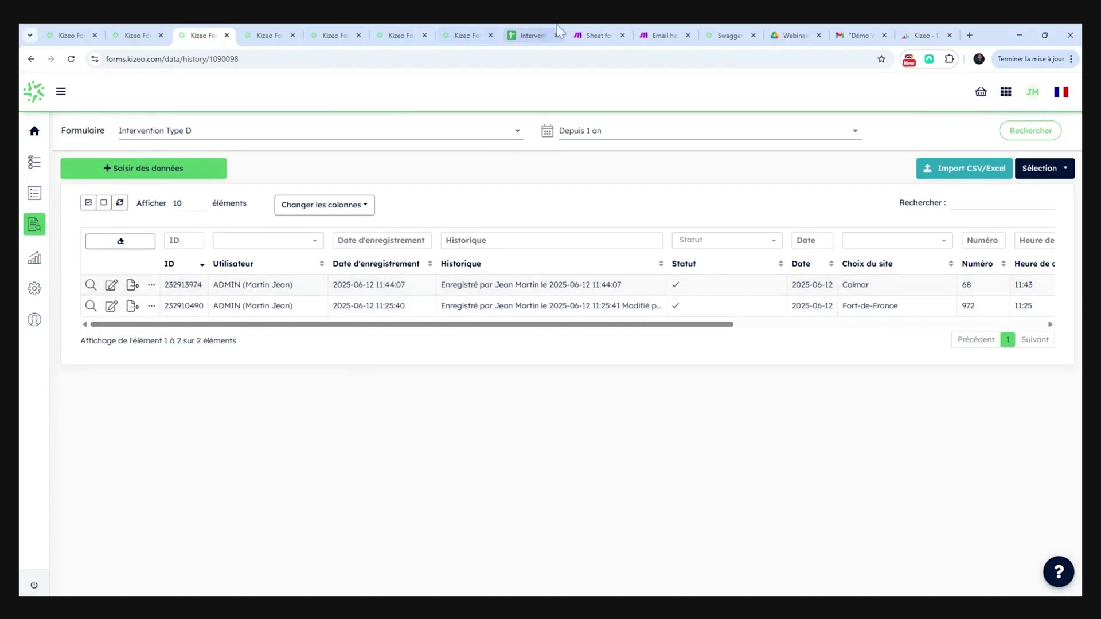
- Back in Make, check the Kizeo Forms API call modules of Email hebdo, save the scenario and run it once
left_click(654, 35)
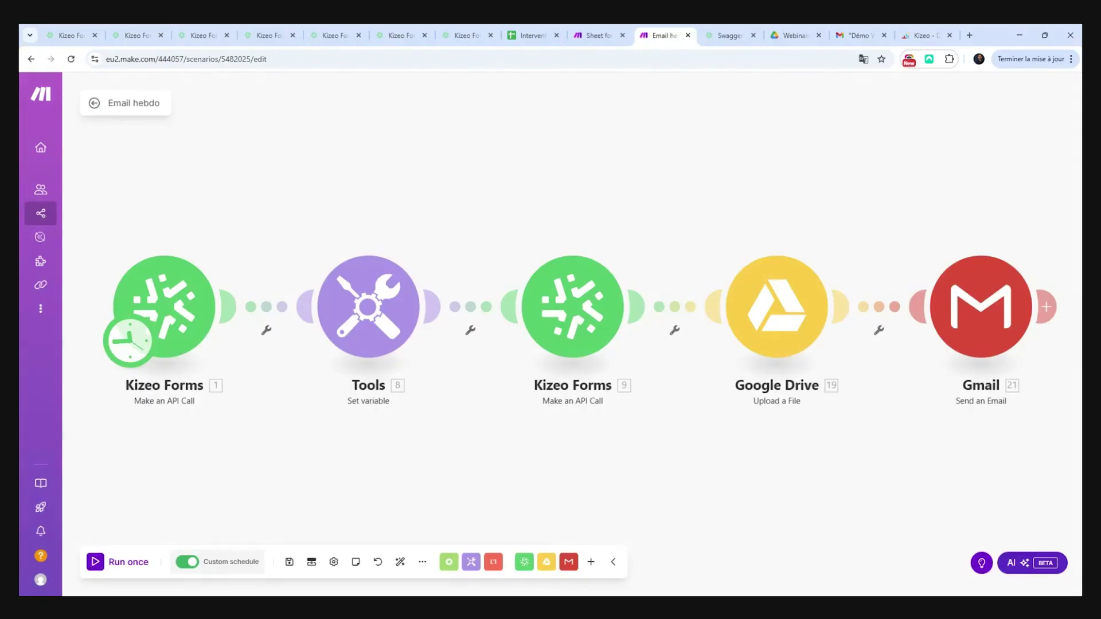
left_click(574, 319)
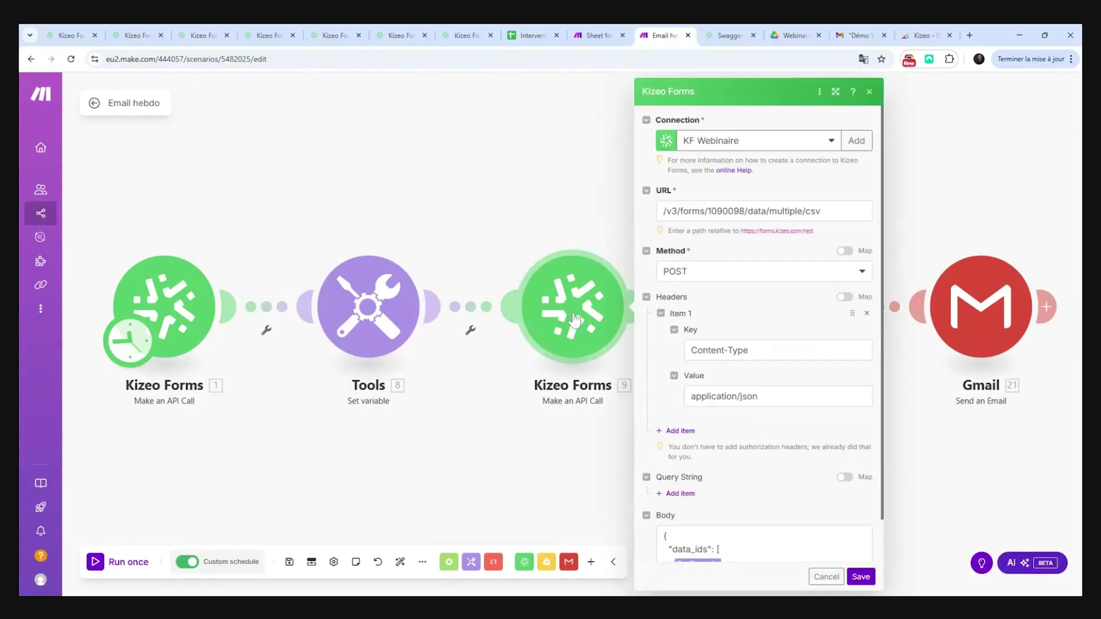
left_click(195, 36)
left_click(658, 34)
left_click(204, 312)
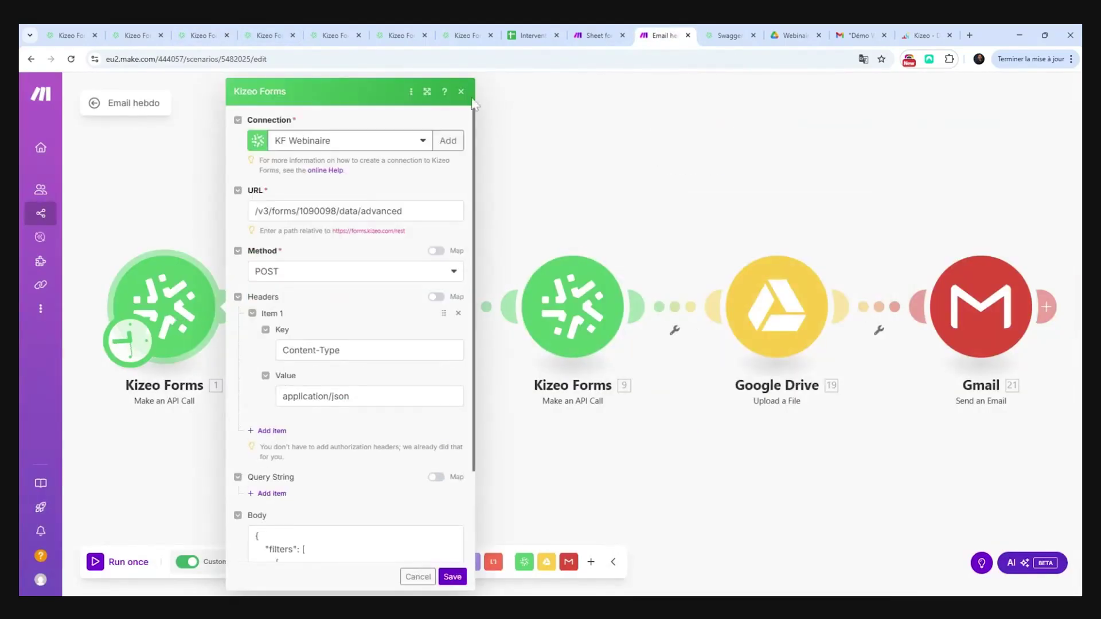
left_click(461, 92)
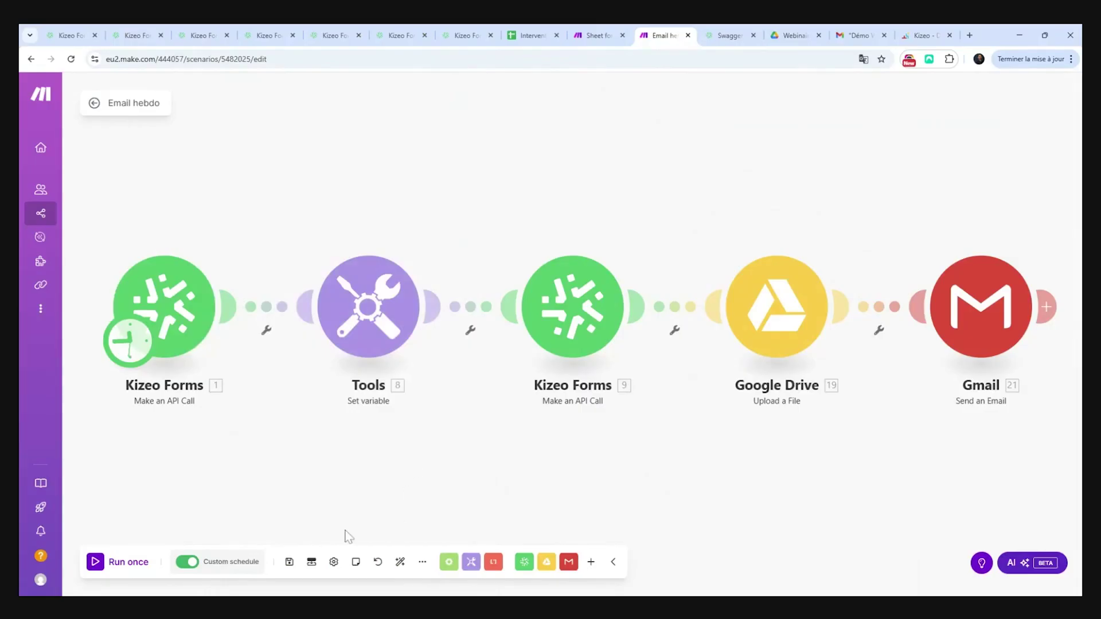
left_click(289, 562)
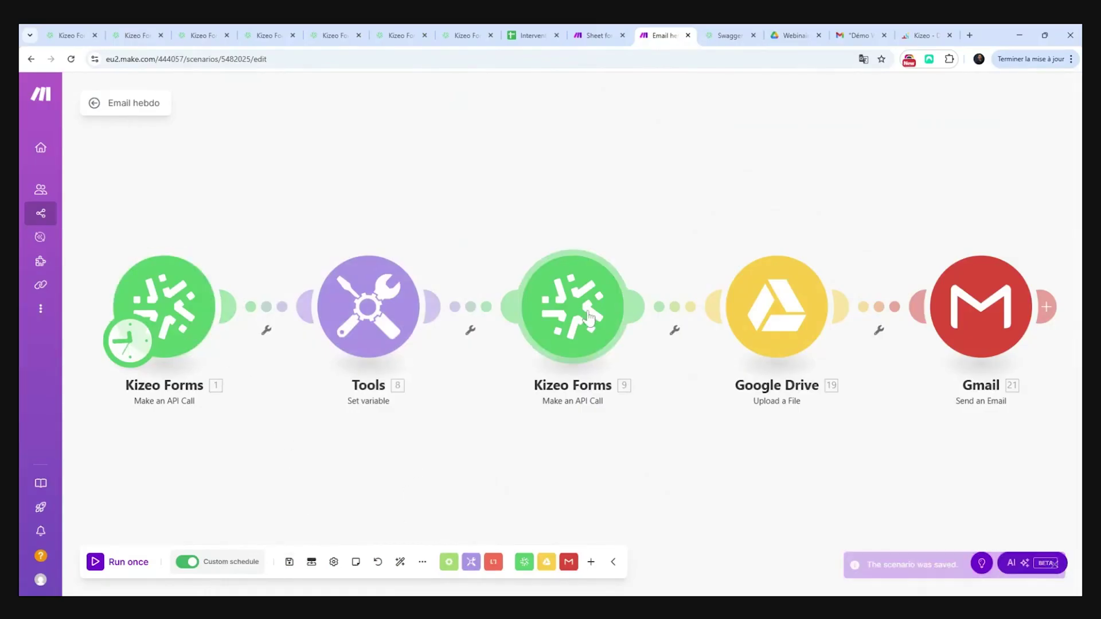
left_click(102, 564)
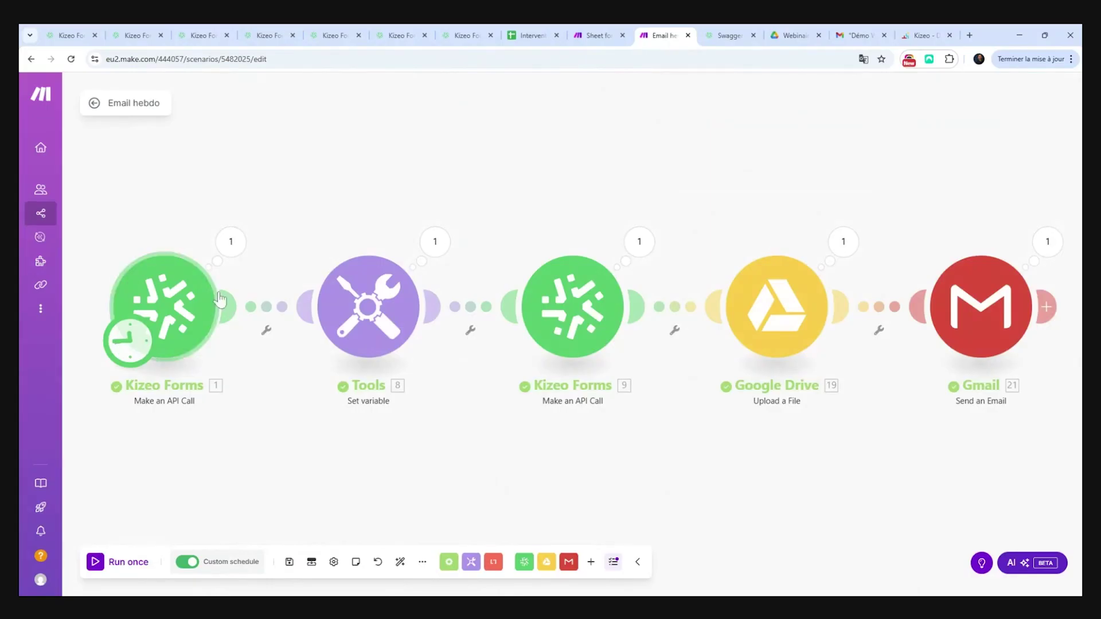
- Examine the records in the first Kizeo Forms API call's output and compare their IDs with the Intervention Type D data history
left_click(232, 253)
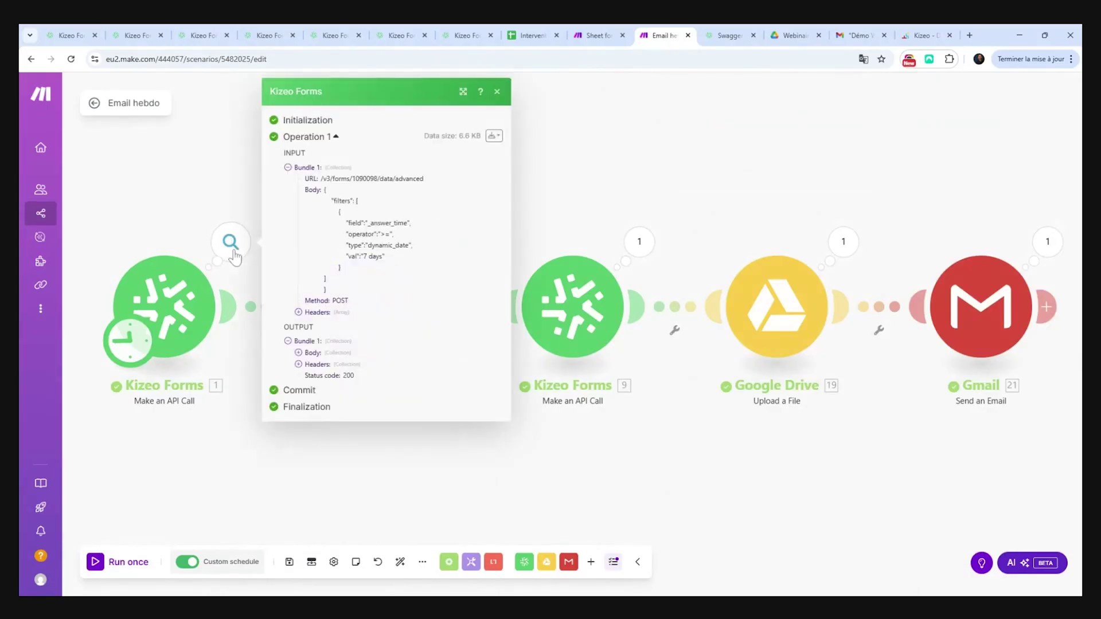
left_click(298, 353)
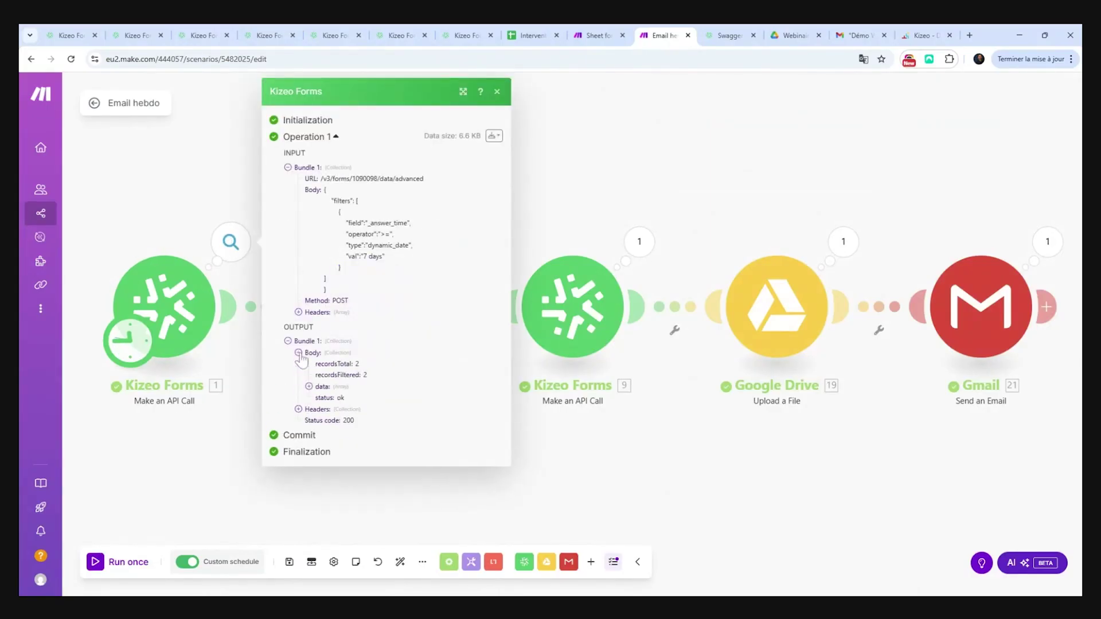
left_click(309, 386)
left_click(319, 398)
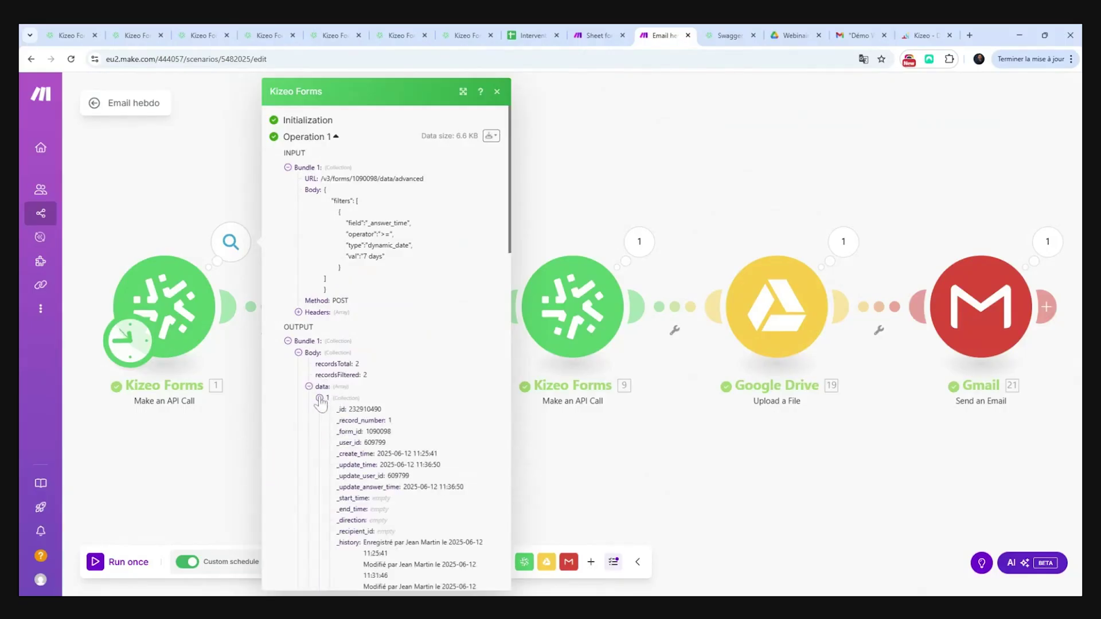
left_click(320, 398)
left_click(320, 410)
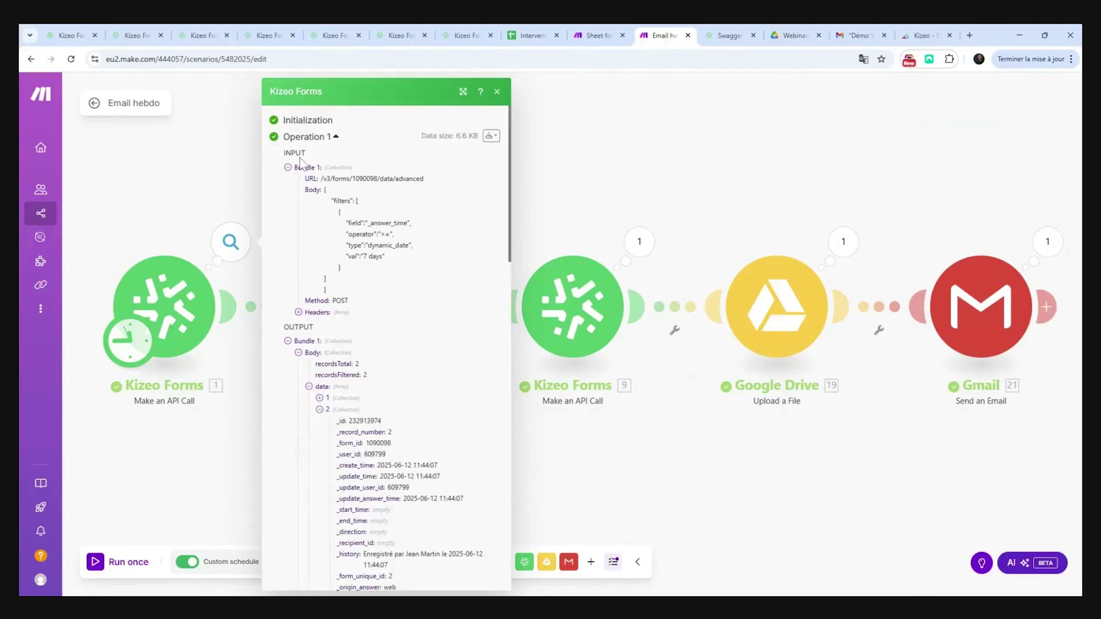
left_click(222, 40)
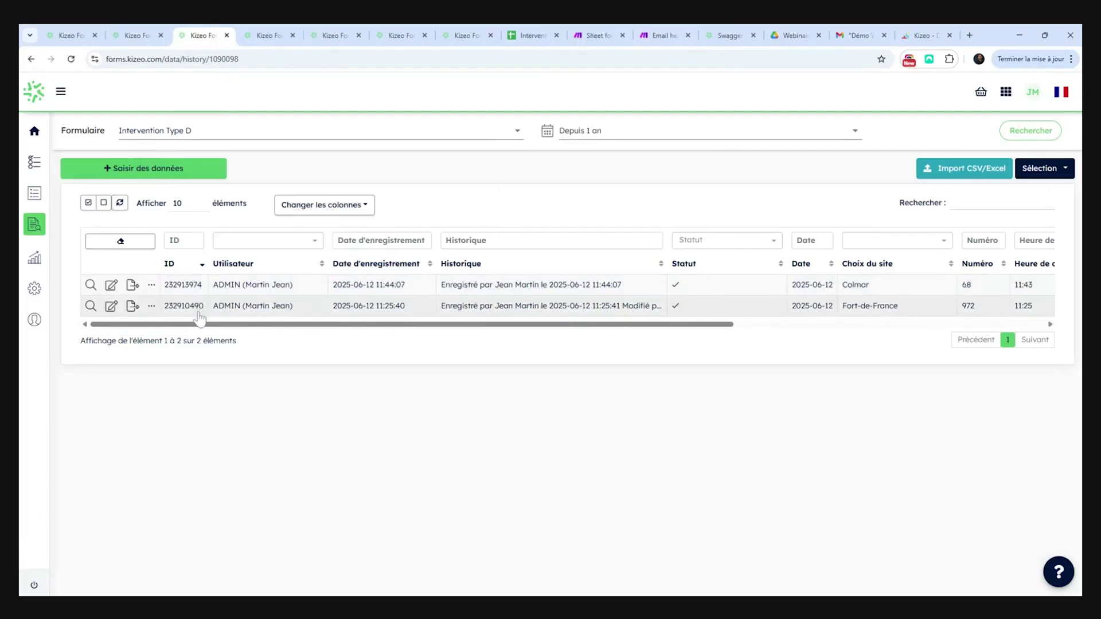
left_click(578, 33)
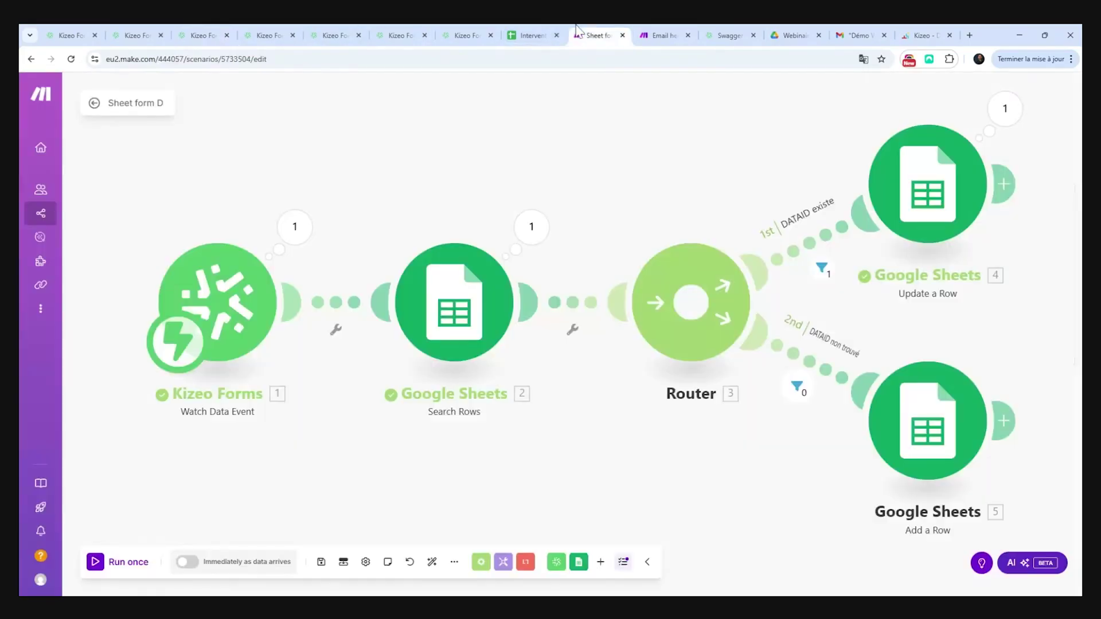
left_click(652, 26)
left_click(497, 91)
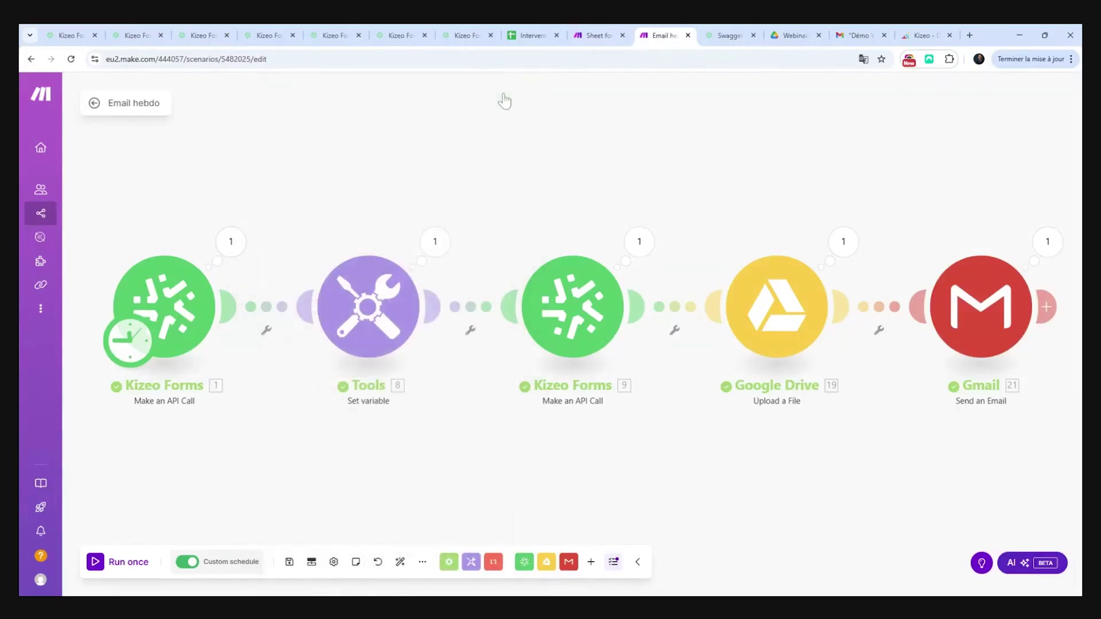
- Examine the run results of the Tools module and the second Kizeo Forms API call, comparing the latter with the Swagger method
left_click(435, 242)
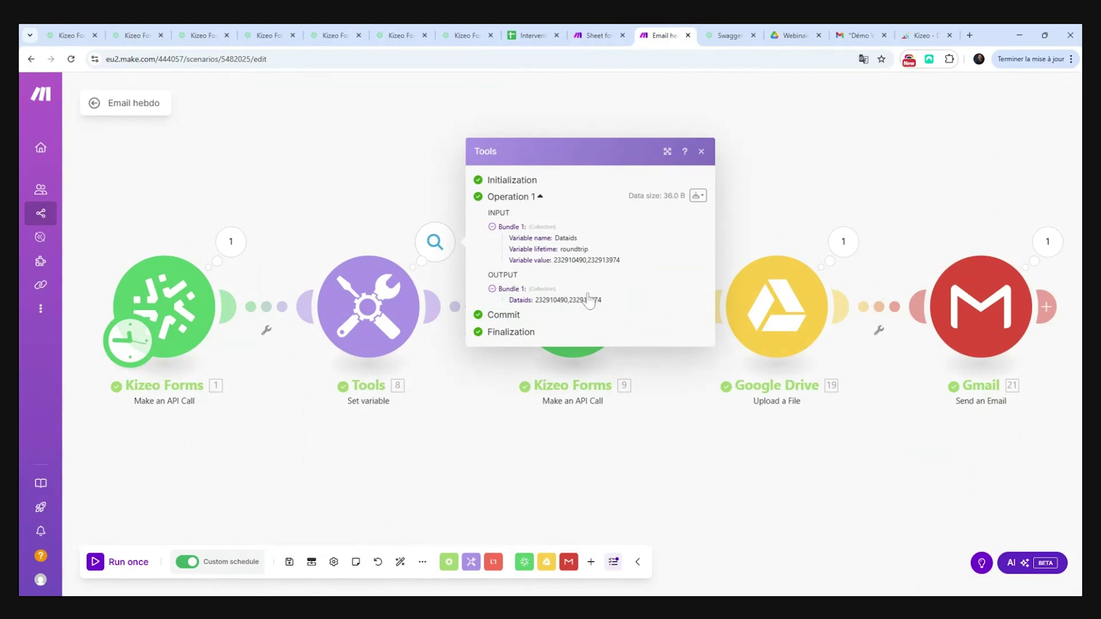
left_click(702, 152)
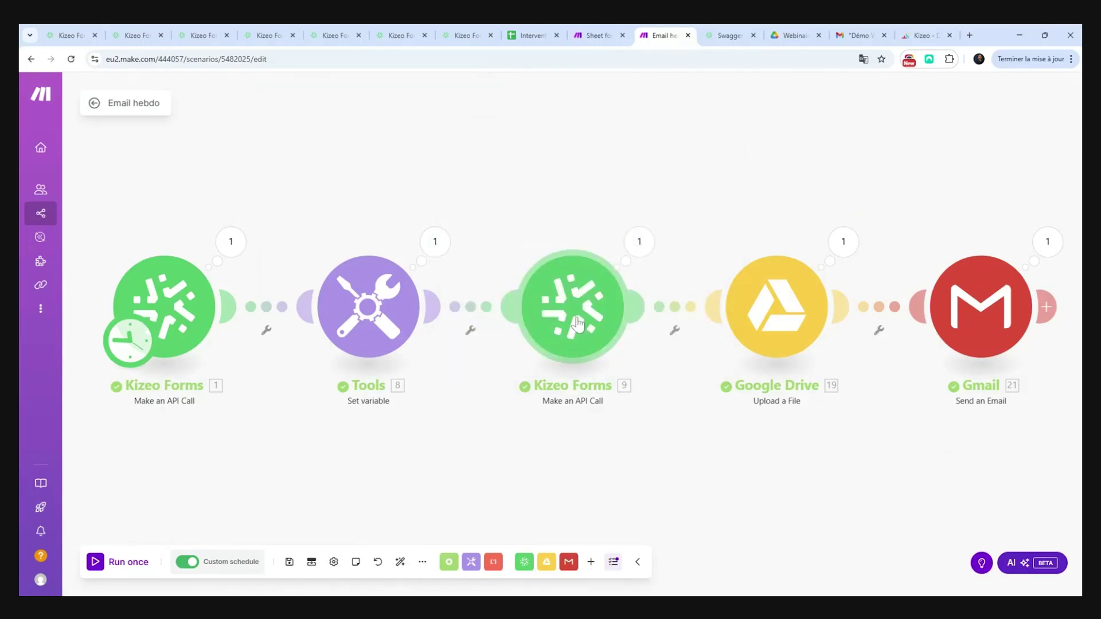
left_click(640, 241)
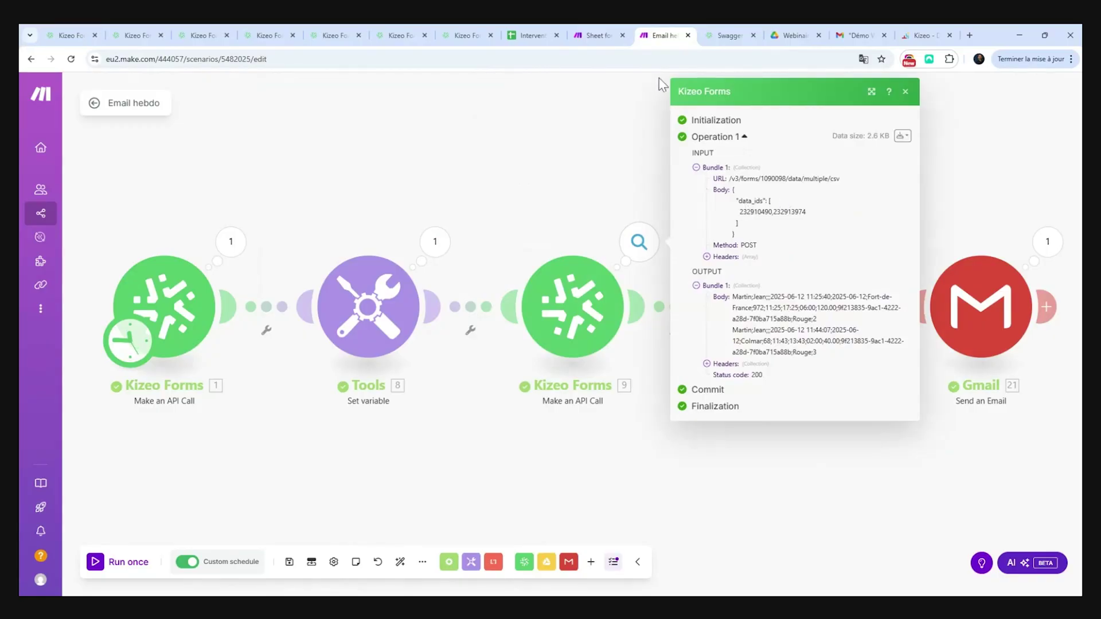
left_click(729, 35)
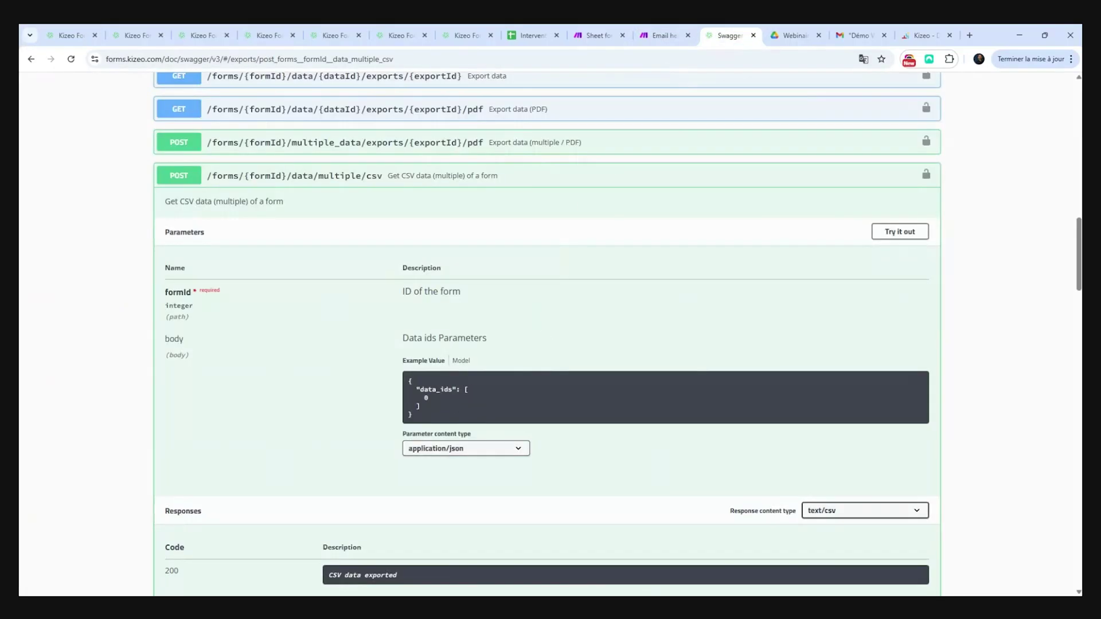
left_click(659, 35)
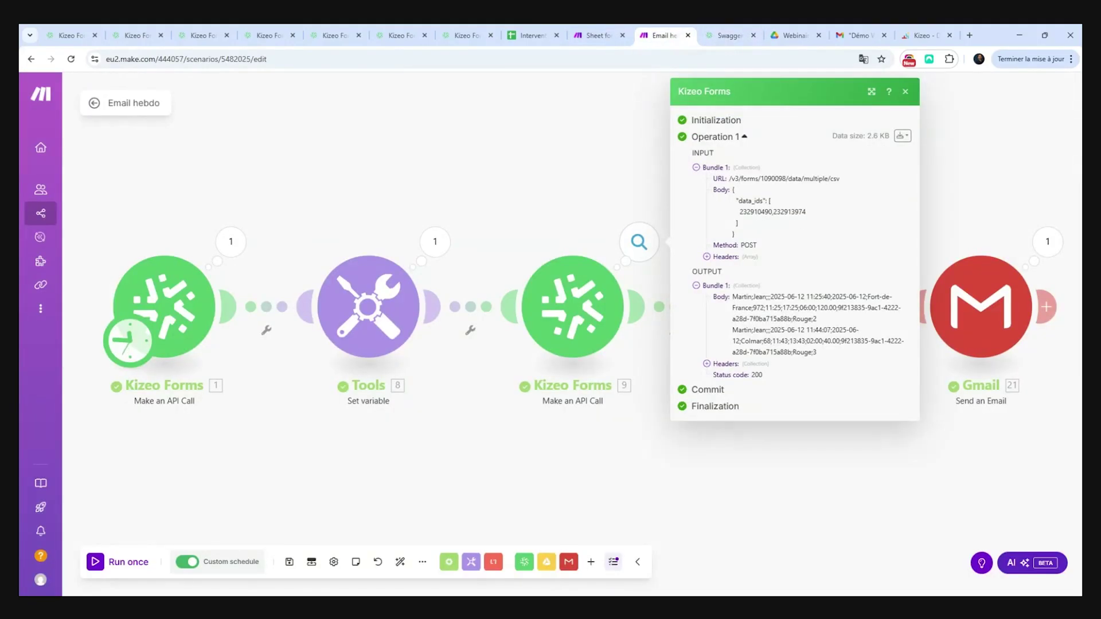
left_click(905, 91)
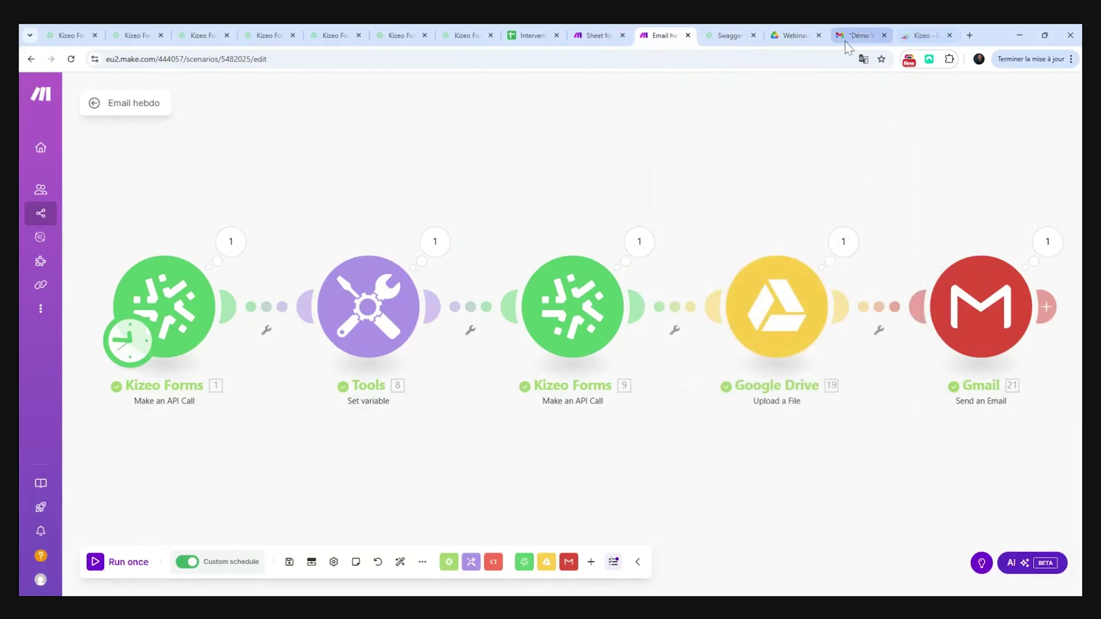
- Close the Kizeo client details page, and check Google Drive's Webinaire folder and Gmail's démo-webinaire label for the newly generated CSV
left_click(927, 35)
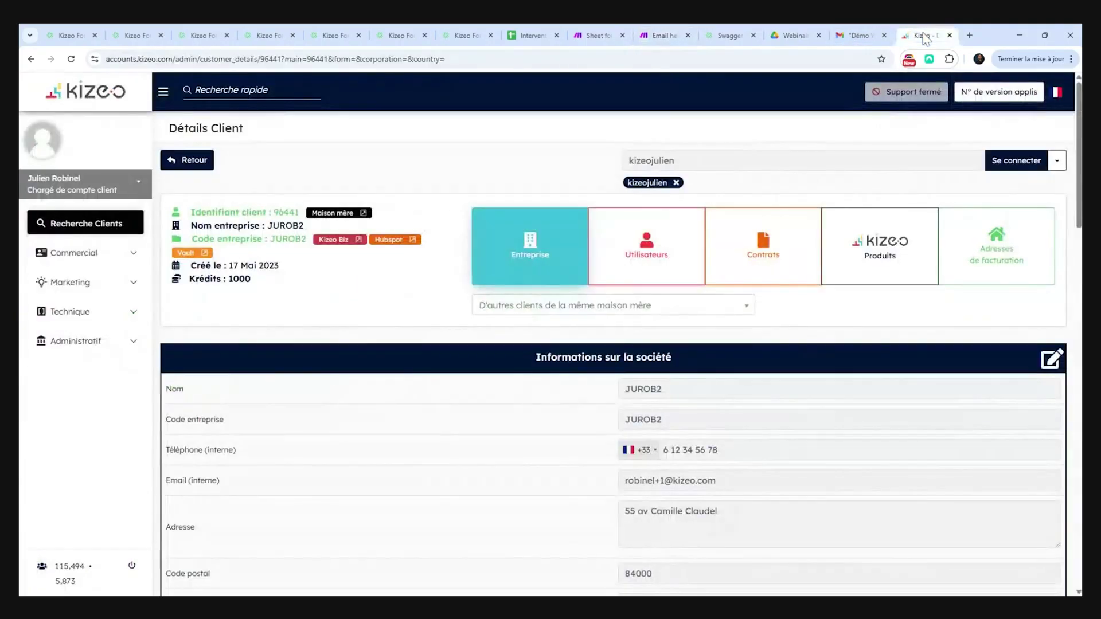
left_click(950, 35)
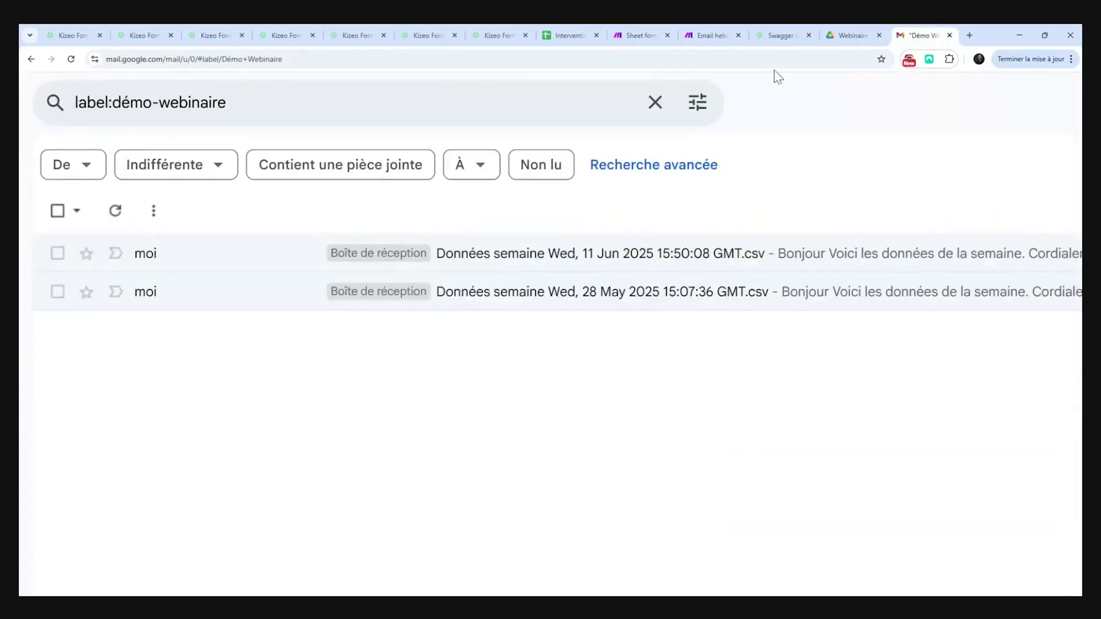
left_click(843, 35)
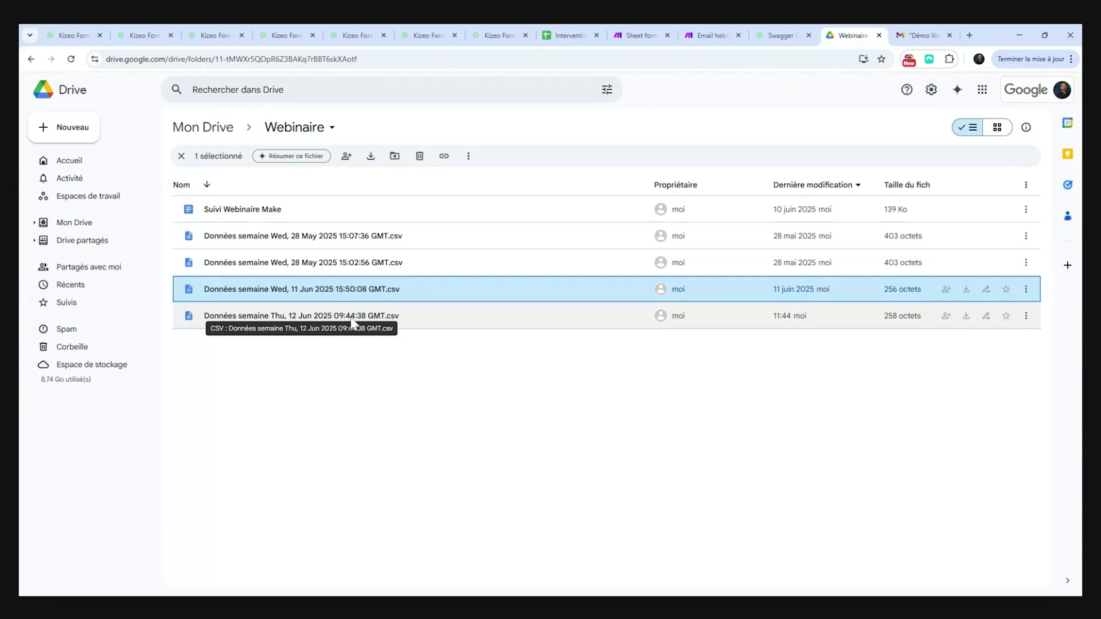
left_click(784, 320)
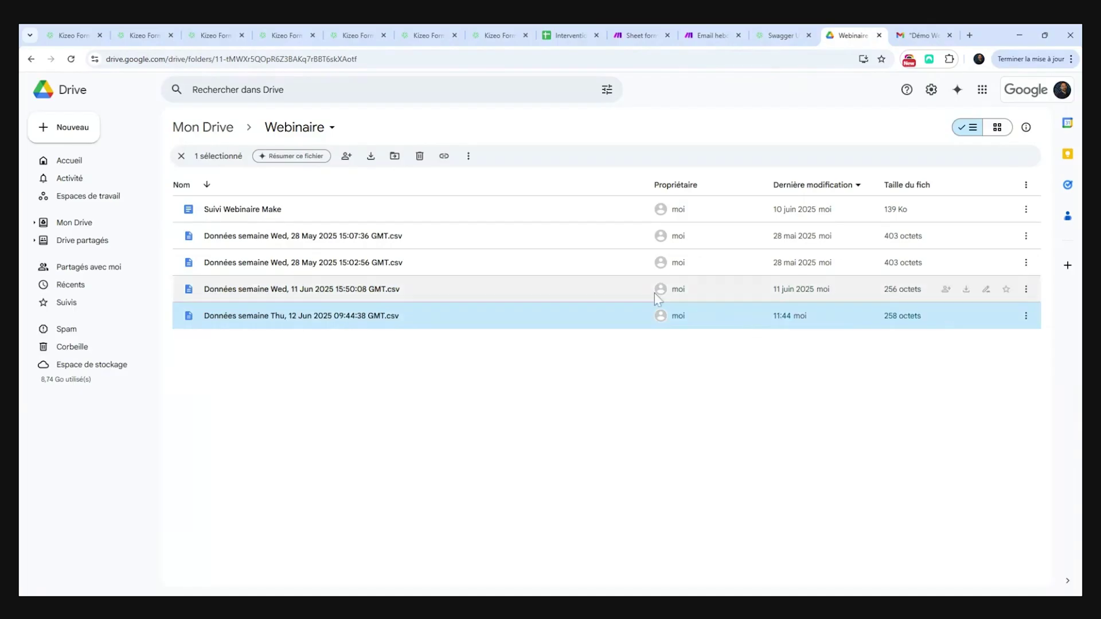
left_click(913, 36)
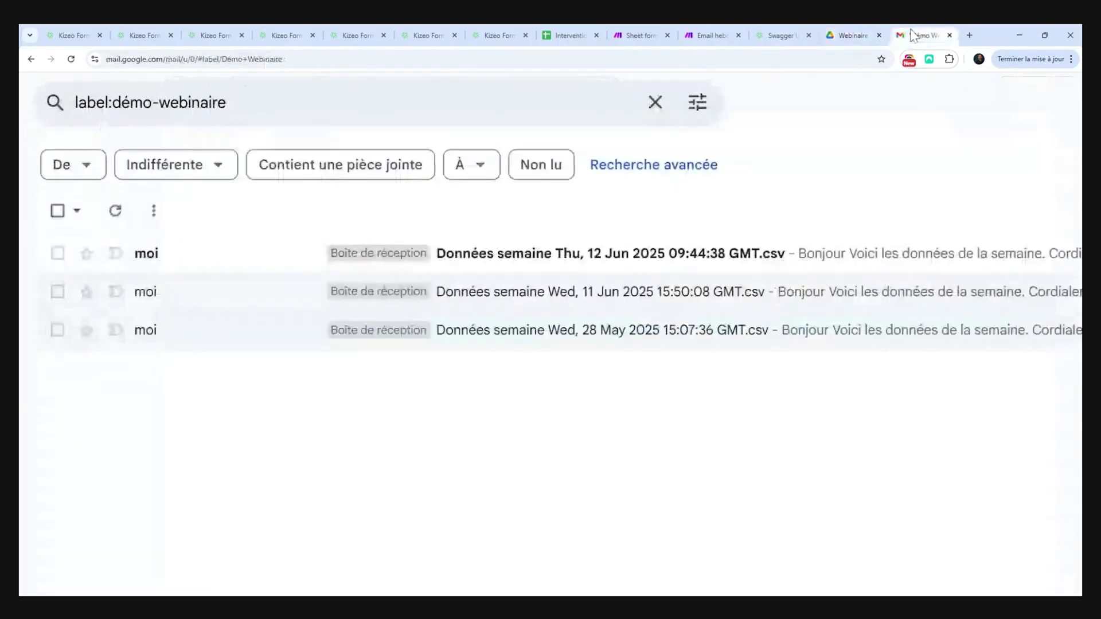
- Open the newest Données semaine email and examine all columns of its attached CSV
left_click(487, 263)
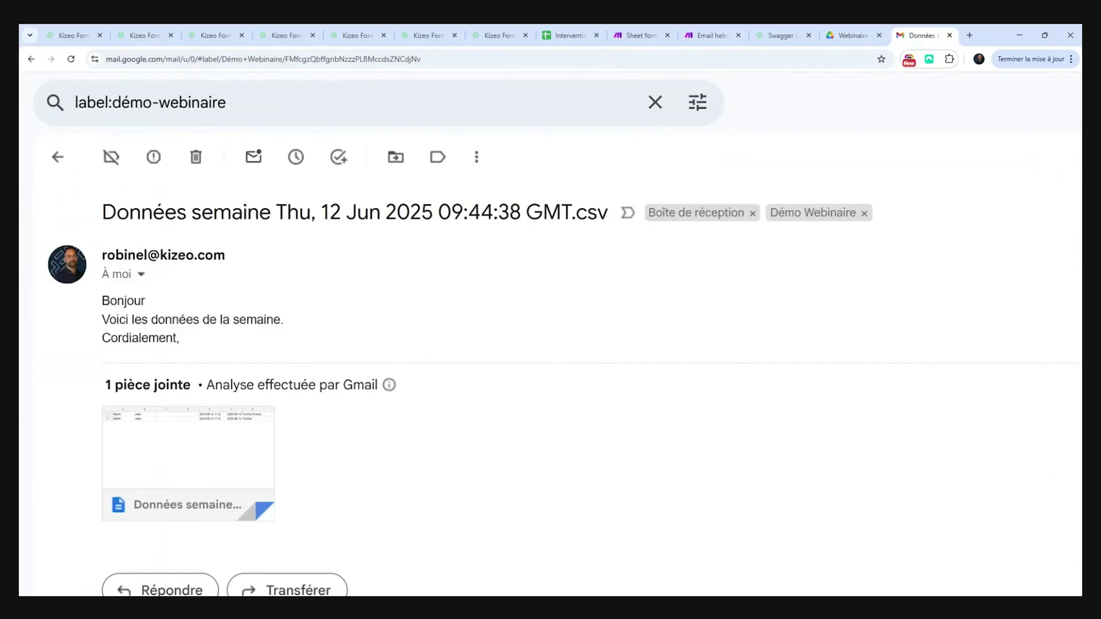
left_click(172, 436)
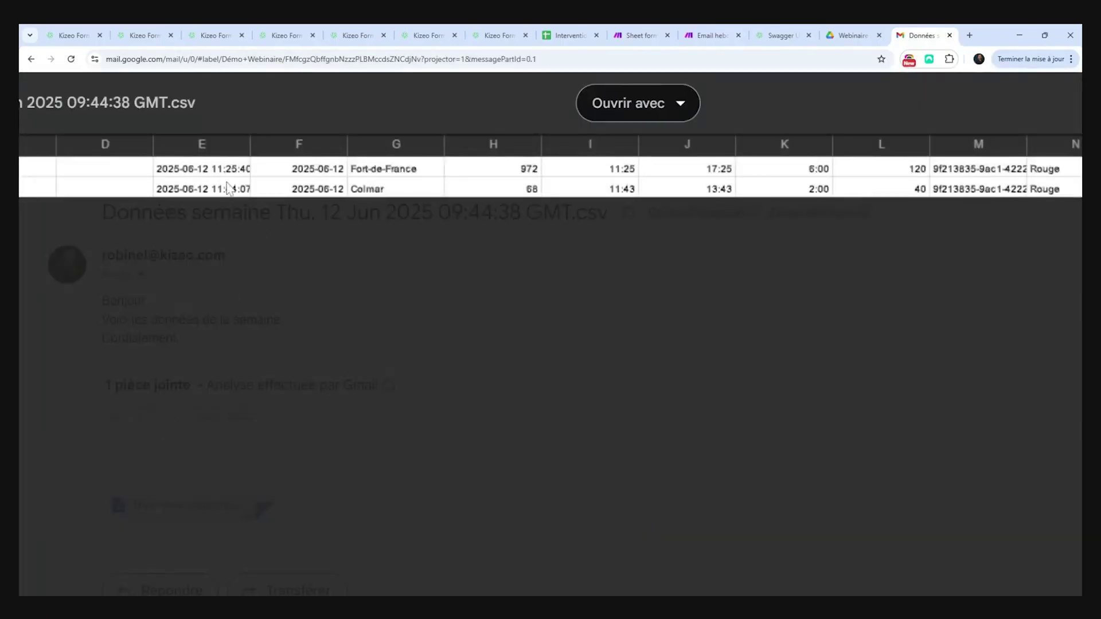
scroll(237, 185, "right", 3)
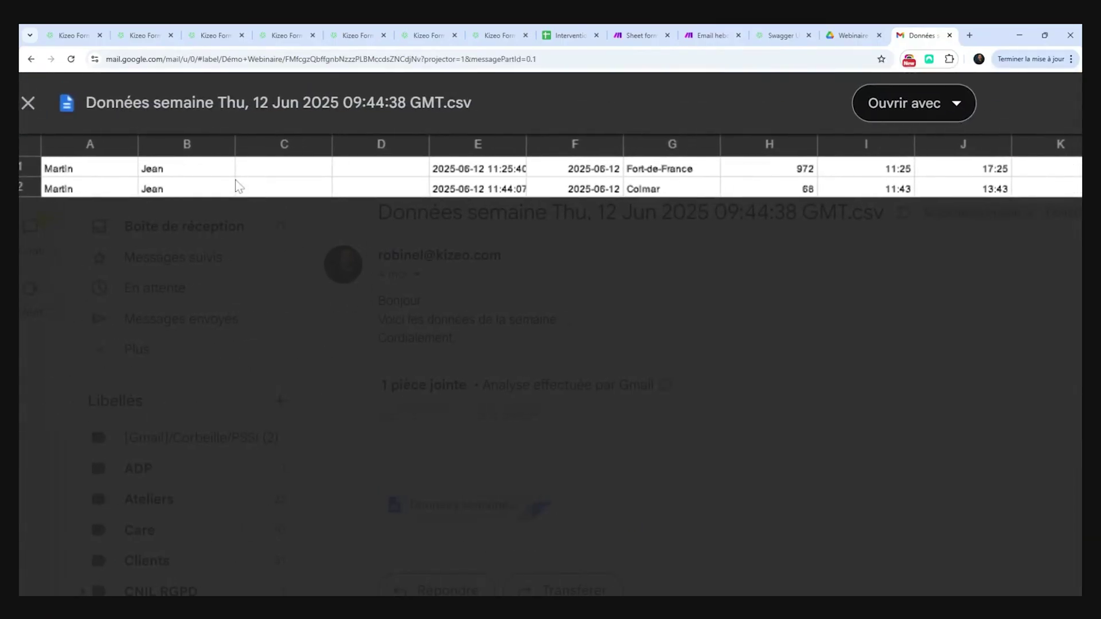
scroll(551, 338, "right", 4)
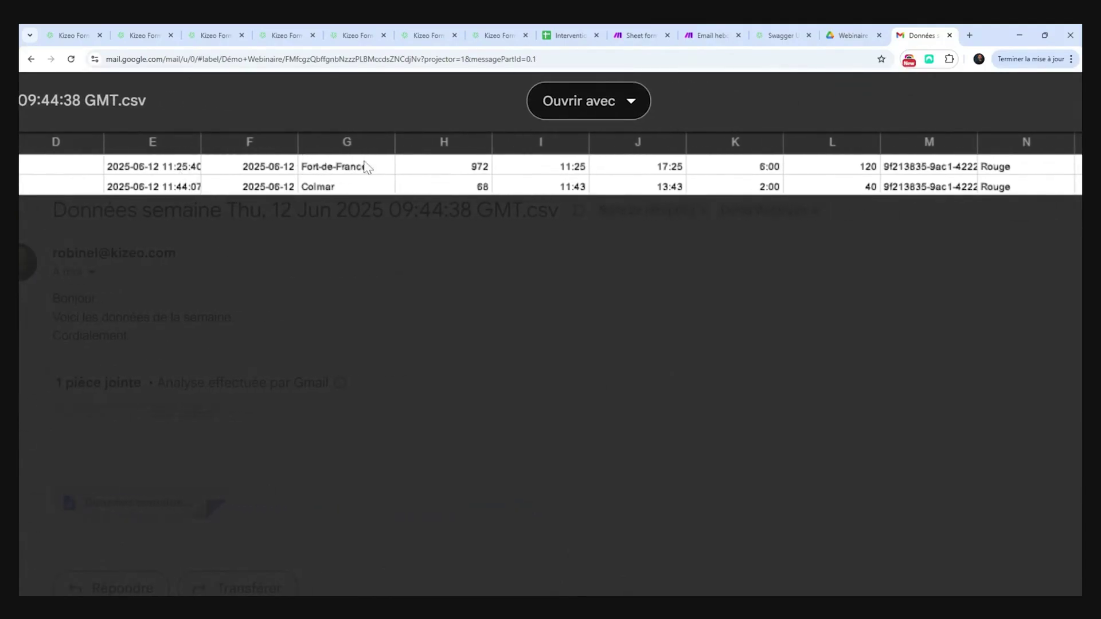
scroll(459, 181, "right", 3)
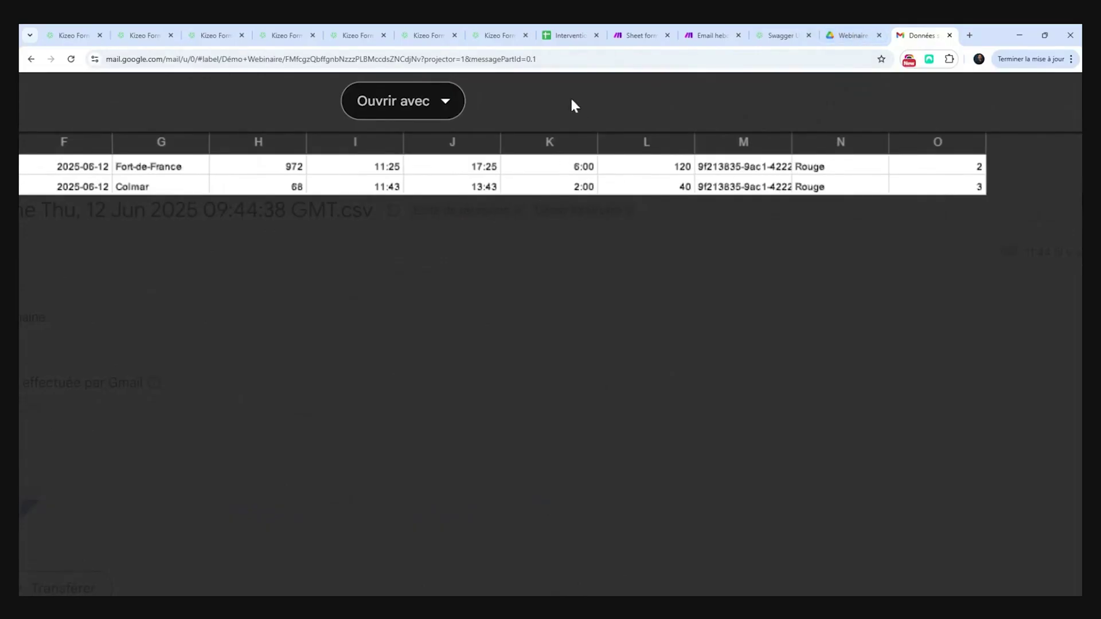
- In Intervention Type D's exports, try enabling Afficher l'entête for the CSV standard export, then close its settings without saving
left_click(215, 36)
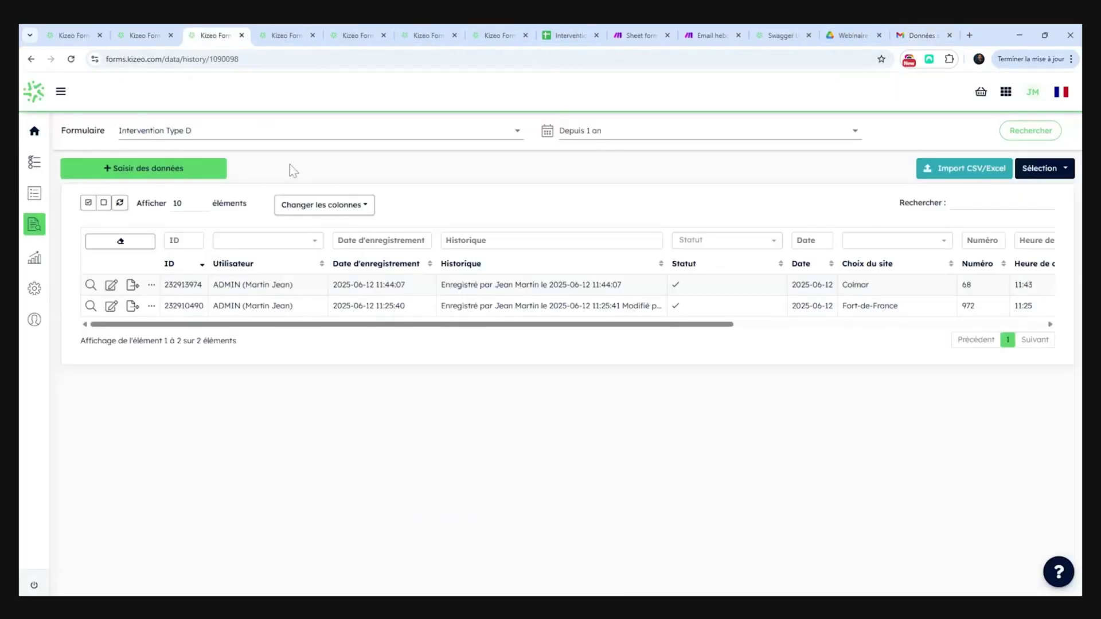
left_click(163, 39)
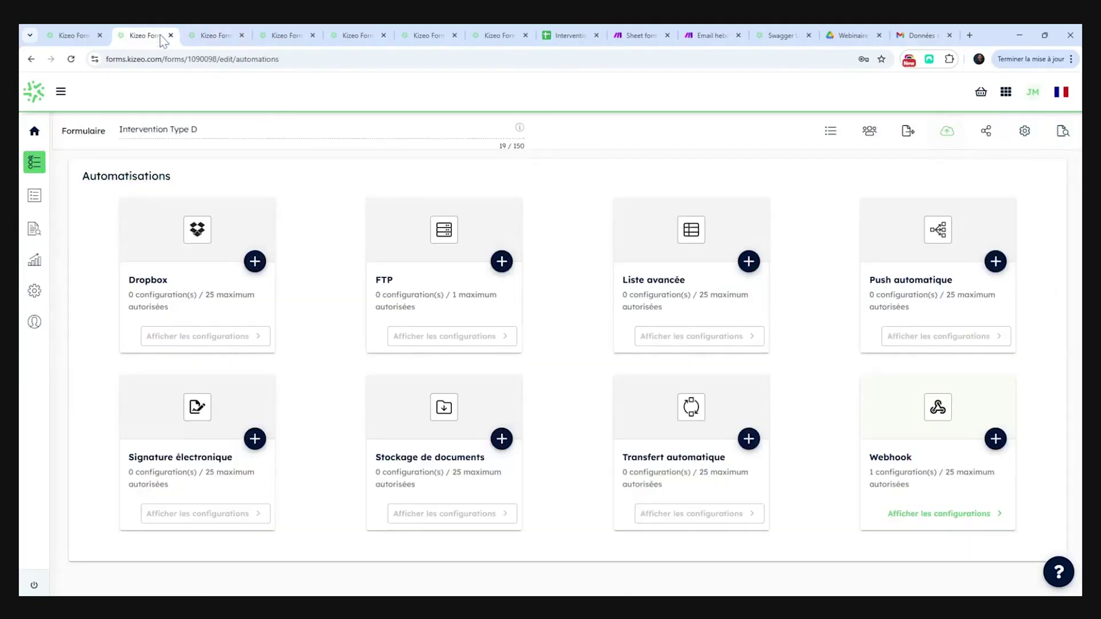
left_click(908, 131)
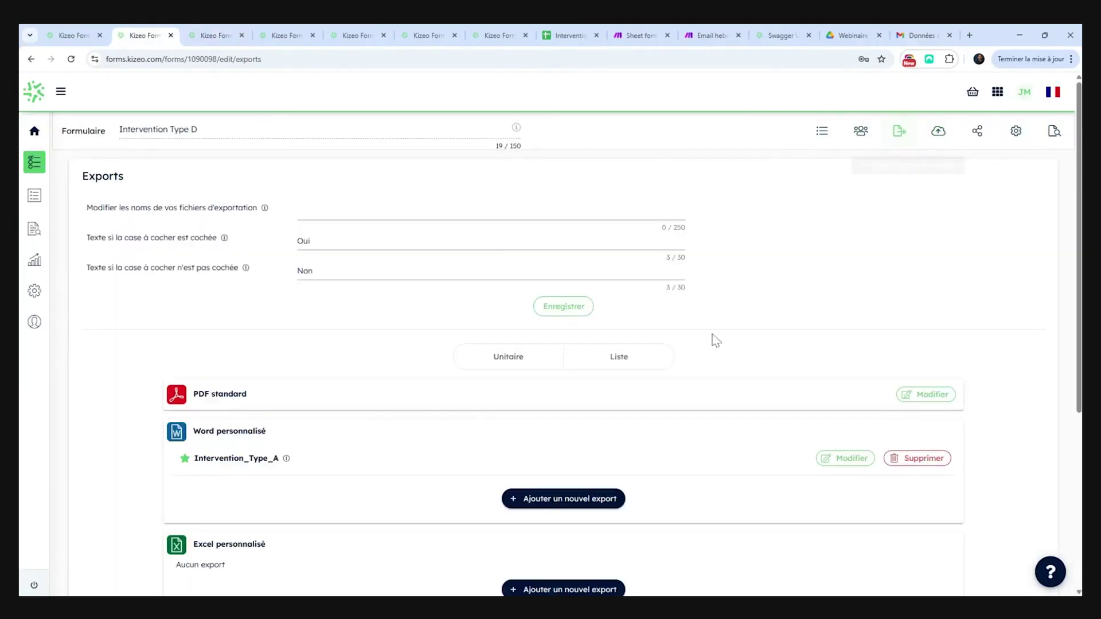
scroll(716, 341, "down", 5)
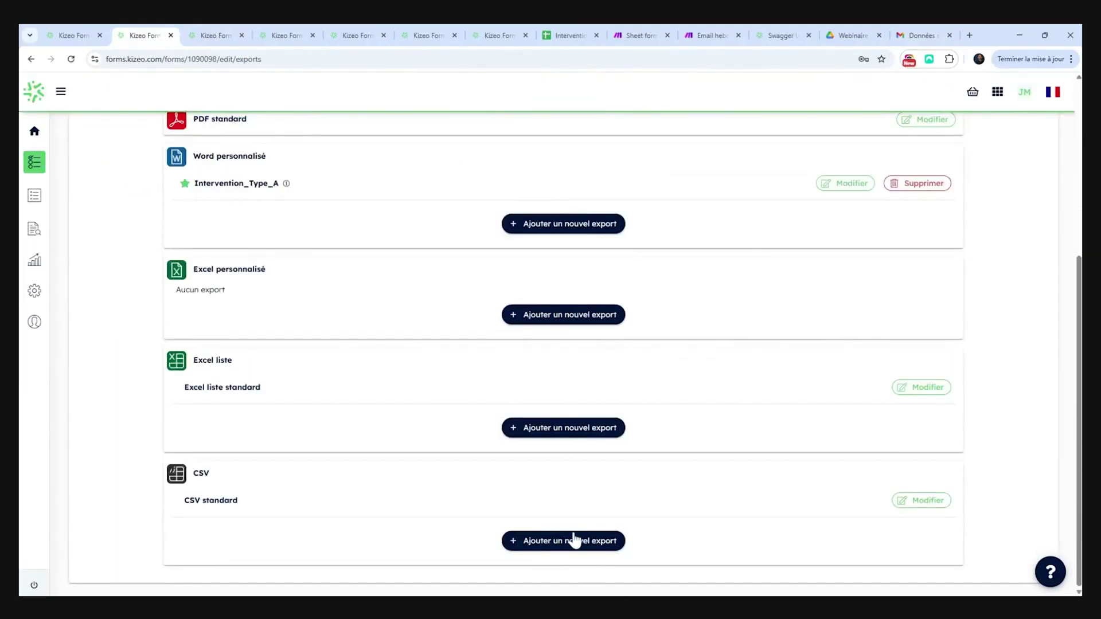
left_click(928, 501)
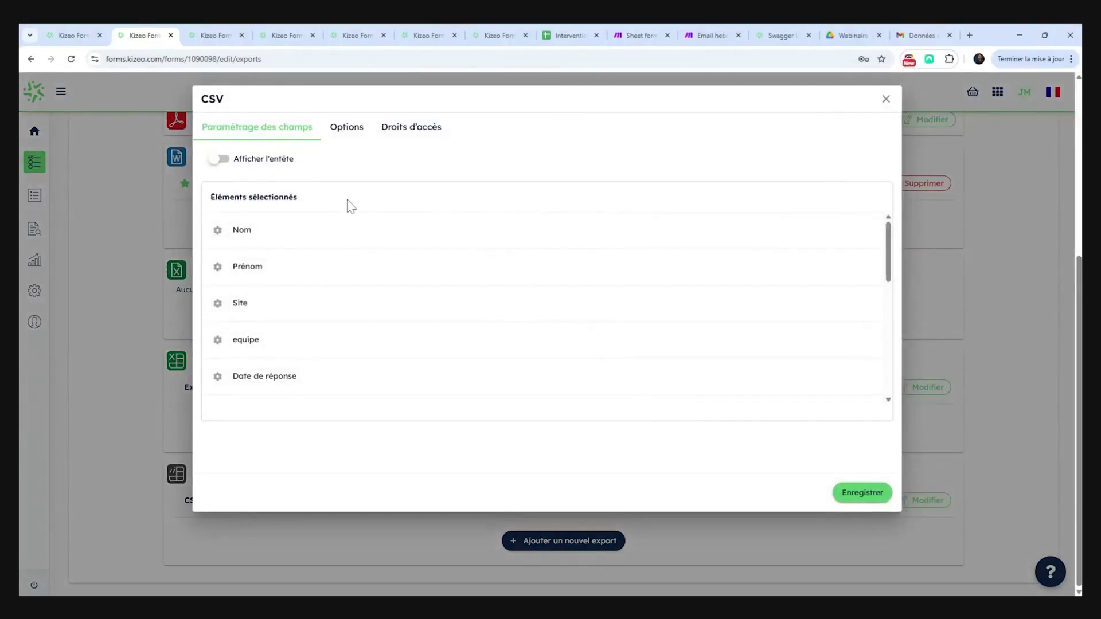
left_click(240, 164)
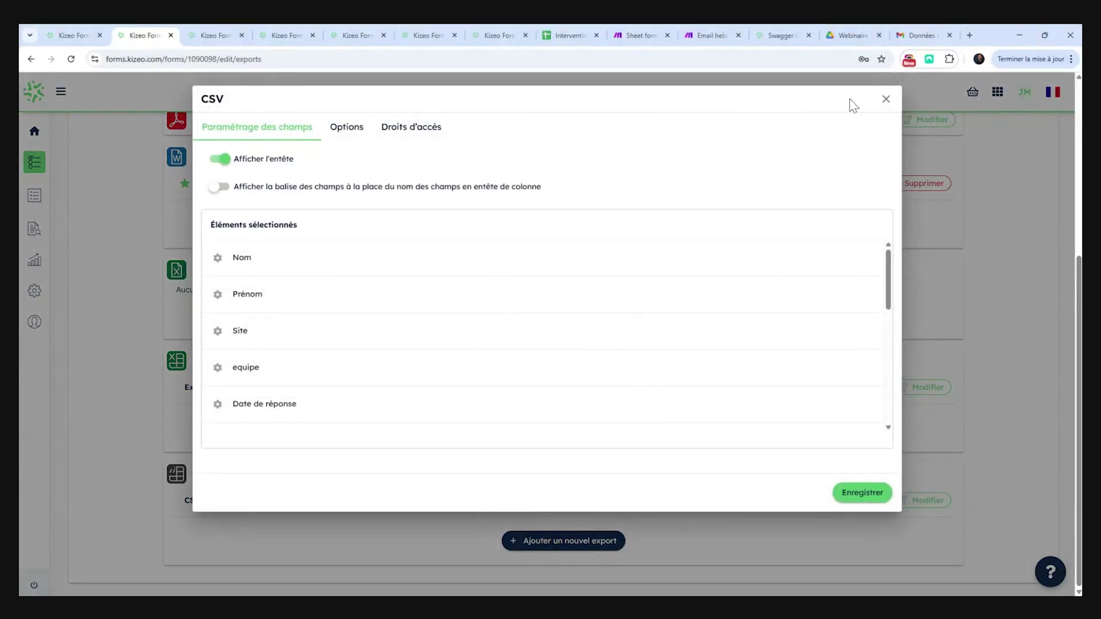
left_click(886, 100)
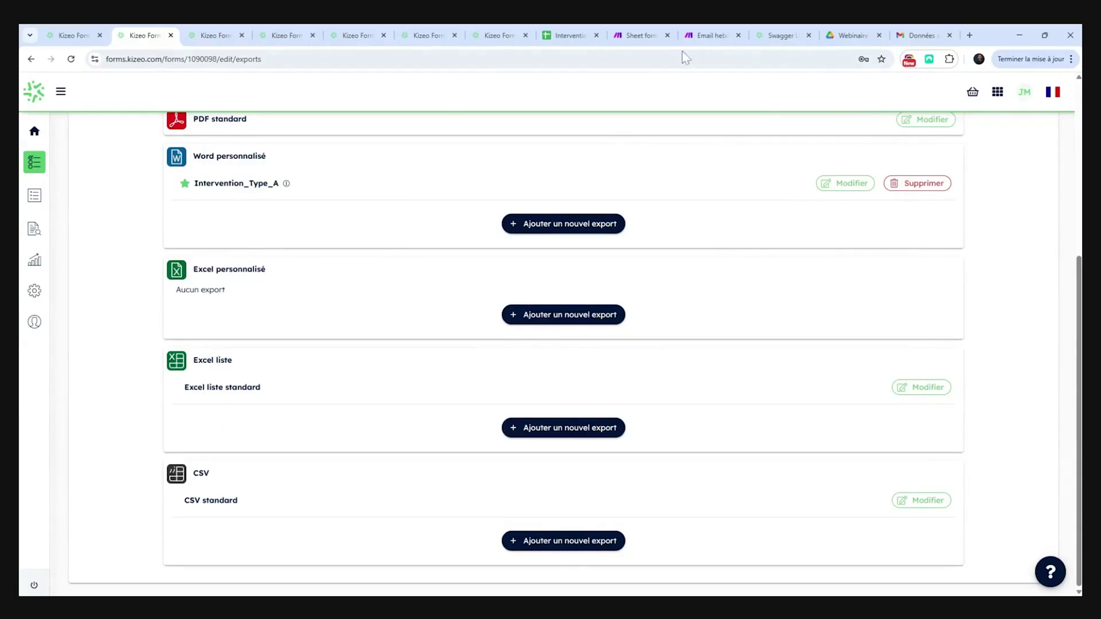
- In the Kizeo Swagger documentation, collapse the multiple CSV method and review the available exports, lists and groups methods
left_click(776, 33)
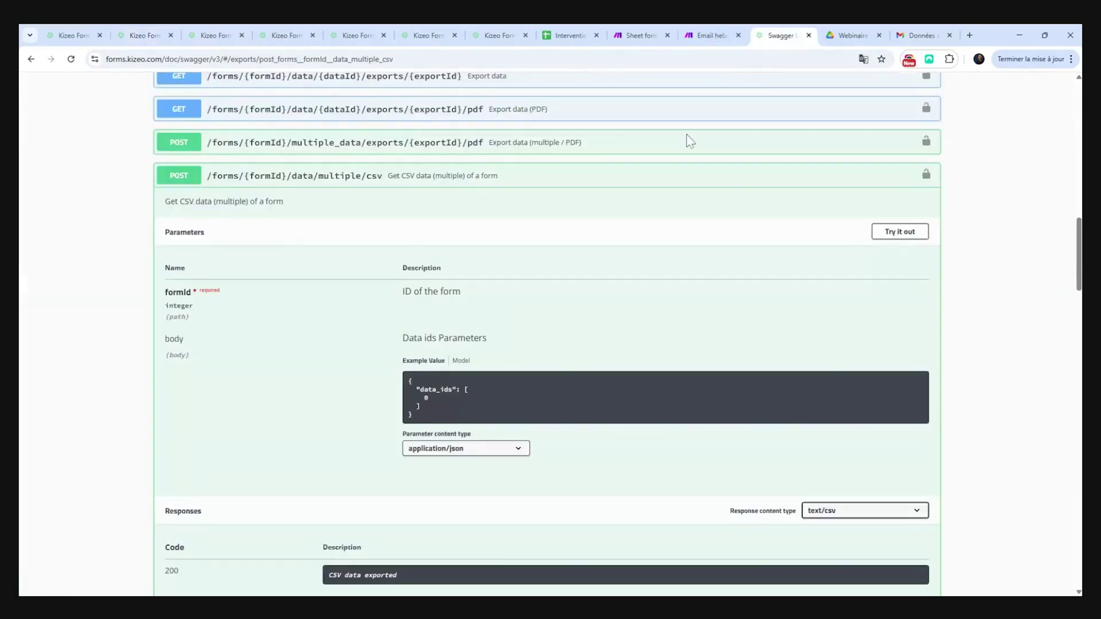
left_click(590, 184)
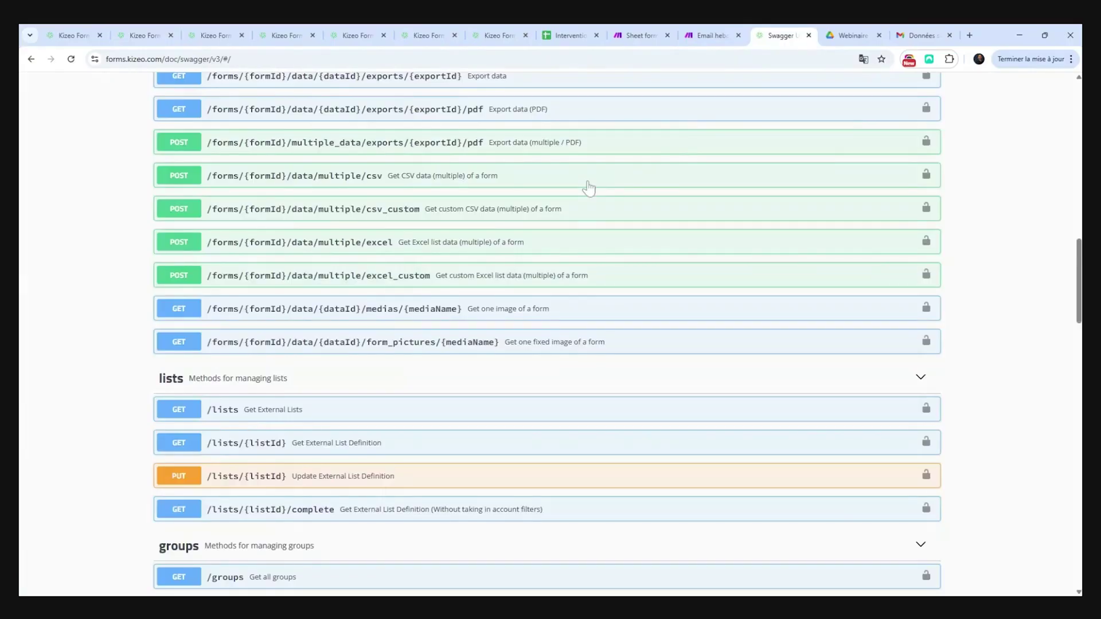
scroll(589, 188, "up", 4)
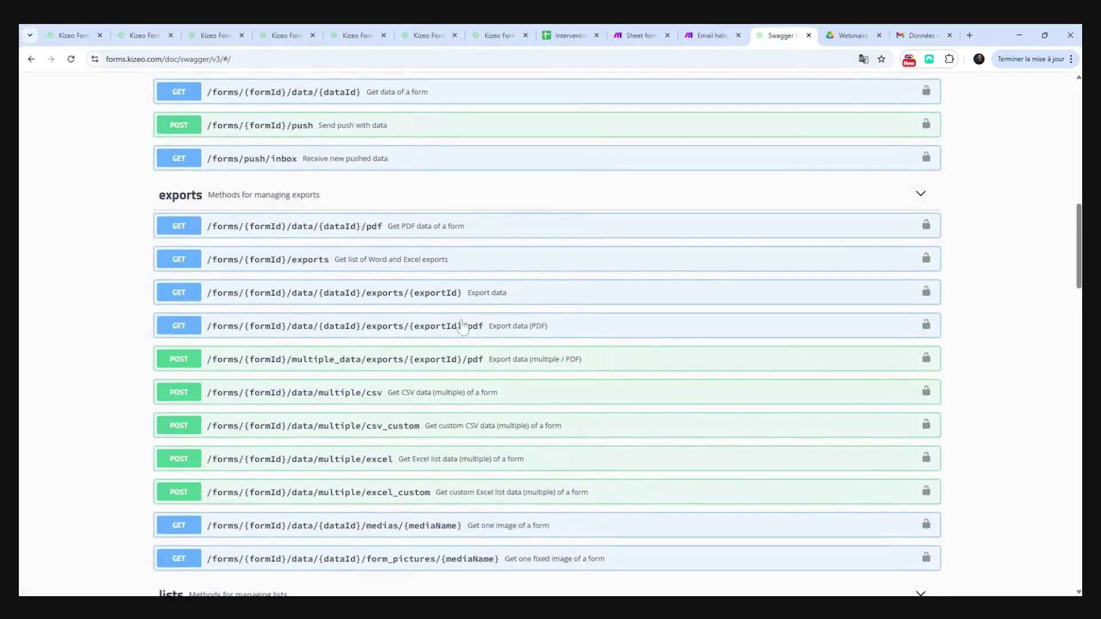
scroll(463, 327, "up", 6)
scroll(462, 327, "down", 4)
scroll(548, 336, "down", 10)
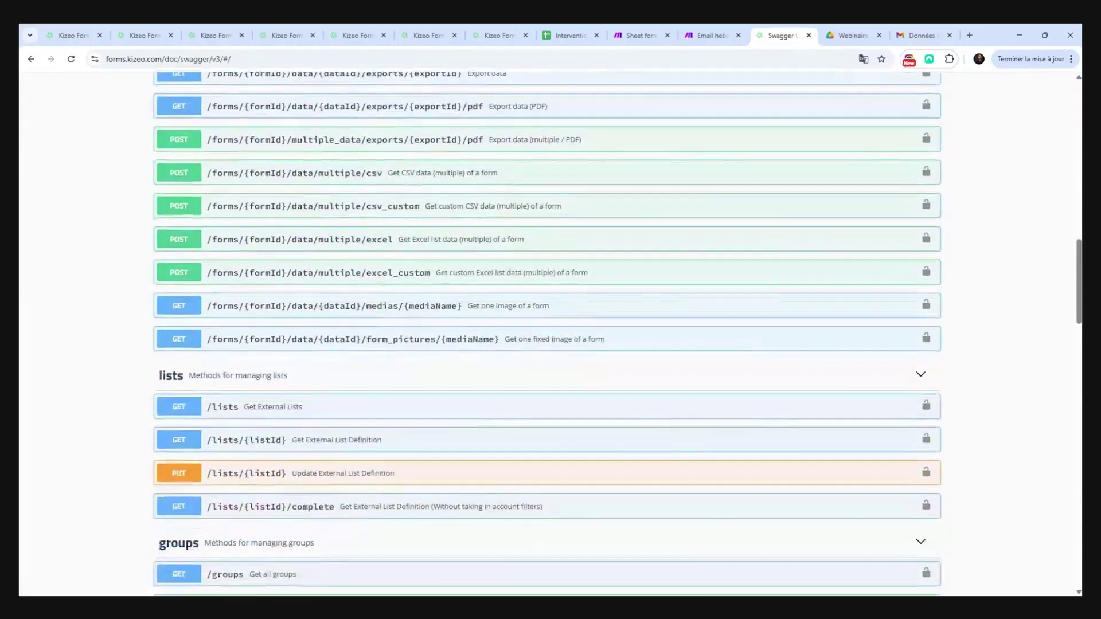
scroll(548, 336, "up", 8)
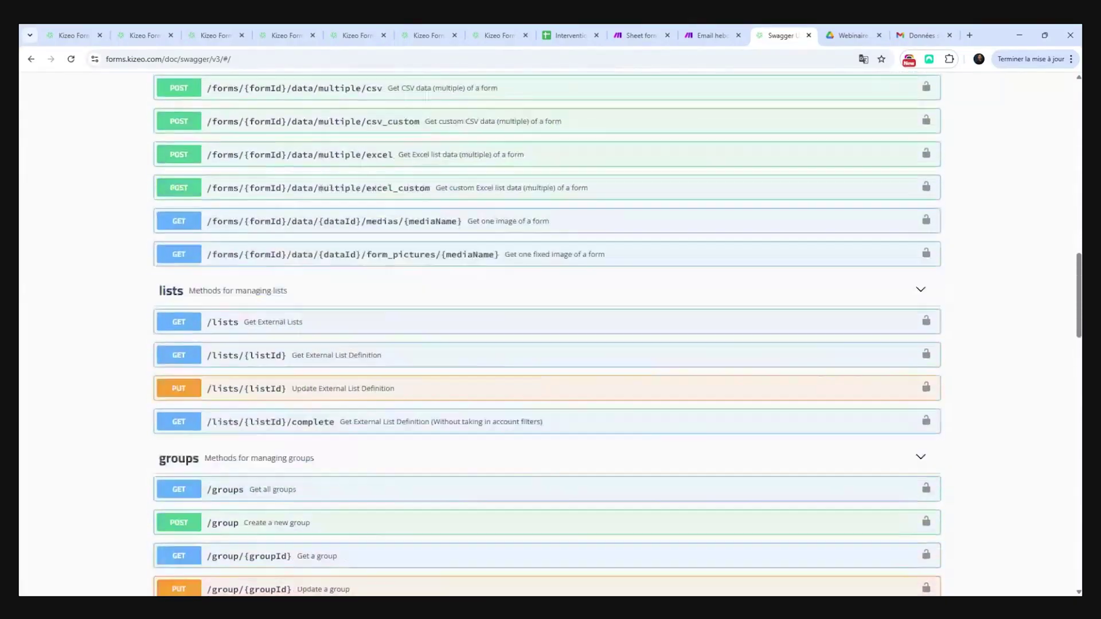
scroll(548, 335, "up", 1)
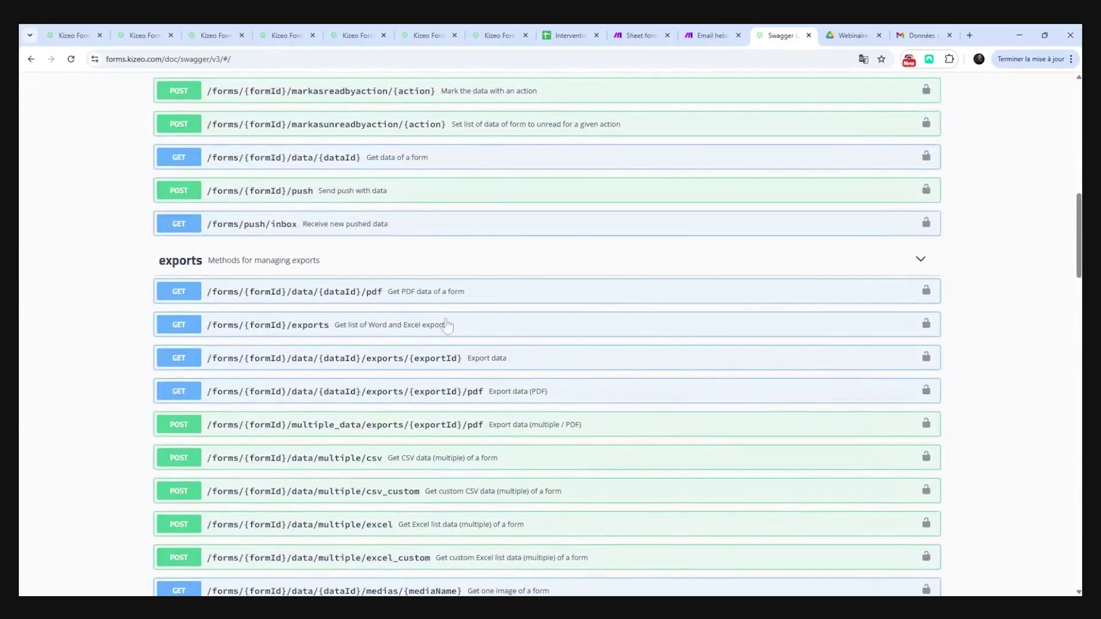
- Expand the Get PDF data of a form method and set its dataId to 232913974, copied from the Intervention Type D data history
left_click(395, 294)
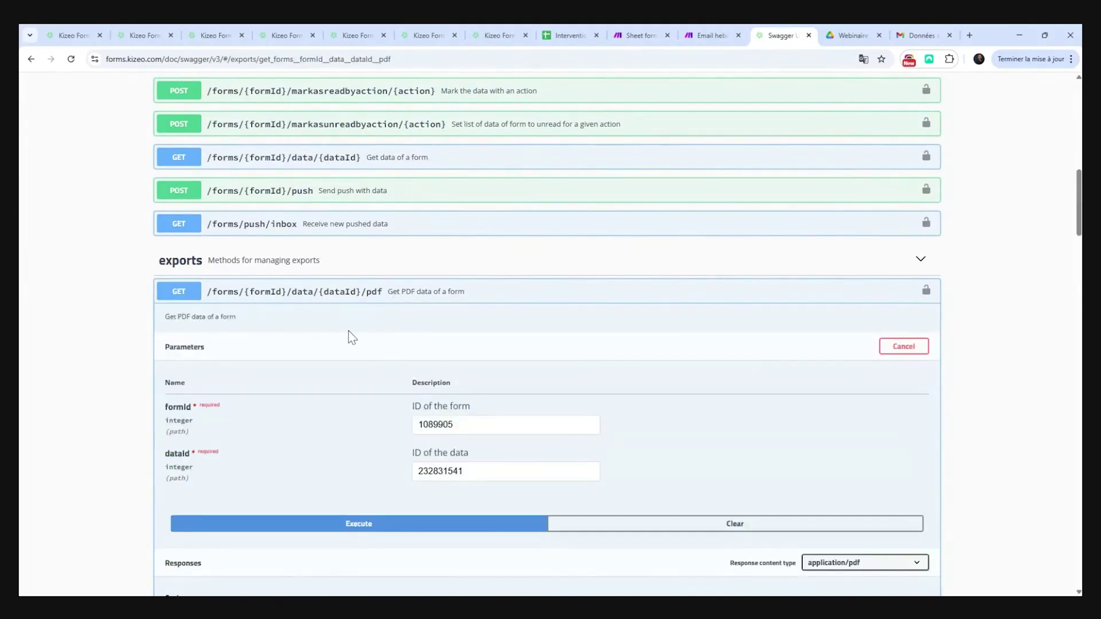
left_click(213, 38)
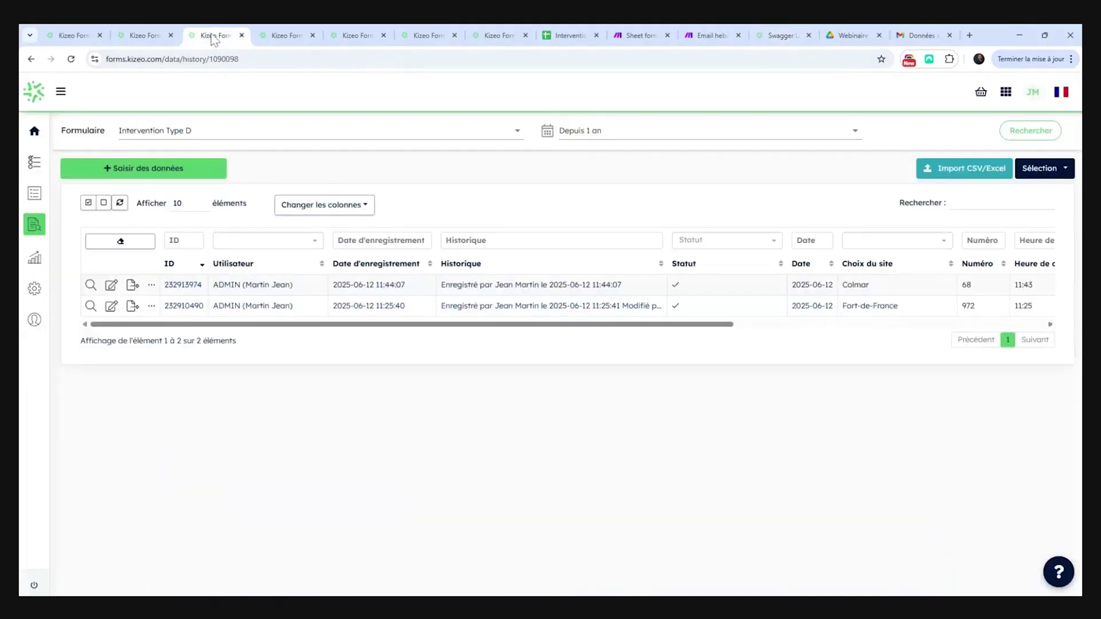
double_click(196, 292)
key("ctrl+c")
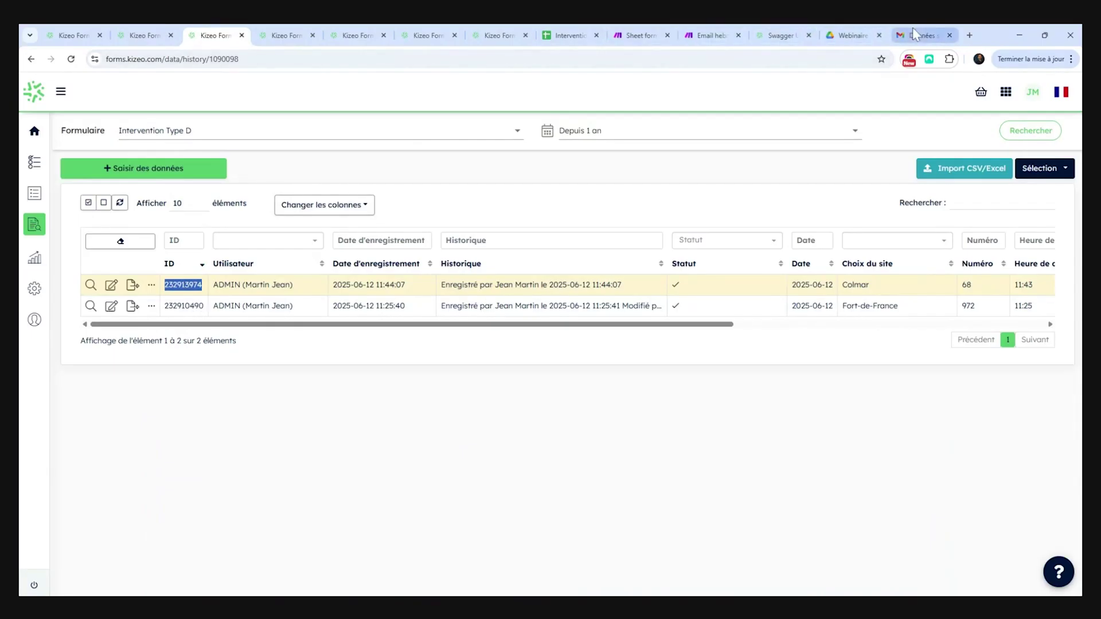
left_click(775, 35)
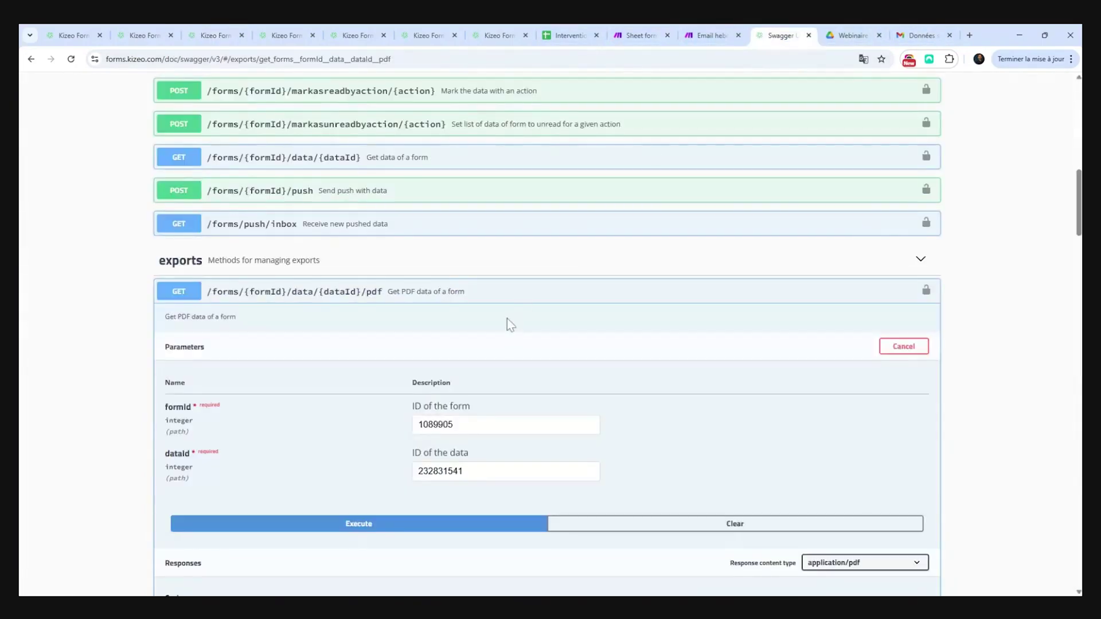
left_click_drag(480, 472, 356, 469)
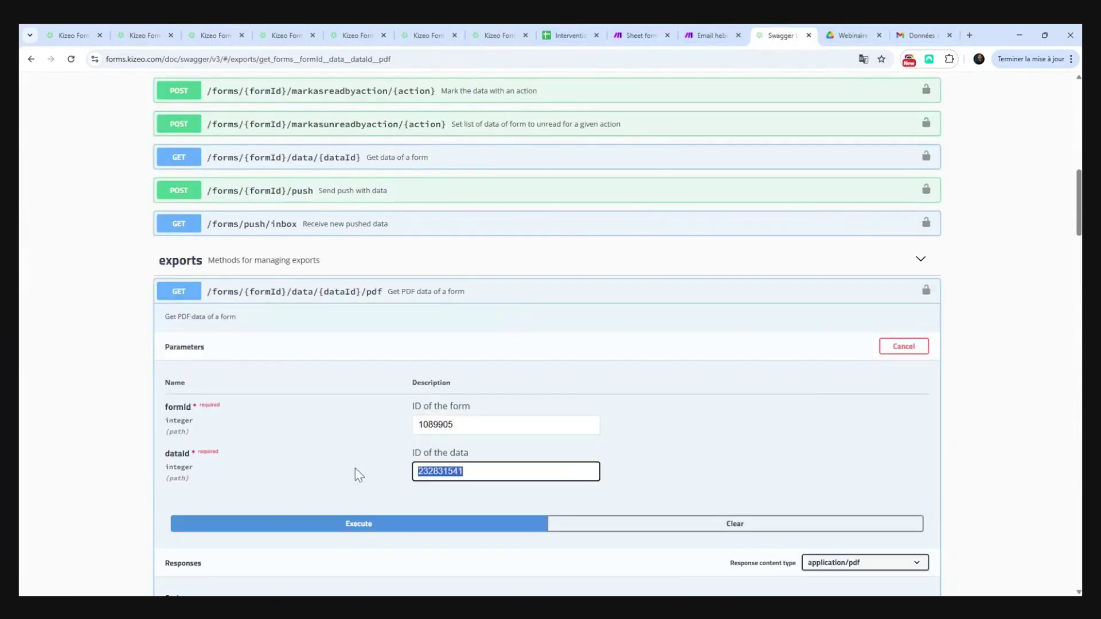
key("ctrl+v")
- Replace the PDF method's formId with 1090098, copied from the address of the Intervention Type D data history
left_click_drag(479, 425, 370, 435)
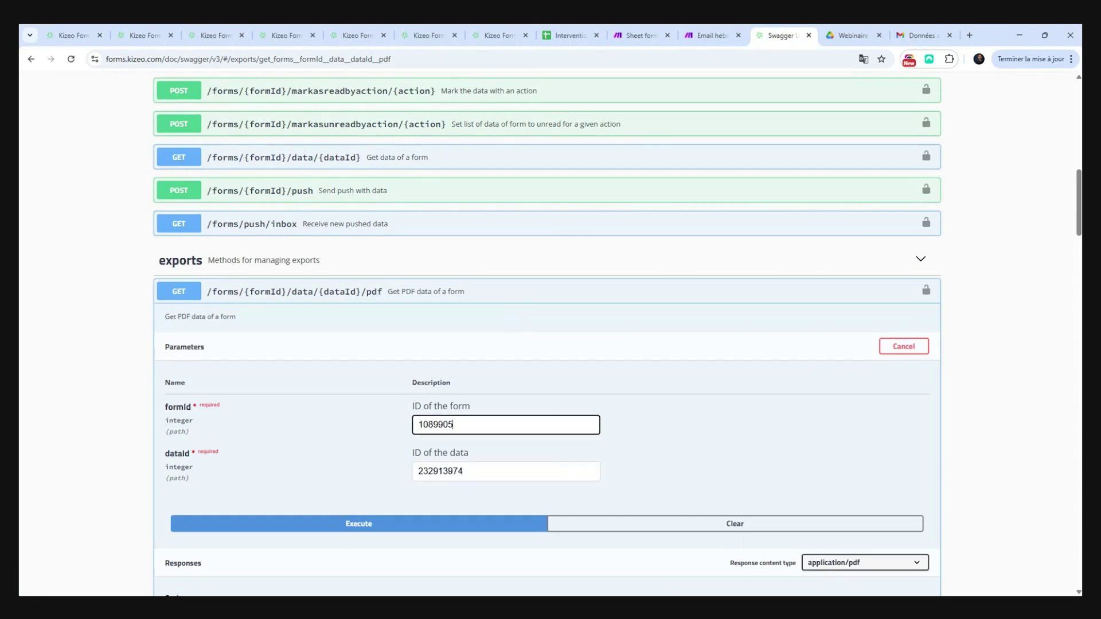
key("BackSpace")
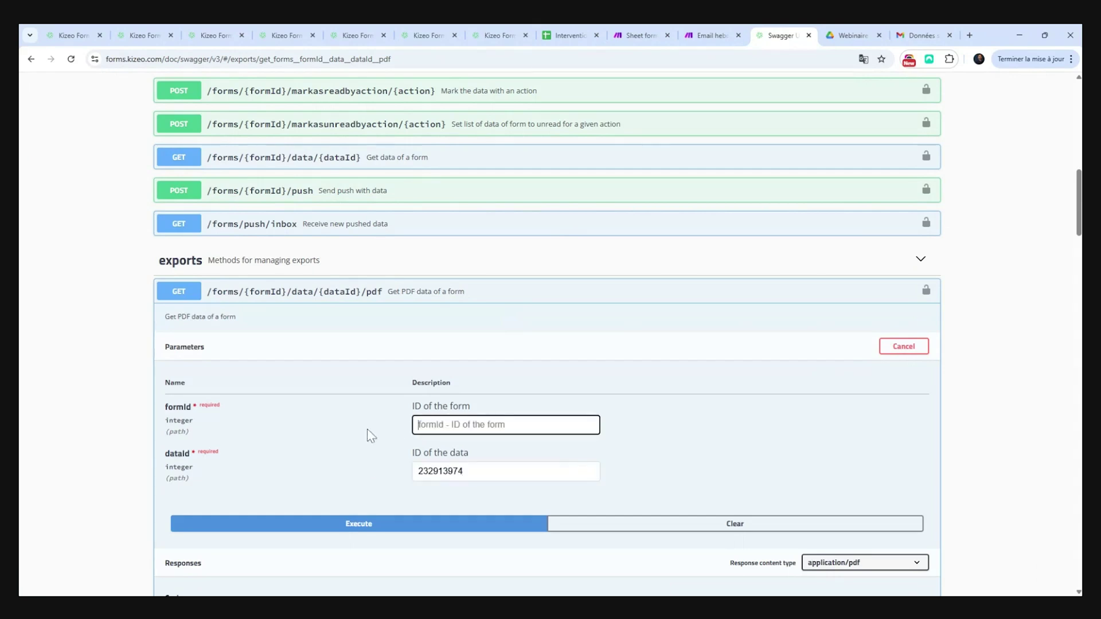
left_click(202, 36)
double_click(226, 59)
key("ctrl+c")
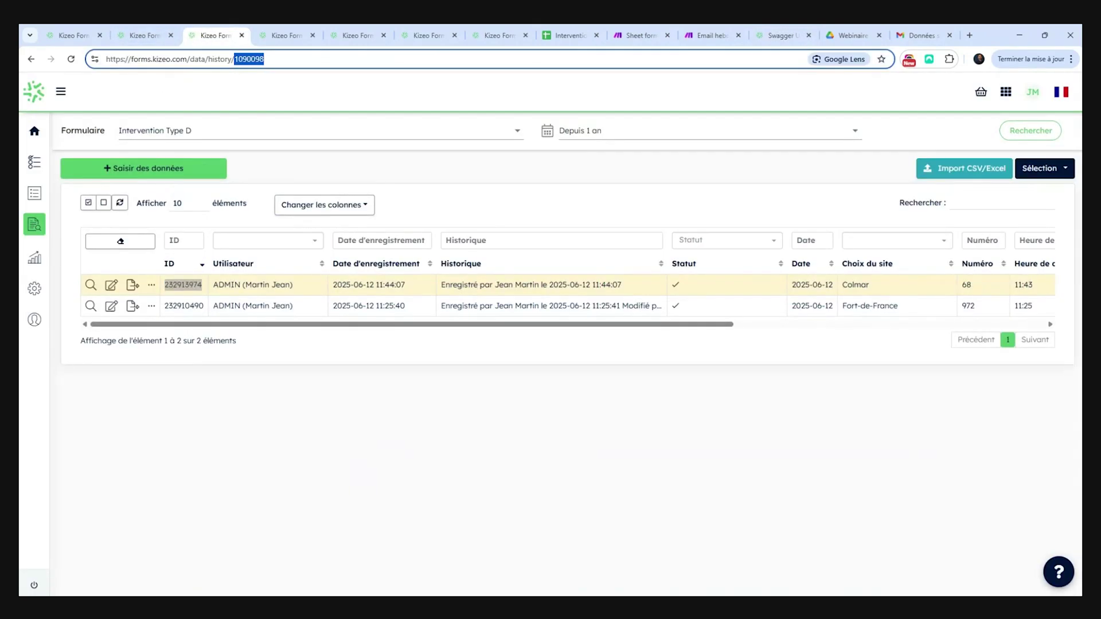
left_click(802, 31)
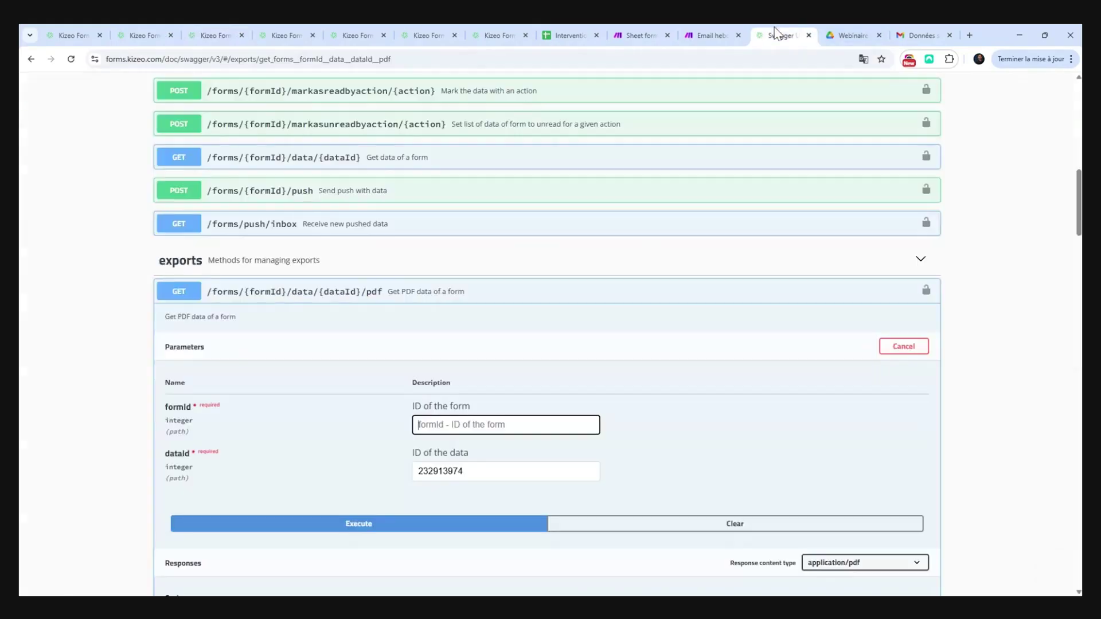
key("ctrl+v")
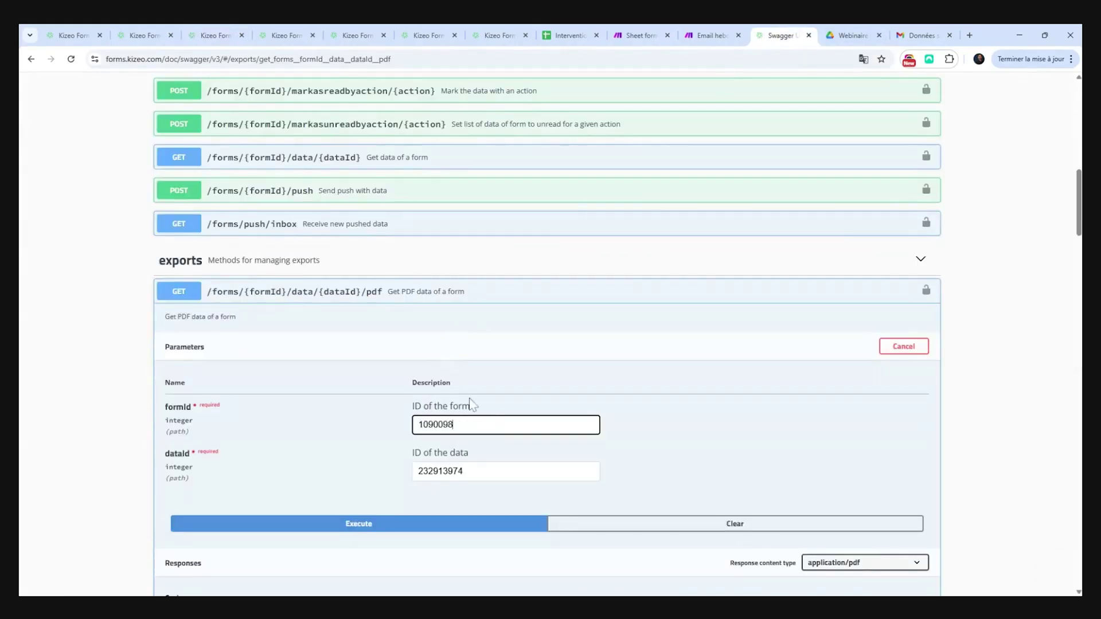
- Execute the PDF request, download the resulting file, view Intervention_Type_D.pdf and close it
left_click(398, 526)
scroll(400, 532, "down", 4)
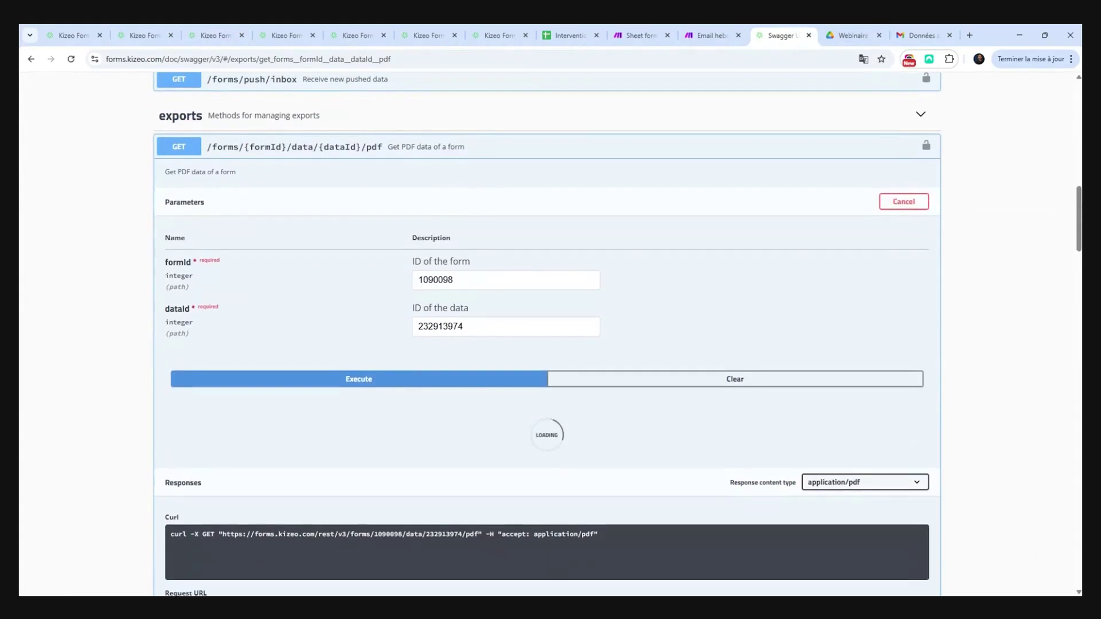
scroll(241, 425, "down", 3)
left_click(240, 418)
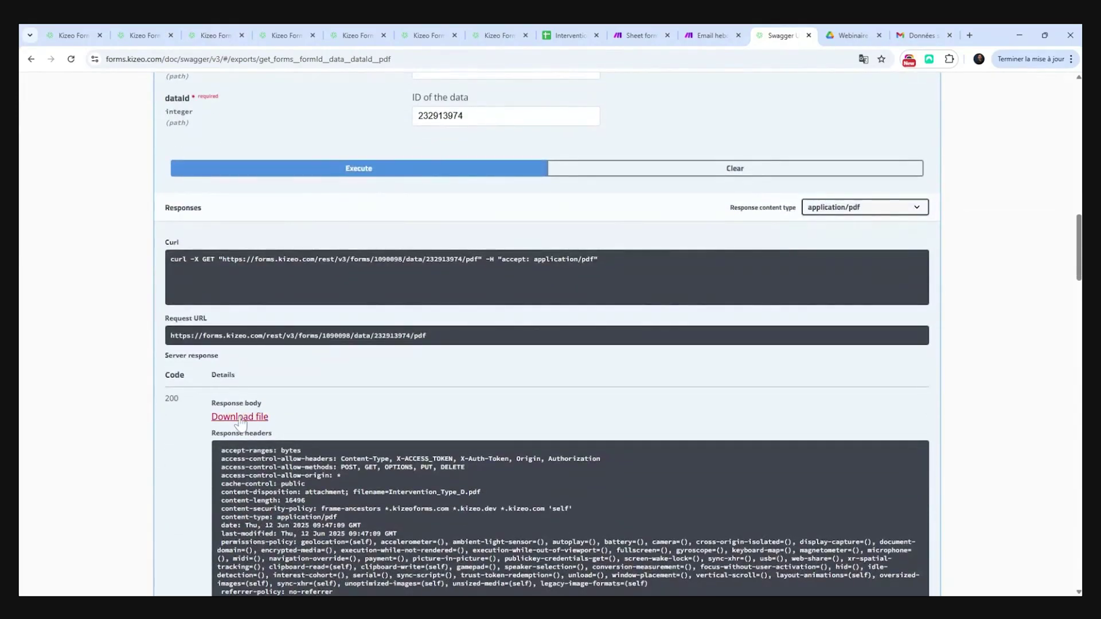
left_click(801, 88)
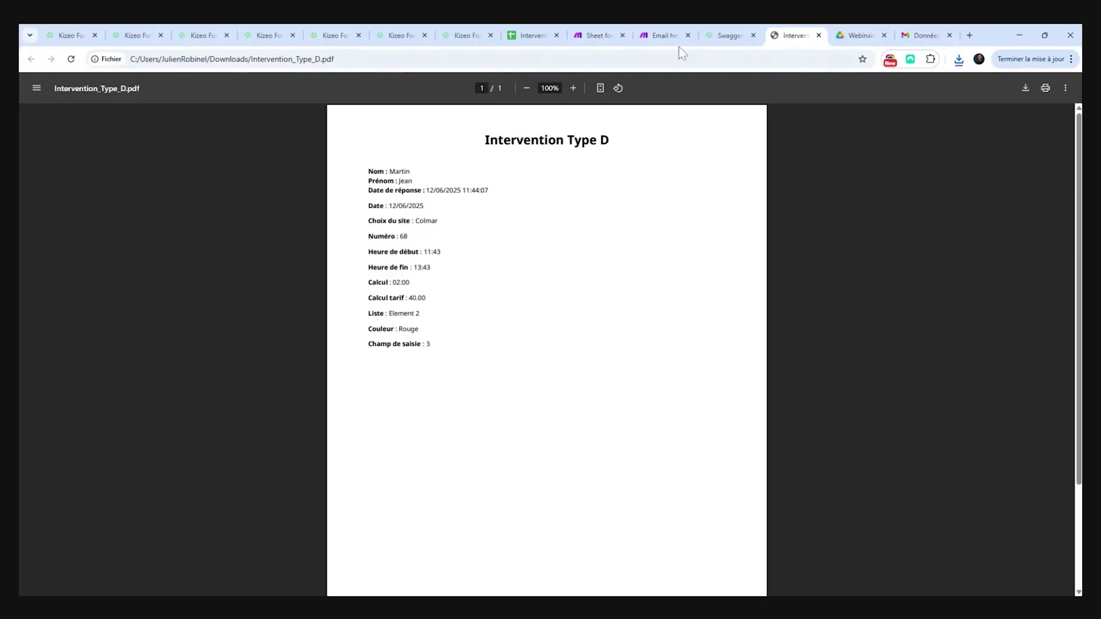
left_click(820, 35)
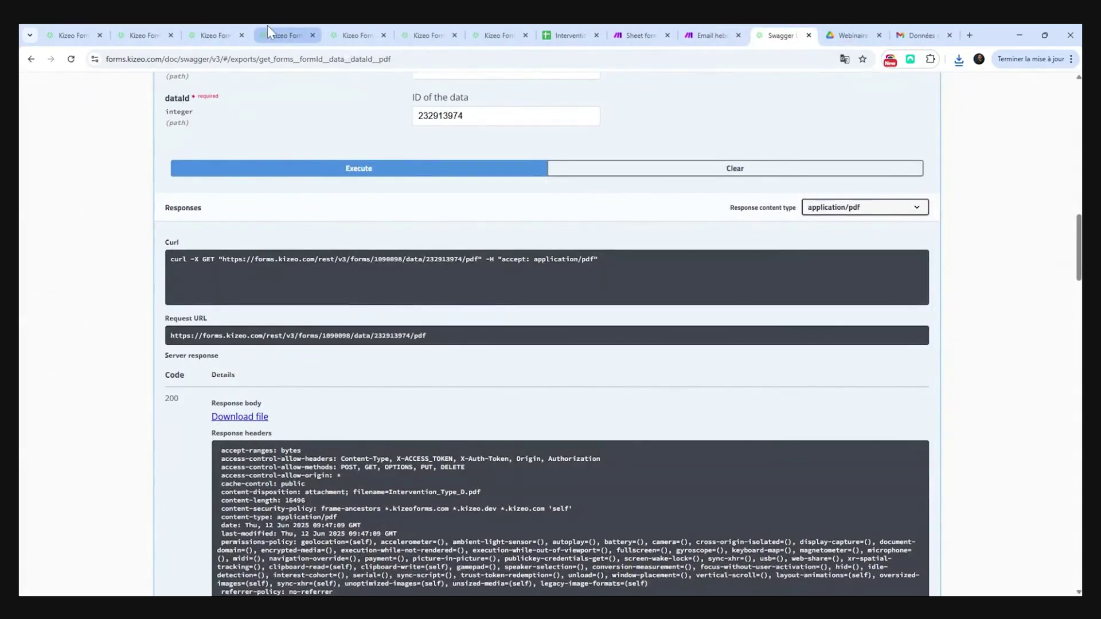
- Return to Intervention Type D's exports in Kizeo Forms and review the PDF standard and Word personnalisé exports
left_click(210, 37)
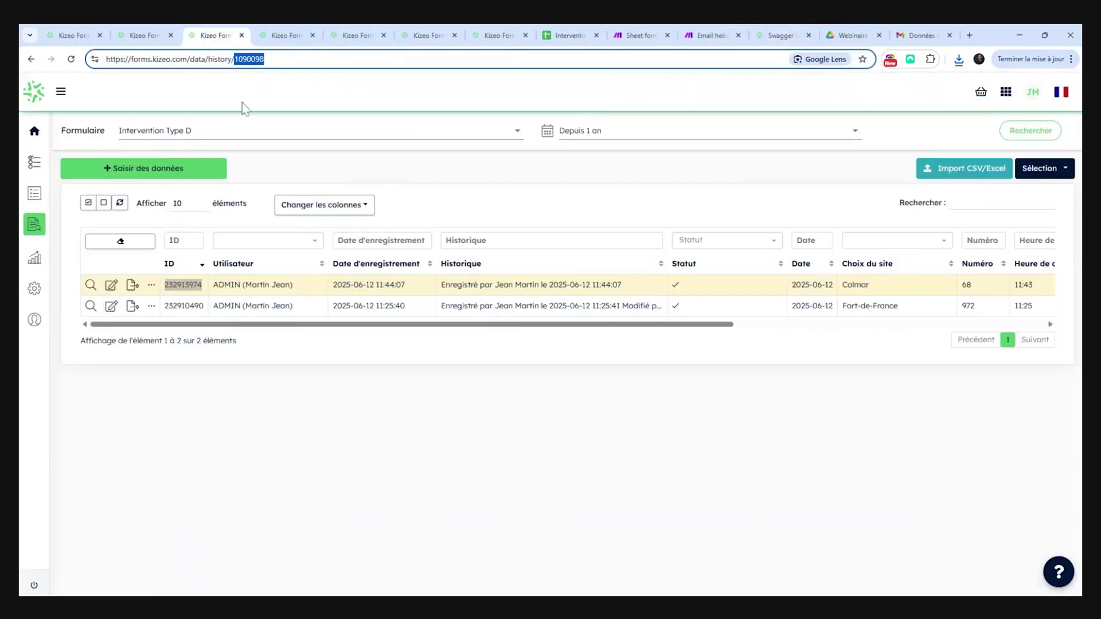
left_click(138, 39)
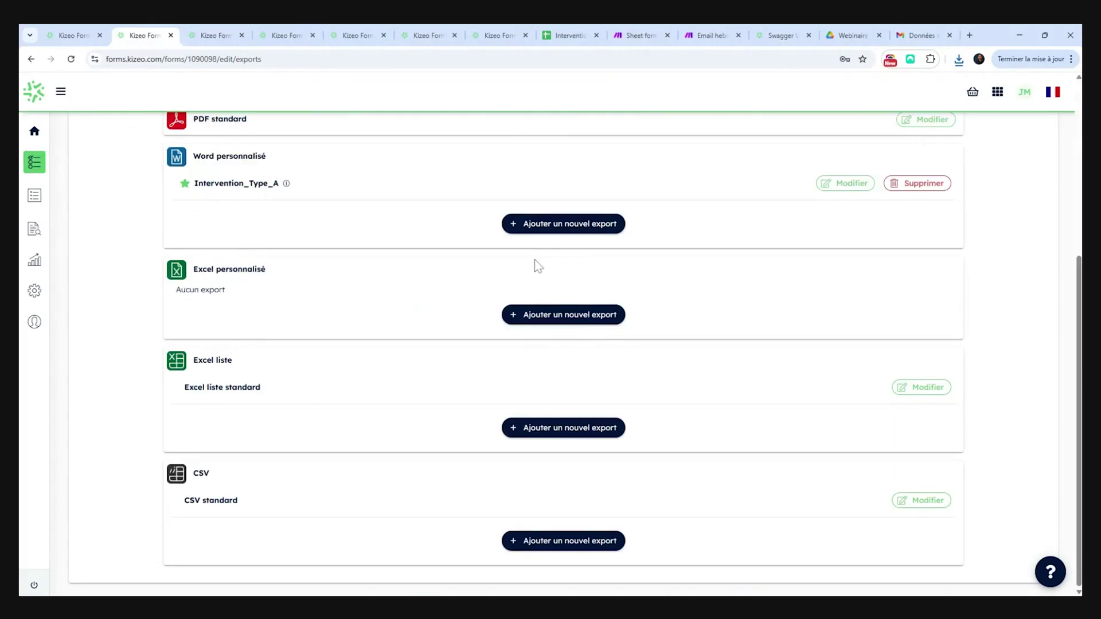
scroll(533, 264, "up", 5)
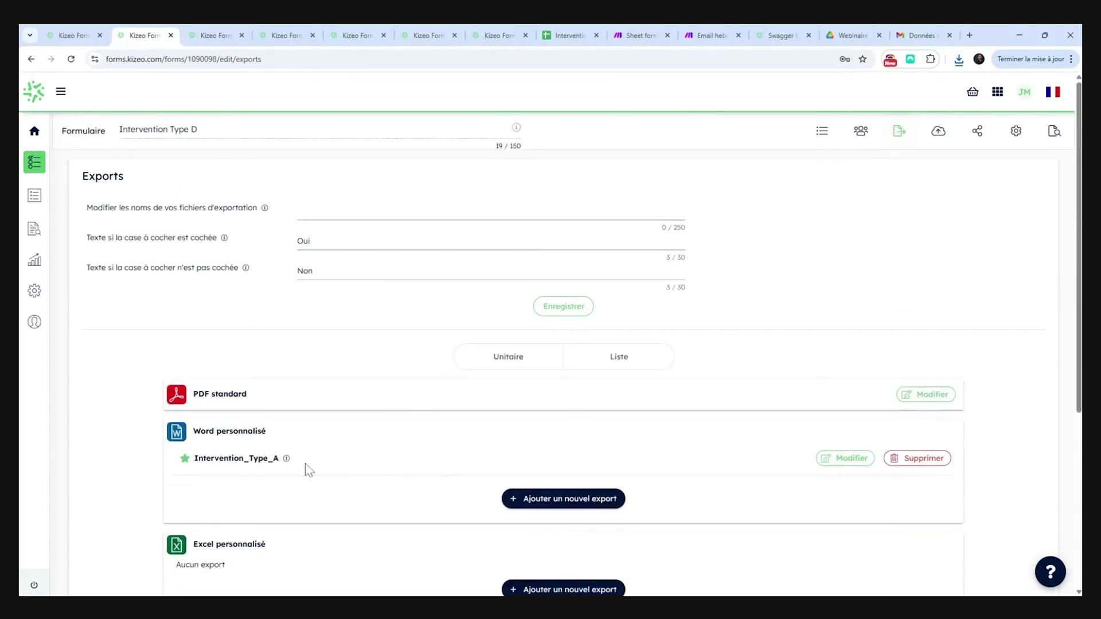
- Switch to the Kizeo API documentation, enable testing of the single-entry Export data method and set its exportId to 1627936
mouse_move(287, 460)
left_click(784, 36)
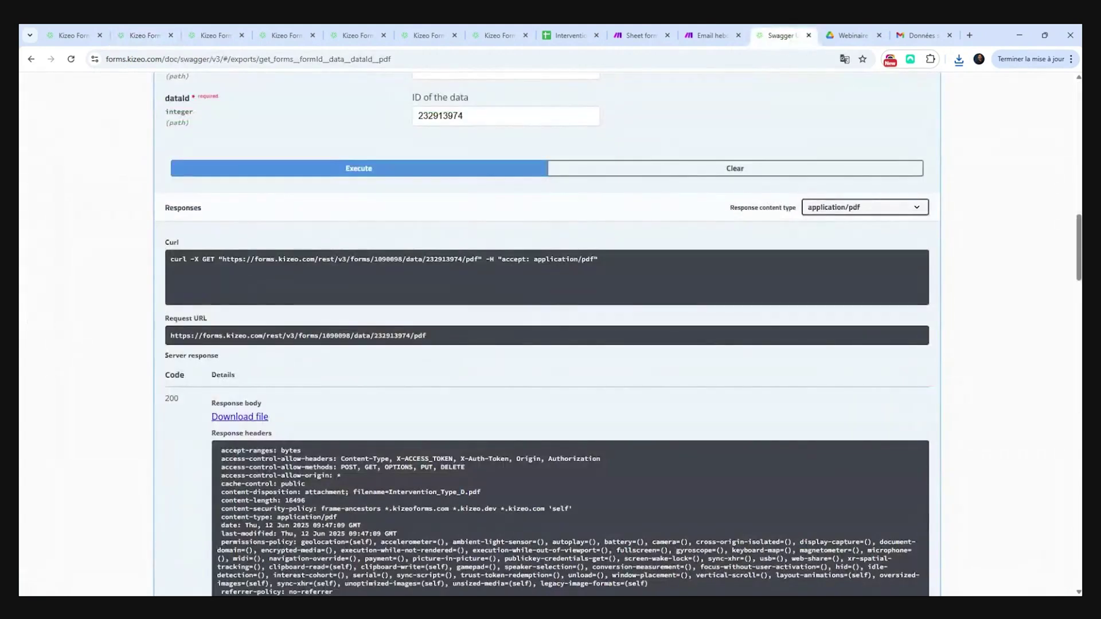
scroll(423, 172, "up", 4)
left_click(442, 155)
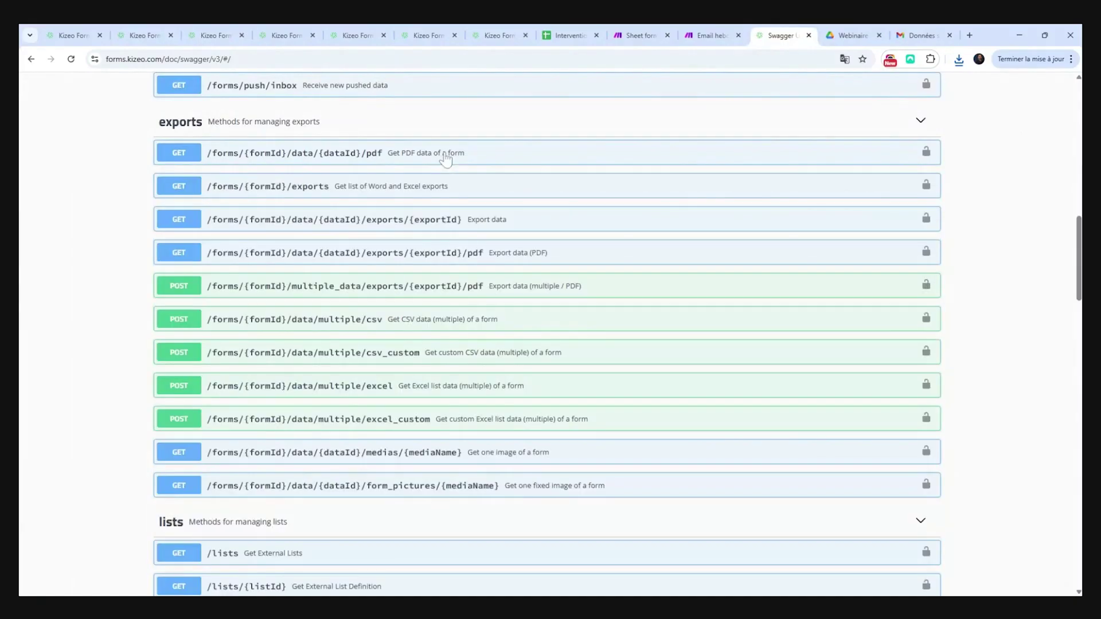
left_click(415, 227)
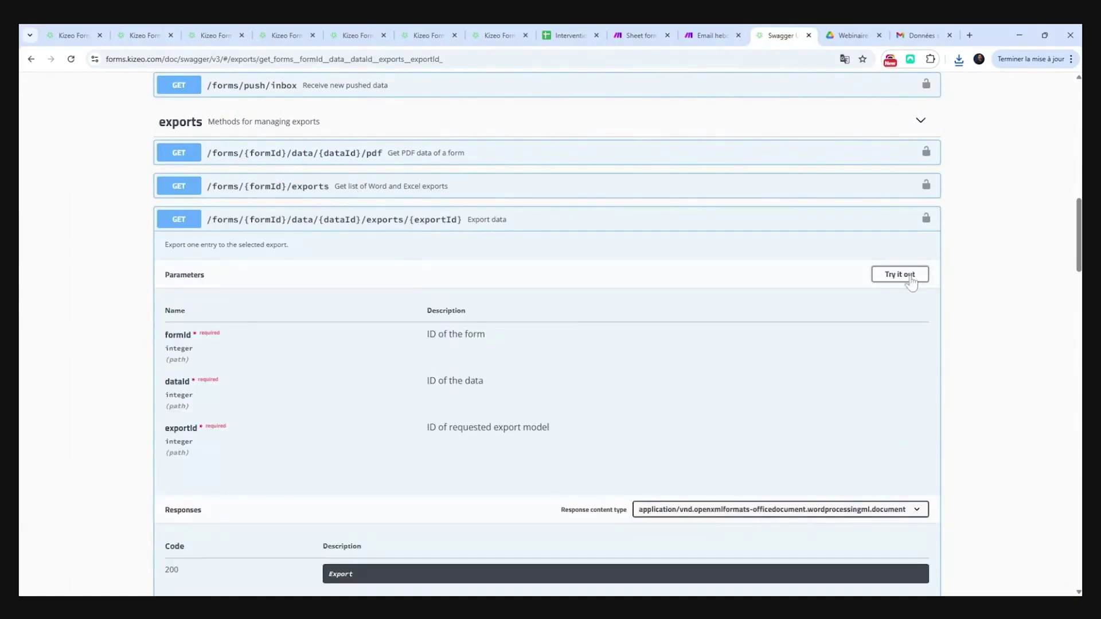
left_click(904, 275)
left_click(536, 447)
type("1627936")
- Set the Export data method's dataId to 232913974, copied from the Intervention Type D data history
left_click(530, 402)
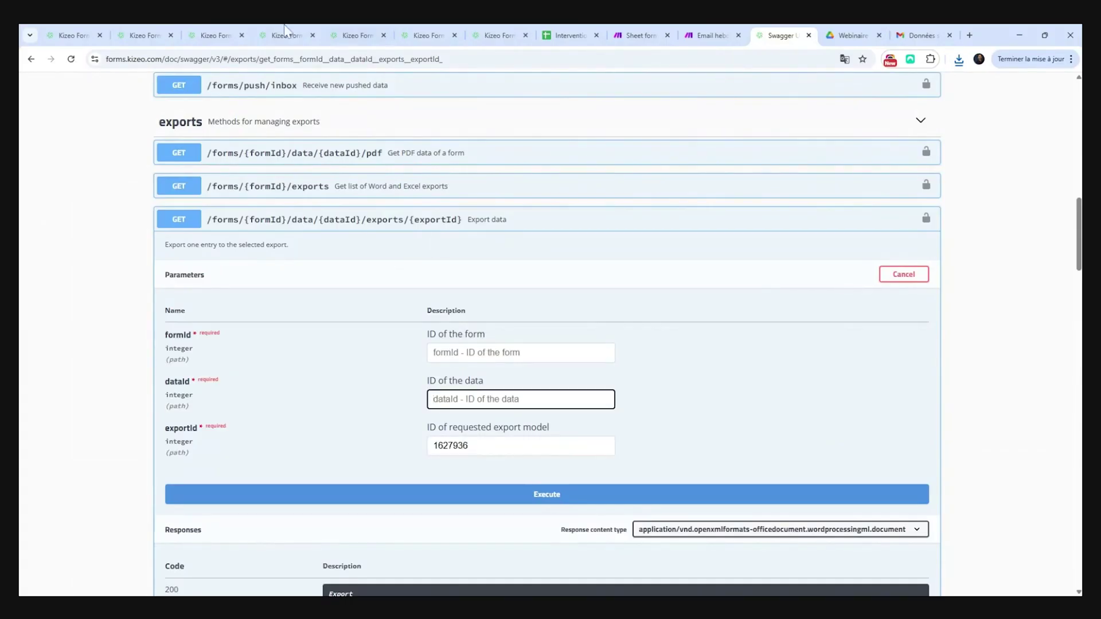
left_click(210, 34)
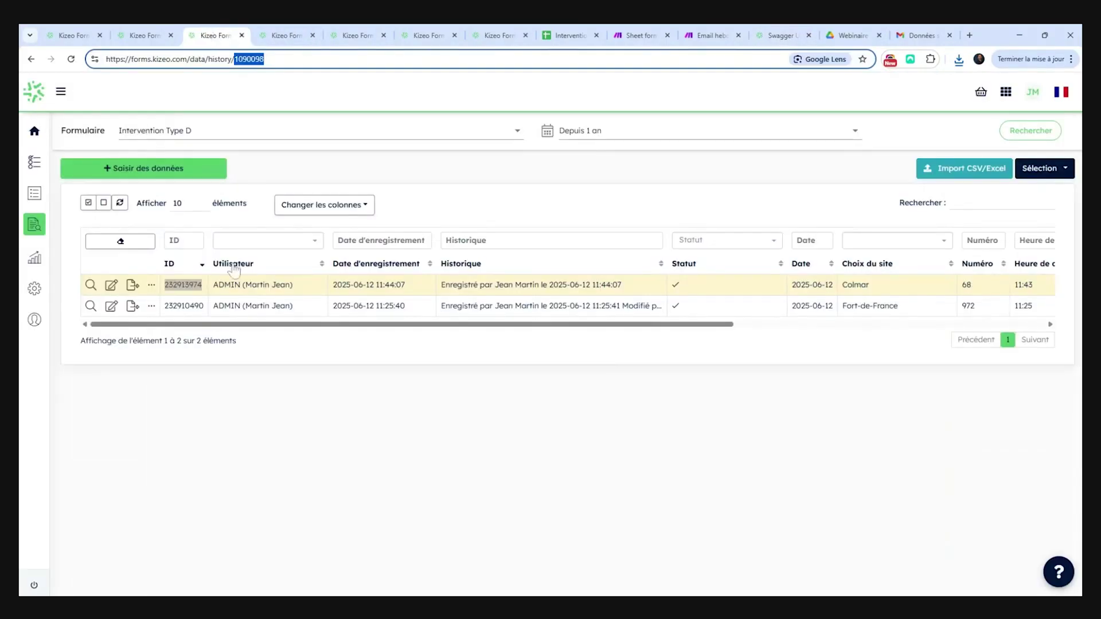
double_click(180, 287)
key("ctrl+c")
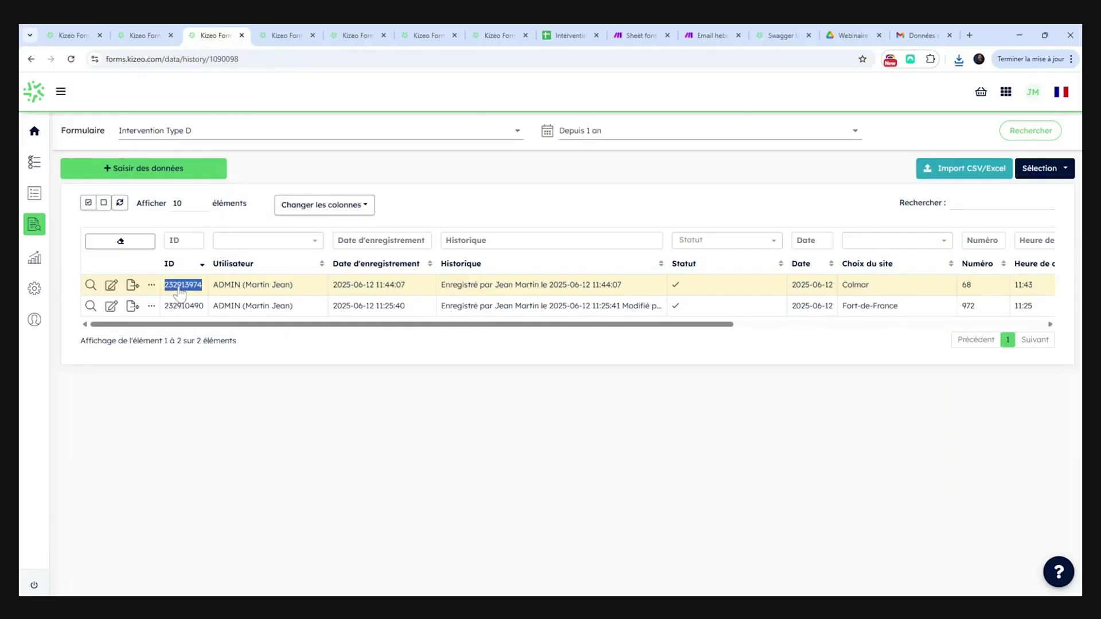
left_click(781, 36)
key("ctrl+v")
- Set the Export data method's formId to 1090098, copied from the address of the Intervention Type D data history
left_click(524, 353)
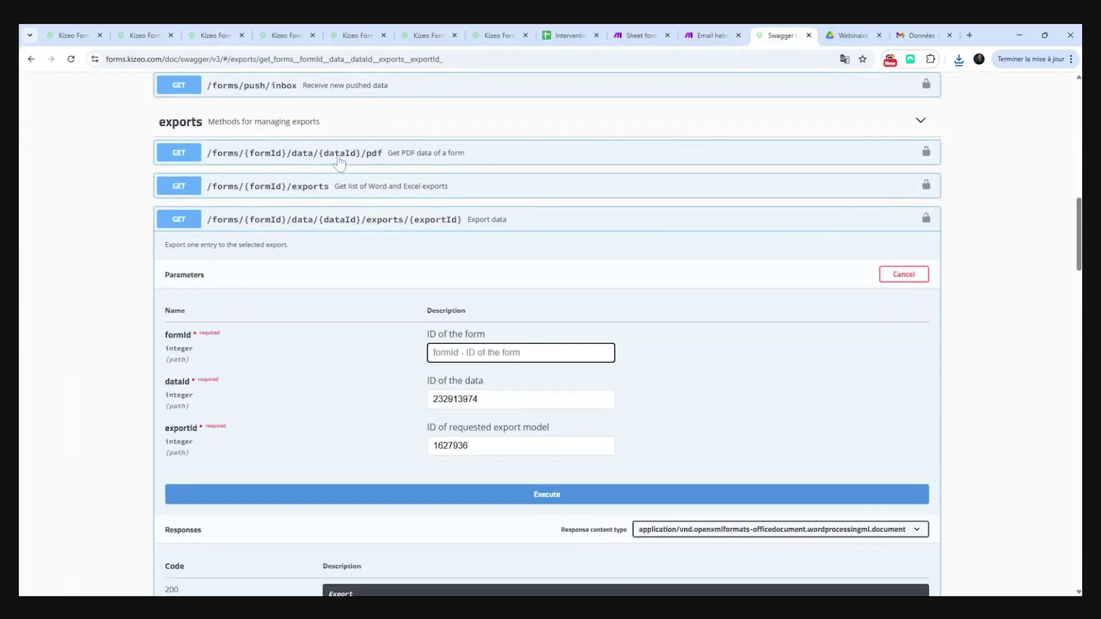
left_click(229, 36)
double_click(235, 59)
key("ctrl+c")
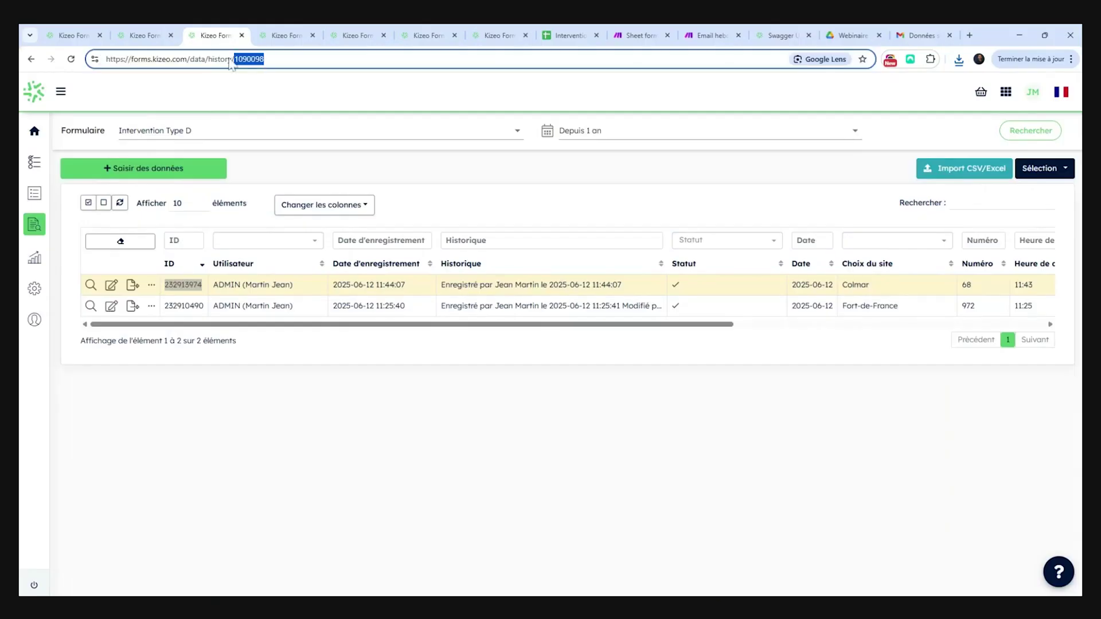
left_click(781, 36)
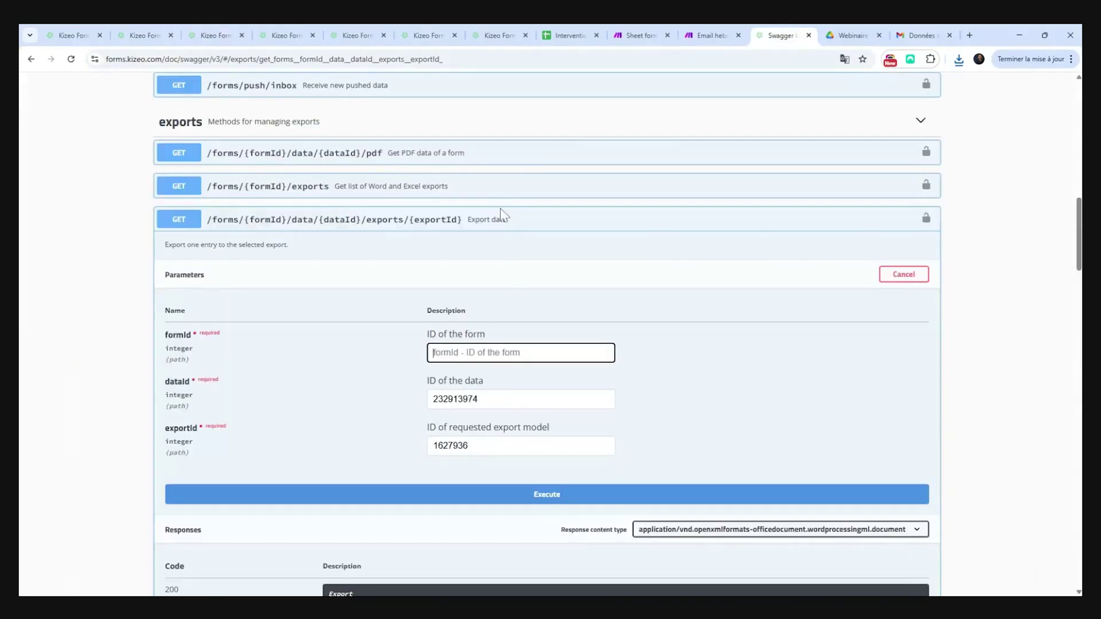
key("ctrl+v")
- Execute the Export data request, download and open the resulting Intervention_Type_A.docx, and collapse the method
left_click(519, 496)
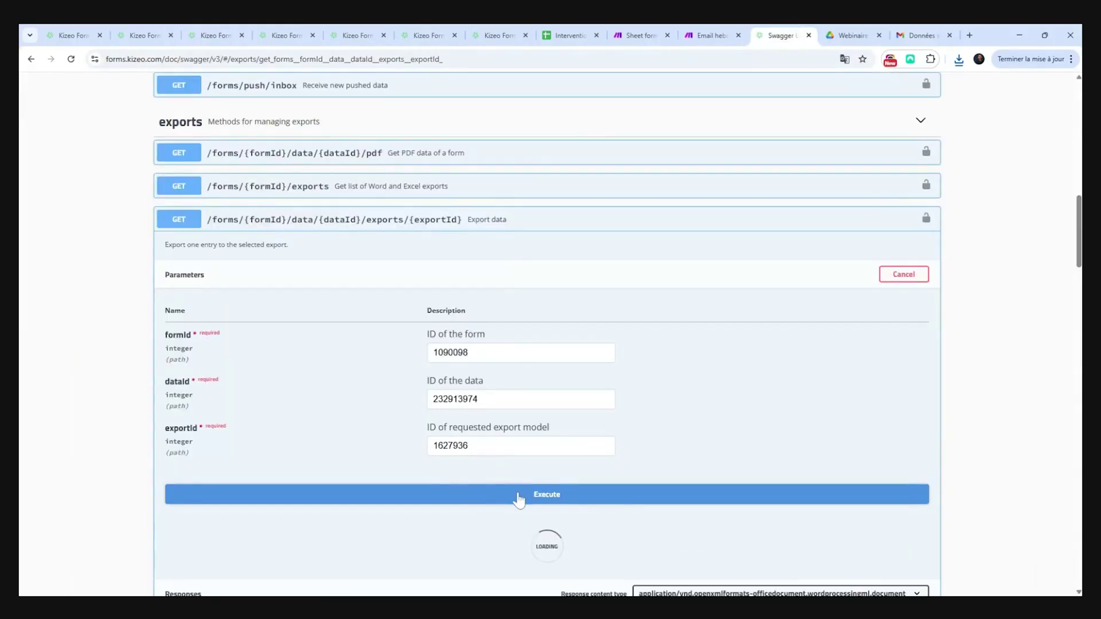
scroll(356, 417, "down", 6)
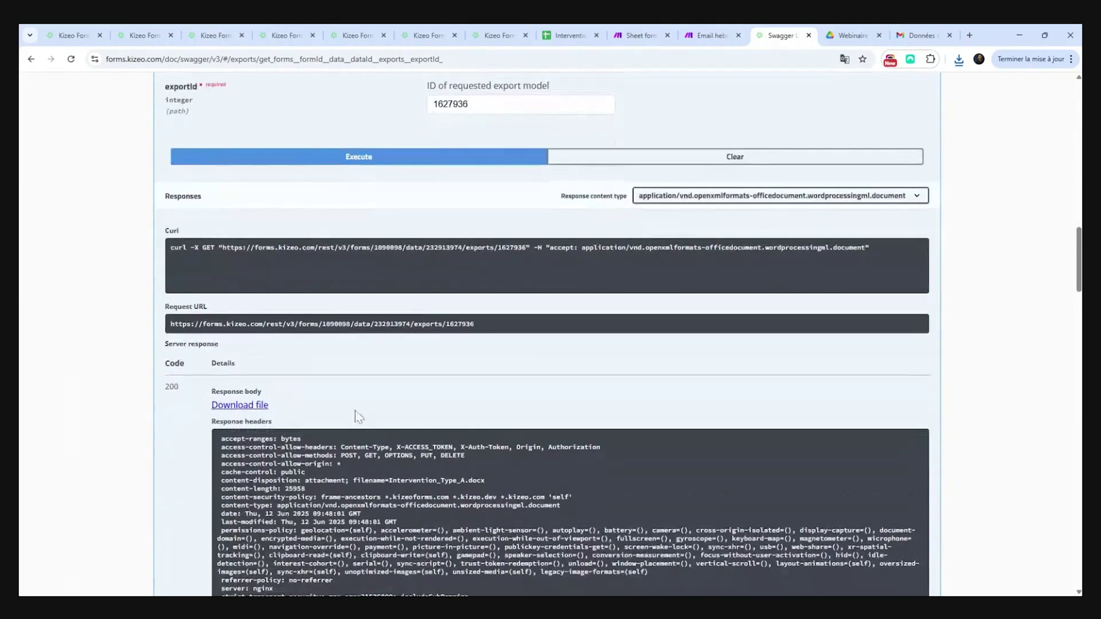
left_click(234, 408)
left_click(840, 135)
scroll(615, 317, "up", 5)
left_click(545, 202)
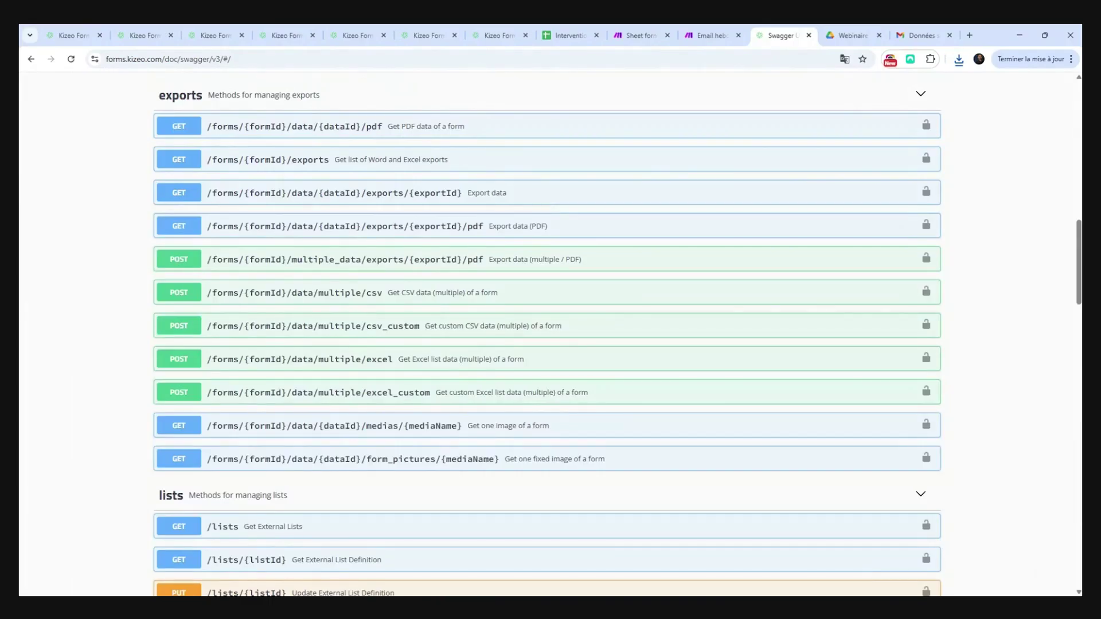
- Look over the API documentation's export and data methods and its models, and return to the Email hebdo scenario in Make
scroll(505, 396, "down", 7)
left_click_drag(505, 396, 553, 190)
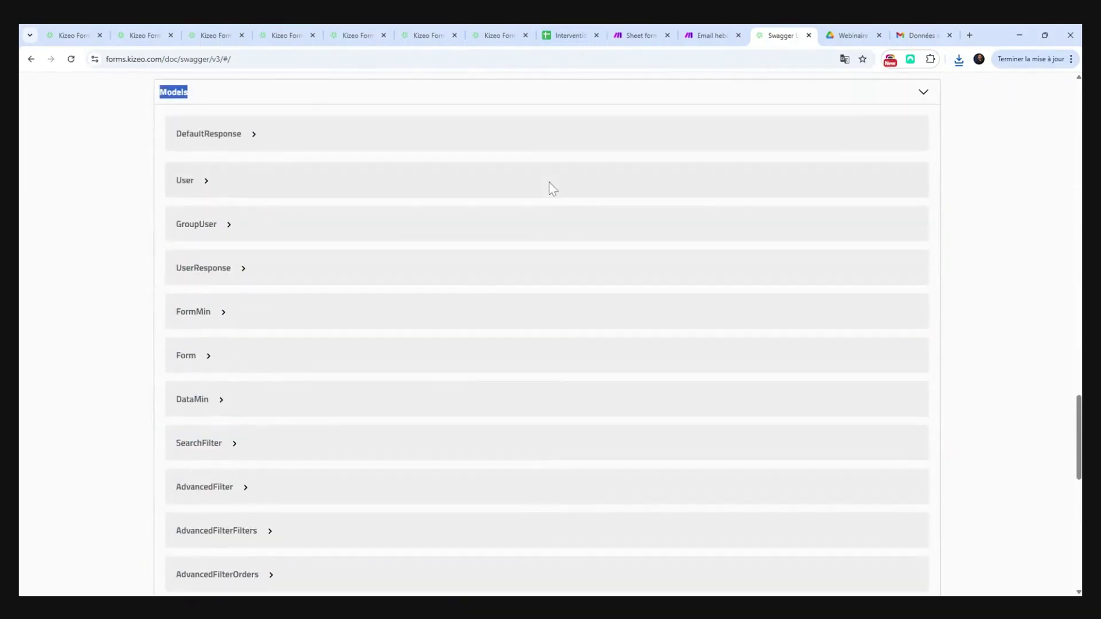
scroll(551, 186, "up", 20)
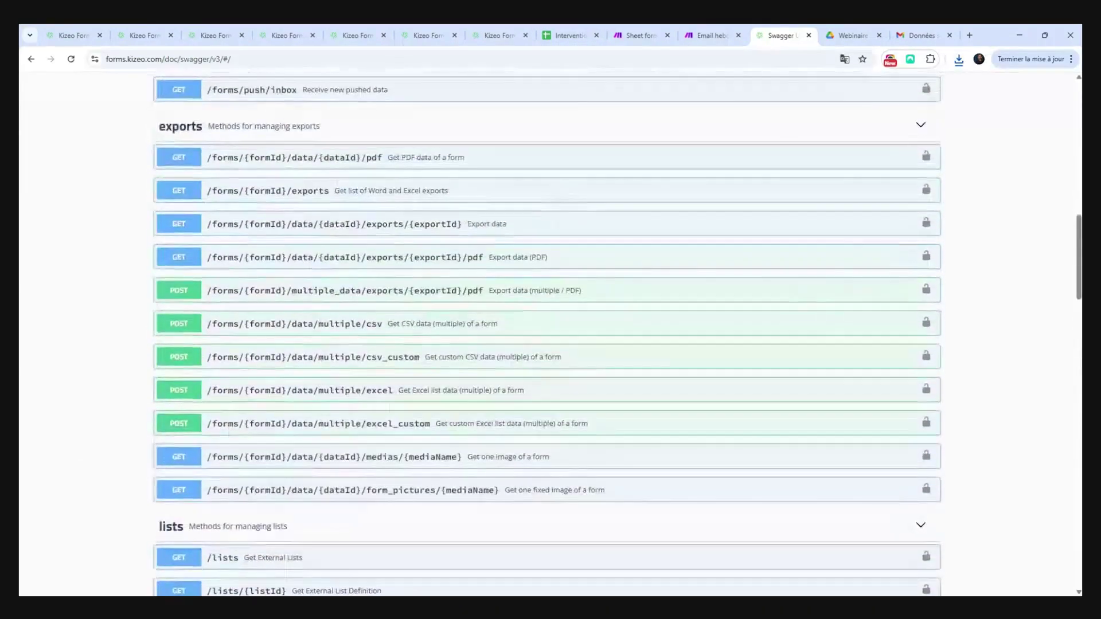
left_click(532, 127)
left_click(532, 127)
scroll(531, 179, "up", 7)
scroll(534, 179, "down", 3)
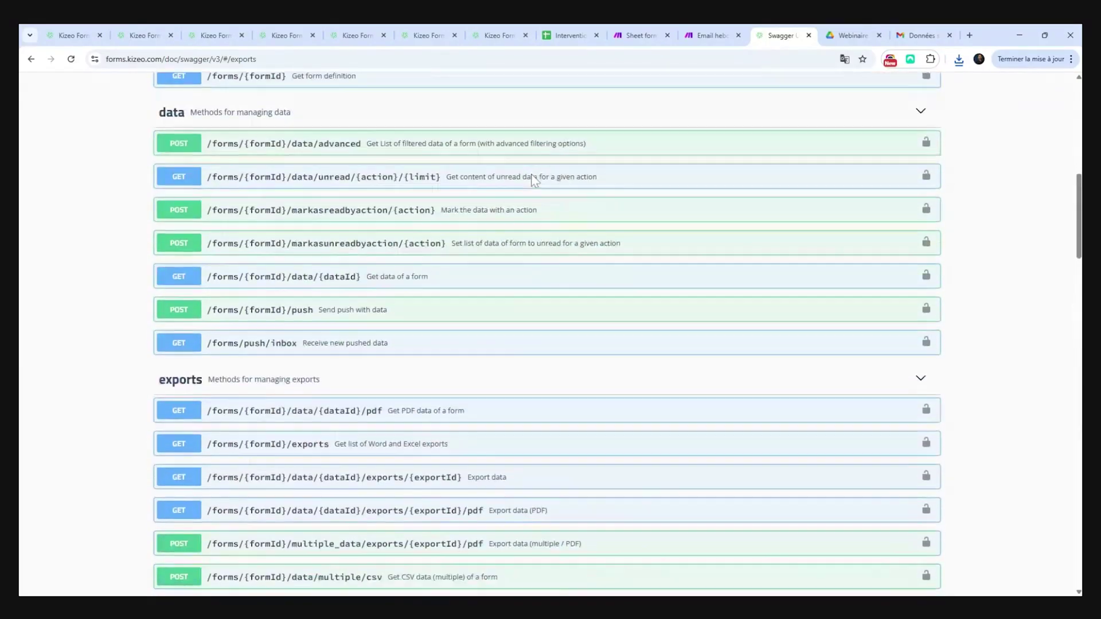
left_click(705, 37)
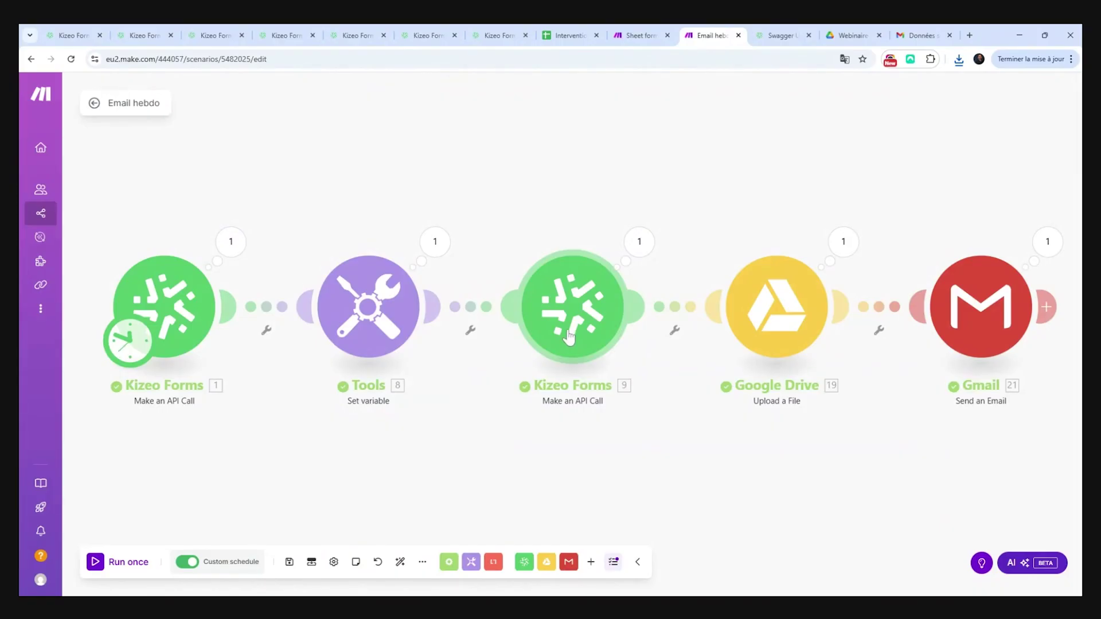
mouse_move(43, 536)
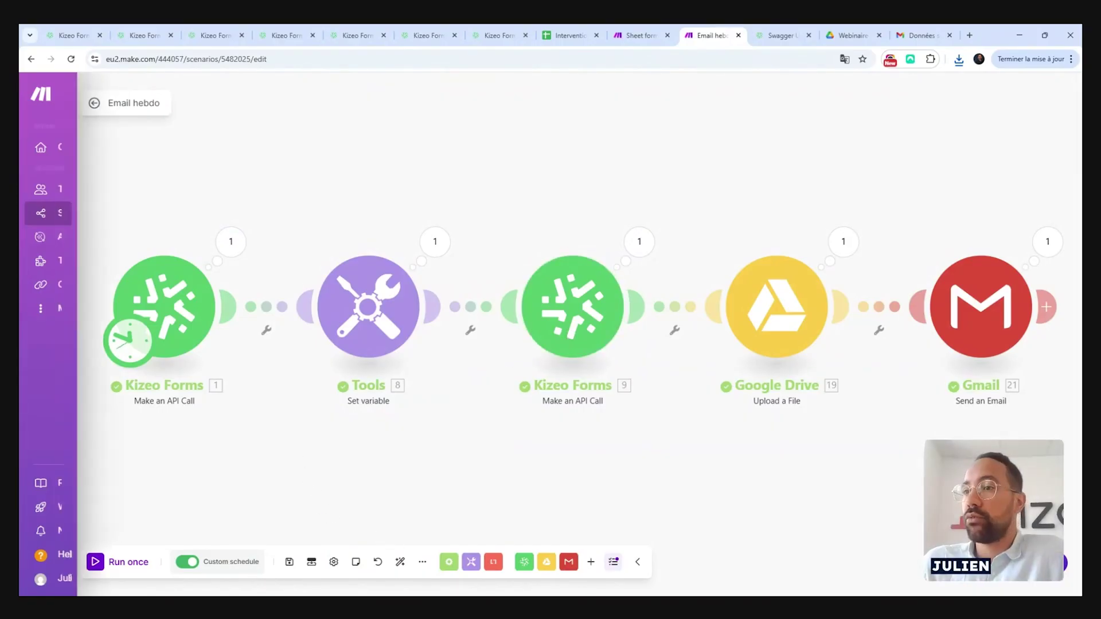